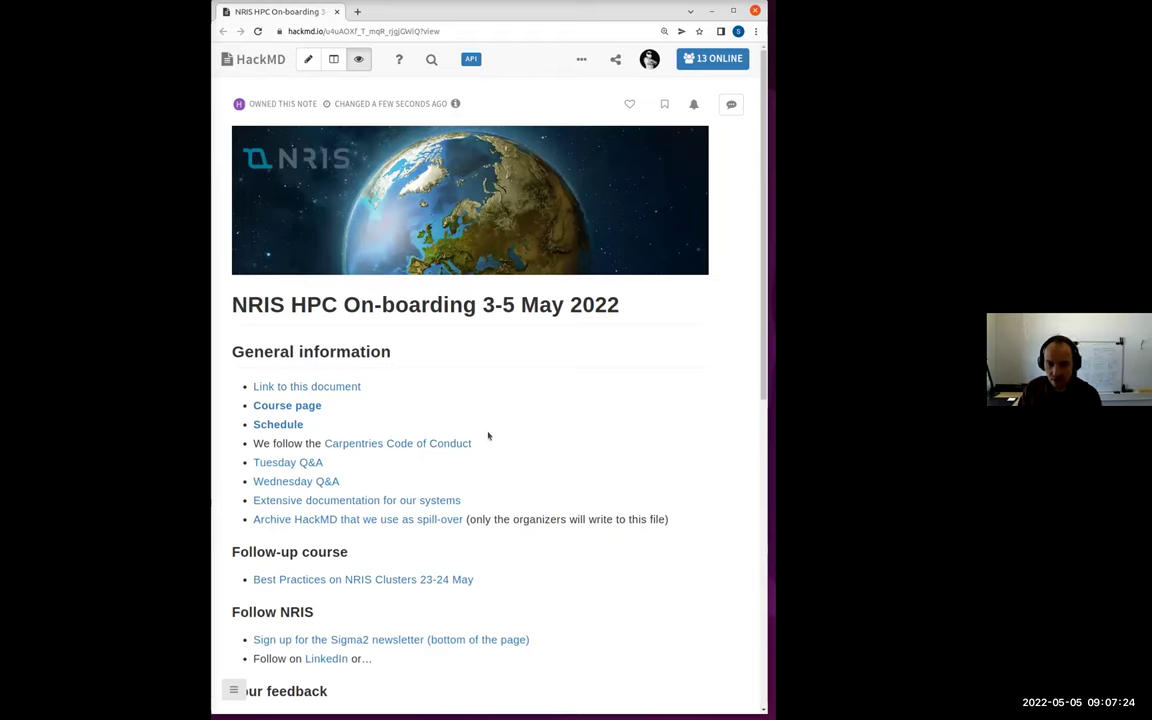
Step: Open the course schedule from the HackMD notes and go to the Day 2 "Accessing Software" lesson
{"action": "scroll", "coordinate": [390, 478], "scroll_direction": "down", "scroll_amount": 5}
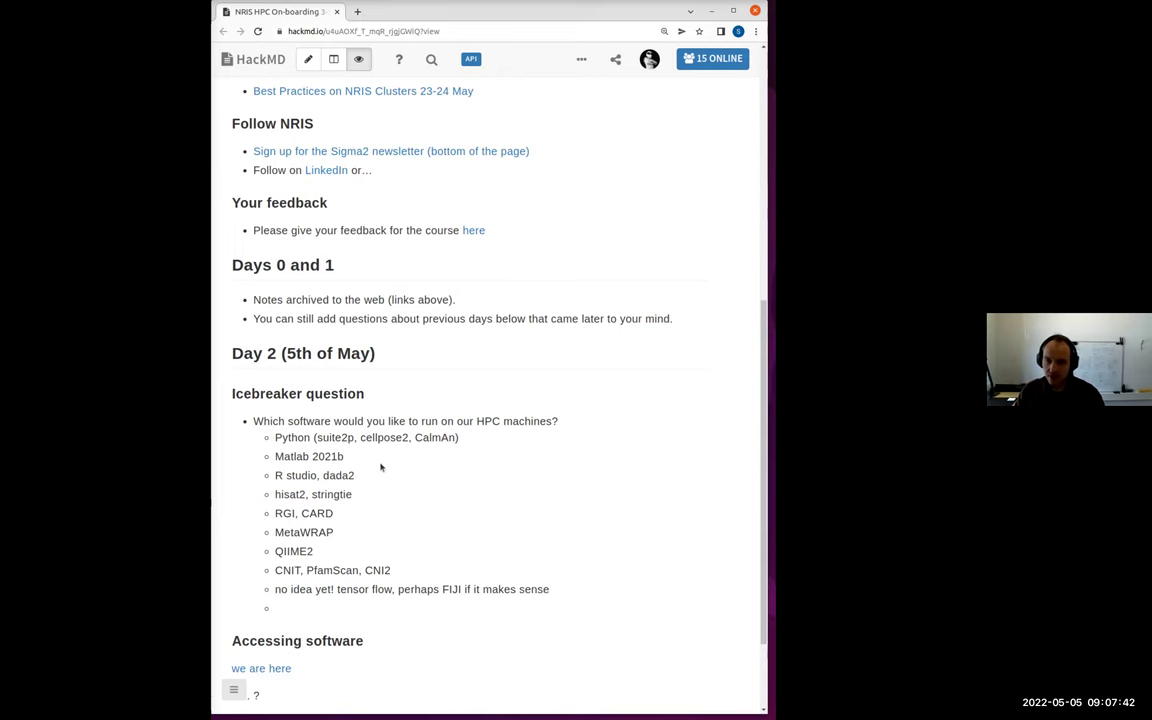
{"action": "scroll", "coordinate": [411, 351], "scroll_direction": "up", "scroll_amount": 5}
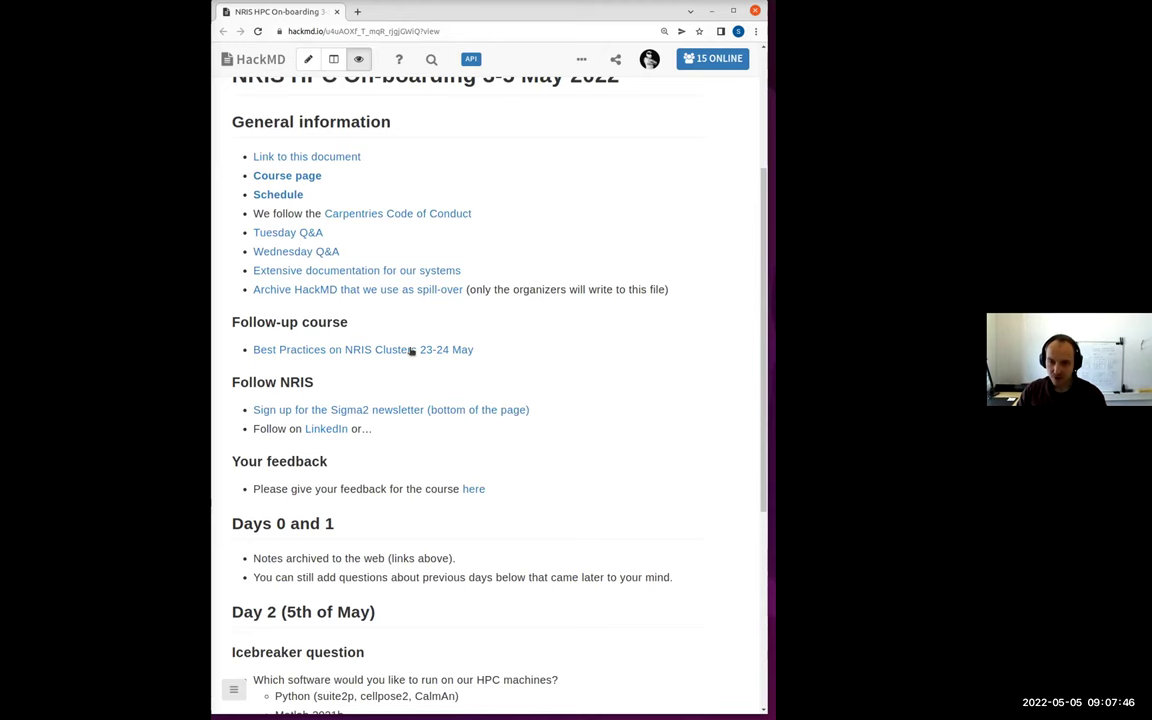
{"action": "scroll", "coordinate": [321, 281], "scroll_direction": "up", "scroll_amount": 3}
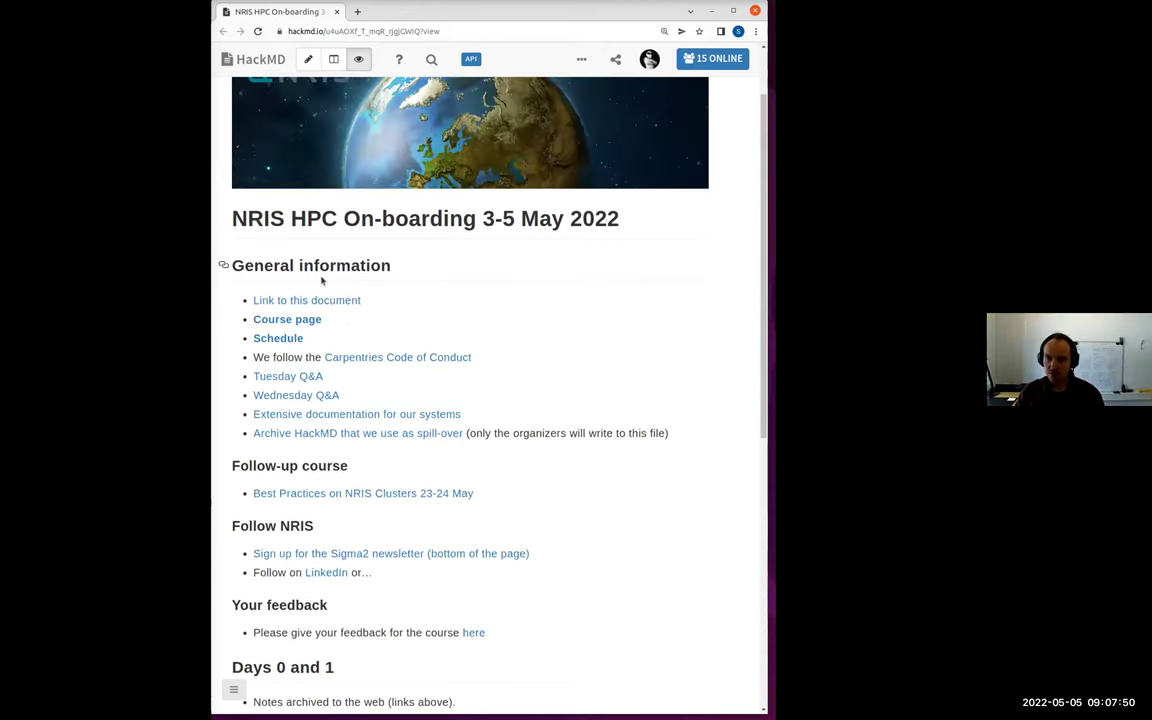
{"action": "left_click", "coordinate": [285, 321]}
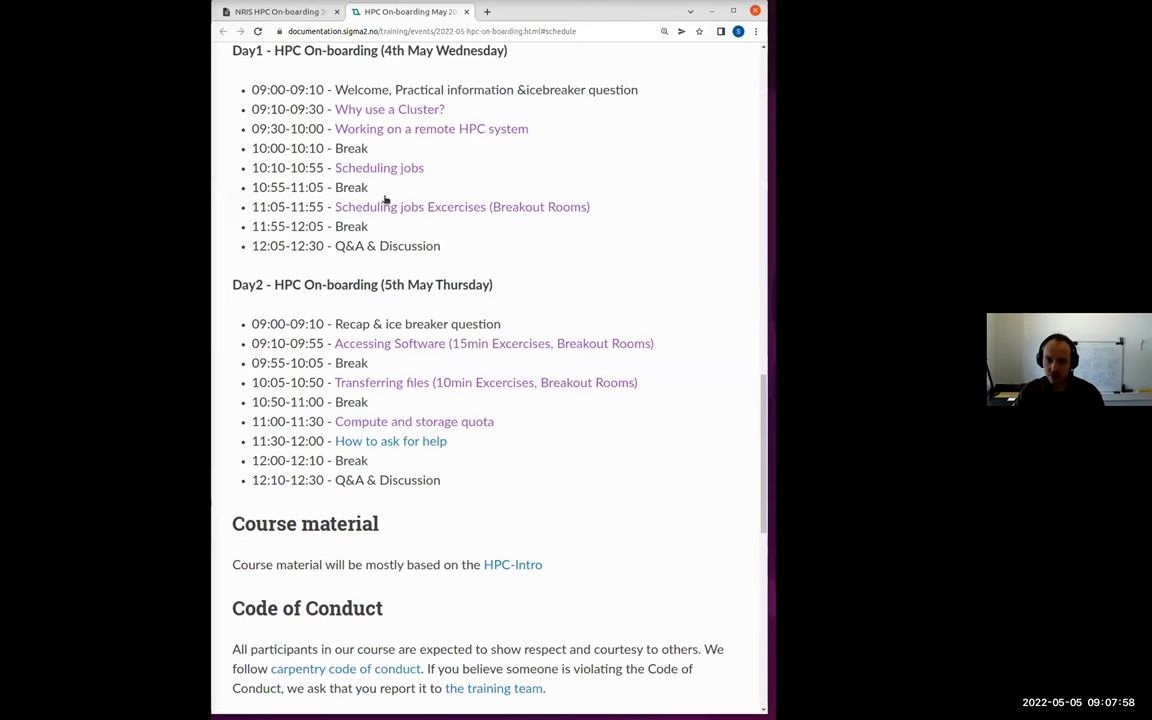
{"action": "scroll", "coordinate": [369, 320], "scroll_direction": "down", "scroll_amount": 2}
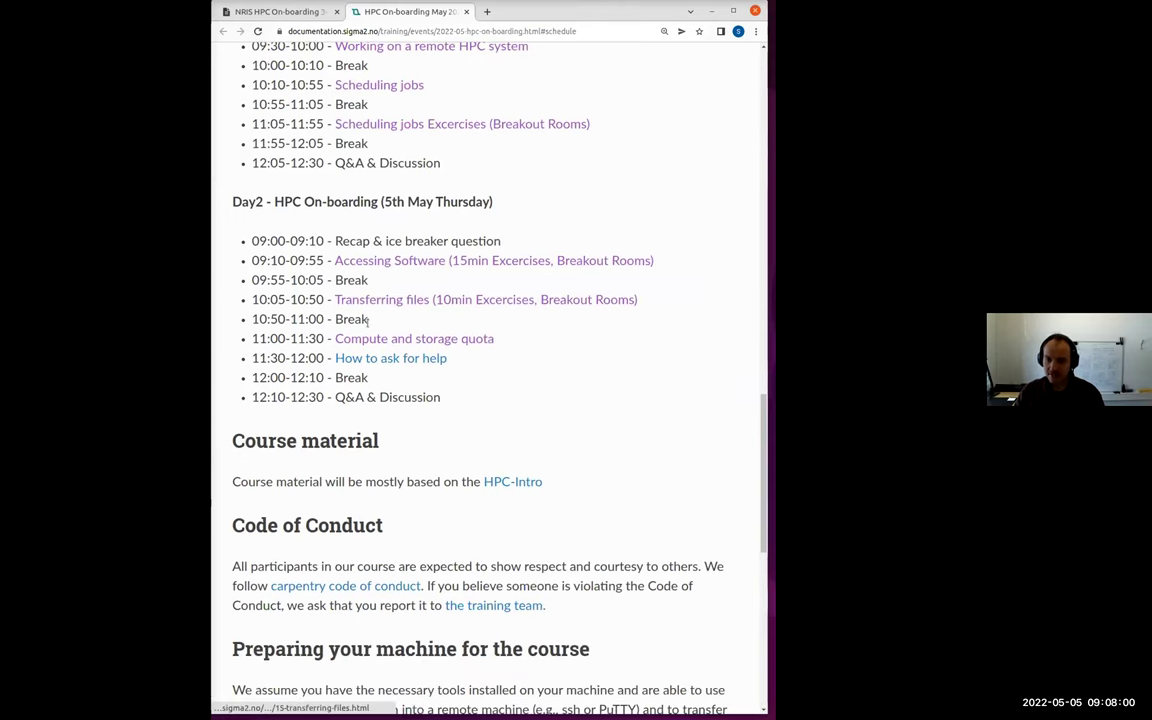
{"action": "left_click", "coordinate": [377, 262]}
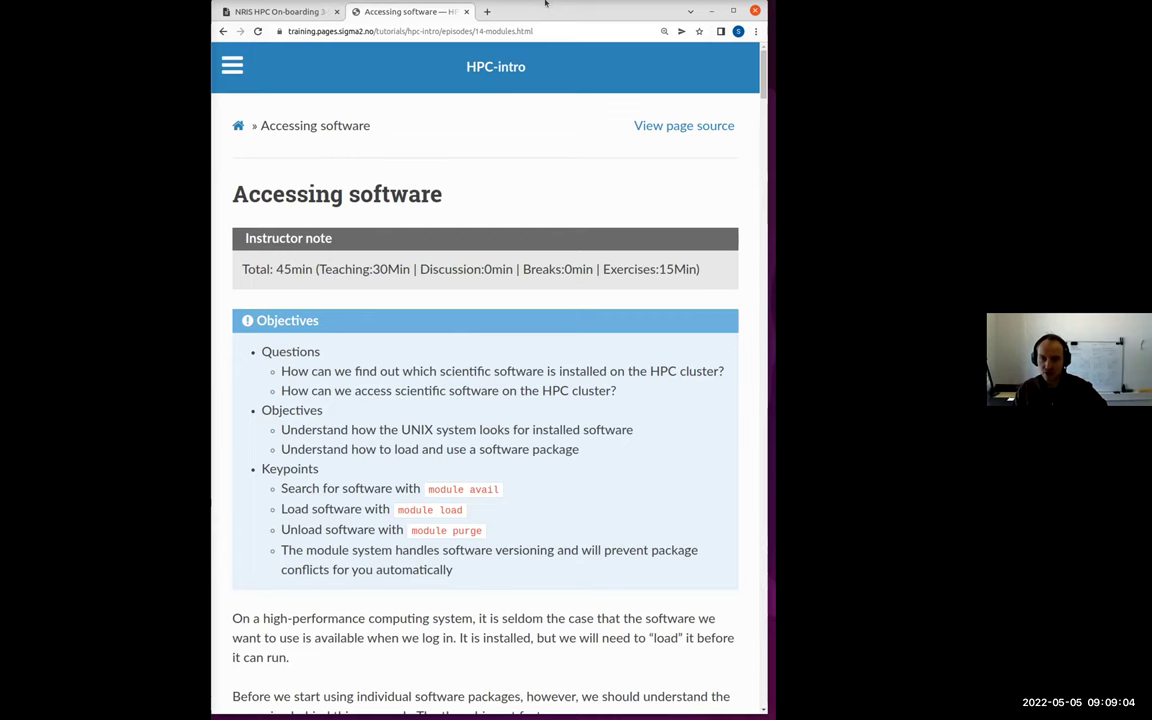
{"action": "left_click_drag", "start_coordinate": [545, 3], "coordinate": [537, 17]}
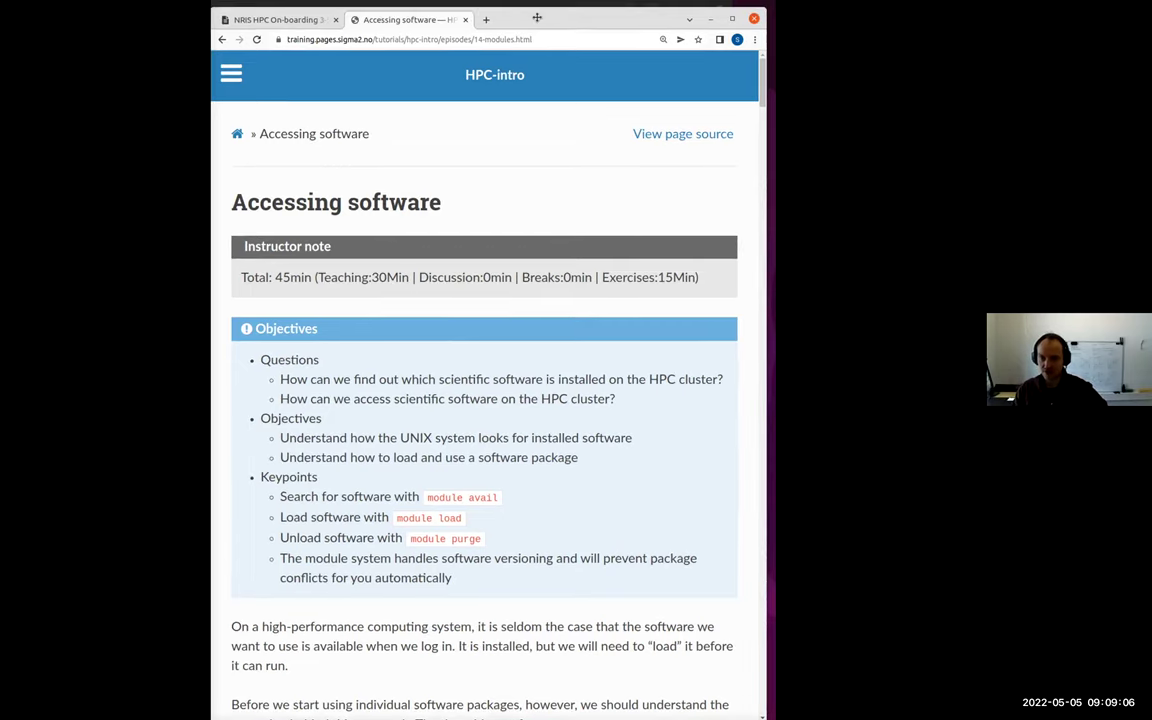
{"action": "key", "text": "ctrl+alt+t"}
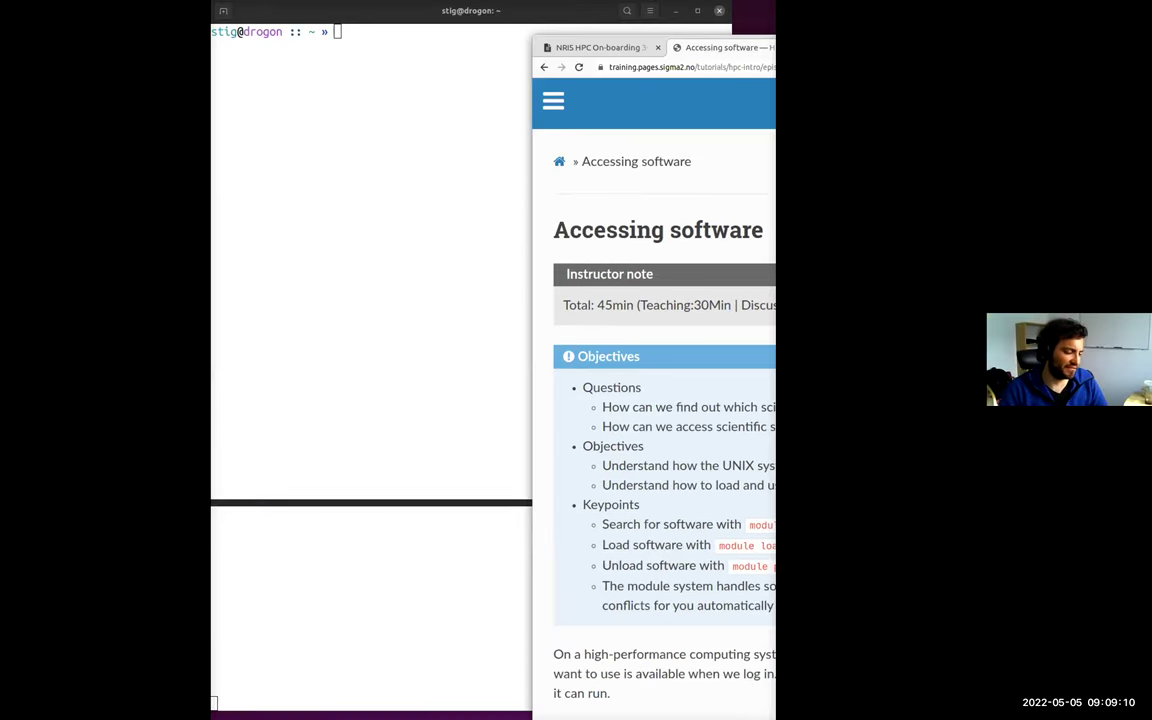
{"action": "left_click", "coordinate": [563, 395]}
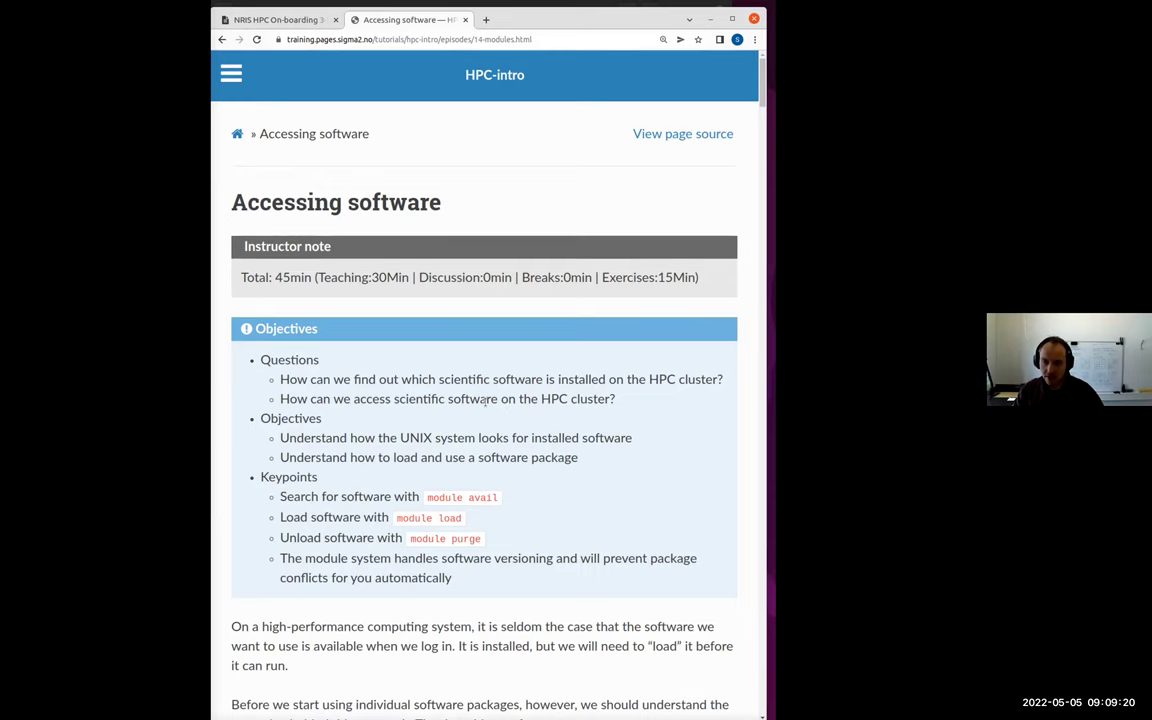
Step: Skim the "Accessing software" lesson down to the "Environment modules" section and return to its beginning
{"action": "scroll", "coordinate": [413, 381], "scroll_direction": "down", "scroll_amount": 4}
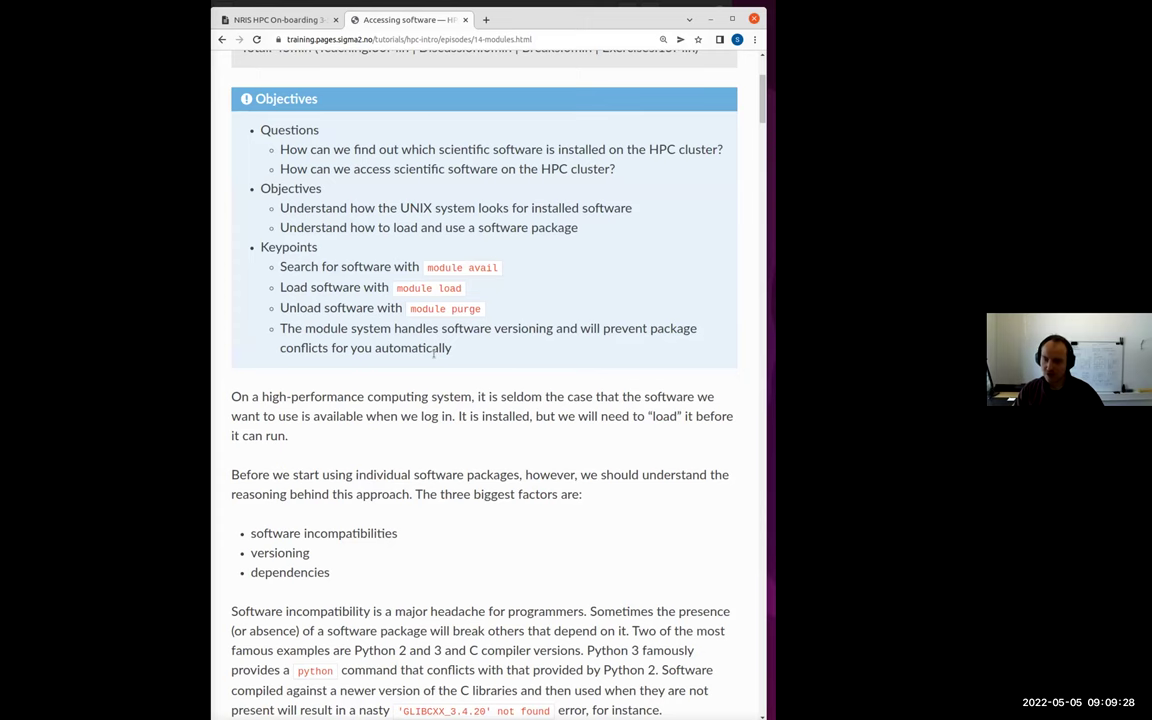
{"action": "scroll", "coordinate": [434, 350], "scroll_direction": "down", "scroll_amount": 10}
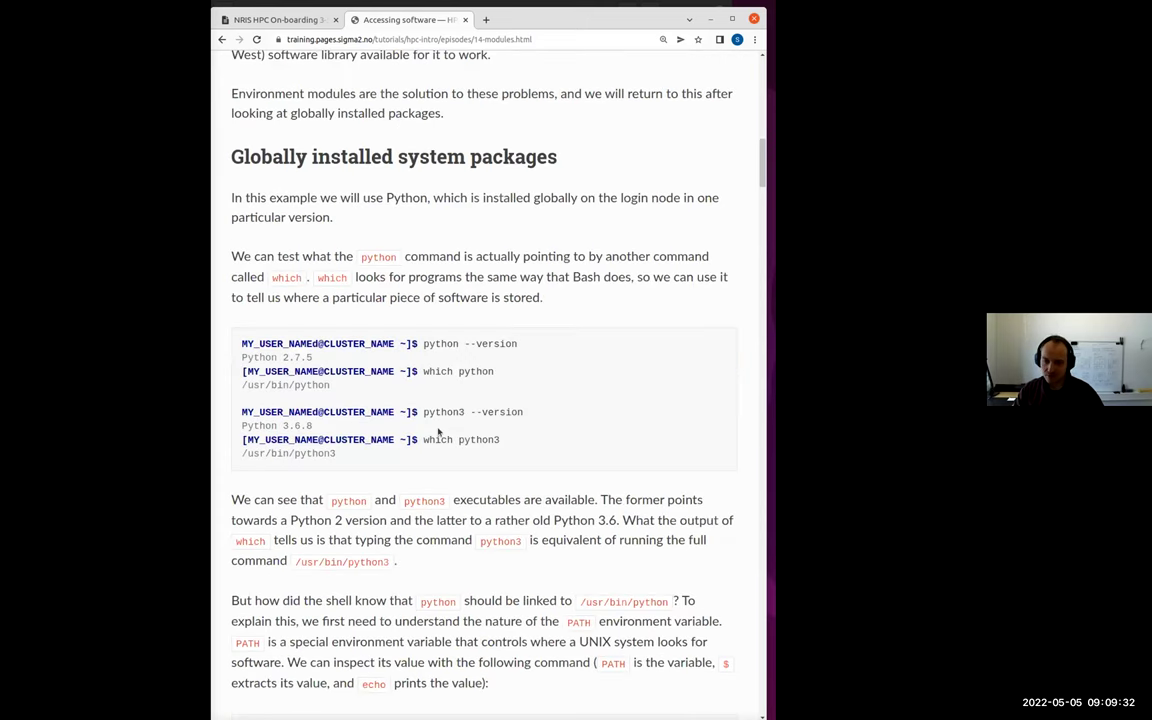
{"action": "scroll", "coordinate": [437, 431], "scroll_direction": "down", "scroll_amount": 10}
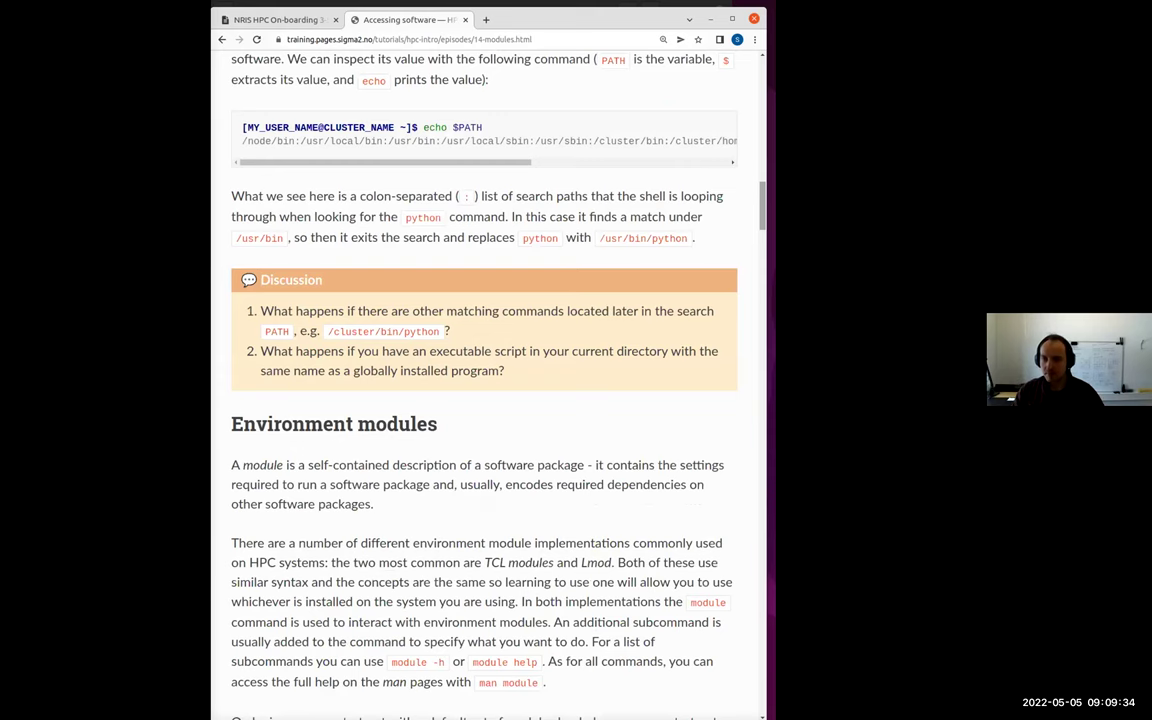
{"action": "key", "text": "Home"}
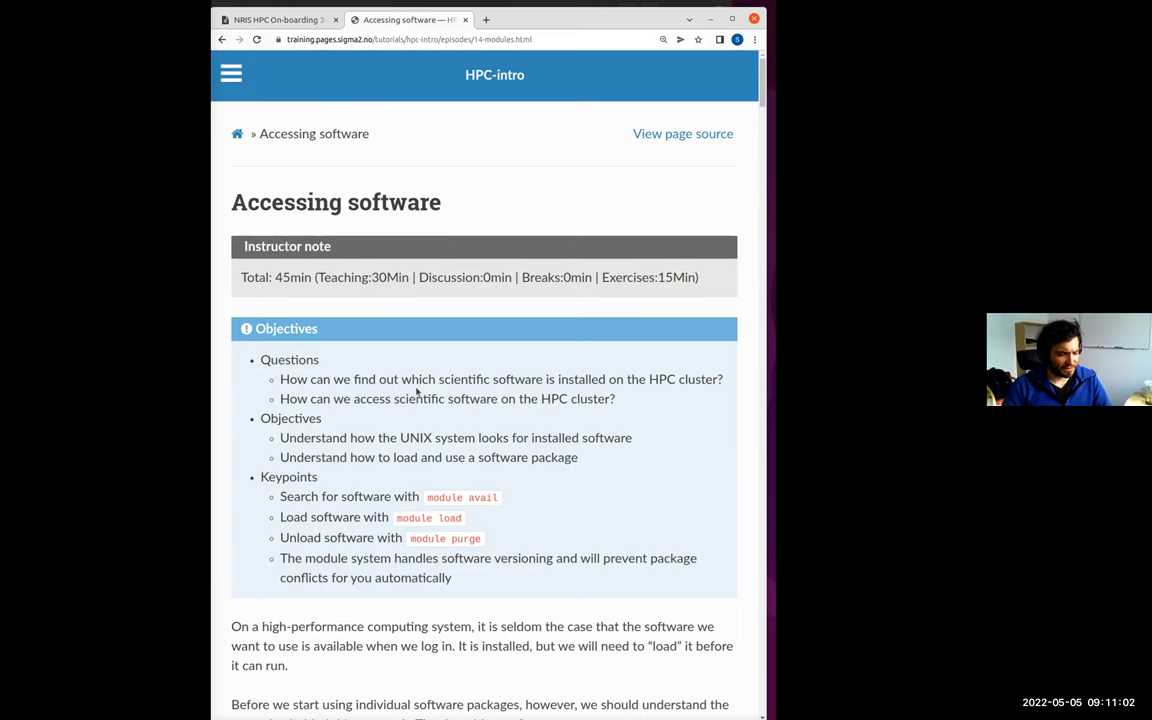
Step: Get the lesson's browser window out of the way and switch to the terminal
{"action": "left_click_drag", "start_coordinate": [564, 18], "coordinate": [565, 19]}
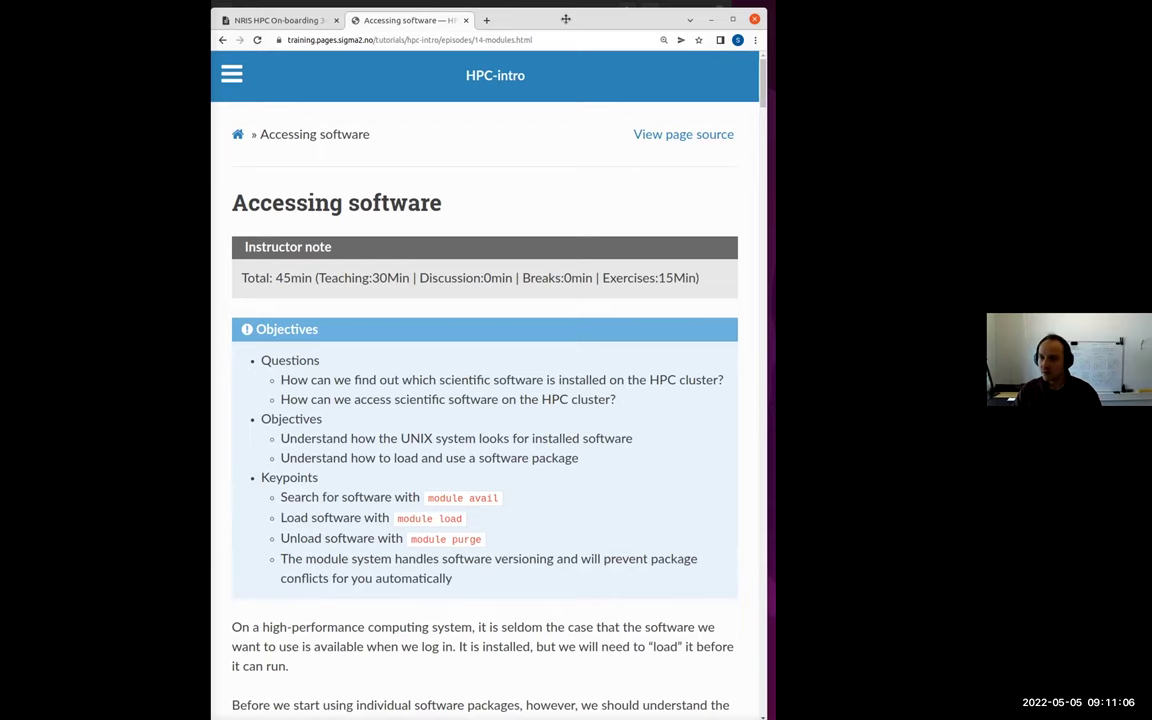
{"action": "left_click_drag", "start_coordinate": [565, 19], "coordinate": [576, 19]}
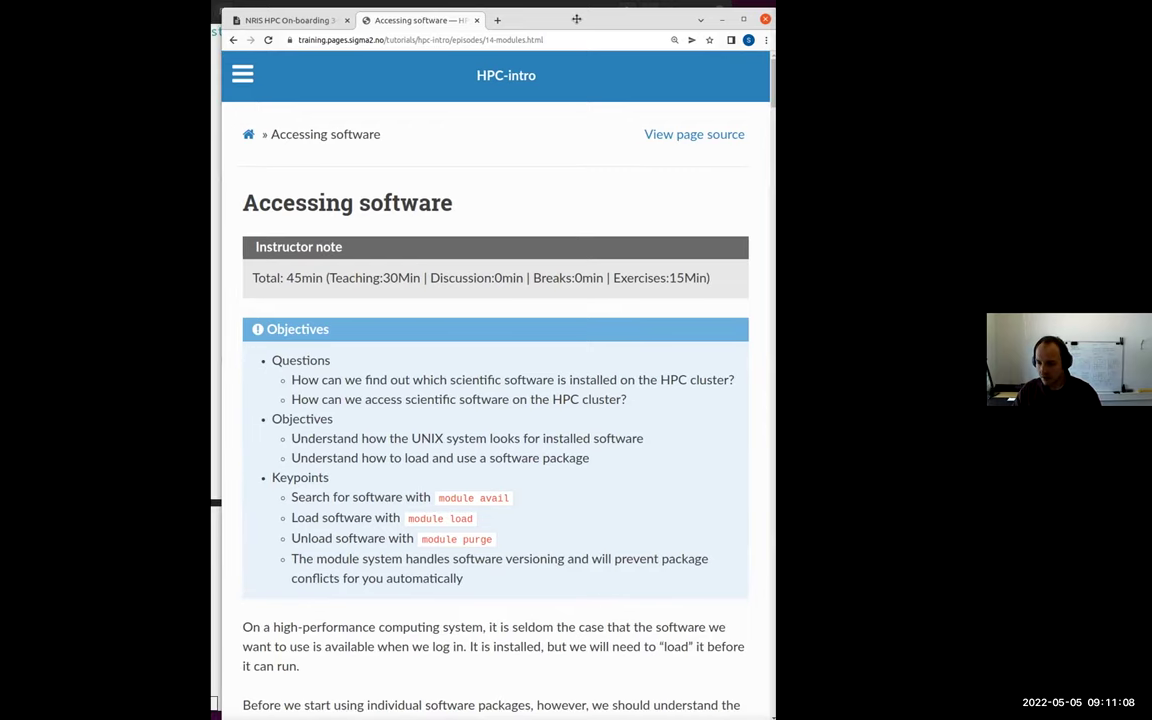
{"action": "key", "text": "super+h"}
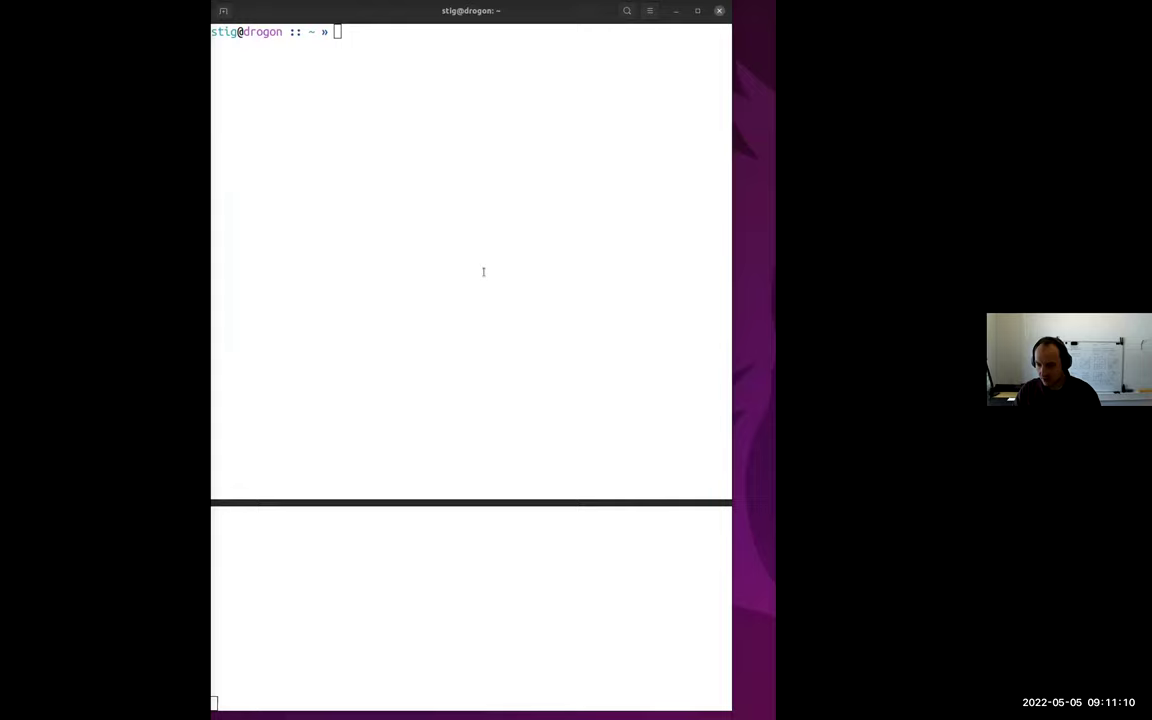
{"action": "left_click", "coordinate": [483, 271]}
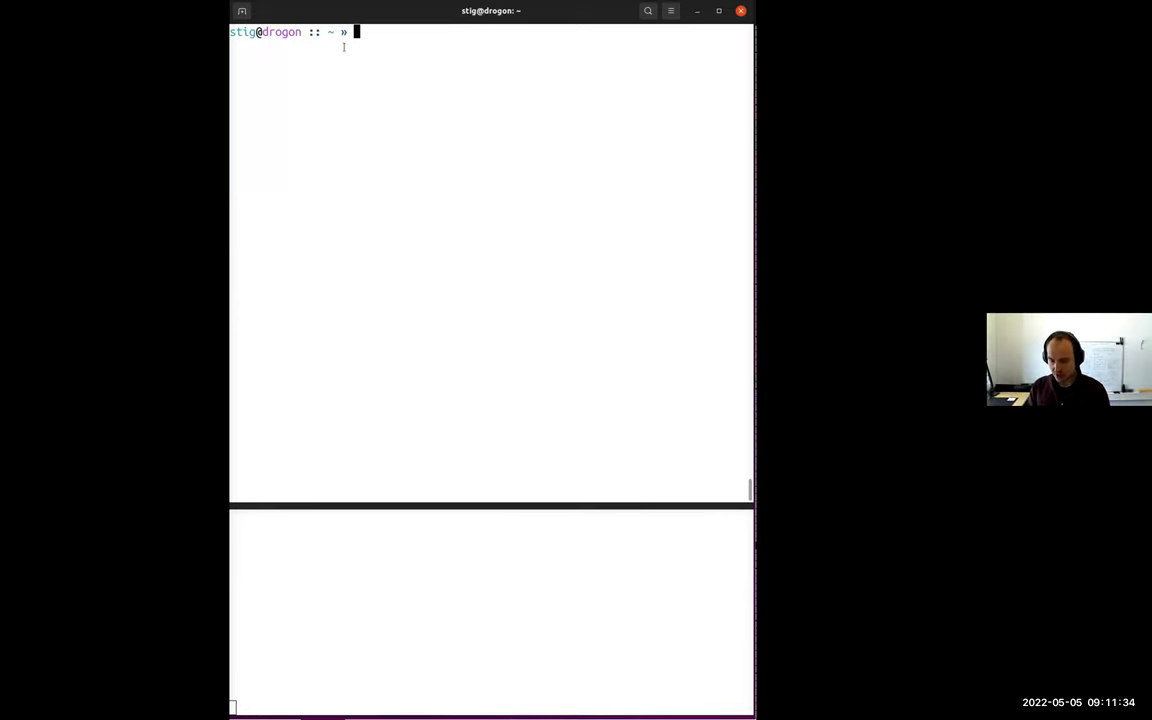
Step: Connect to saga.sigma2.no over SSH with the account's username
{"action": "type", "text": "ssh"}
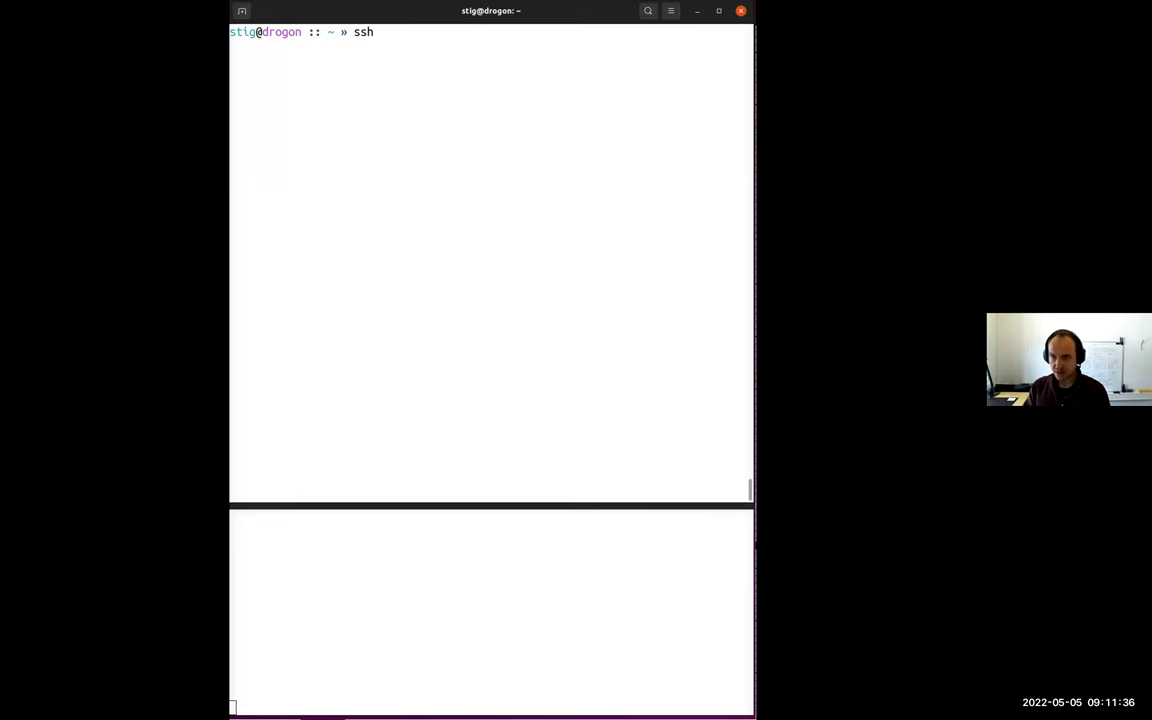
{"action": "type", "text": " stig"}
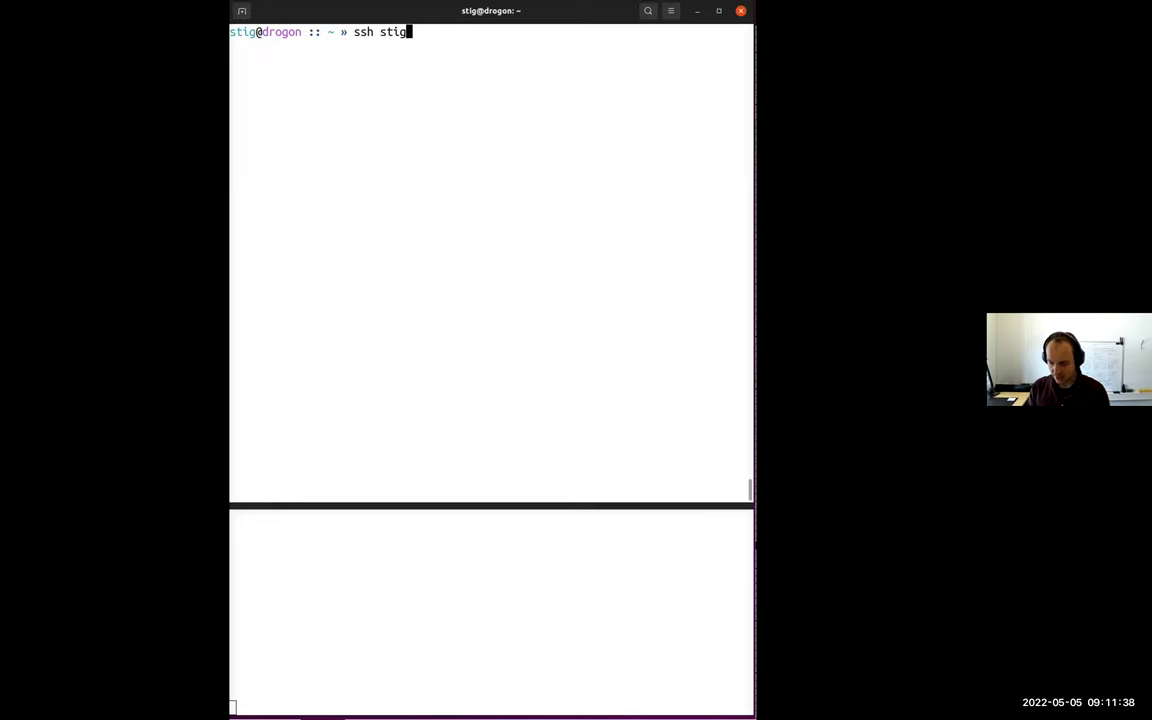
{"action": "type", "text": "@s"}
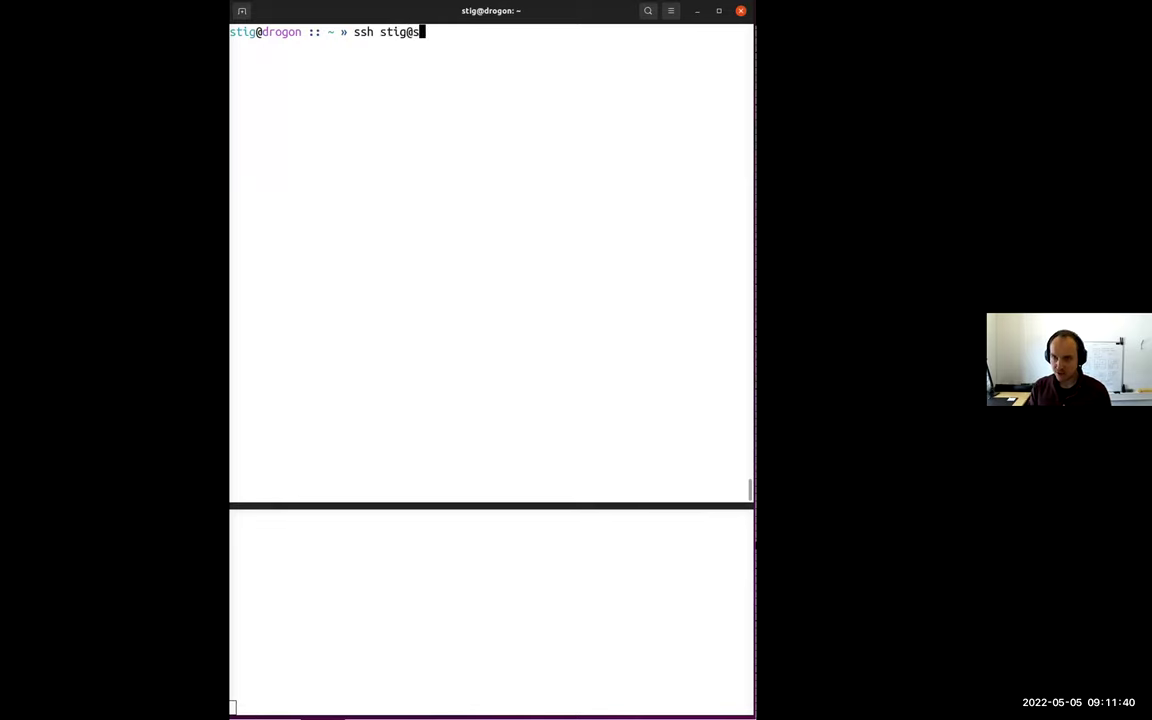
{"action": "type", "text": "aga"}
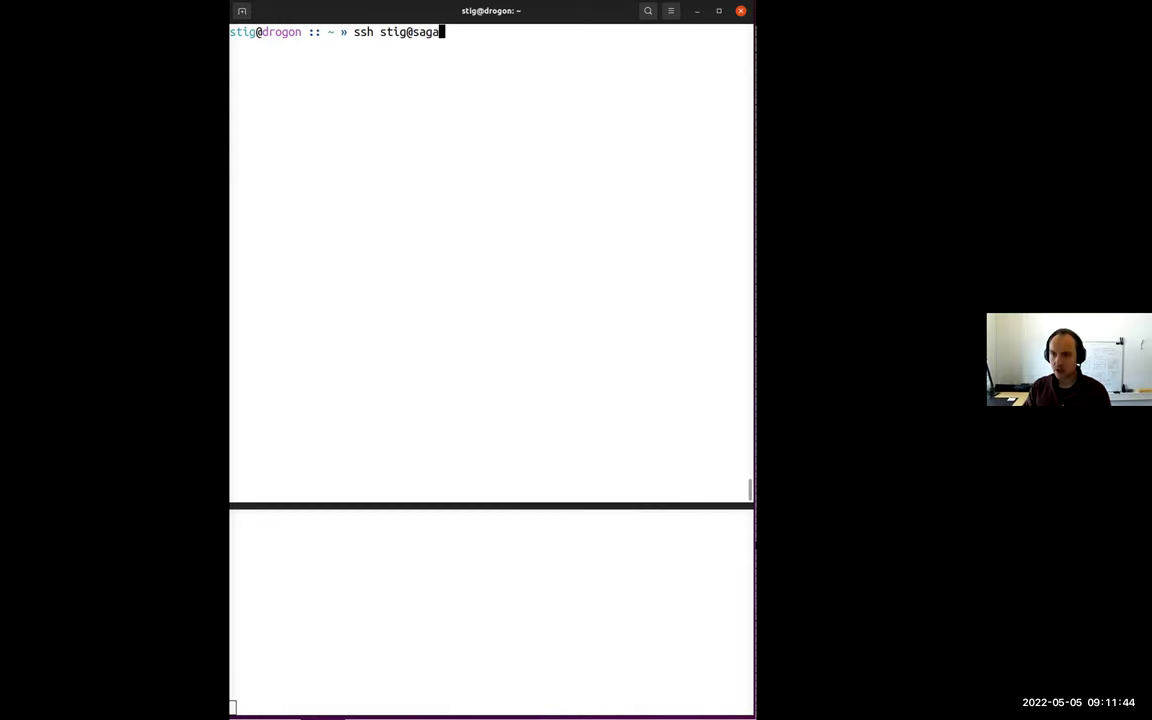
{"action": "type", "text": ".sigm"}
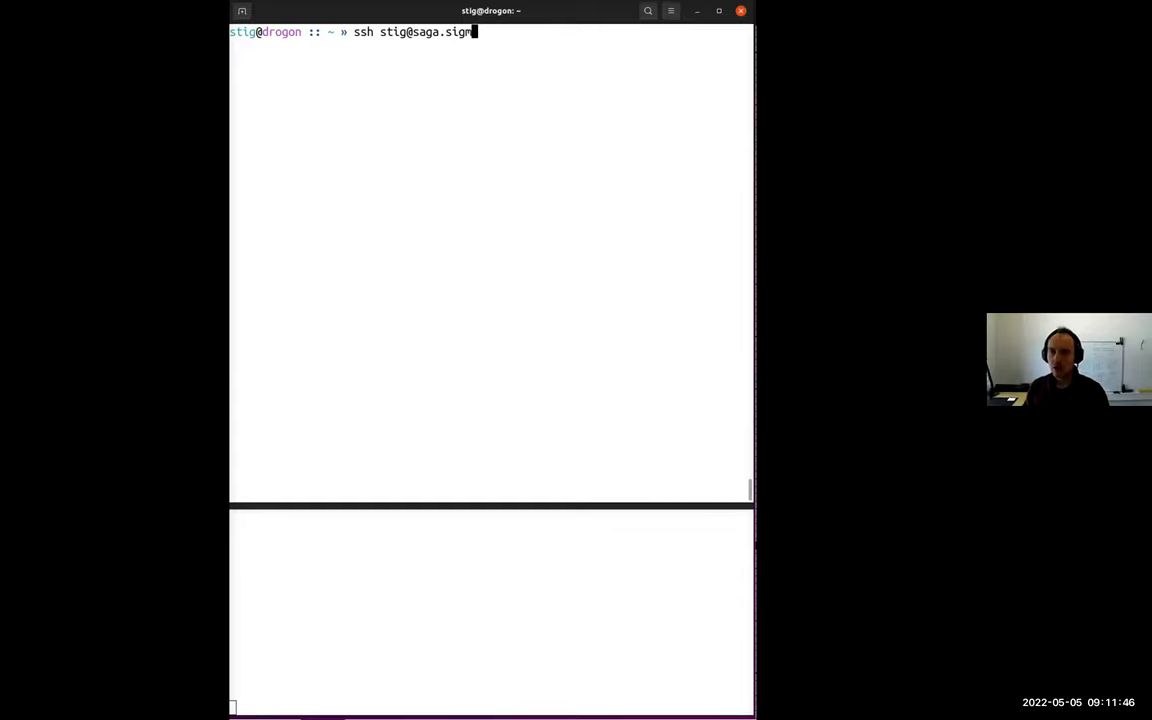
{"action": "type", "text": "a2.no"}
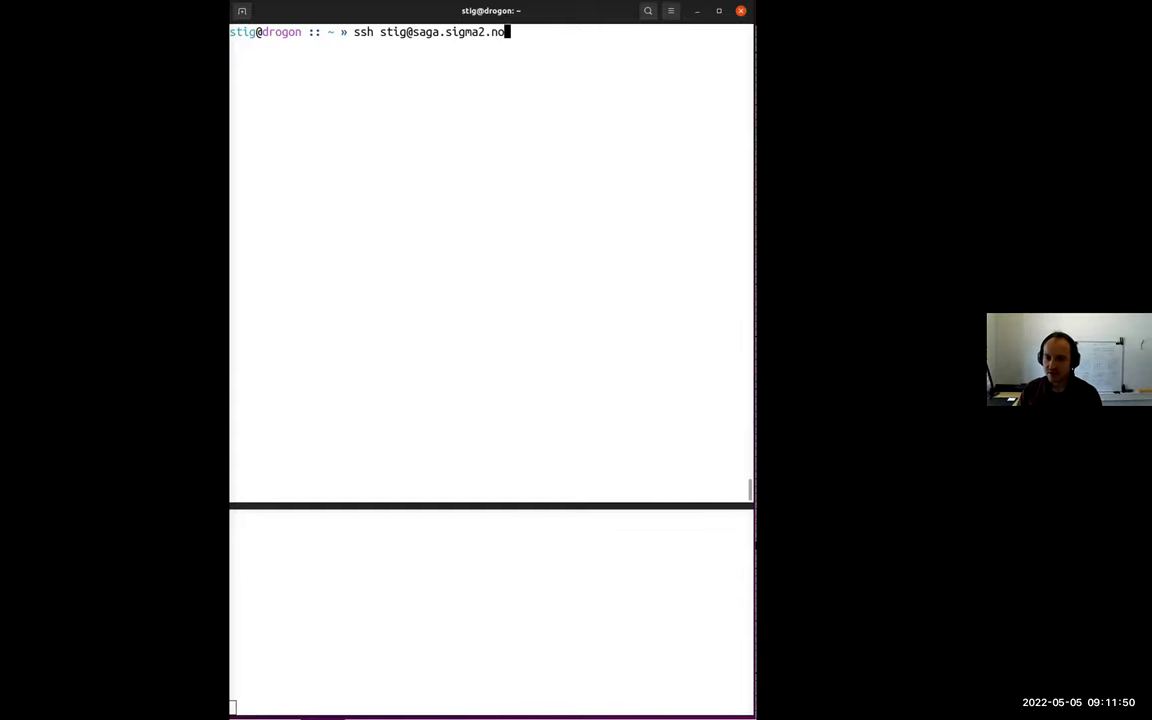
{"action": "key", "text": "Return"}
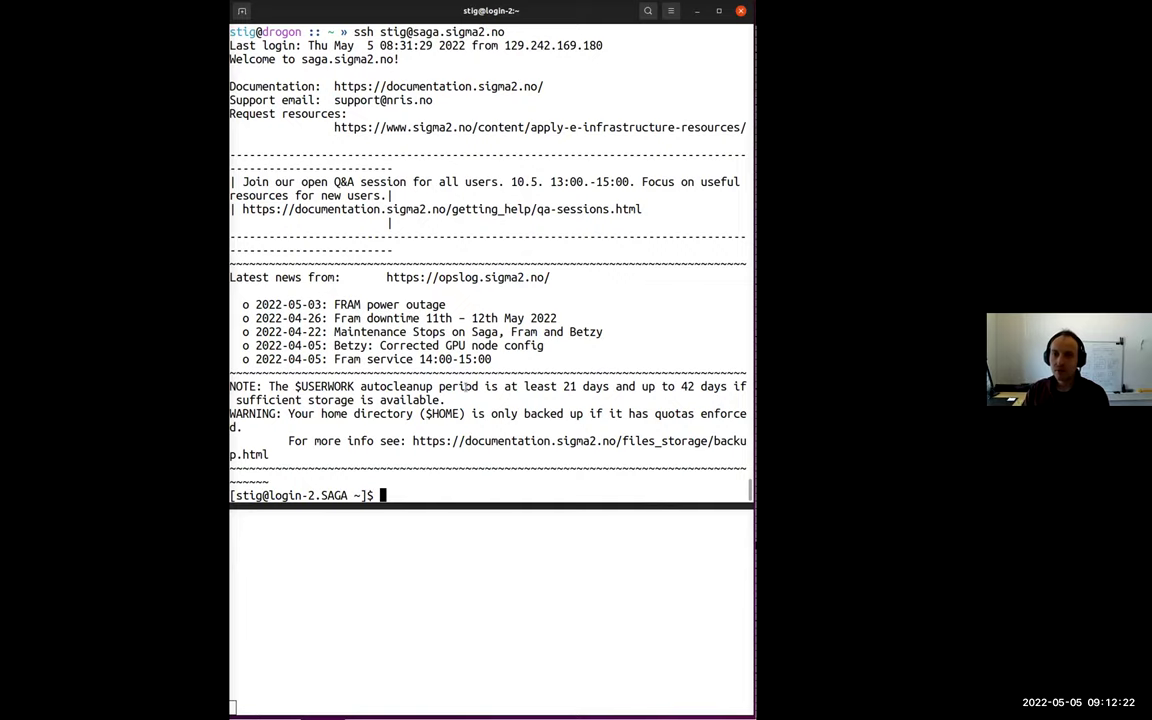
Step: Clear the terminal screen and list the home directory's contents with ls
{"action": "key", "text": "ctrl+l"}
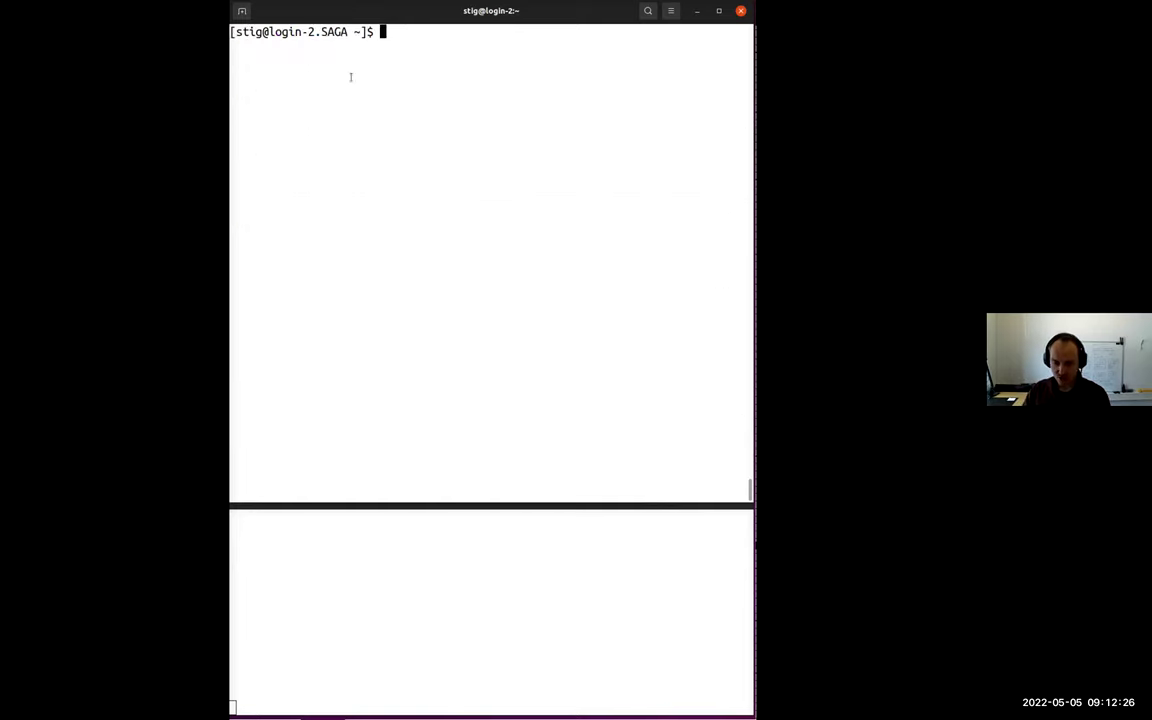
{"action": "type", "text": "ls"}
{"action": "key", "text": "Return"}
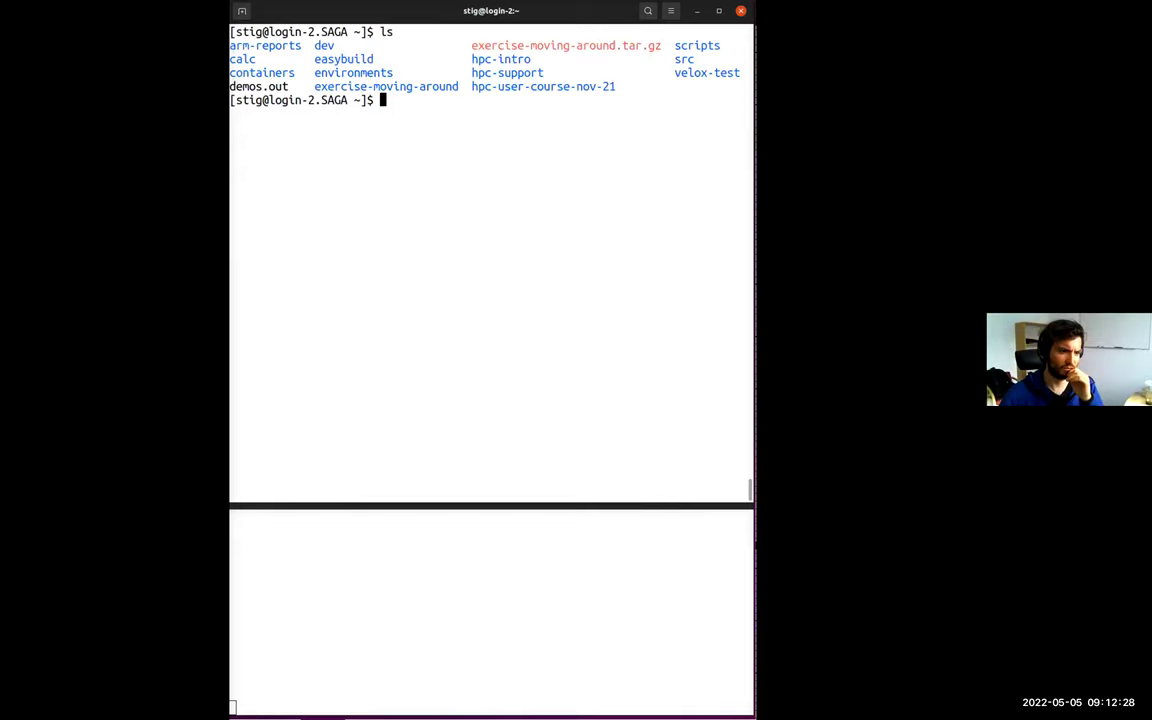
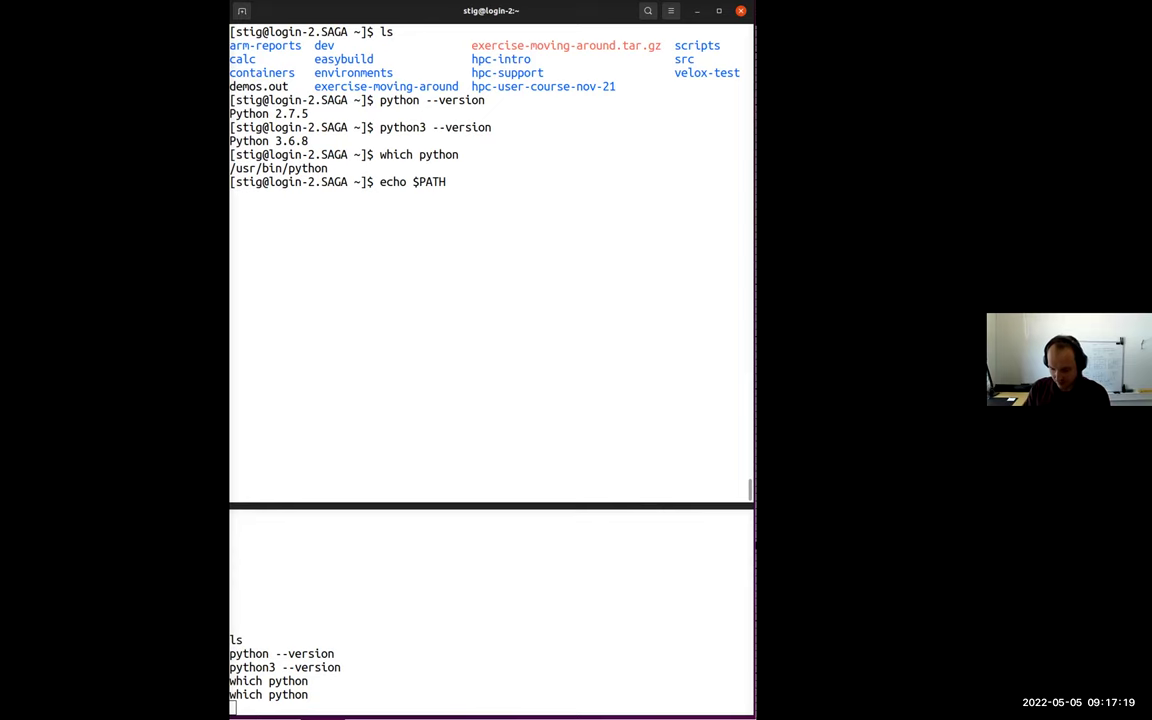
Step: Discard the pending "echo $PATH" command and print all environment variables with printenv
{"action": "key", "text": "BackSpace"}
{"action": "key", "text": "BackSpace"}
{"action": "key", "text": "BackSpace"}
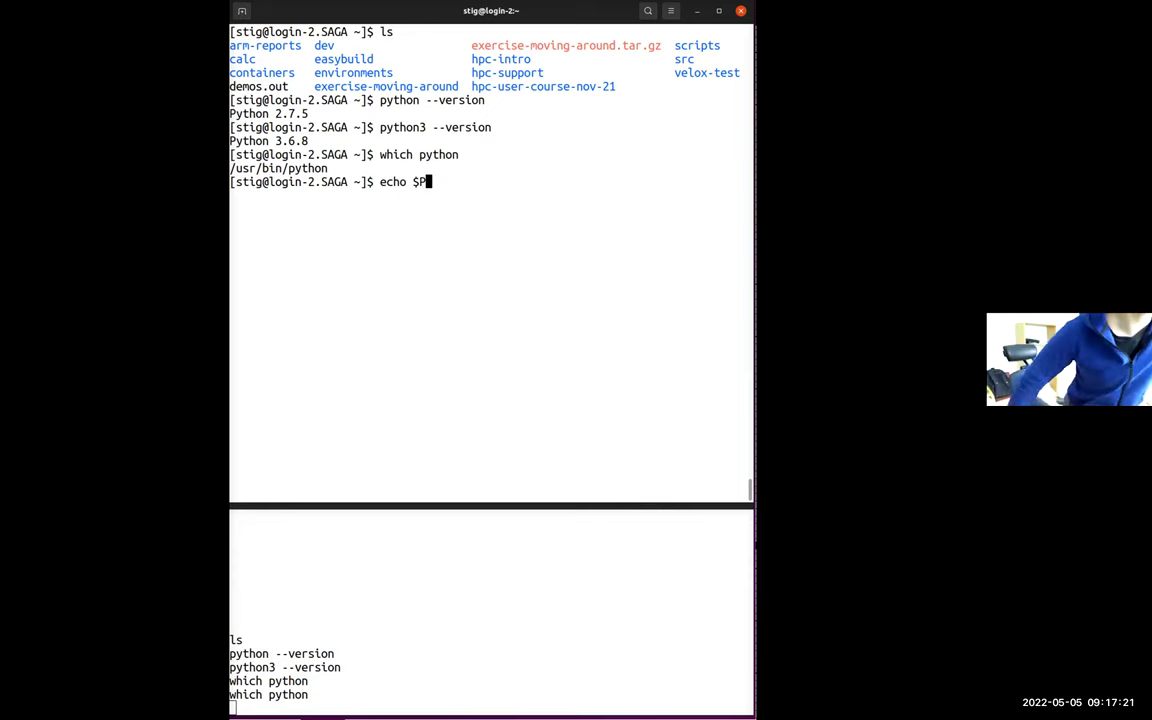
{"action": "key", "text": "ctrl+c"}
{"action": "type", "text": "printenv"}
{"action": "key", "text": "Return"}
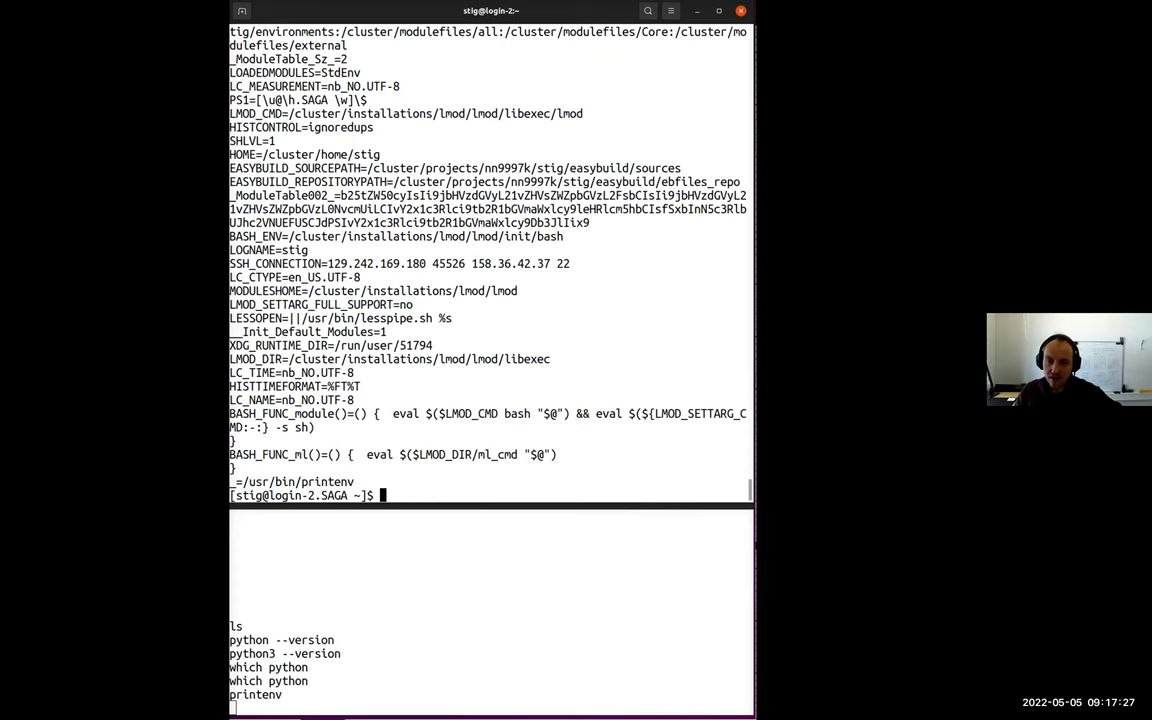
Step: Look through the printenv output from its start, highlight the USERWORK path, and return to the prompt
{"action": "scroll", "coordinate": [316, 405], "scroll_direction": "up", "scroll_amount": 15}
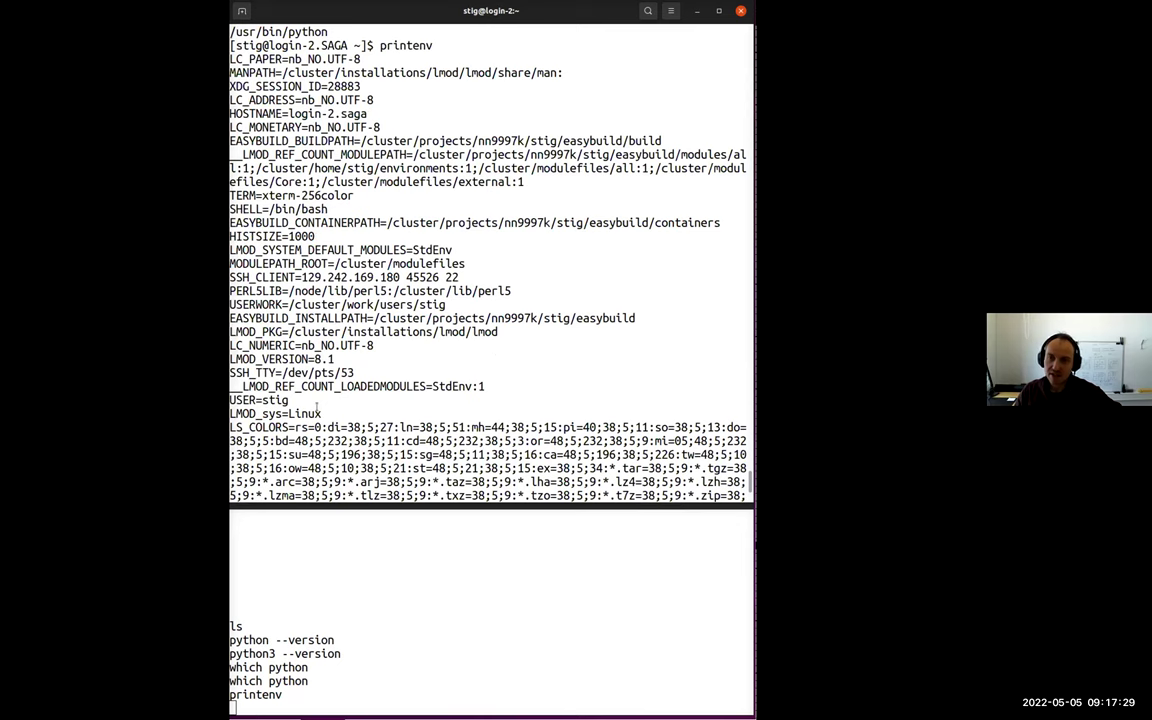
{"action": "scroll", "coordinate": [316, 407], "scroll_direction": "down", "scroll_amount": 2}
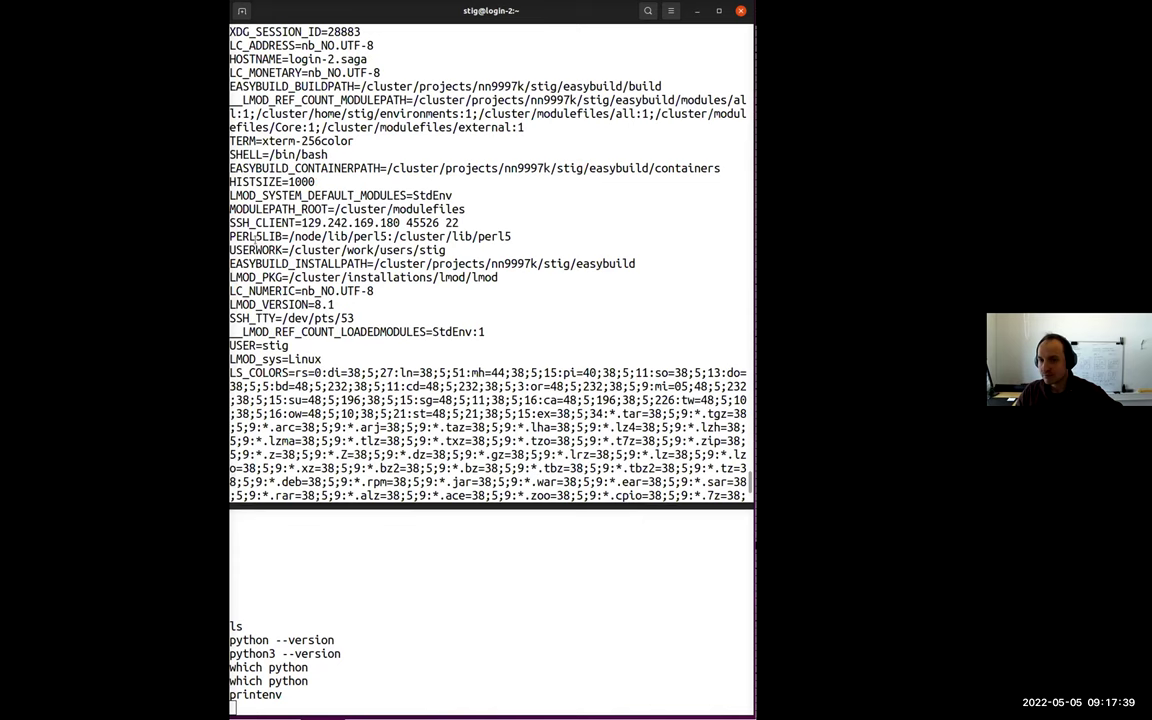
{"action": "left_click_drag", "start_coordinate": [292, 250], "coordinate": [380, 263]}
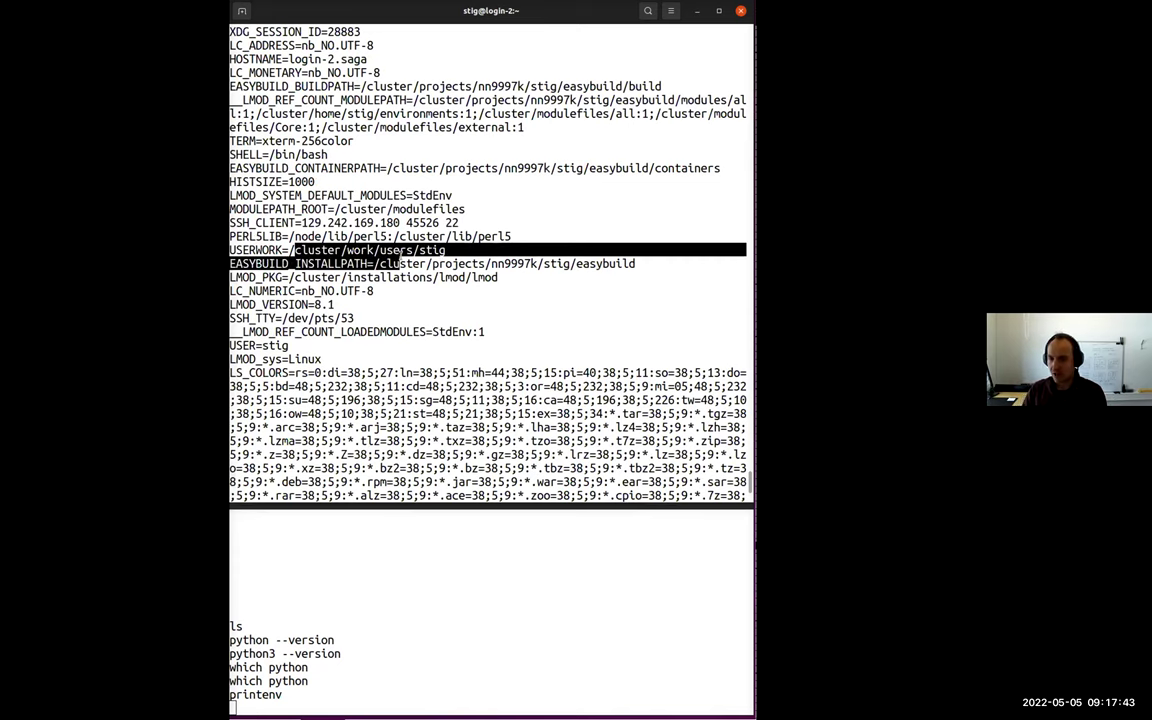
{"action": "scroll", "coordinate": [661, 372], "scroll_direction": "down", "scroll_amount": 7}
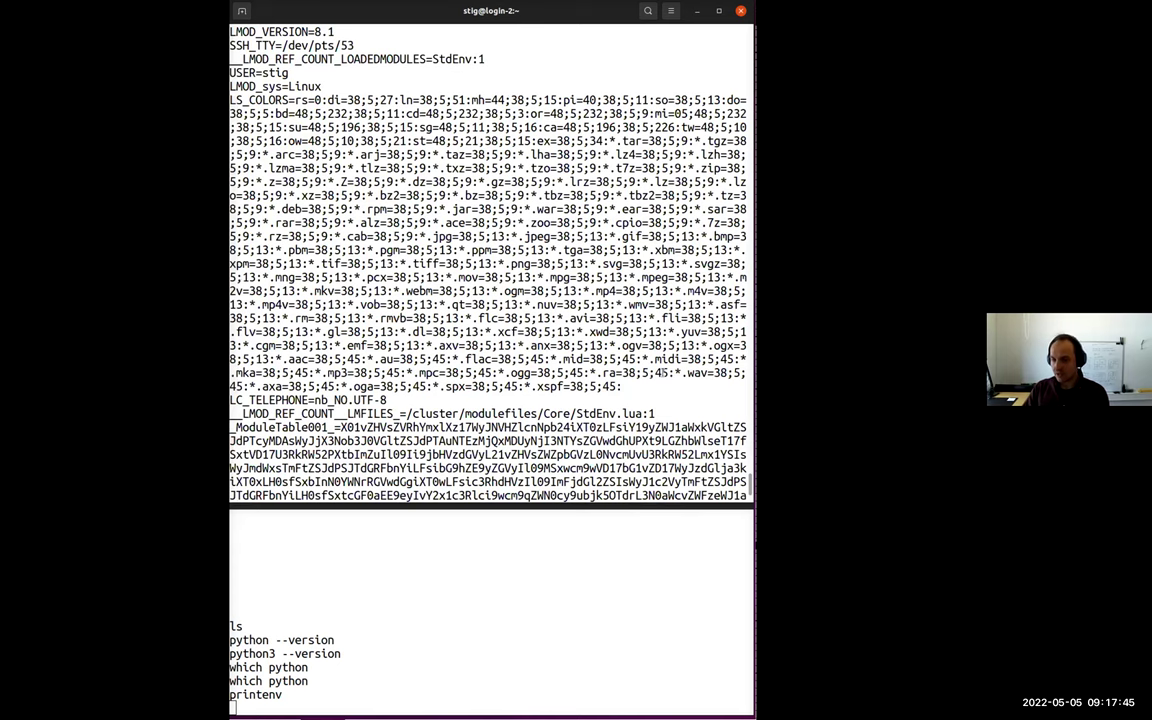
{"action": "scroll", "coordinate": [661, 372], "scroll_direction": "down", "scroll_amount": 10}
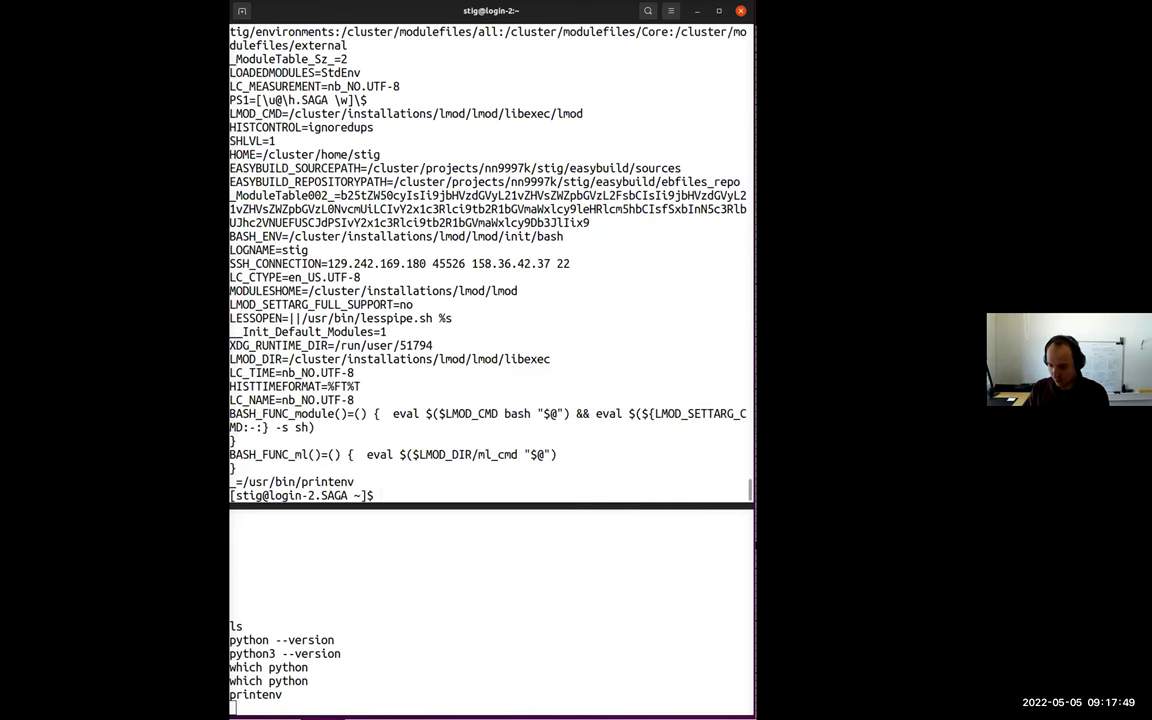
Step: Print the PATH environment variable with "echo $PATH", highlighting the command's parts while composing it
{"action": "type", "text": "echo "}
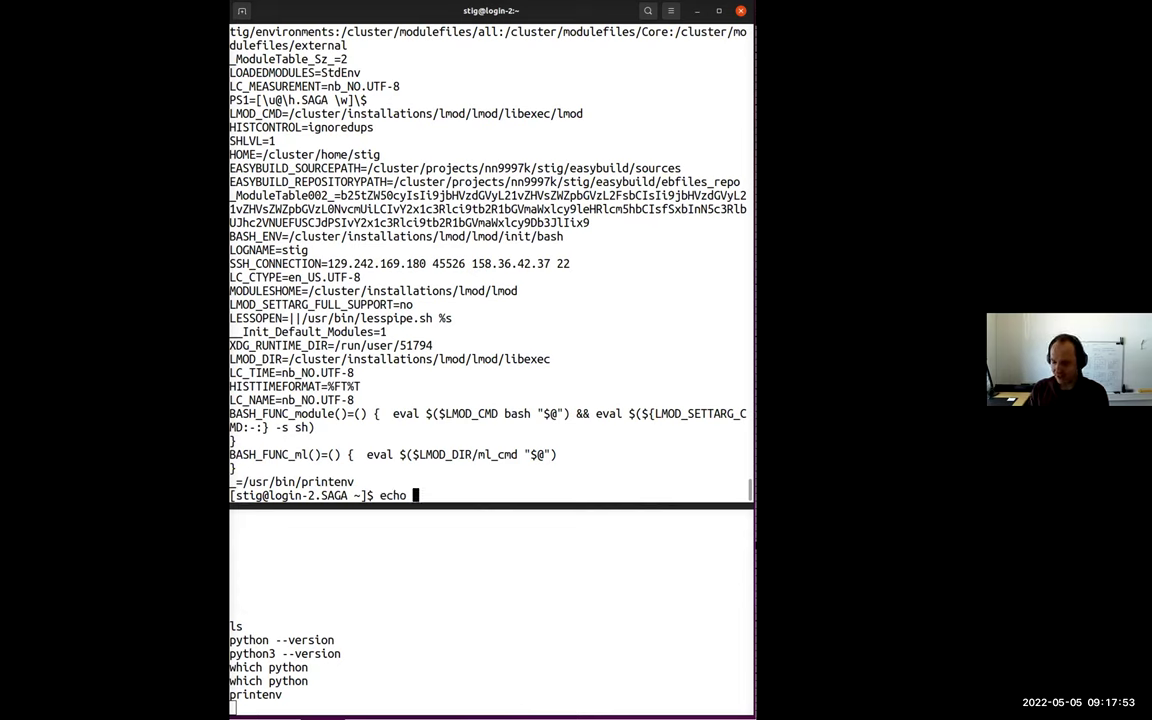
{"action": "type", "text": "$"}
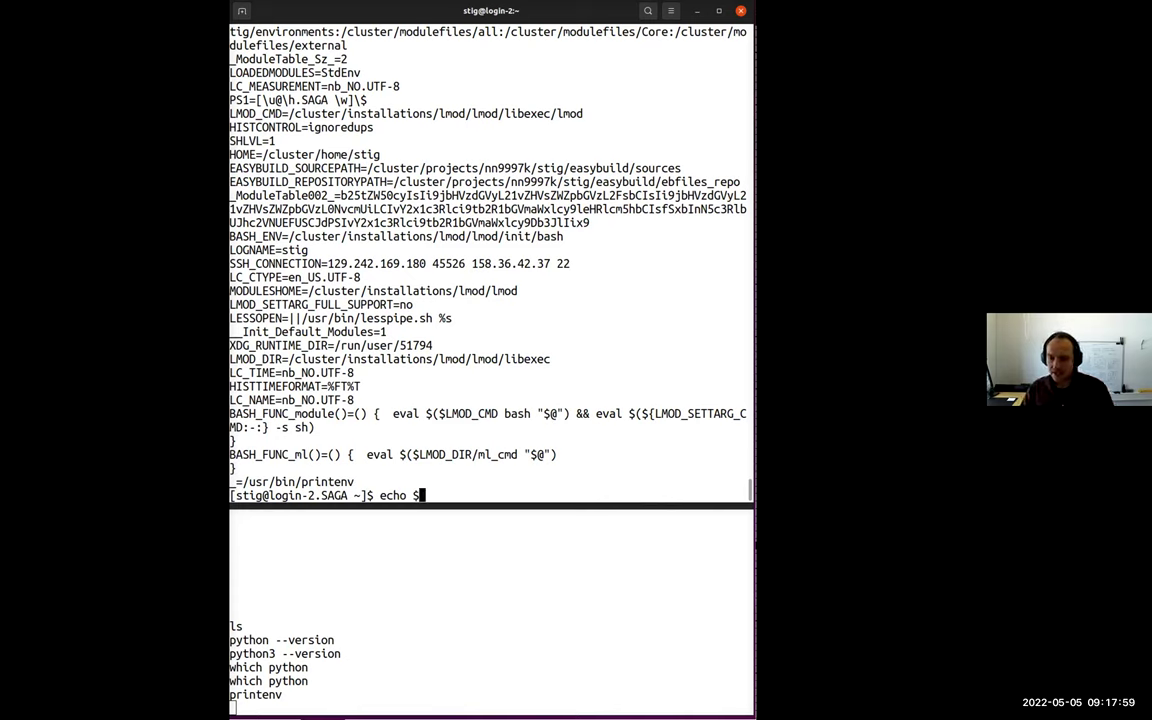
{"action": "type", "text": "PATH"}
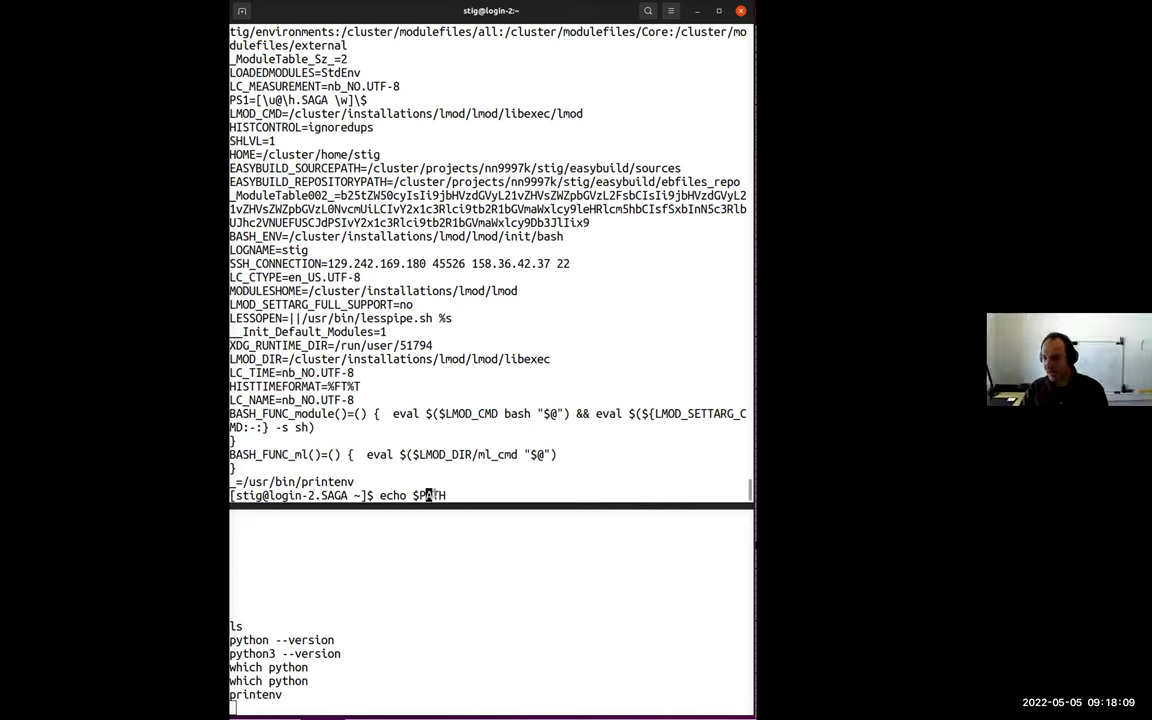
{"action": "double_click", "coordinate": [428, 495]}
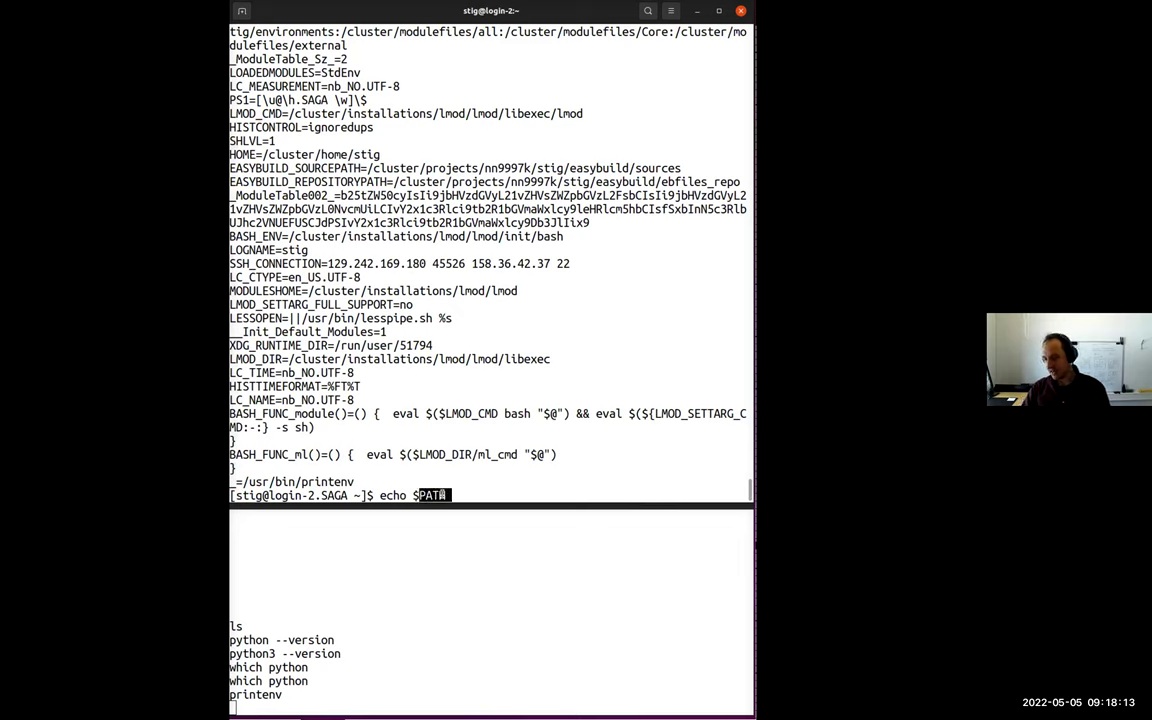
{"action": "left_click", "coordinate": [414, 495]}
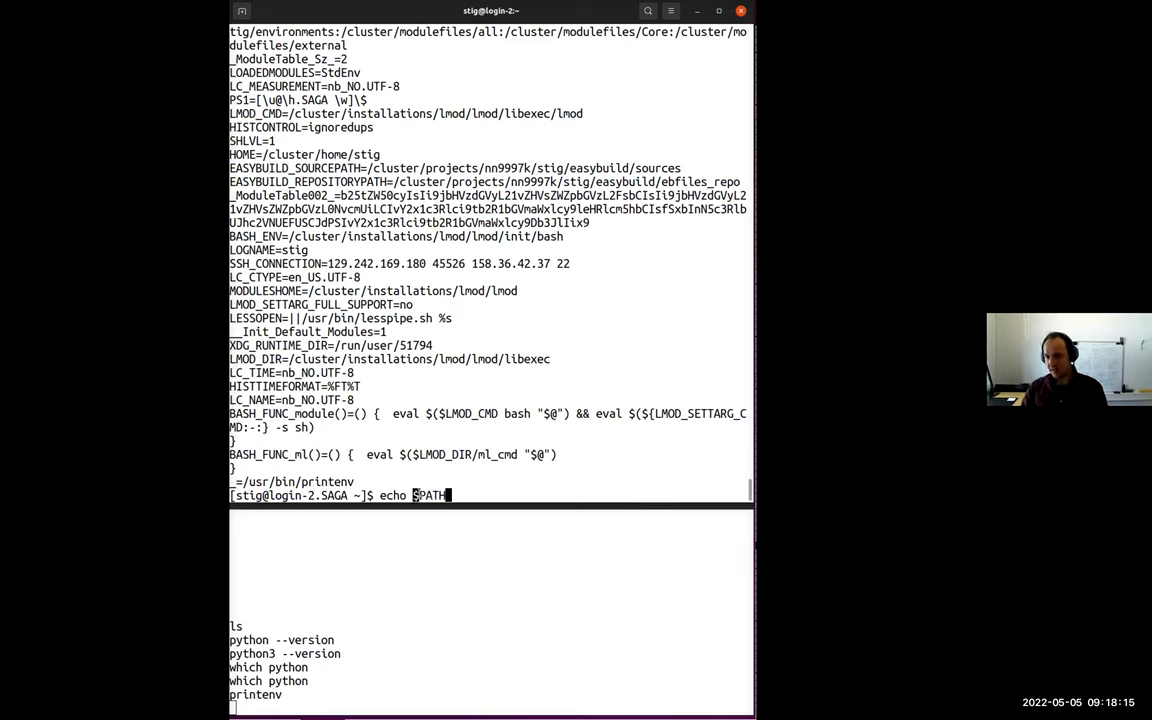
{"action": "double_click", "coordinate": [392, 495]}
{"action": "key", "text": "Return"}
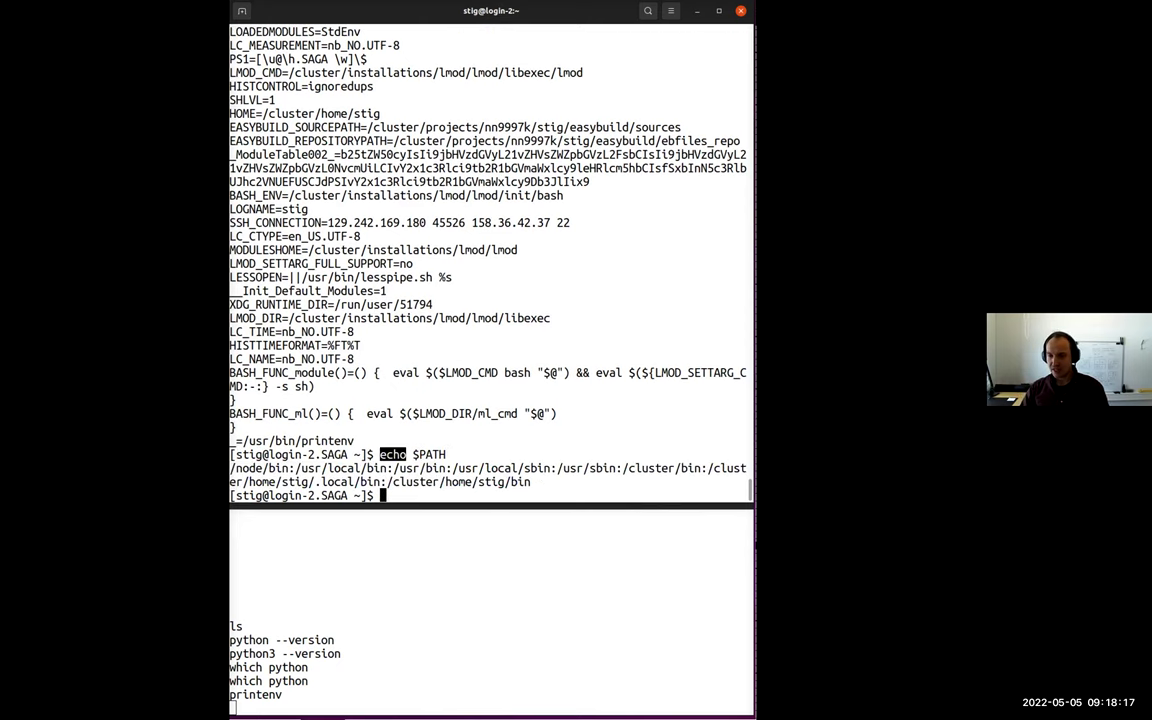
{"action": "left_click", "coordinate": [241, 462]}
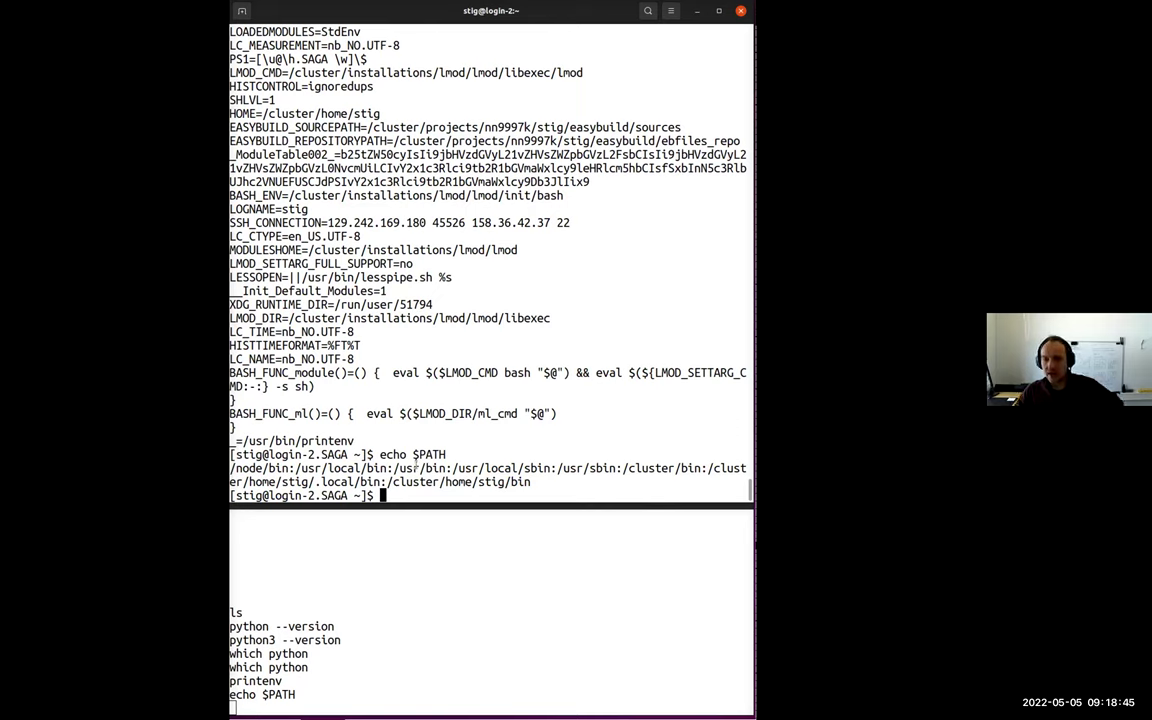
Step: Replace the pending "python" entry with the earlier "which python" command from history and run it
{"action": "type", "text": "py"}
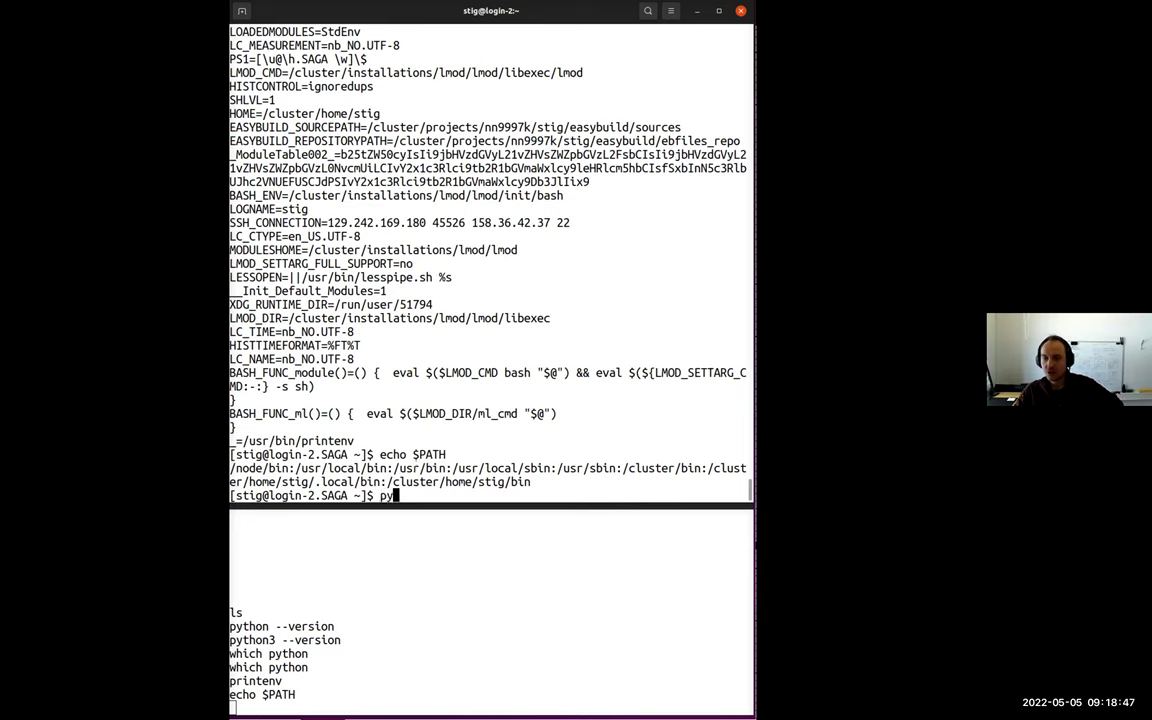
{"action": "type", "text": "thon"}
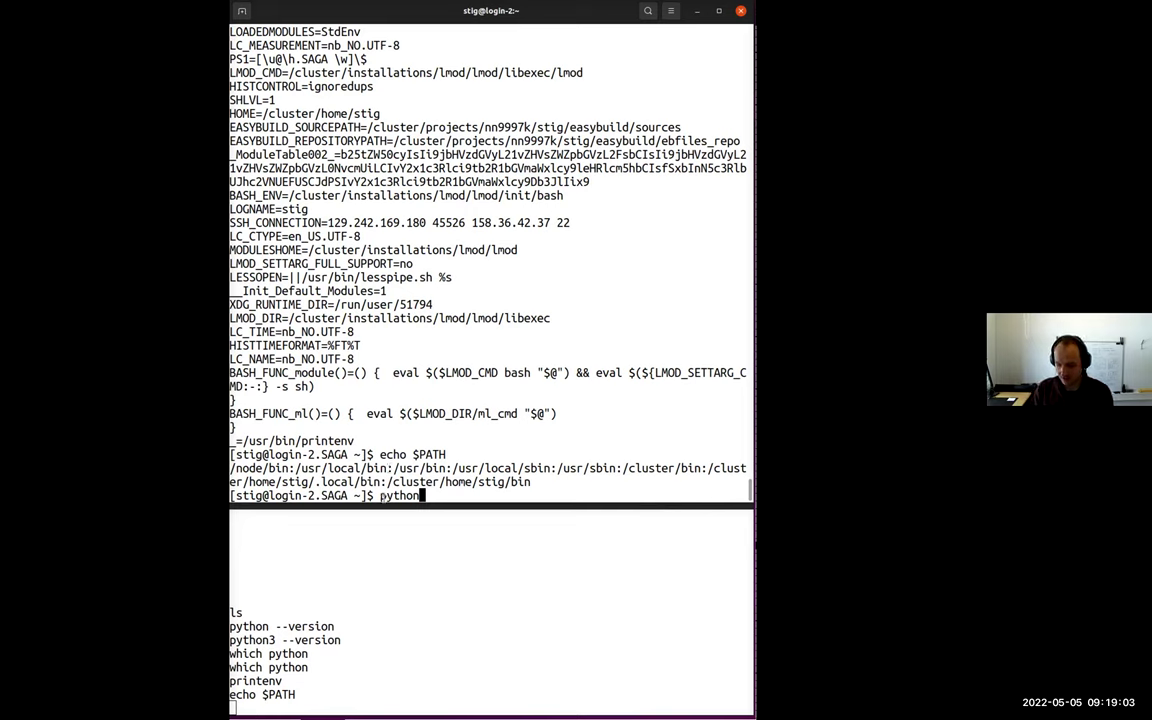
{"action": "key", "text": "Up"}
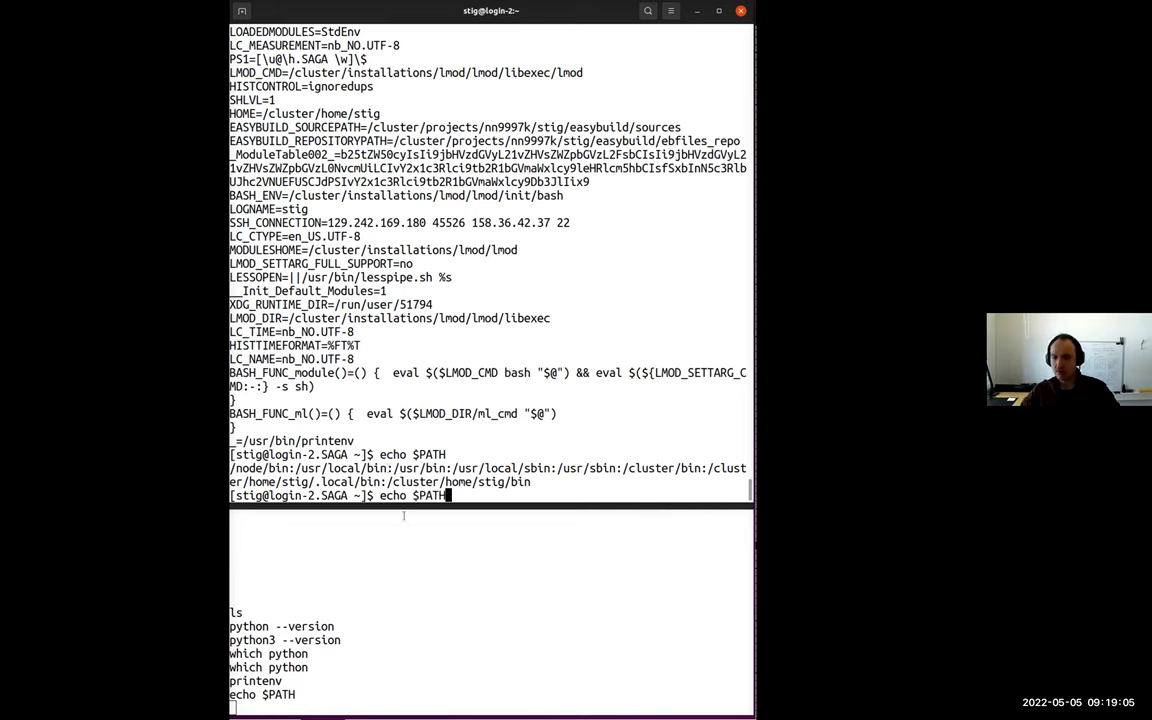
{"action": "key", "text": "Up"}
{"action": "key", "text": "Up"}
{"action": "key", "text": "Left"}
{"action": "key", "text": "Left"}
{"action": "key", "text": "Left"}
{"action": "key", "text": "Left"}
{"action": "key", "text": "Left"}
{"action": "key", "text": "Left"}
{"action": "key", "text": "Left"}
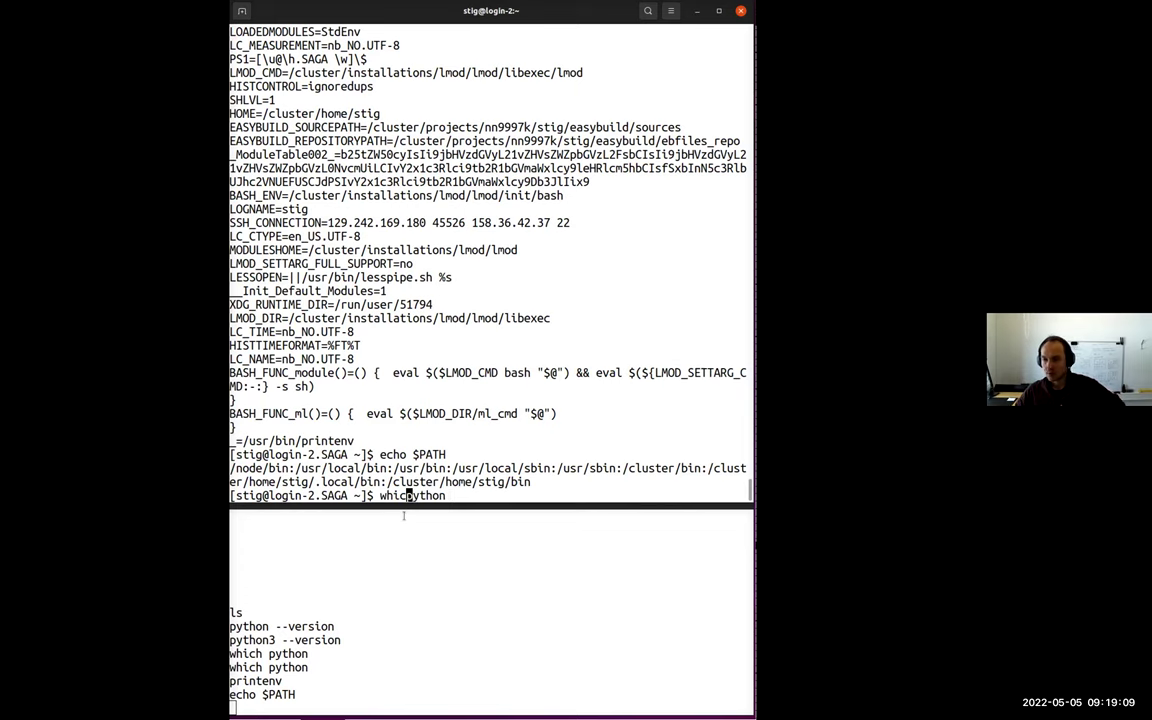
{"action": "type", "text": "h"}
{"action": "key", "text": "Return"}
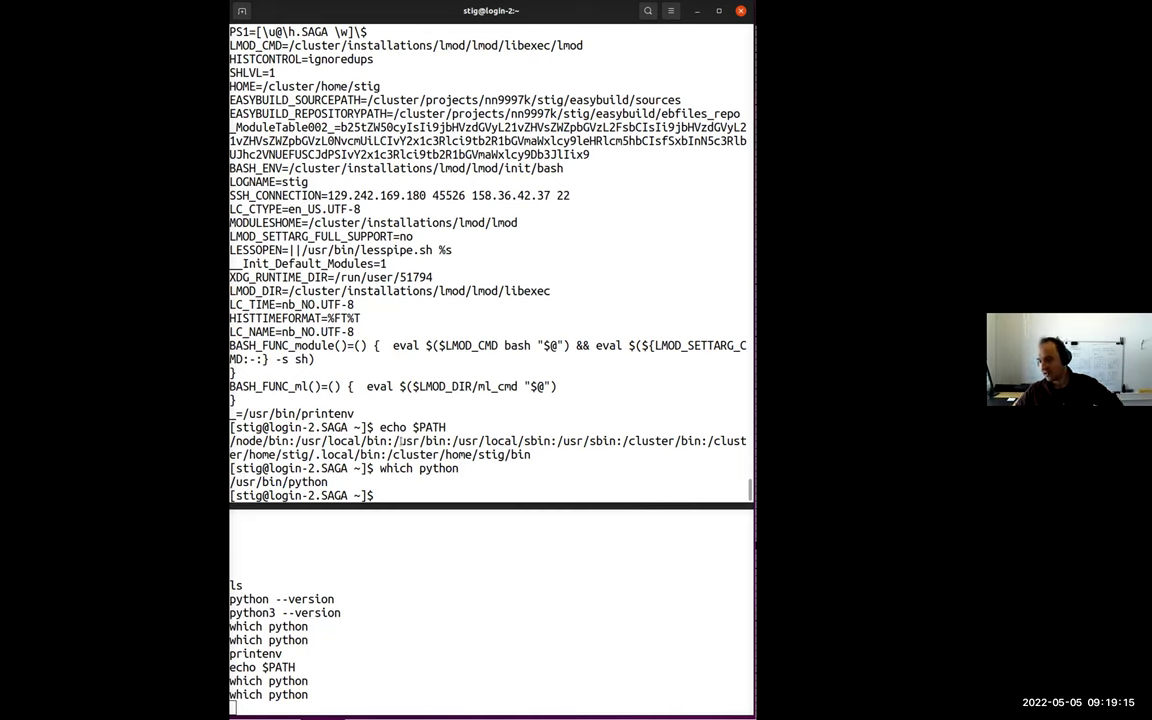
Step: Highlight /usr/bin in the PATH output, python in the which command, and /cluster/bin in the PATH output
{"action": "left_click_drag", "start_coordinate": [399, 440], "coordinate": [446, 440]}
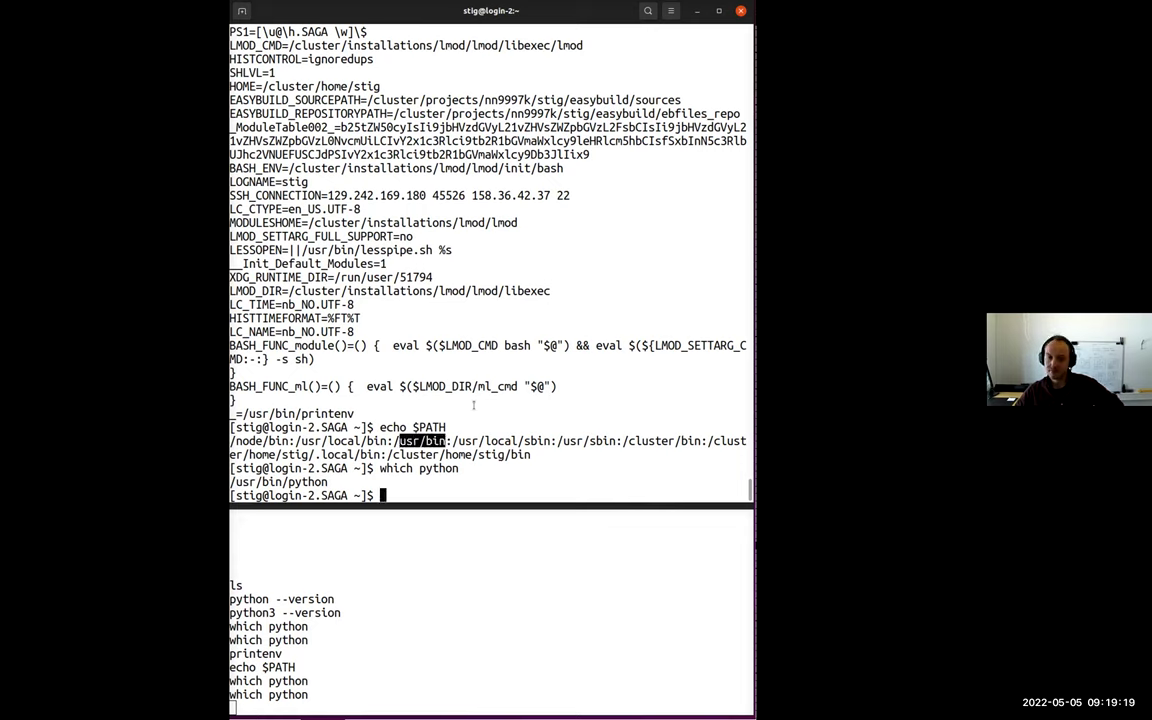
{"action": "left_click", "coordinate": [356, 361]}
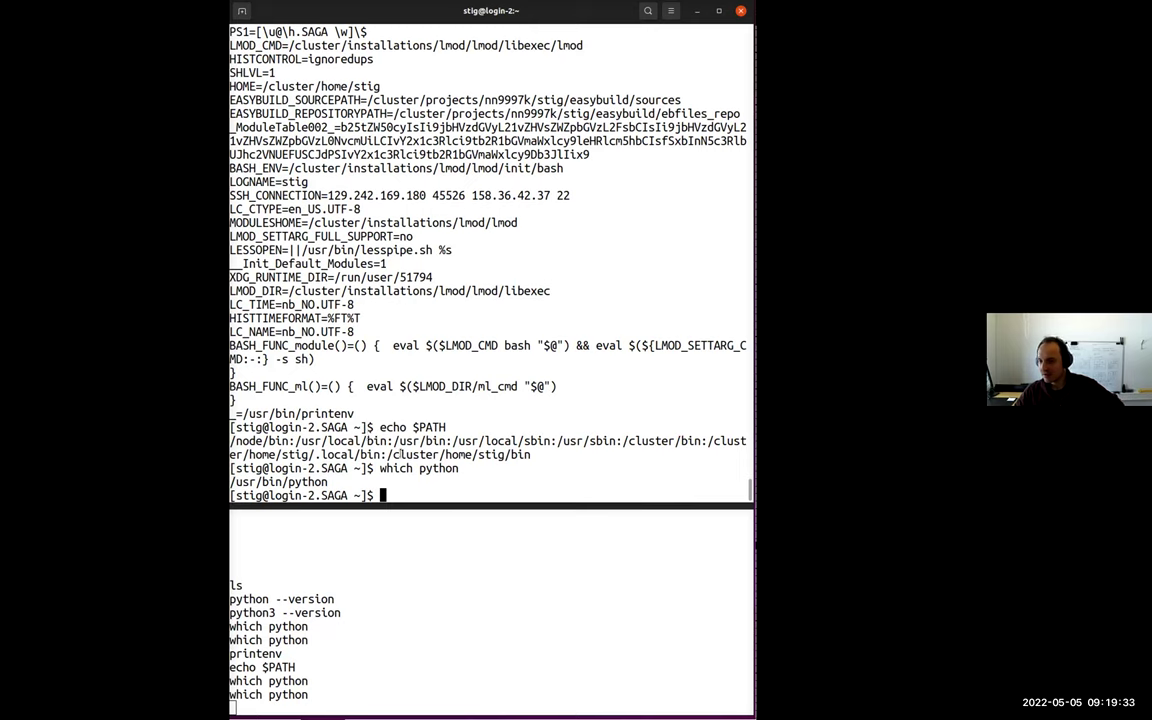
{"action": "double_click", "coordinate": [438, 468]}
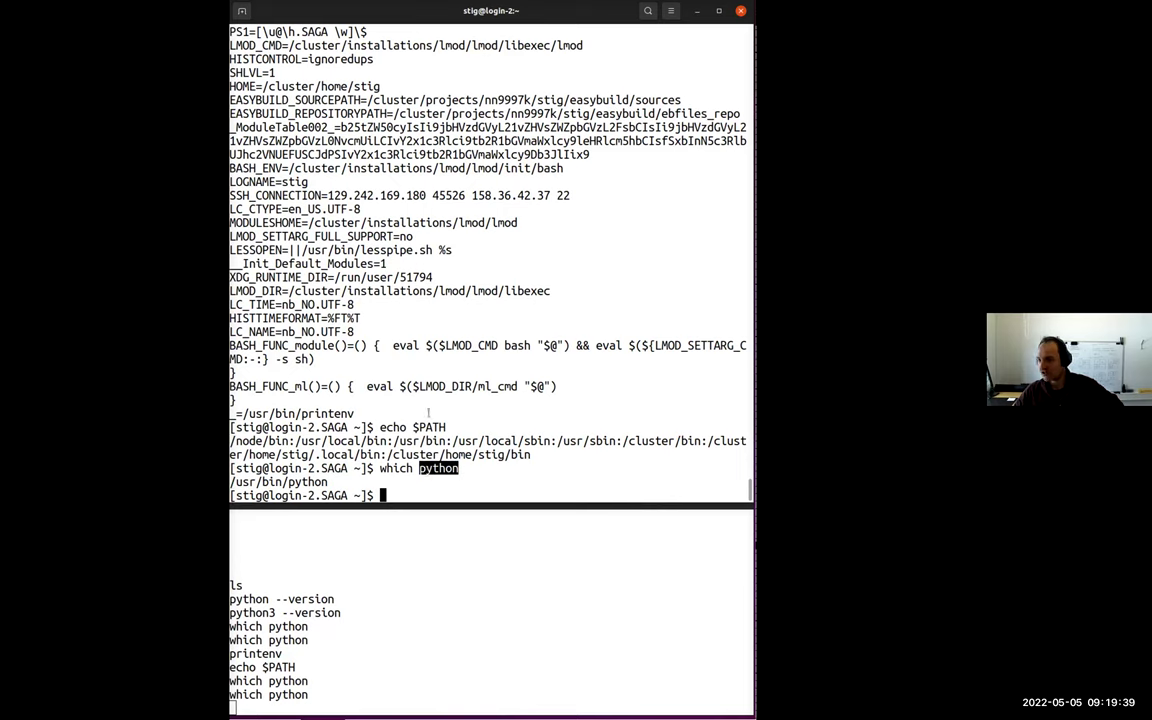
{"action": "left_click", "coordinate": [395, 420]}
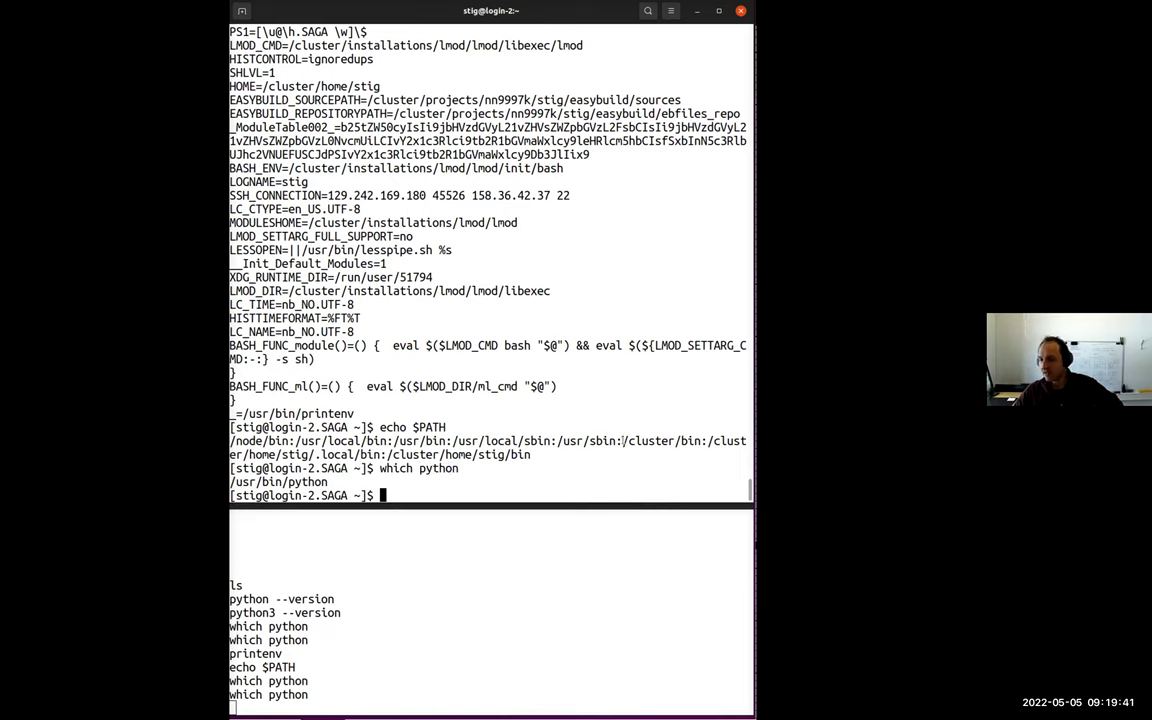
{"action": "left_click_drag", "start_coordinate": [623, 441], "coordinate": [702, 441]}
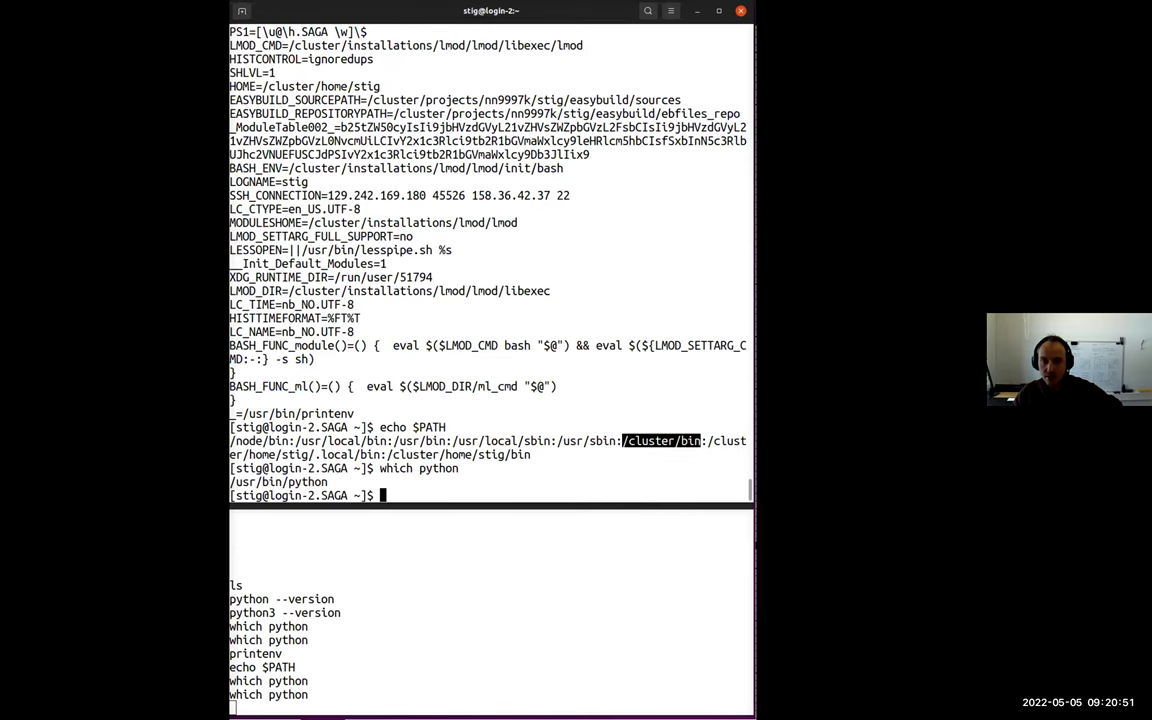
Step: Switch to the browser, review the HackMD course notes down to Day 2 and Accessing software, and return to the terminal
{"action": "key", "text": "alt+Tab"}
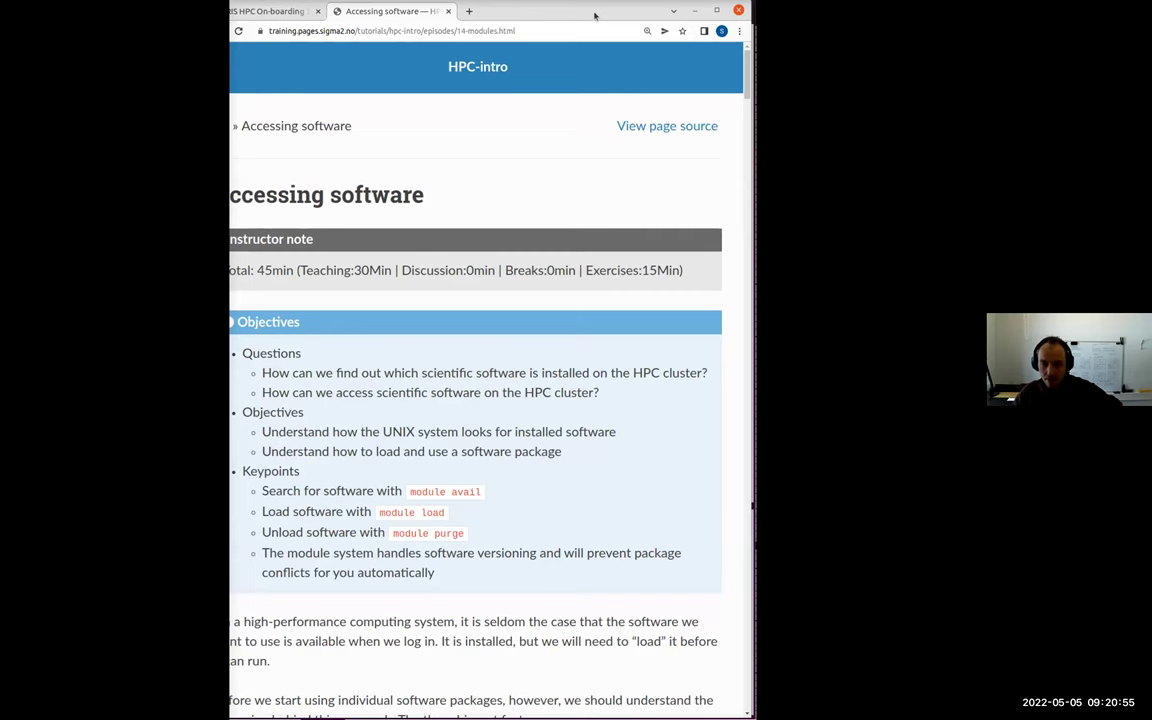
{"action": "key", "text": "ctrl+Page_Up"}
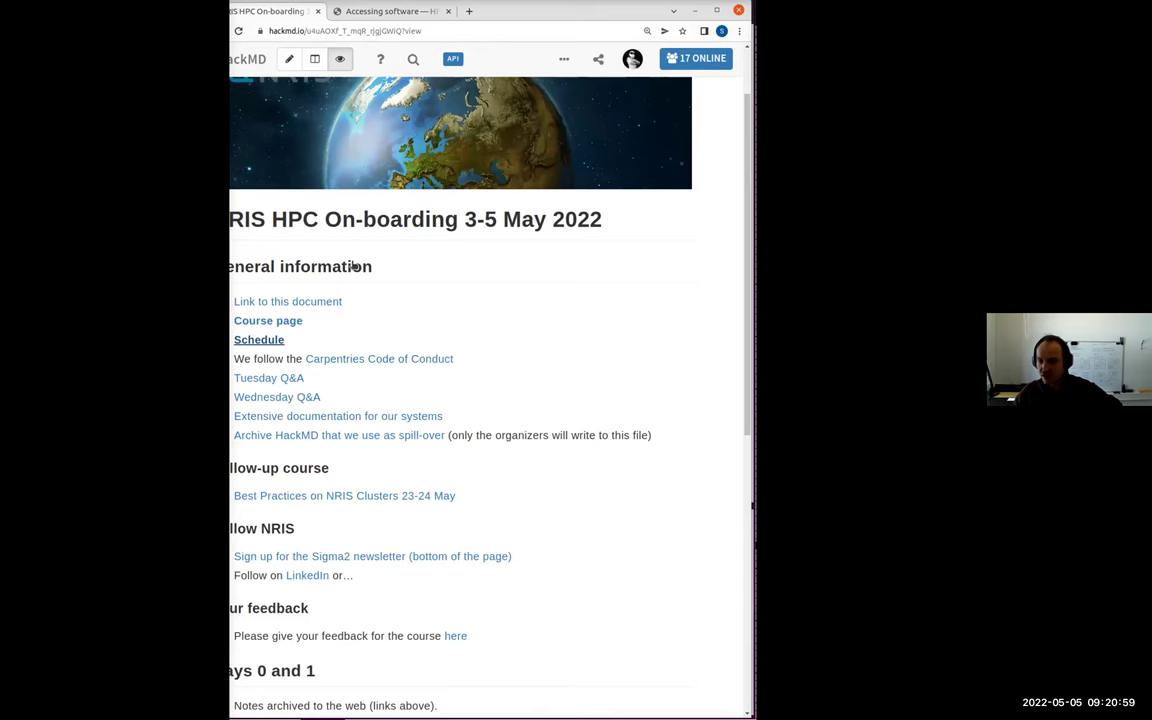
{"action": "scroll", "coordinate": [354, 267], "scroll_direction": "down", "scroll_amount": 5}
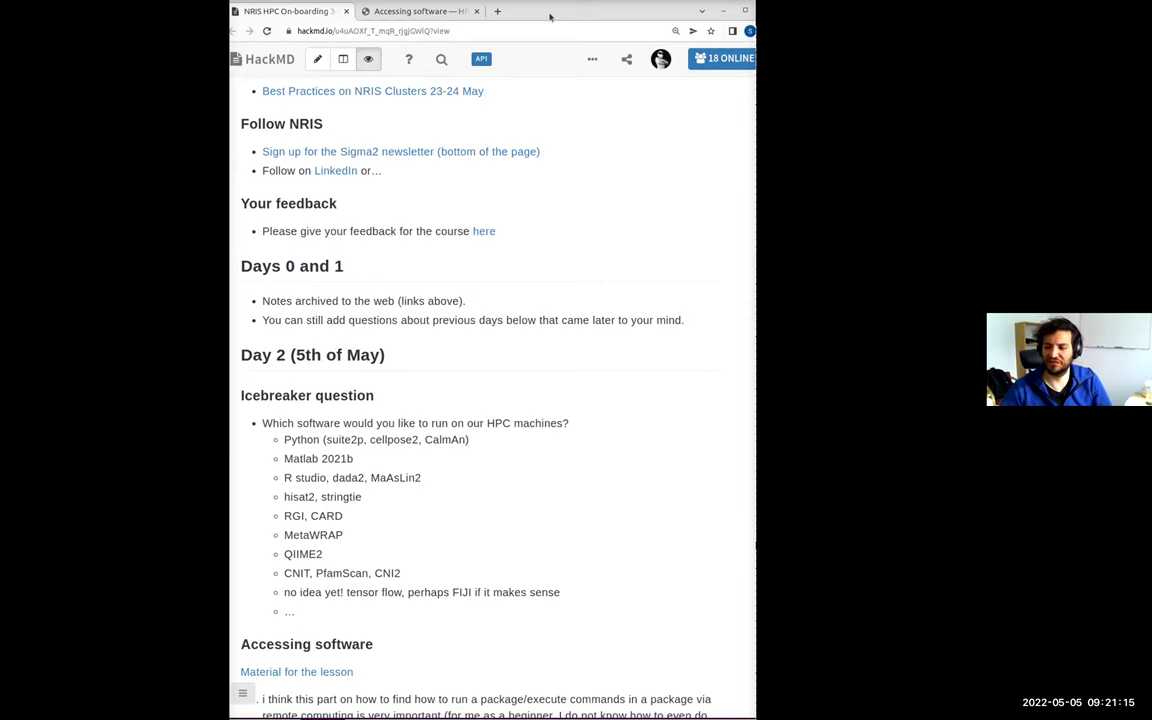
{"action": "left_click_drag", "start_coordinate": [549, 16], "coordinate": [575, 13]}
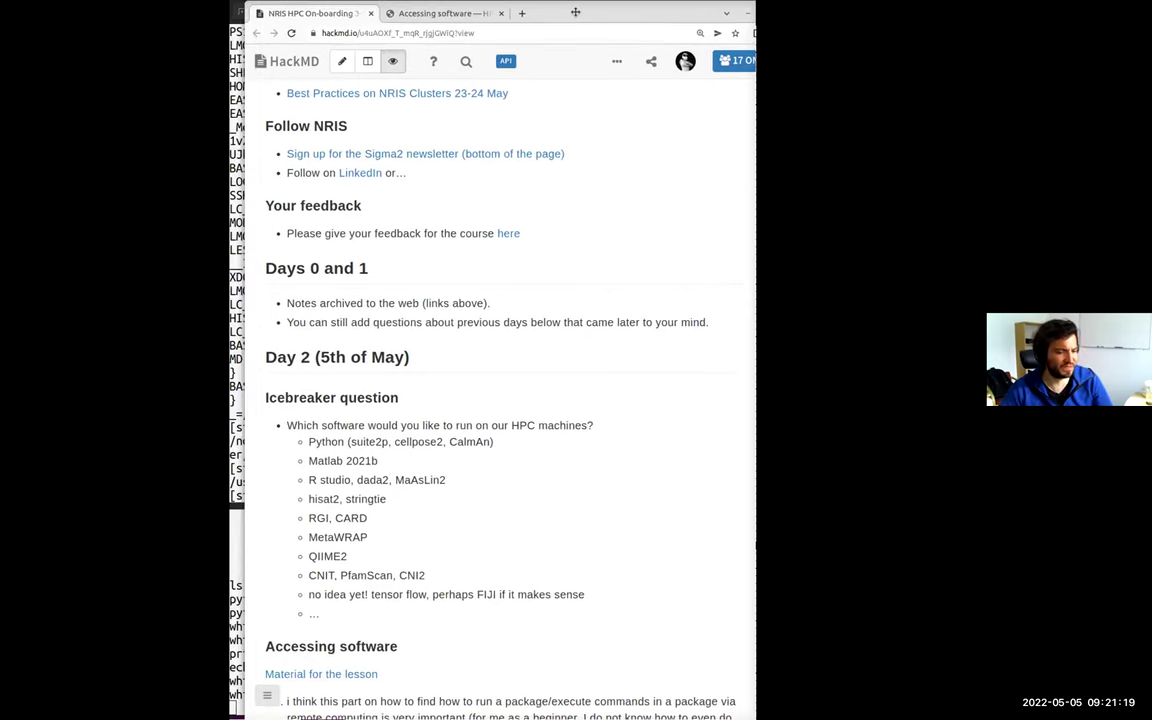
{"action": "key", "text": "alt+Tab"}
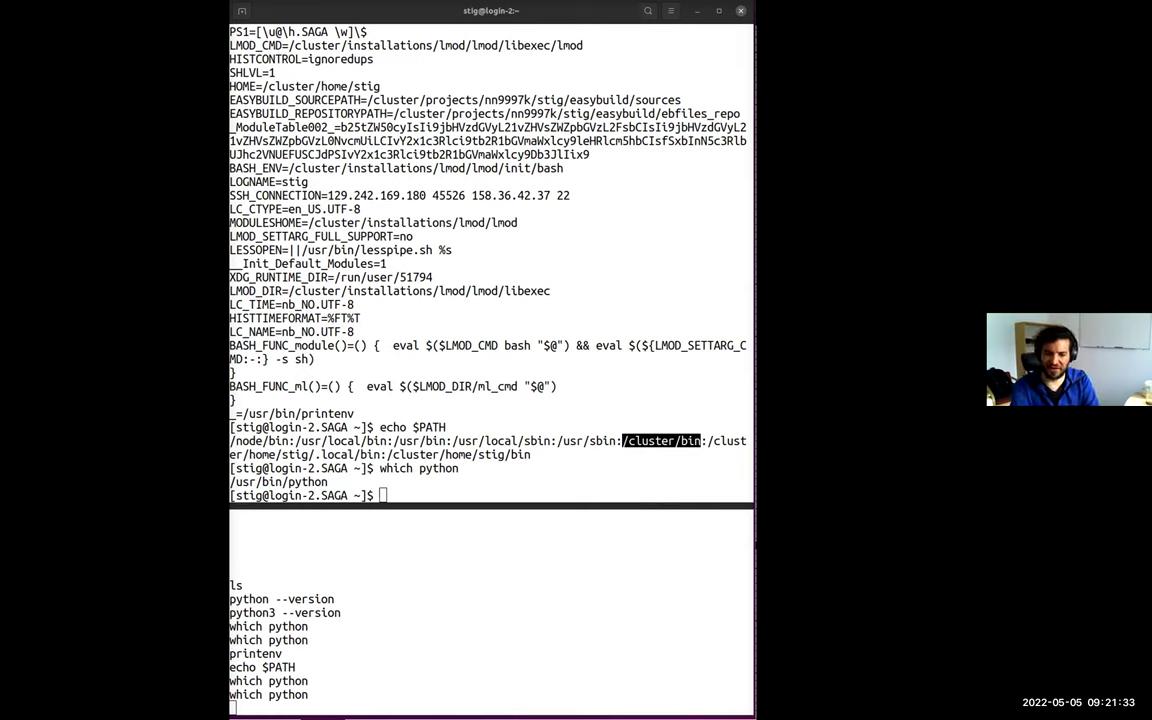
Step: Bring up the Accessing software lesson in the browser, fit its window to the shared area, and read about software incompatibilities, versioning and dependencies
{"action": "key", "text": "alt+Tab"}
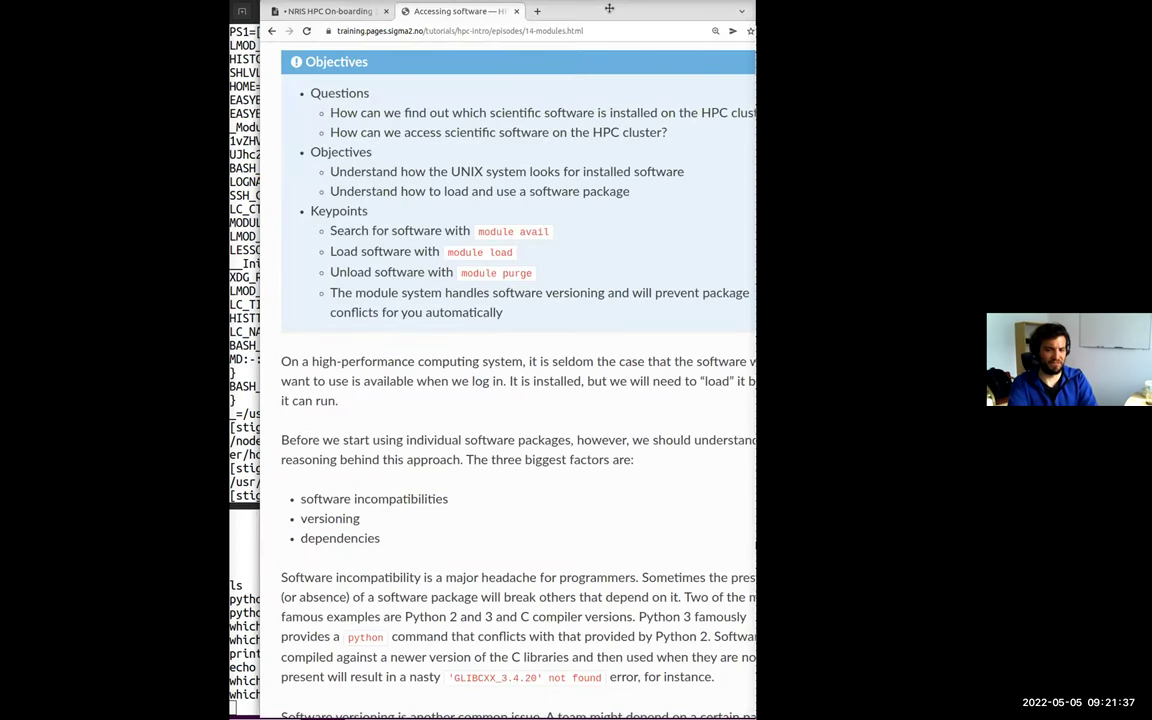
{"action": "left_click_drag", "start_coordinate": [609, 8], "coordinate": [578, 8]}
{"action": "left_click_drag", "start_coordinate": [757, 530], "coordinate": [750, 530]}
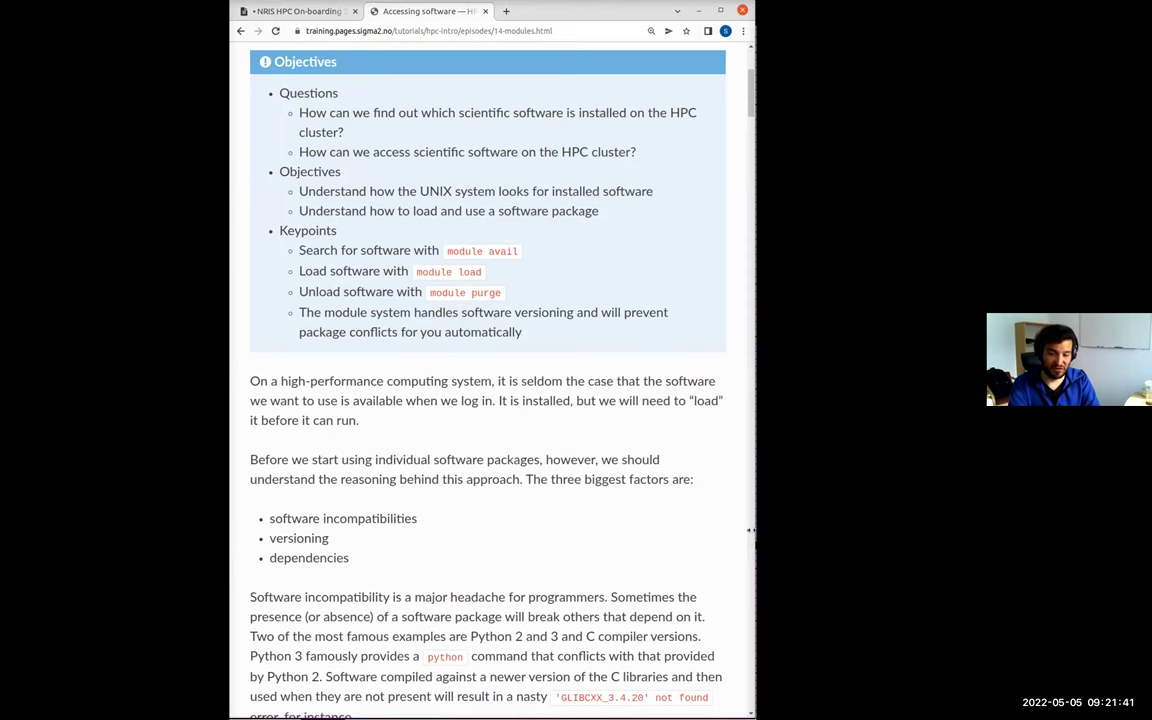
{"action": "scroll", "coordinate": [593, 388], "scroll_direction": "down", "scroll_amount": 5}
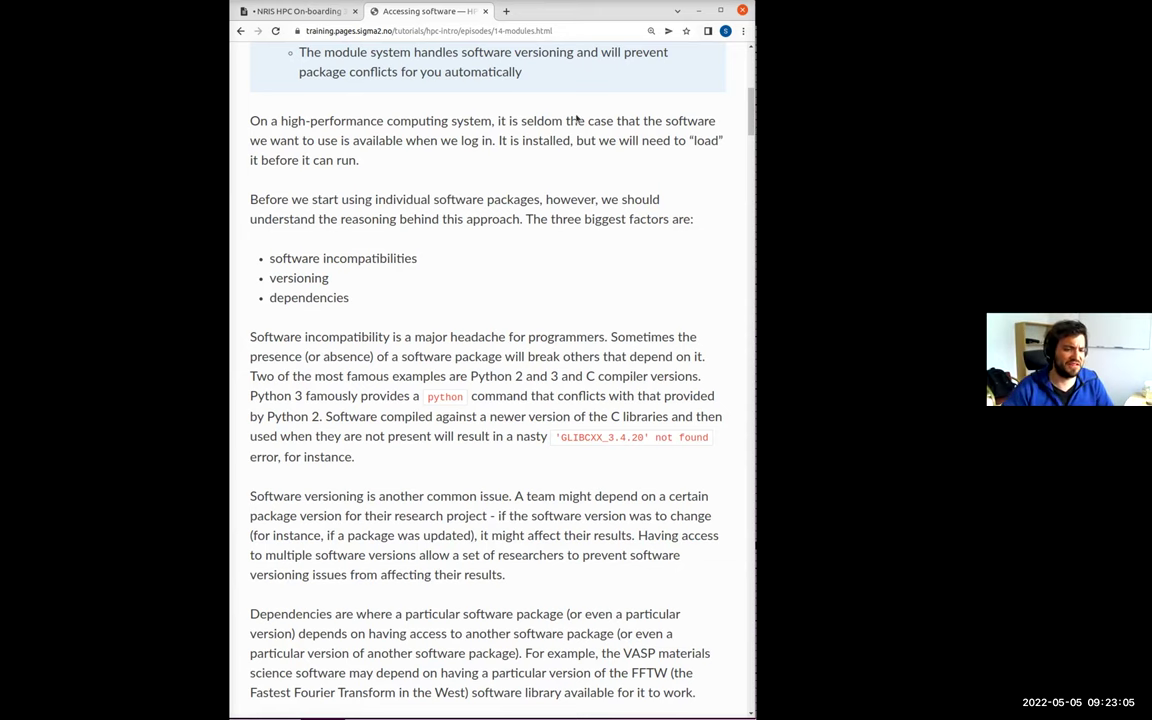
{"action": "key", "text": "alt+Tab"}
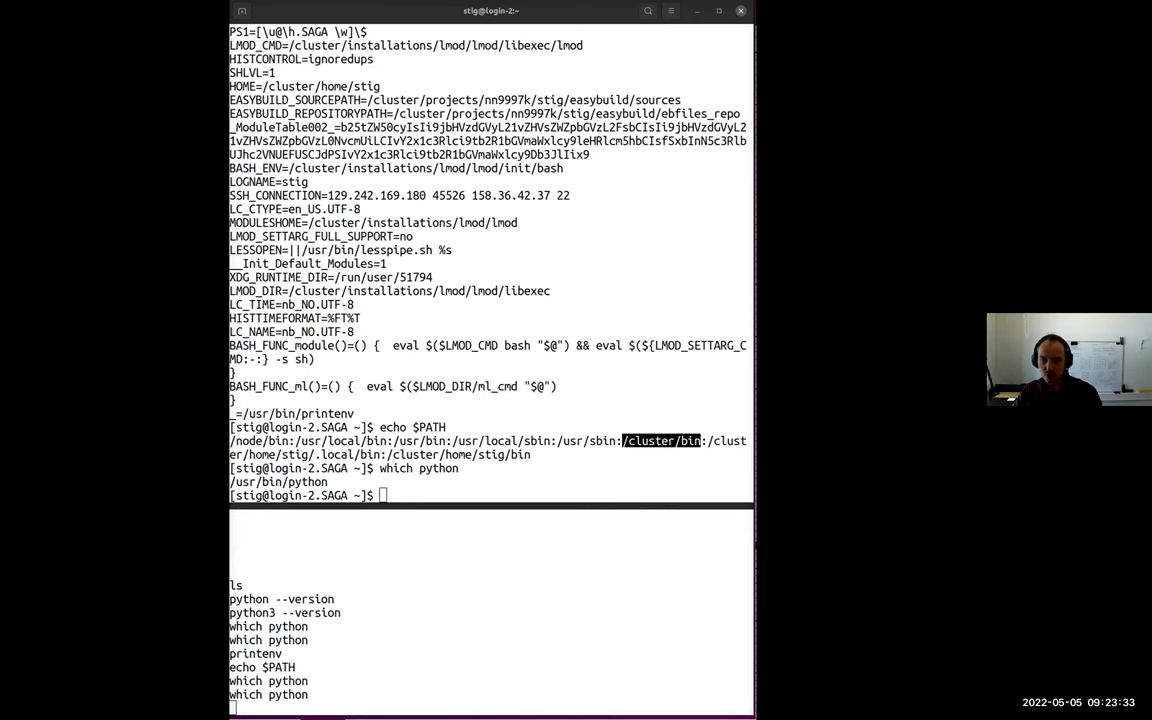
{"action": "key", "text": "alt+Tab"}
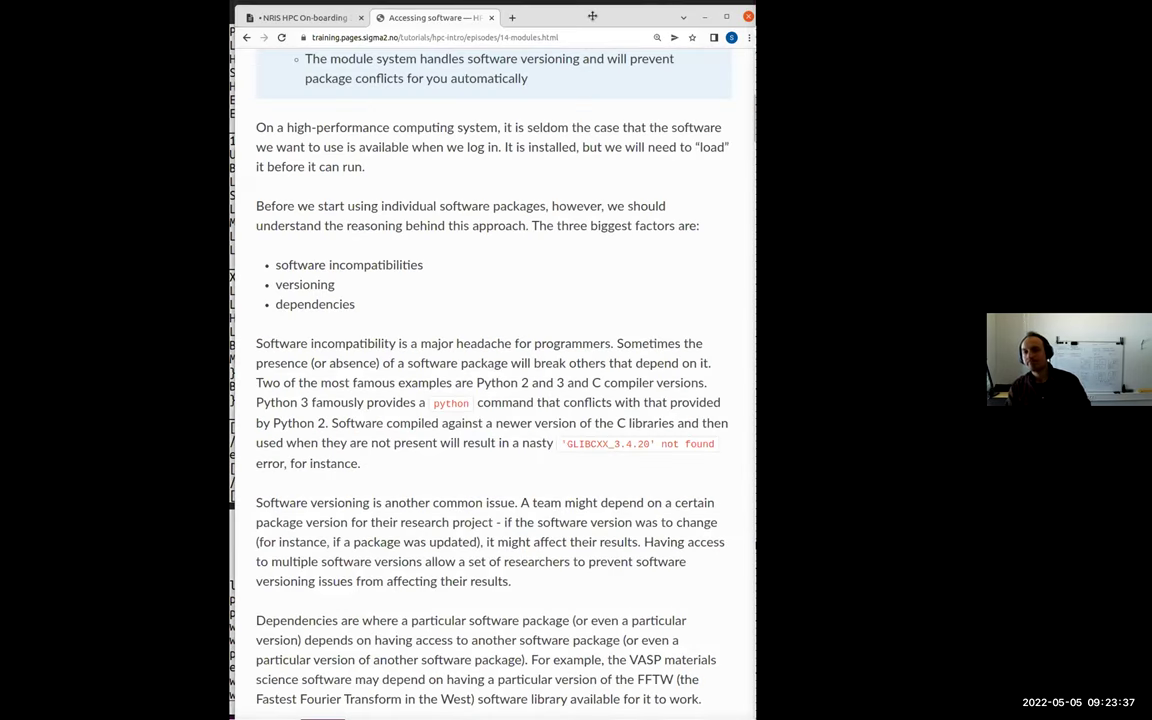
Step: Read the lesson's sections on environment modules and listing currently loaded modules, and move the browser window partly aside
{"action": "scroll", "coordinate": [390, 396], "scroll_direction": "down", "scroll_amount": 10}
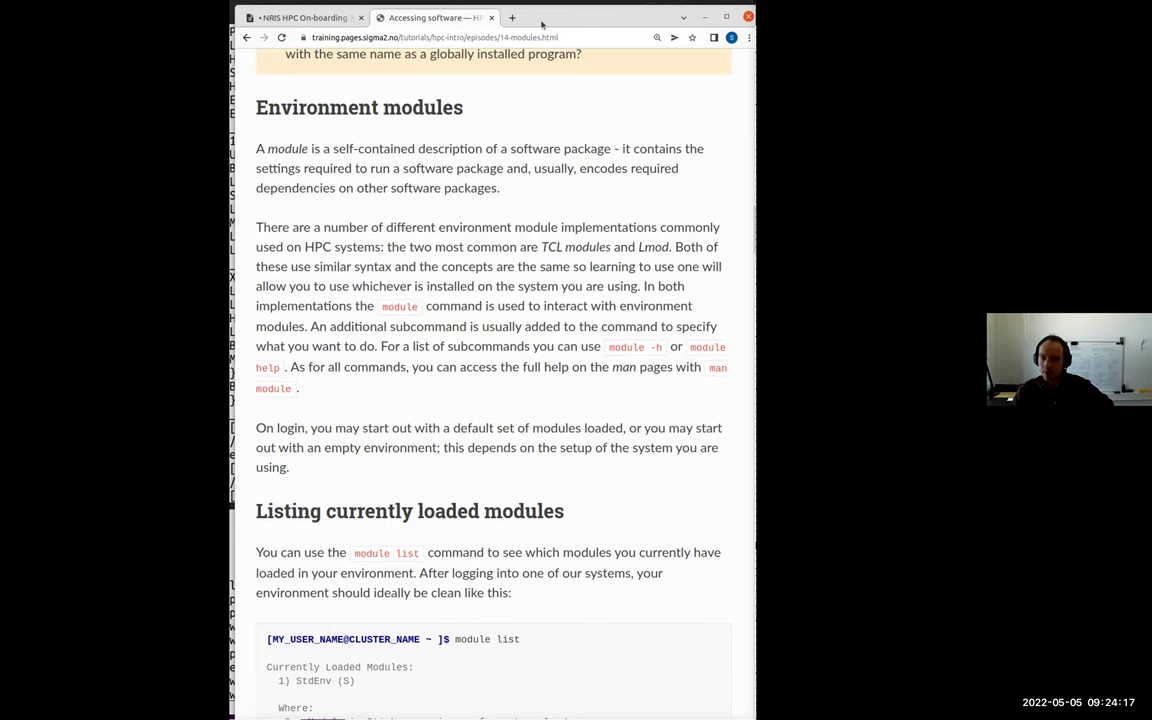
{"action": "scroll", "coordinate": [490, 353], "scroll_direction": "down", "scroll_amount": 2}
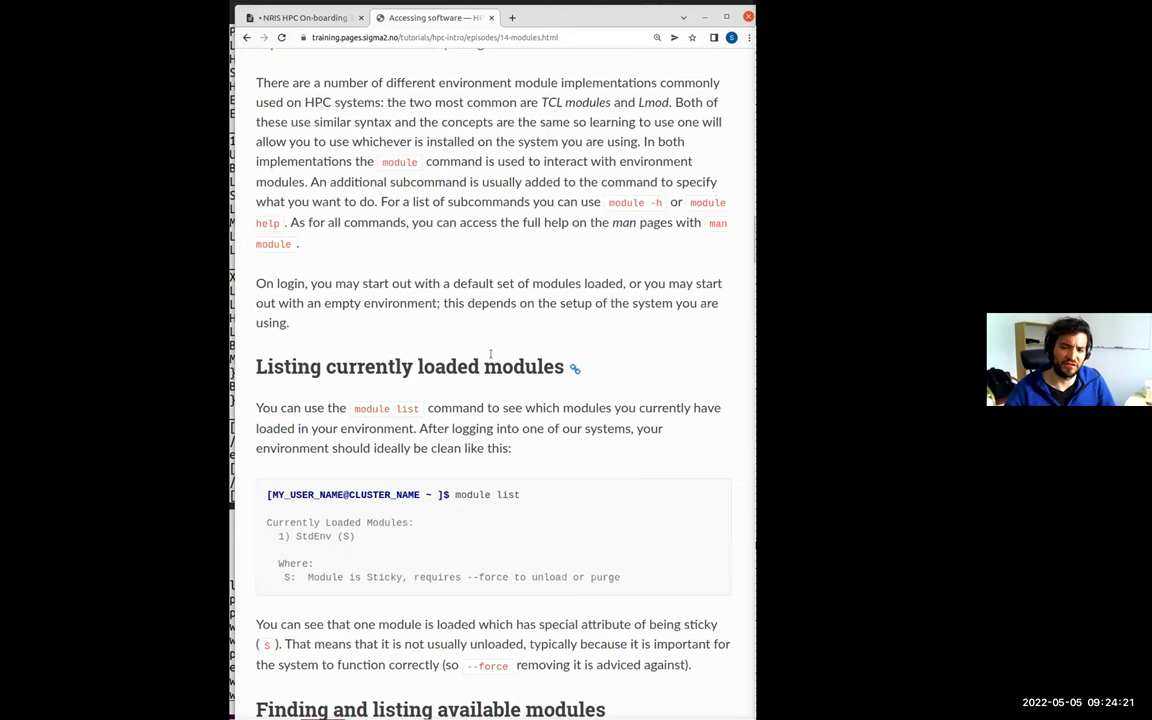
{"action": "scroll", "coordinate": [490, 353], "scroll_direction": "down", "scroll_amount": 2}
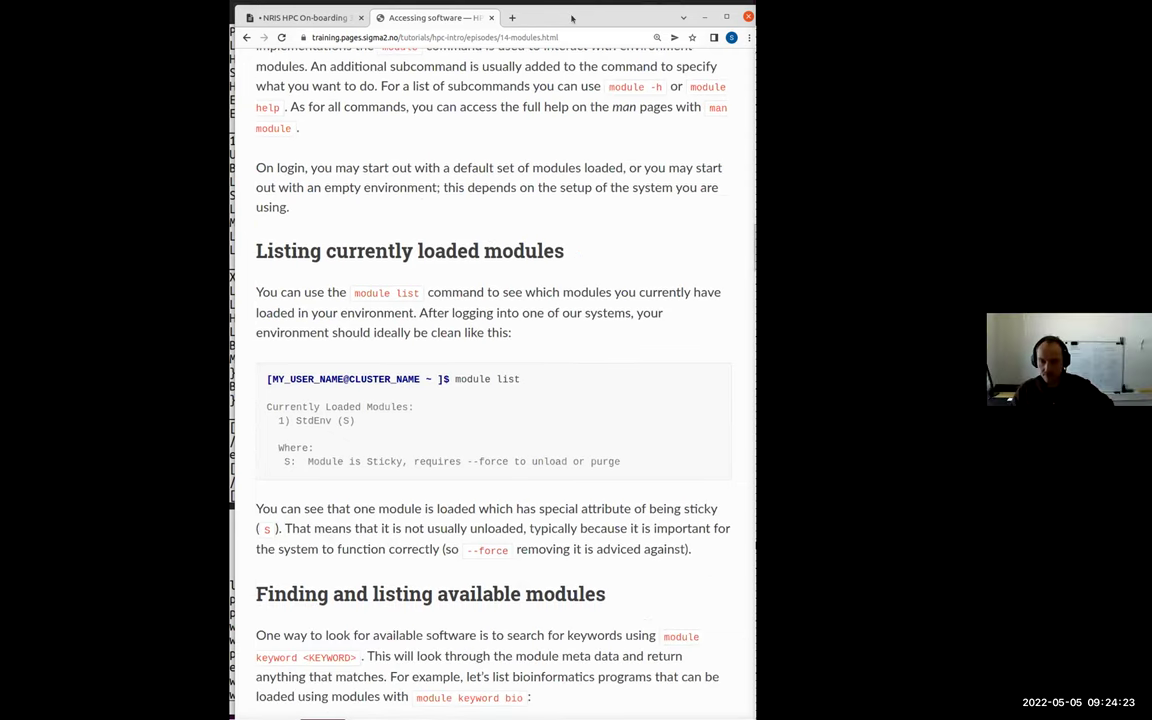
{"action": "left_click_drag", "start_coordinate": [572, 18], "coordinate": [620, 36]}
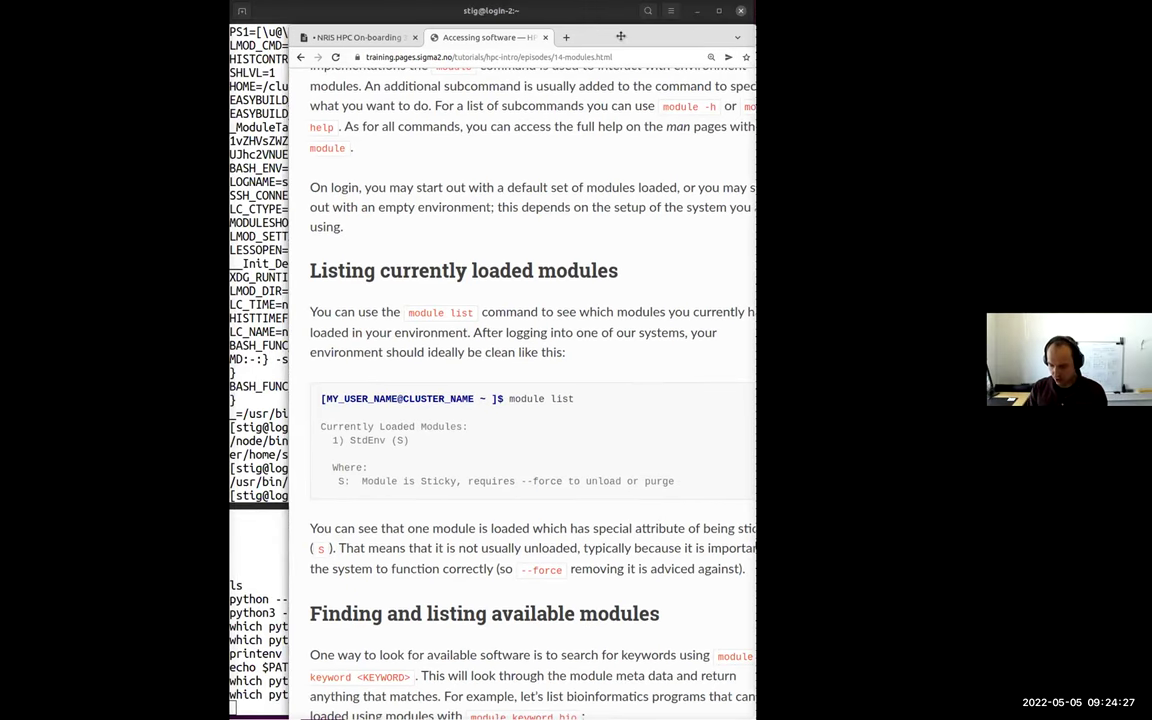
Step: Switch back to the terminal and list the currently loaded modules with module list
{"action": "key", "text": "alt+Tab"}
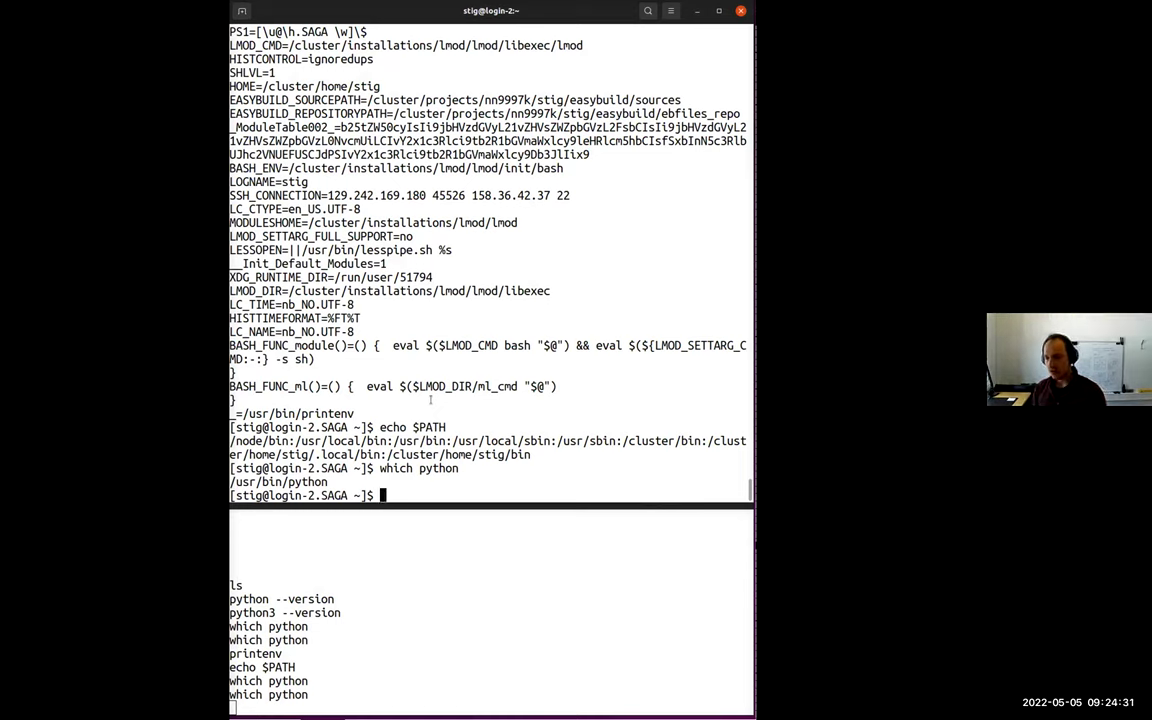
{"action": "type", "text": "modul"}
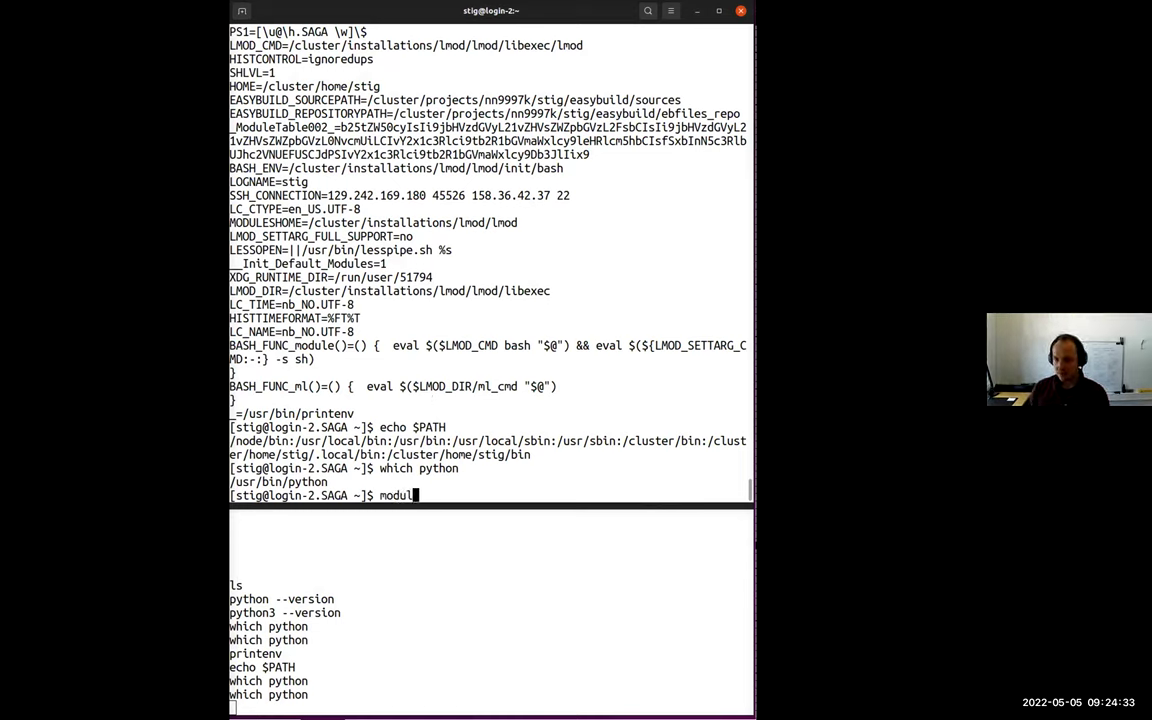
{"action": "type", "text": "e"}
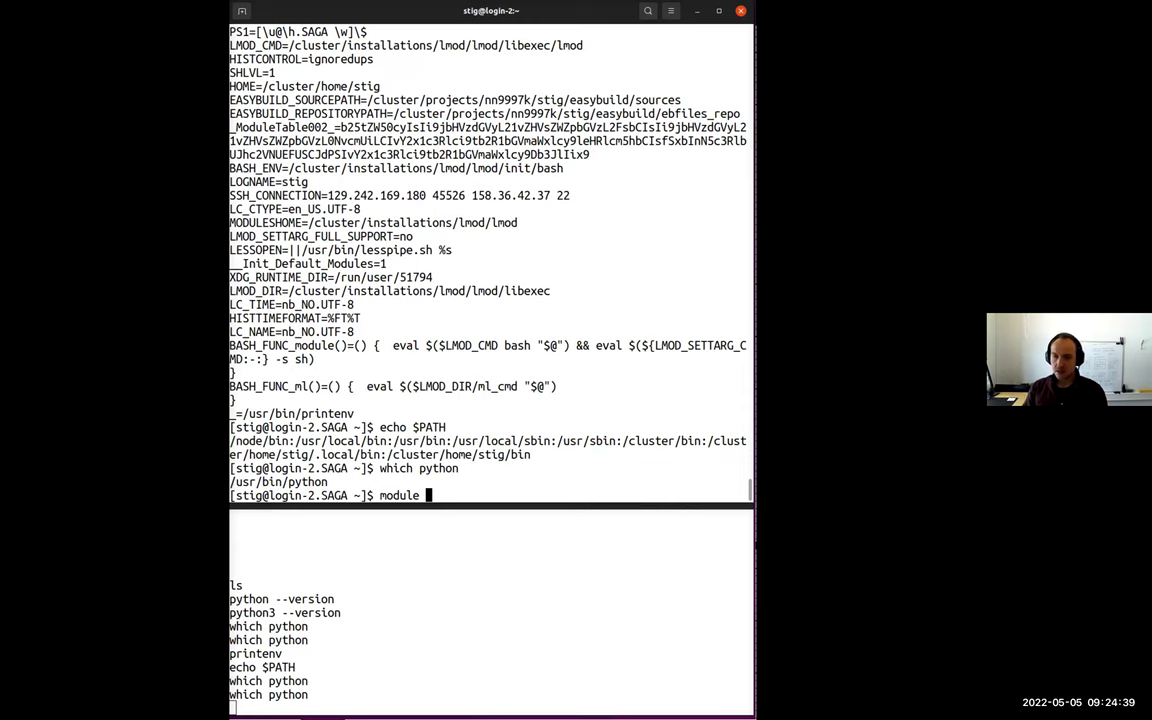
{"action": "type", "text": " list"}
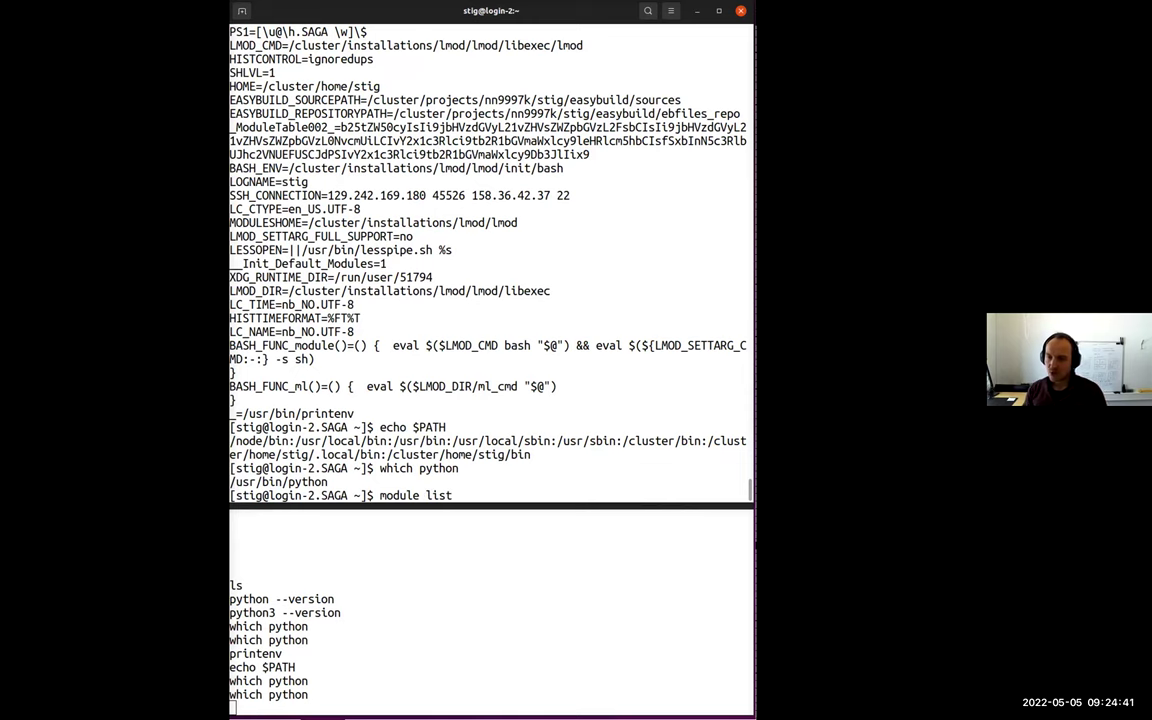
{"action": "key", "text": "Return"}
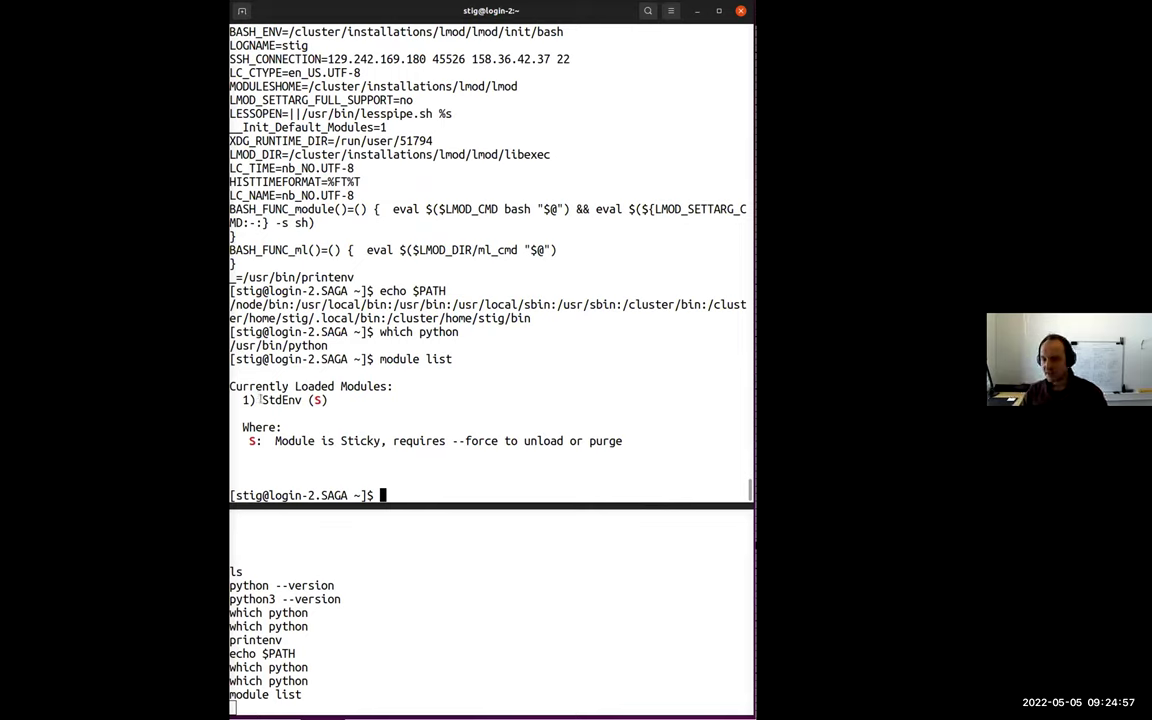
Step: Highlight StdEnv and its S marker in the loaded modules output, and clear the highlight
{"action": "double_click", "coordinate": [278, 399]}
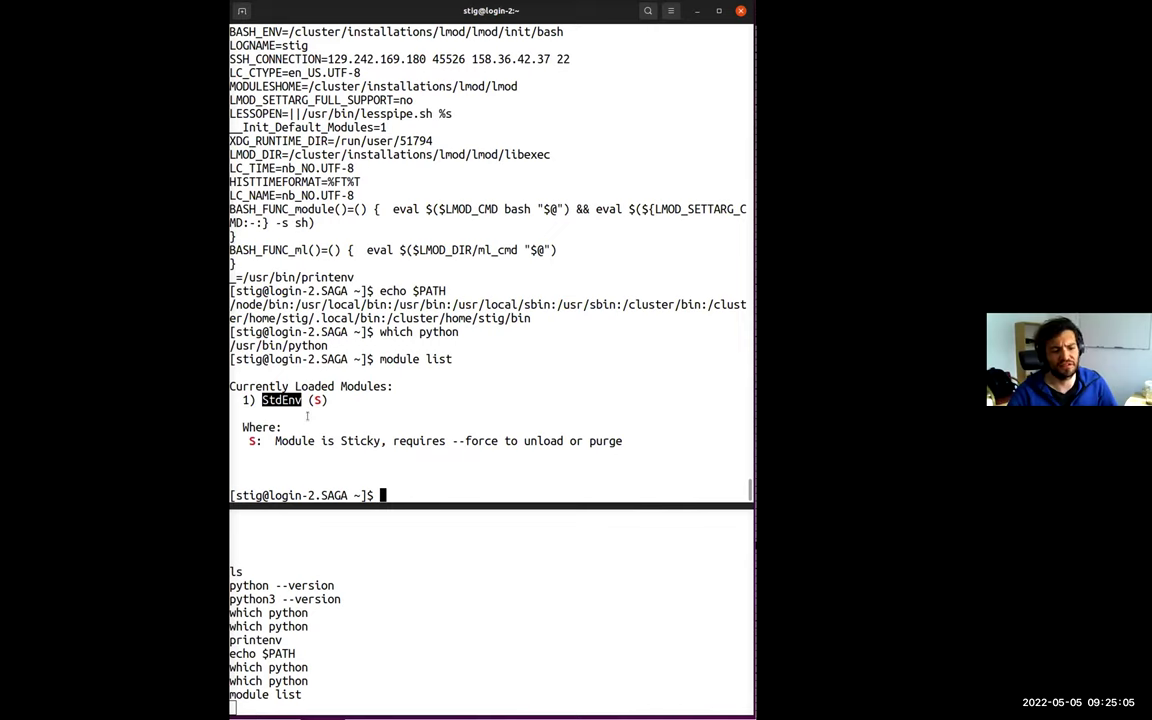
{"action": "double_click", "coordinate": [317, 401]}
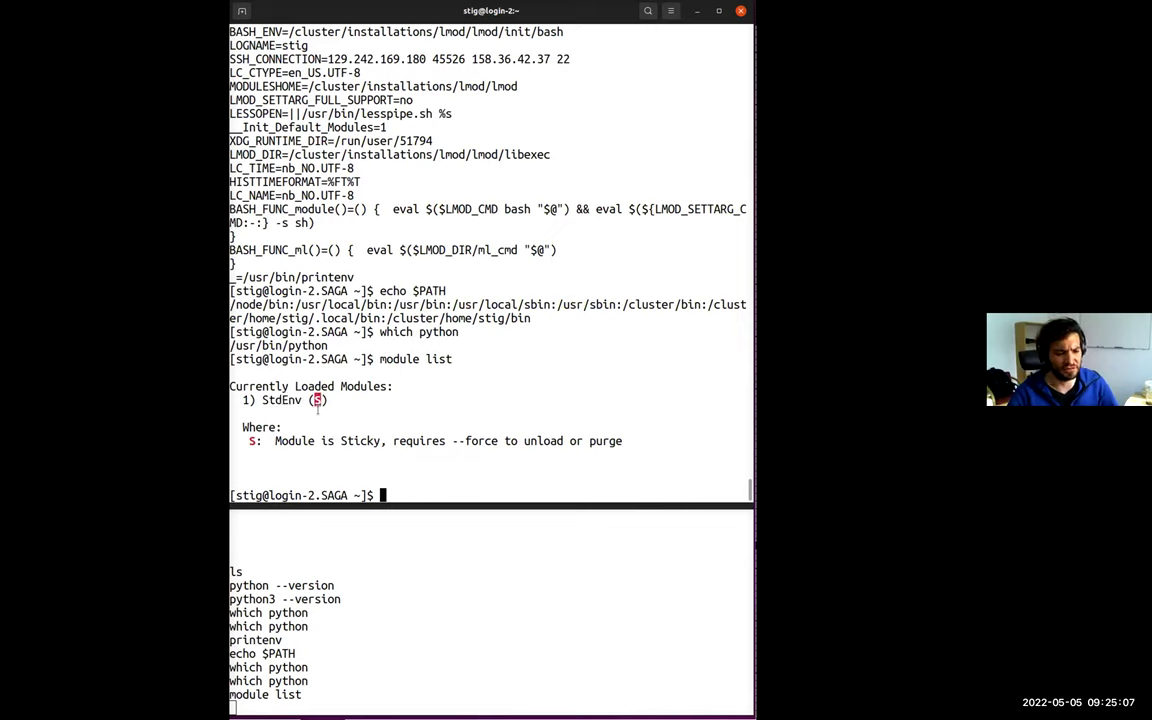
{"action": "left_click", "coordinate": [421, 376]}
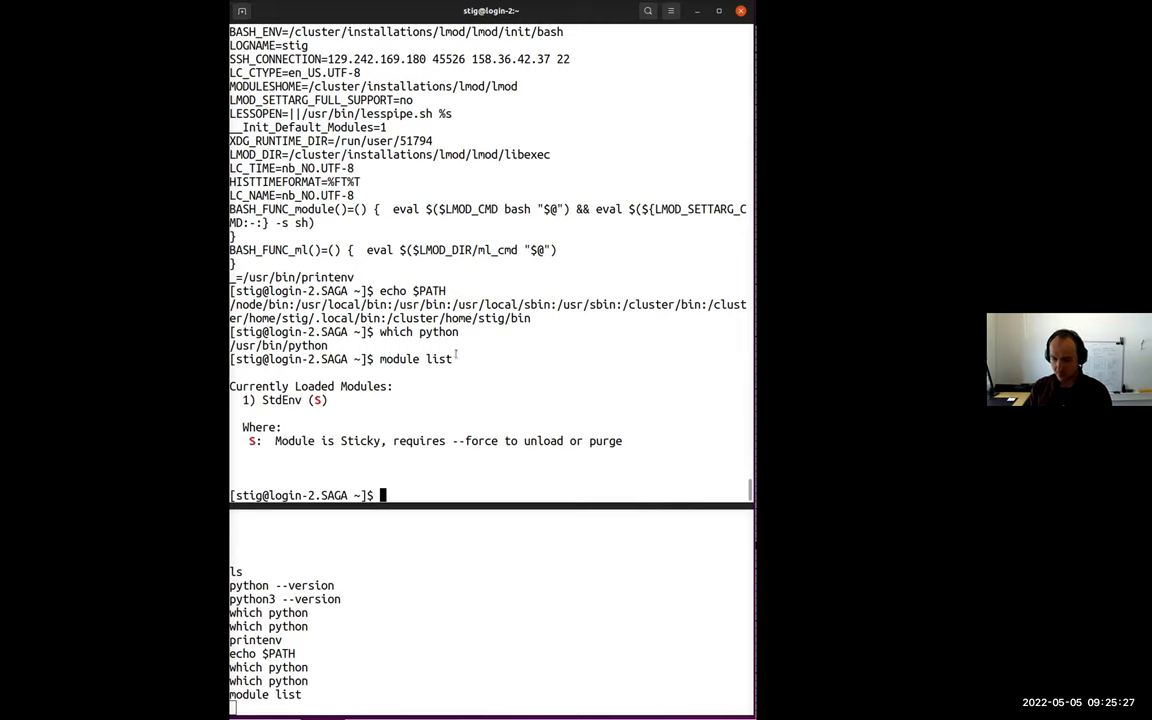
Step: Search the module metadata for bioinformatics software with module keyword bio
{"action": "type", "text": "mod"}
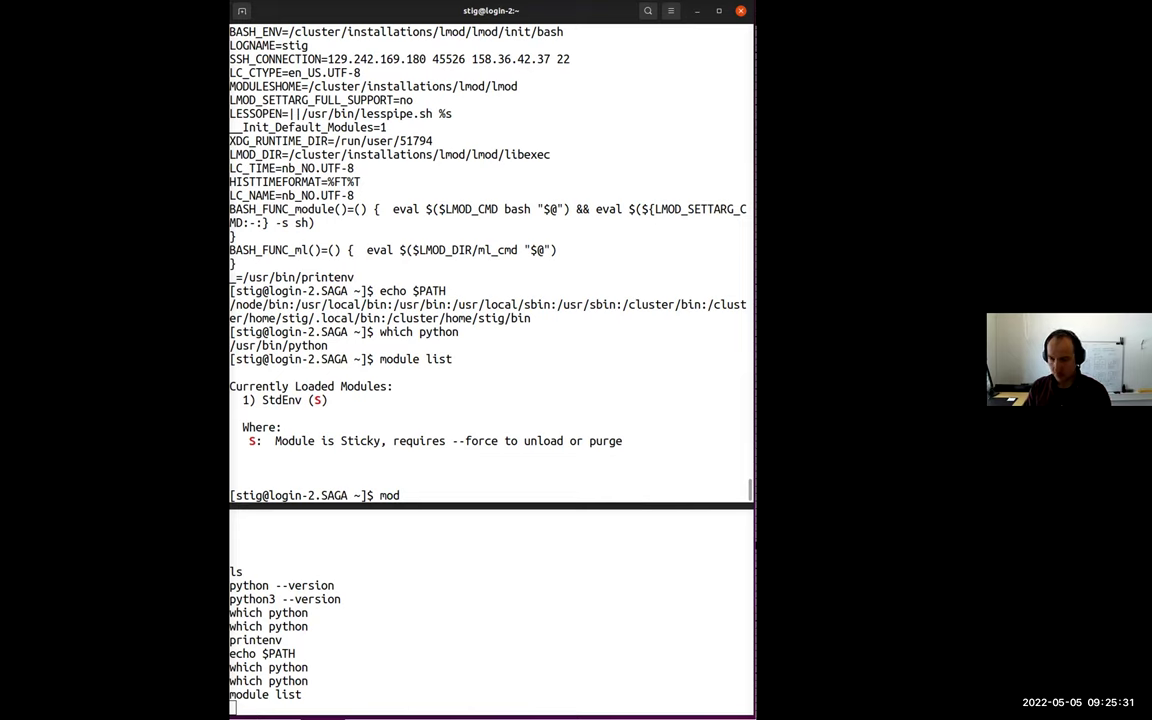
{"action": "type", "text": "ule ke"}
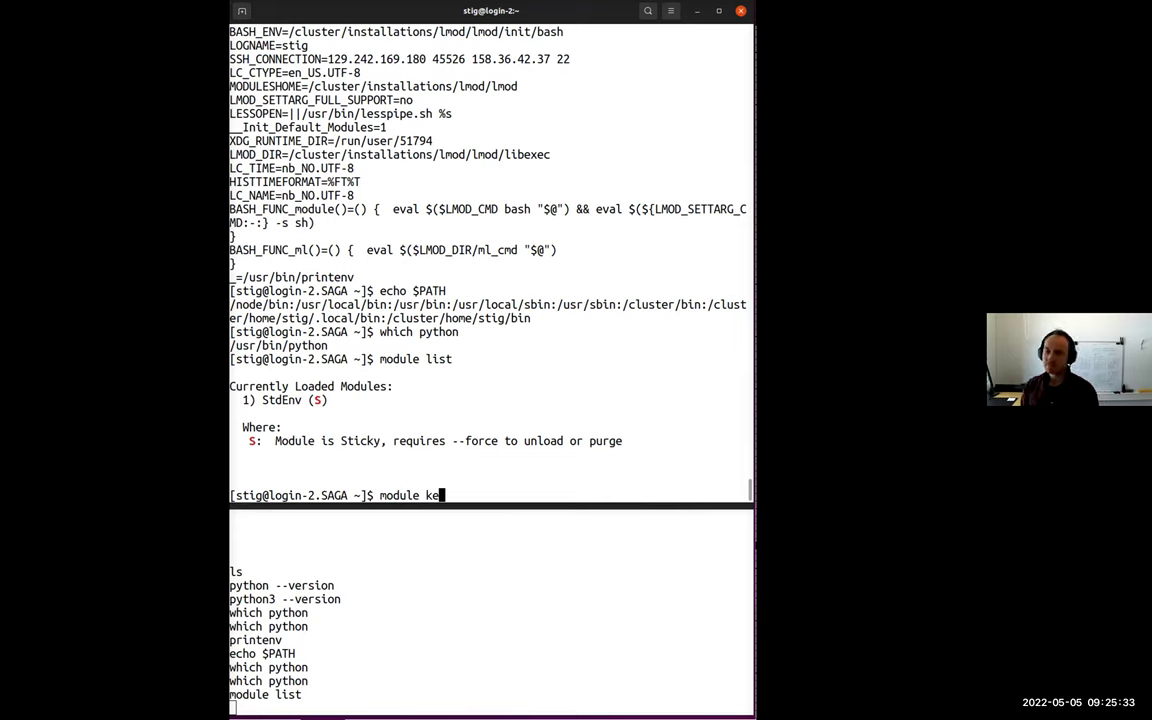
{"action": "type", "text": "yword"}
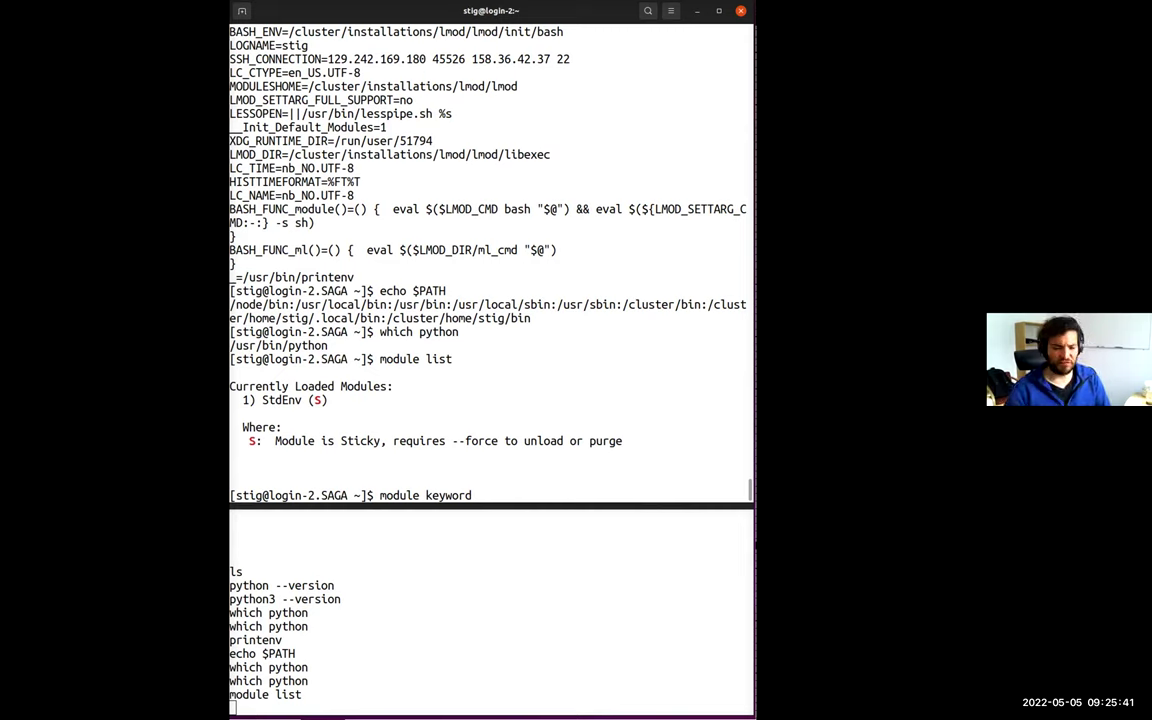
{"action": "type", "text": "bio"}
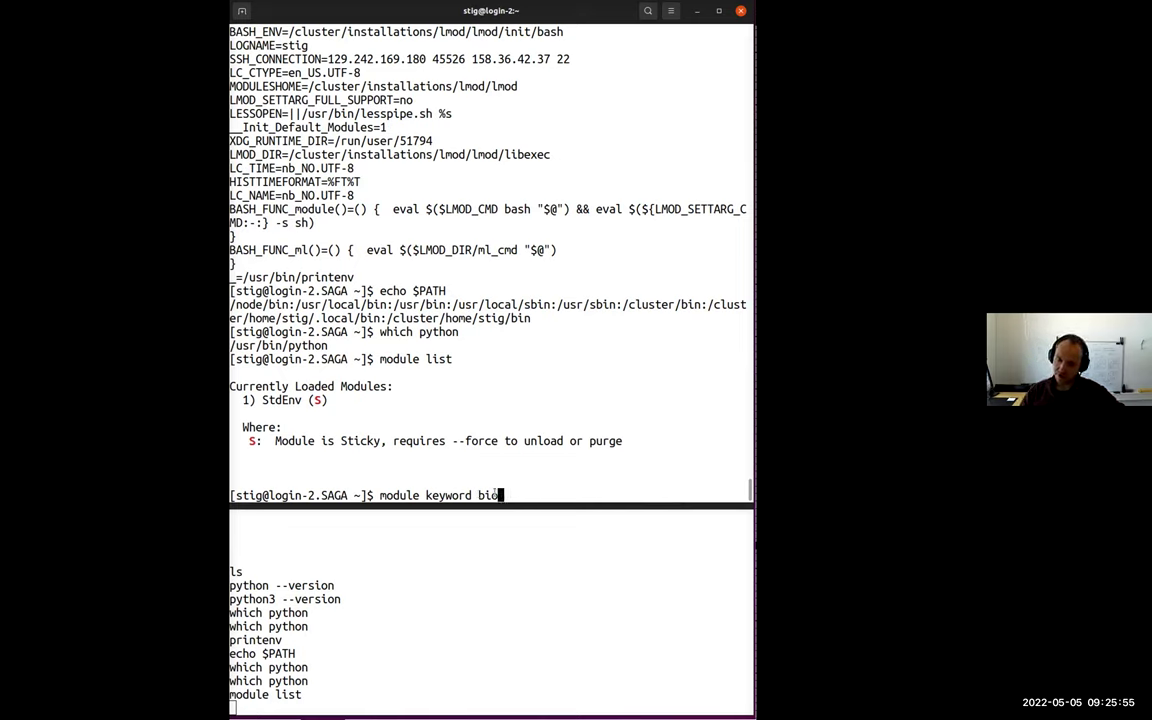
{"action": "key", "text": "Return"}
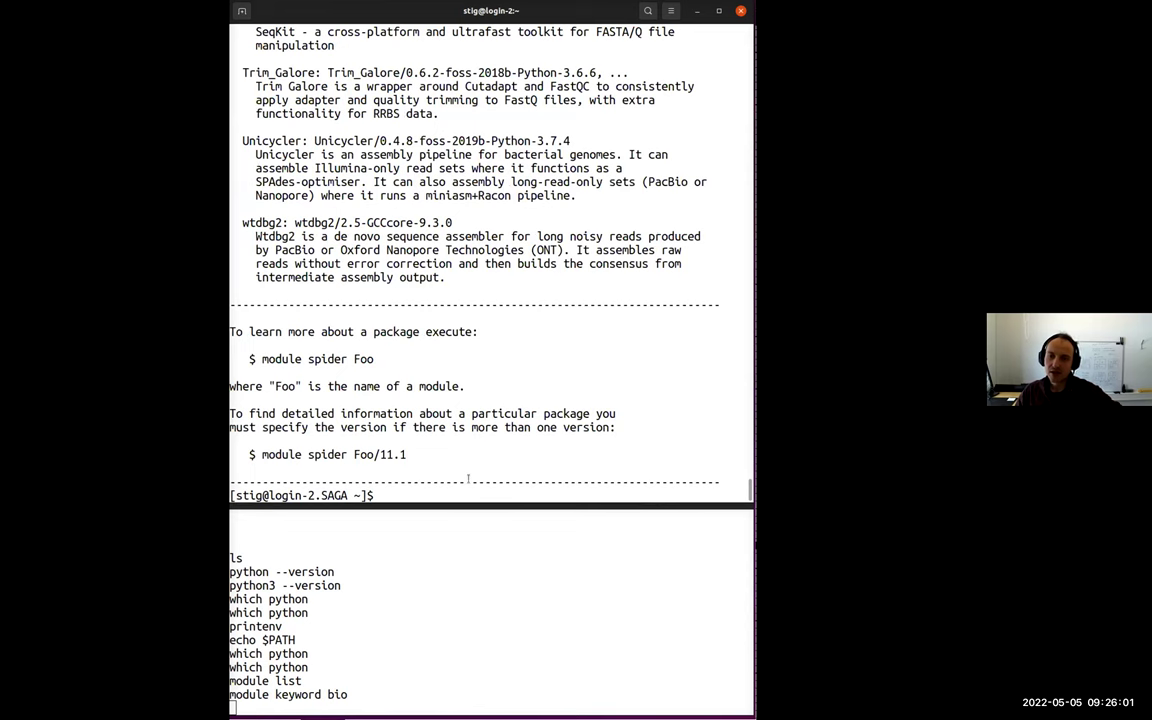
Step: Review the bio matches back to the start of the list and highlight the BBMap name and its version entries
{"action": "scroll", "coordinate": [468, 480], "scroll_direction": "up", "scroll_amount": 10}
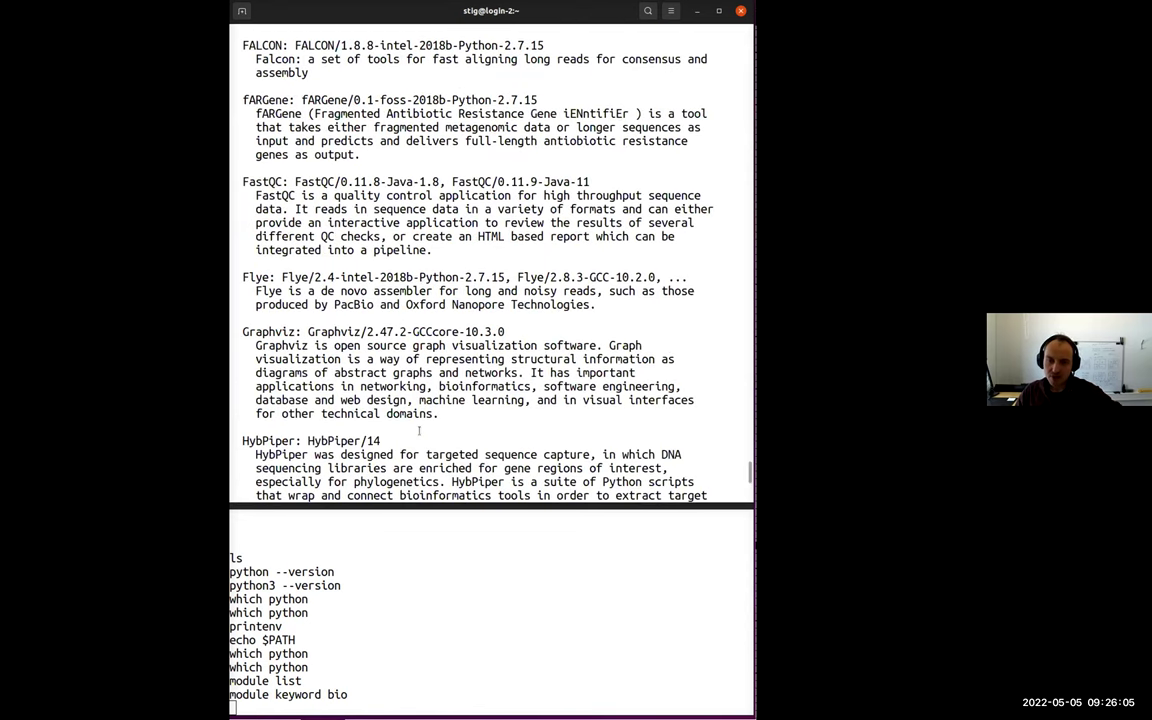
{"action": "scroll", "coordinate": [419, 431], "scroll_direction": "up", "scroll_amount": 8}
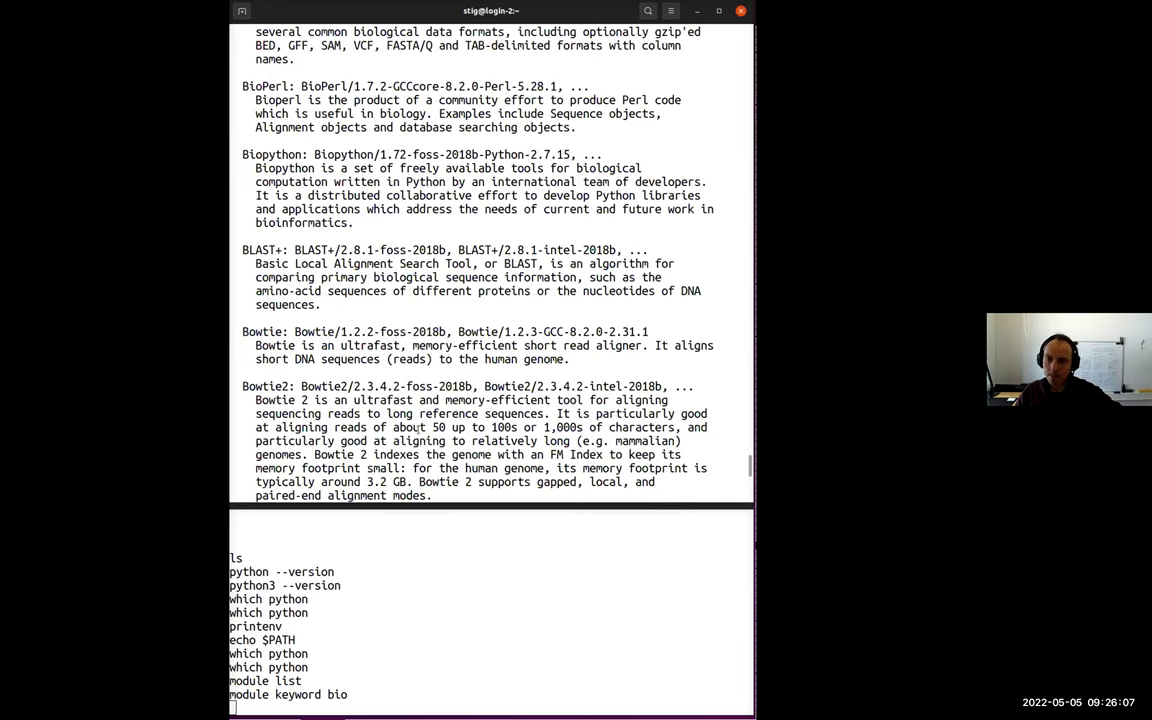
{"action": "scroll", "coordinate": [260, 186], "scroll_direction": "up", "scroll_amount": 3}
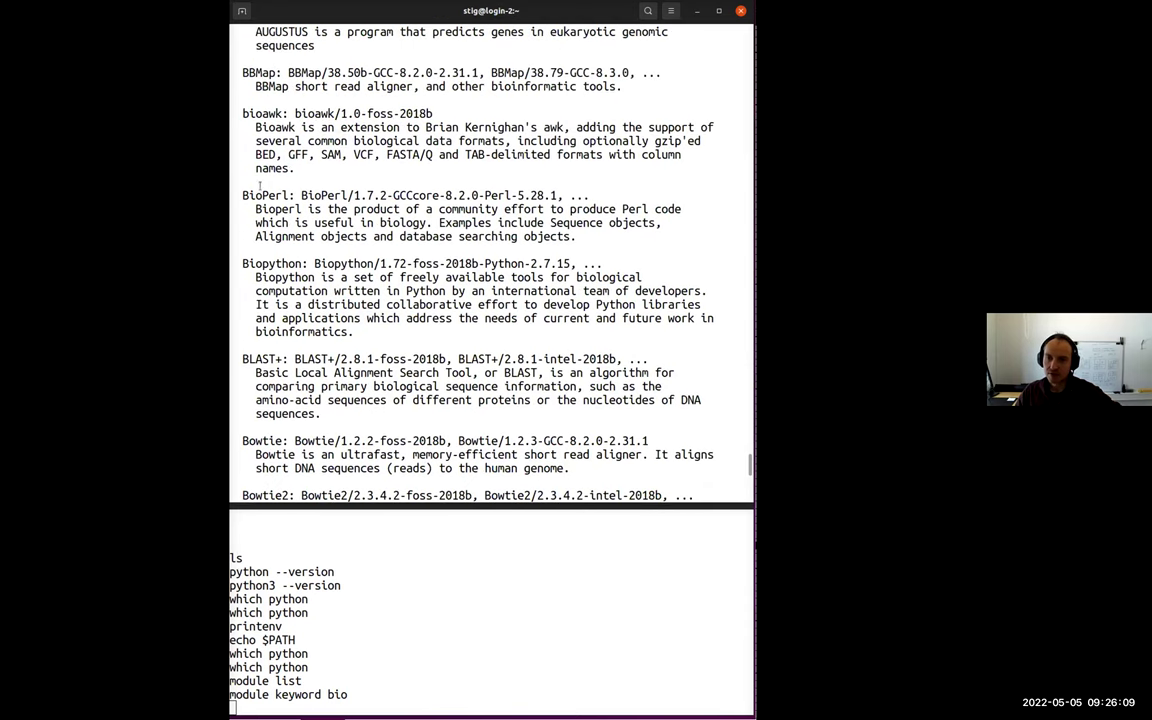
{"action": "scroll", "coordinate": [258, 185], "scroll_direction": "up", "scroll_amount": 3}
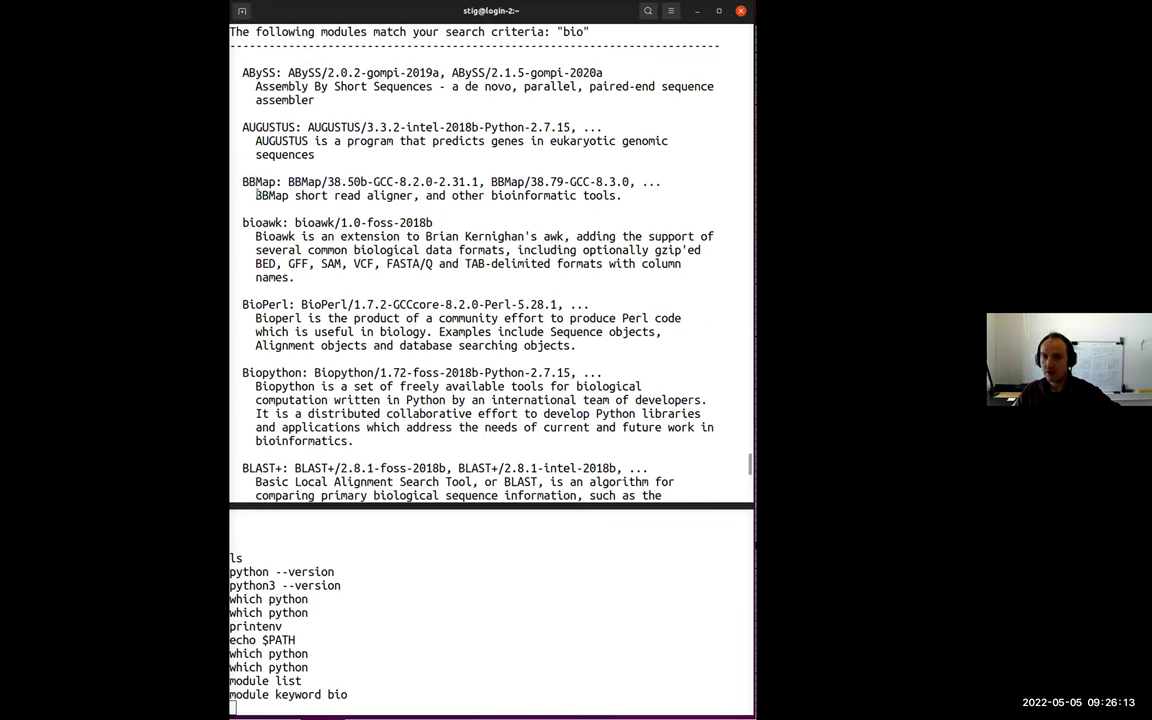
{"action": "left_click_drag", "start_coordinate": [242, 182], "coordinate": [248, 182]}
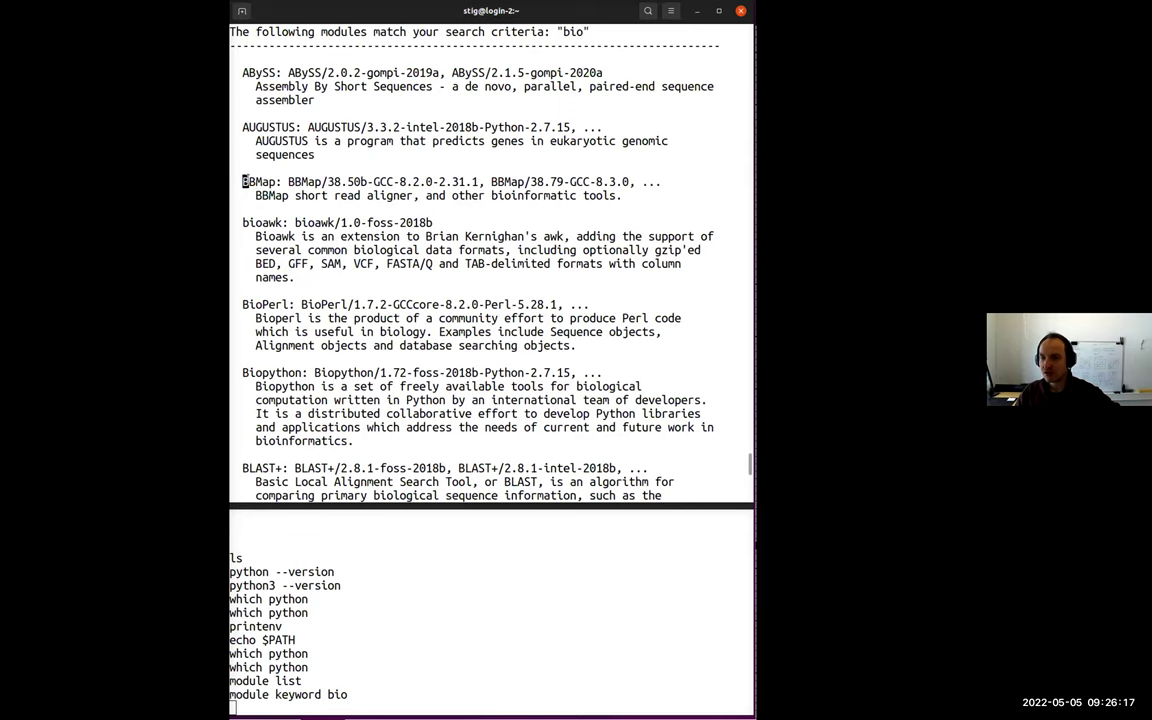
{"action": "left_click_drag", "start_coordinate": [288, 182], "coordinate": [342, 182]}
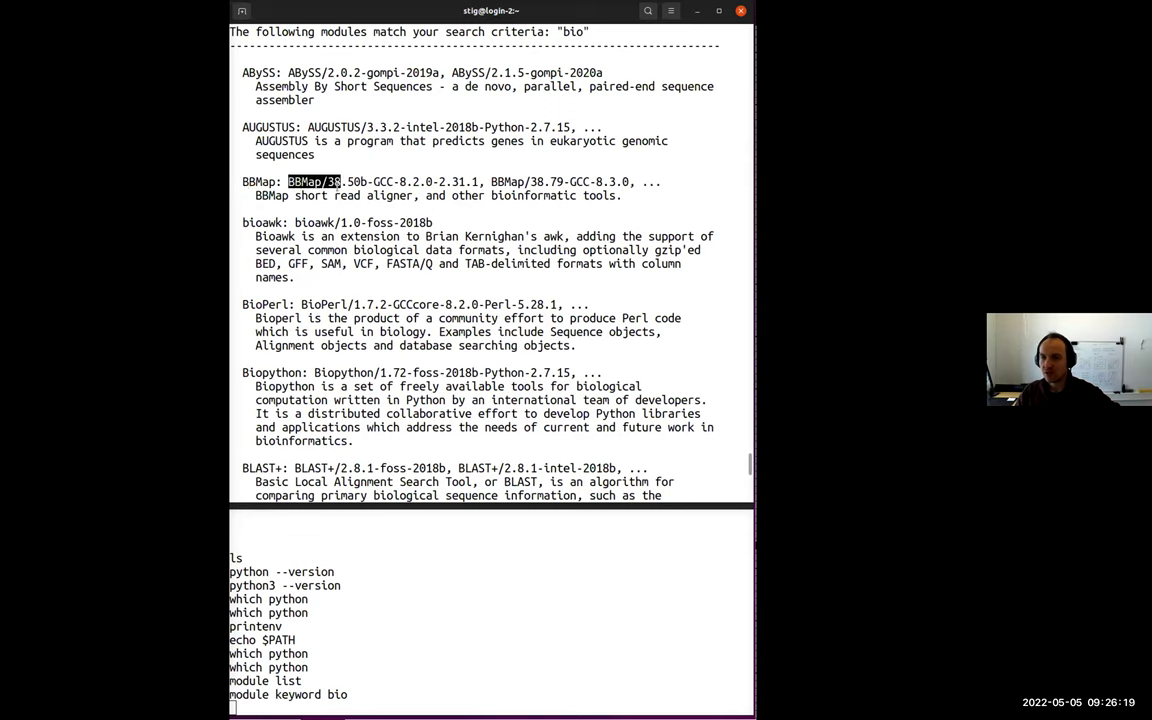
{"action": "double_click", "coordinate": [560, 182]}
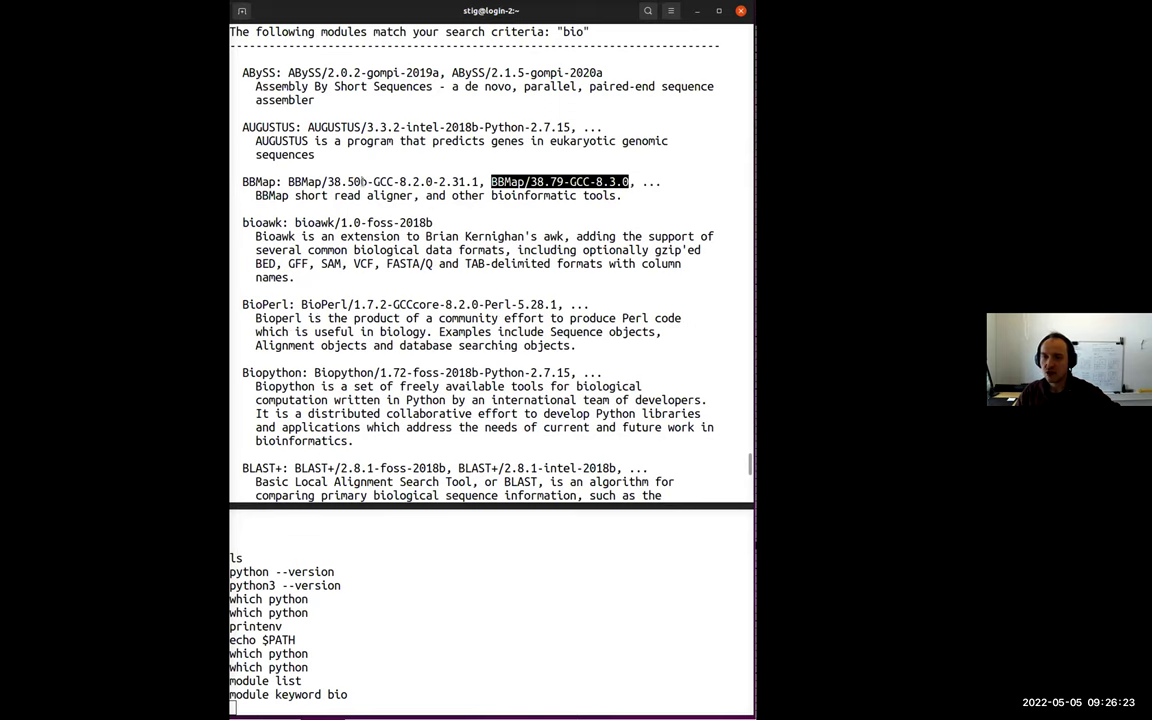
{"action": "left_click", "coordinate": [462, 181]}
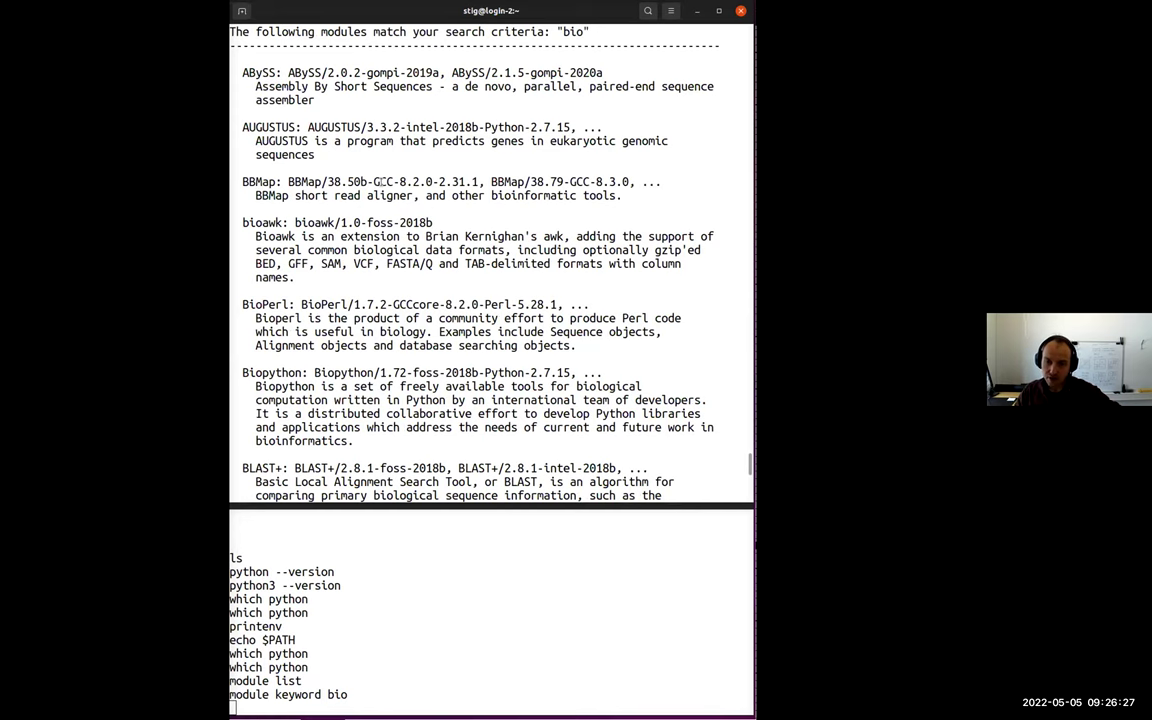
Step: Look through the remaining bio matches down to the module spider instructions at the end of the output
{"action": "key", "text": "space"}
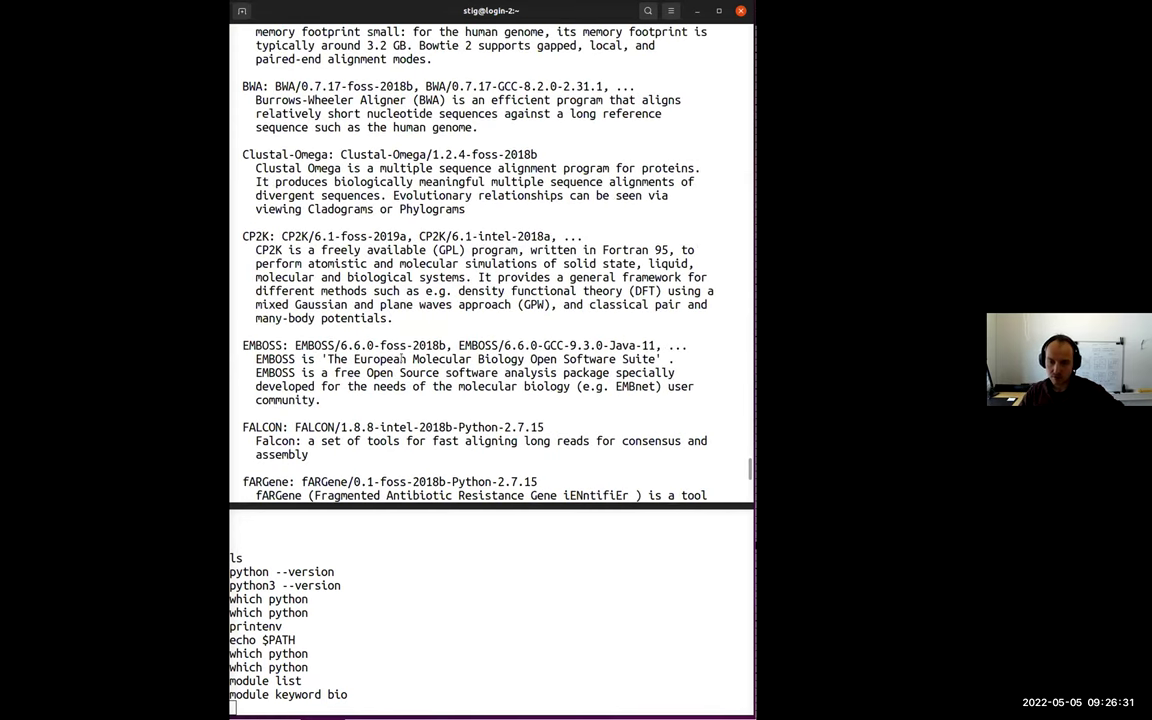
{"action": "key", "text": "space"}
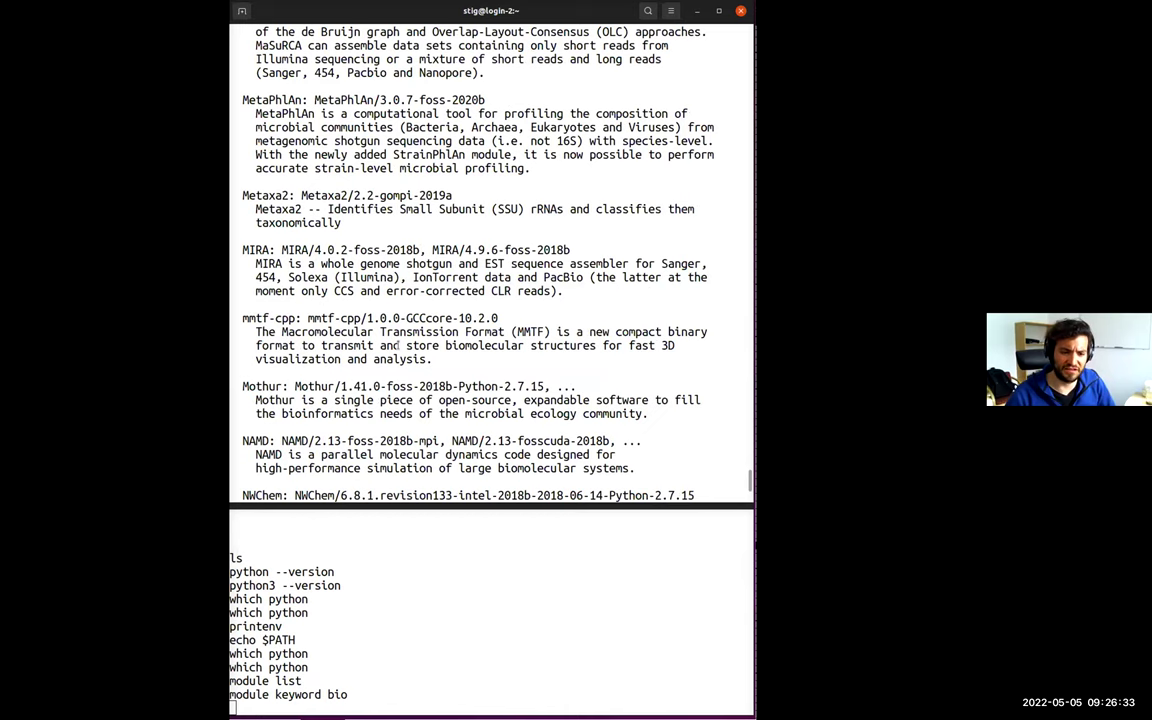
{"action": "key", "text": "space"}
{"action": "key", "text": "space"}
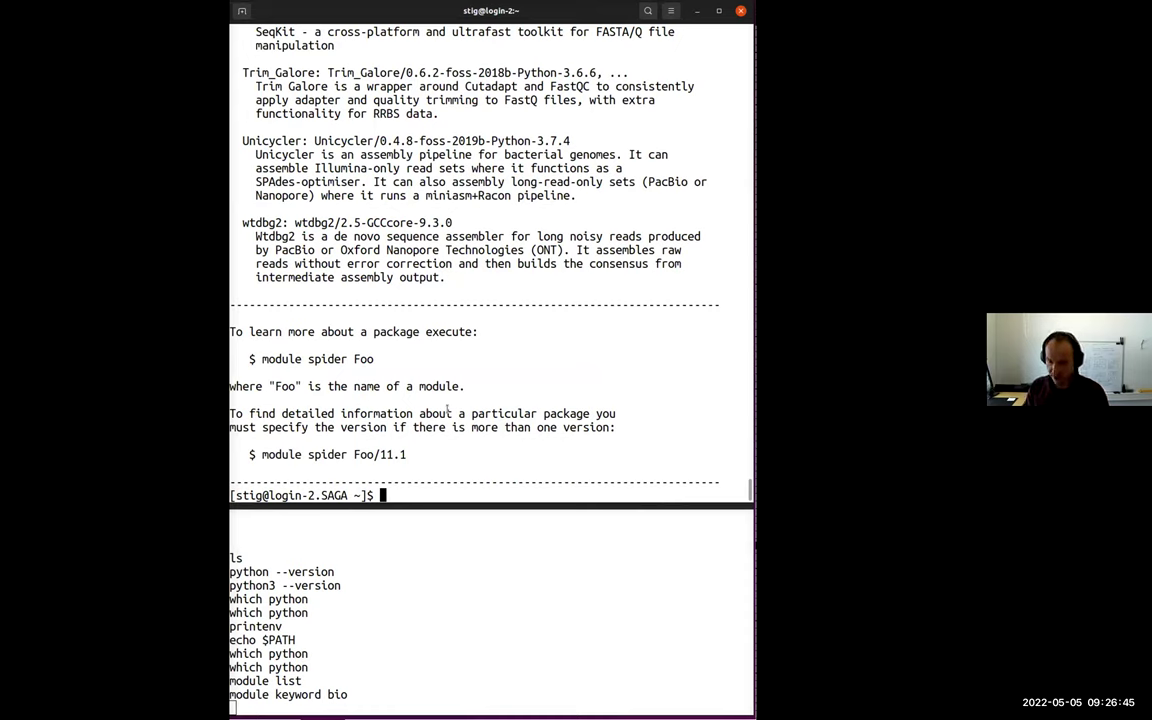
Step: List the available modules matching Python with module avail python
{"action": "type", "text": "mo"}
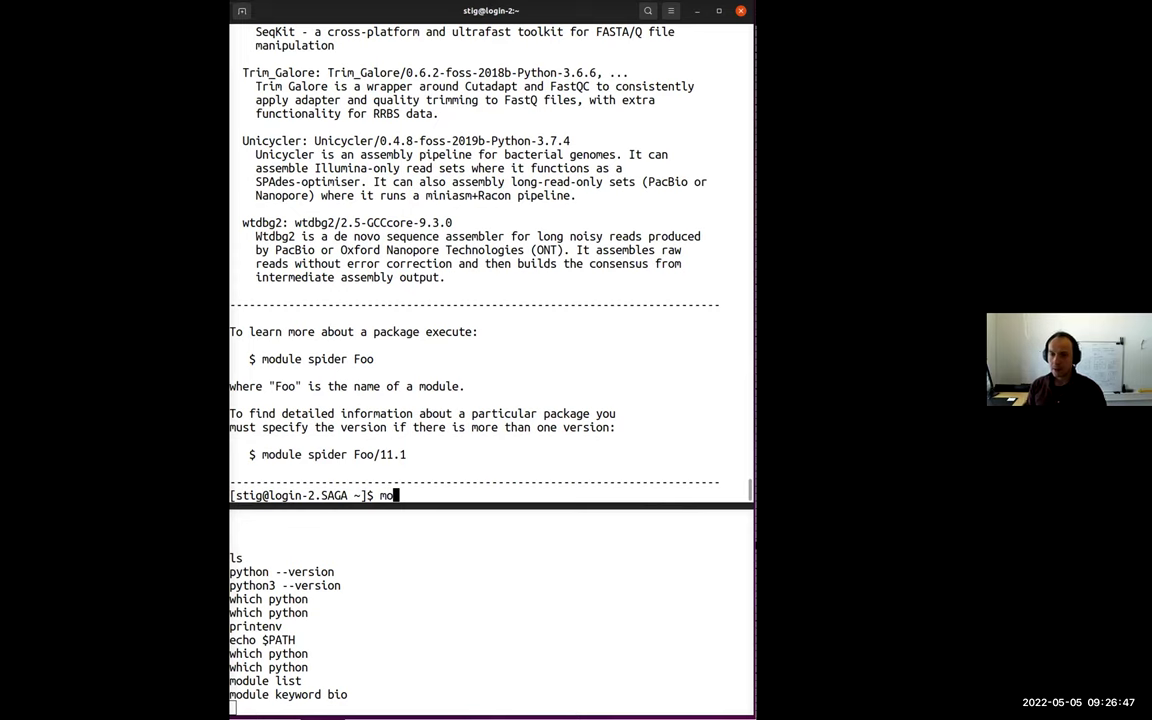
{"action": "type", "text": "dule avail"}
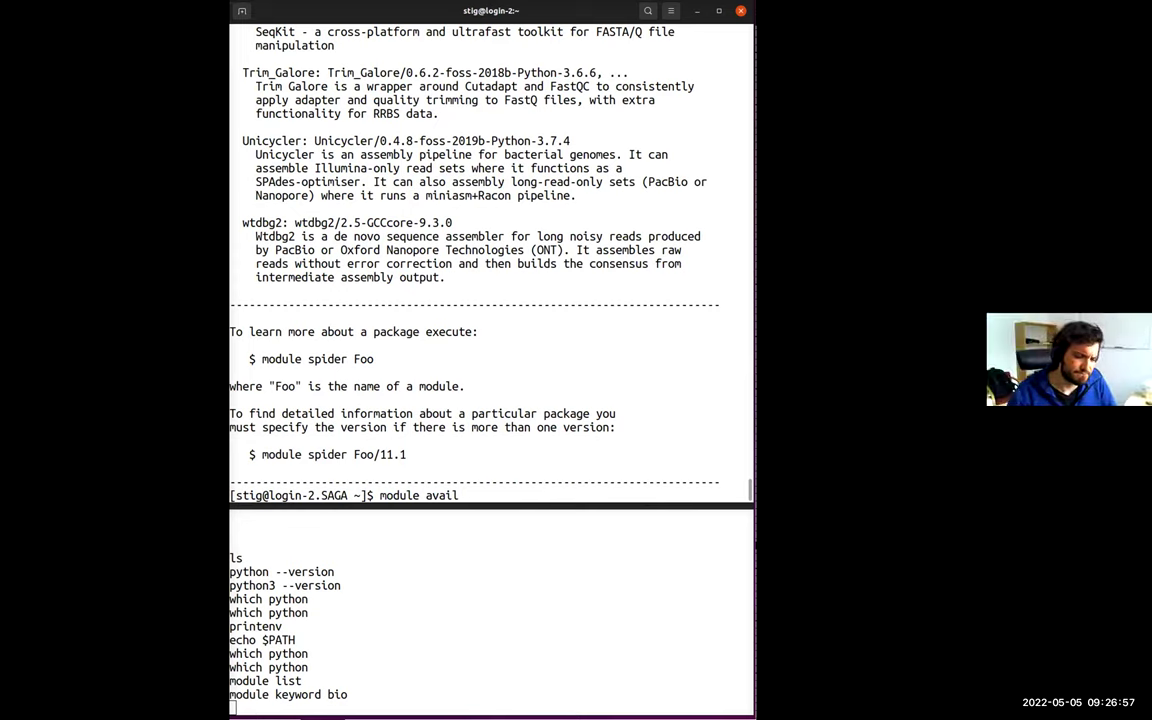
{"action": "type", "text": "pytho"}
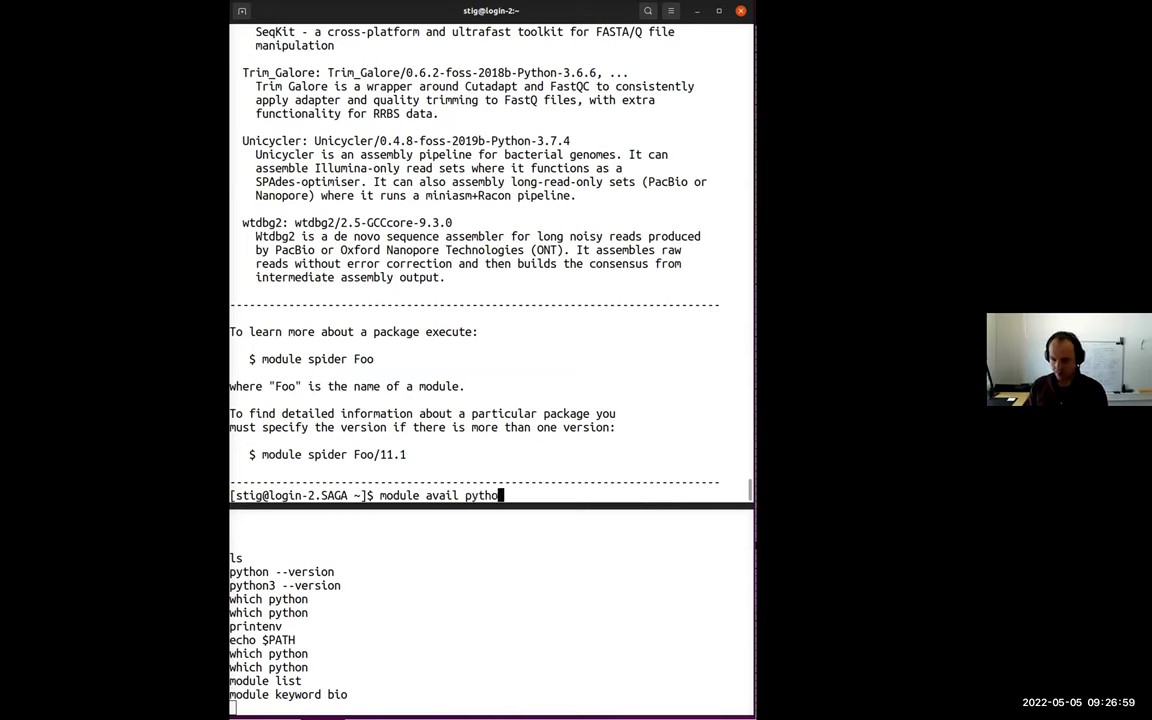
{"action": "type", "text": "n"}
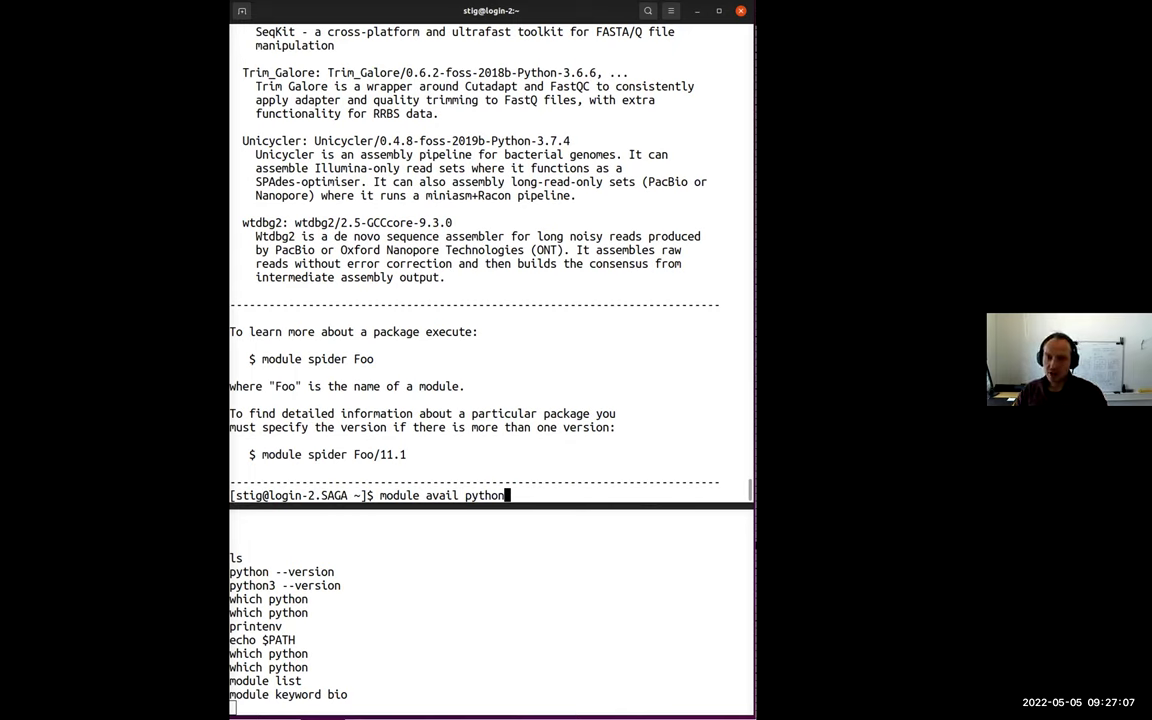
{"action": "key", "text": "Return"}
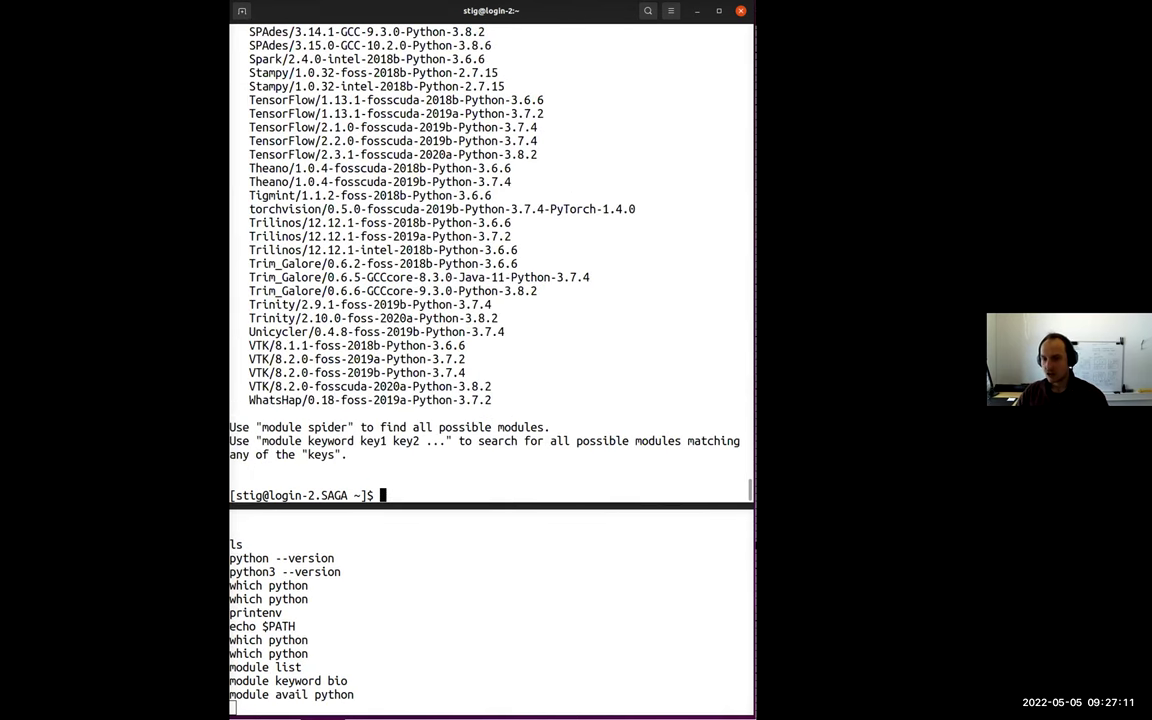
Step: Review the module avail python output back to its start and down through the matplotlib entries, examining the Python versions in the module names
{"action": "scroll", "coordinate": [490, 260], "scroll_direction": "up", "scroll_amount": 15}
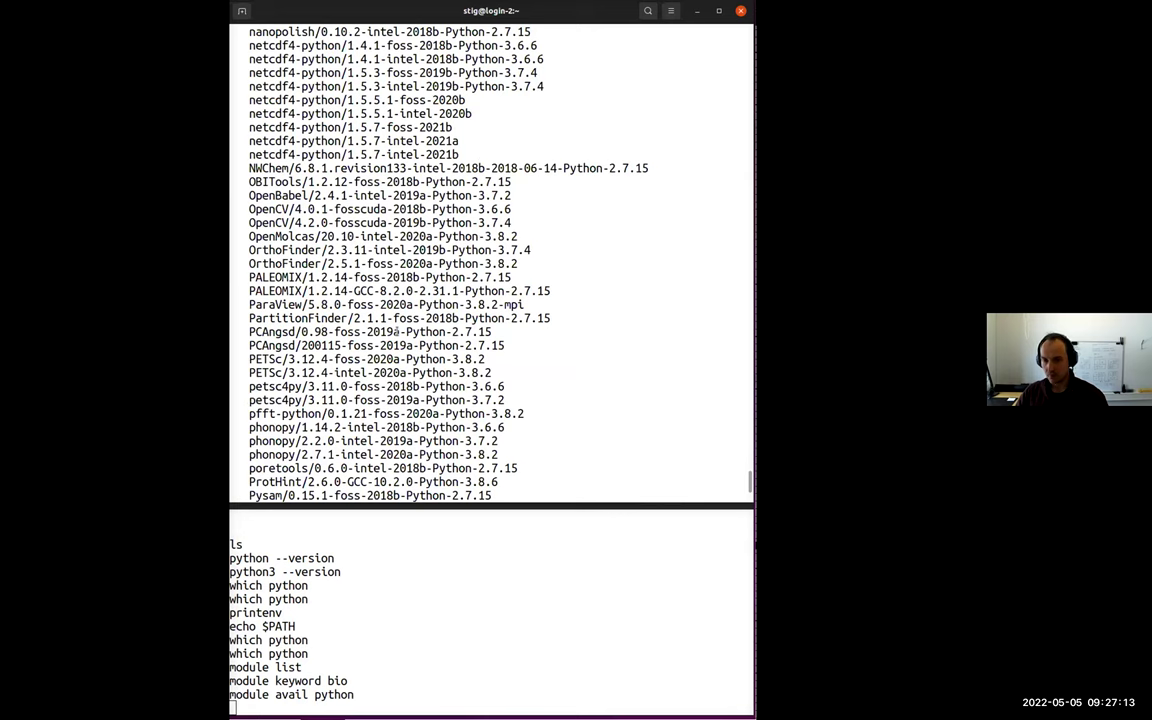
{"action": "scroll", "coordinate": [397, 331], "scroll_direction": "up", "scroll_amount": 15}
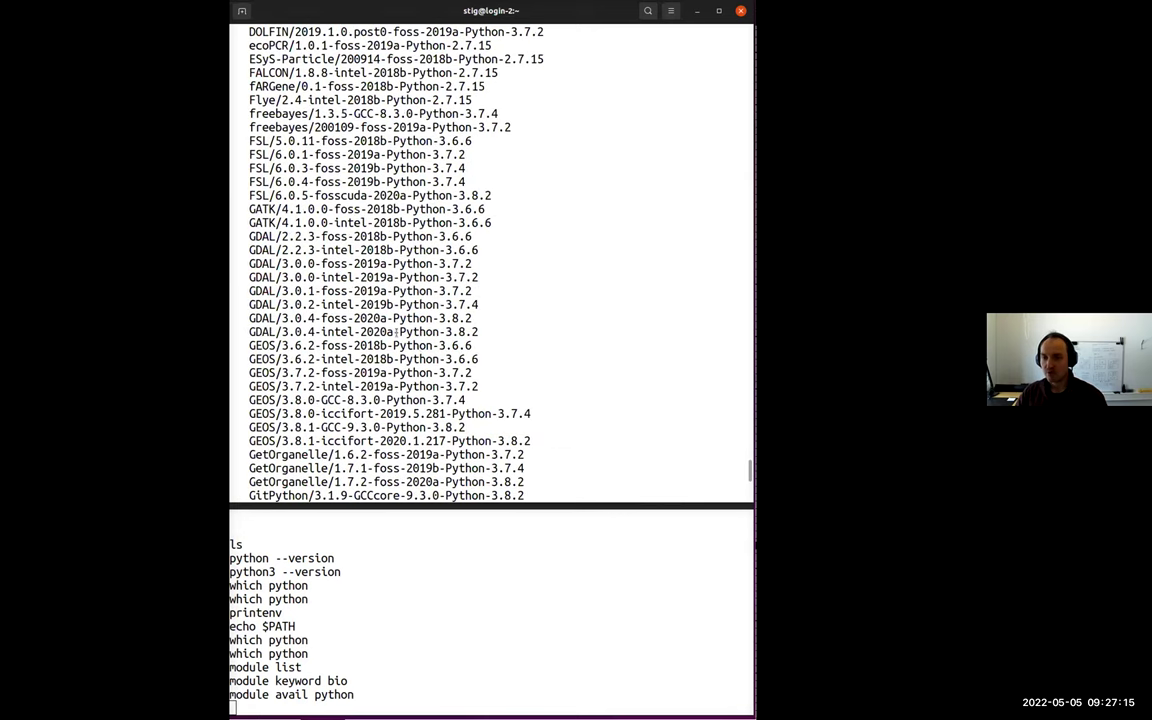
{"action": "scroll", "coordinate": [397, 331], "scroll_direction": "up", "scroll_amount": 15}
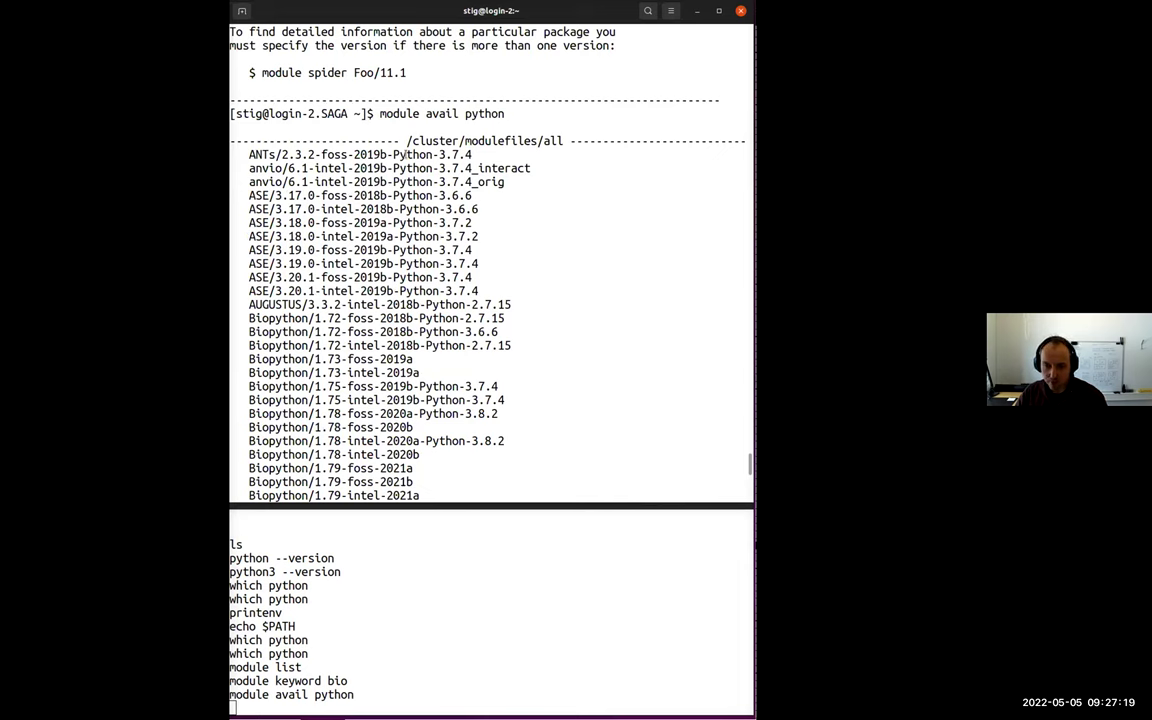
{"action": "scroll", "coordinate": [338, 349], "scroll_direction": "down", "scroll_amount": 10}
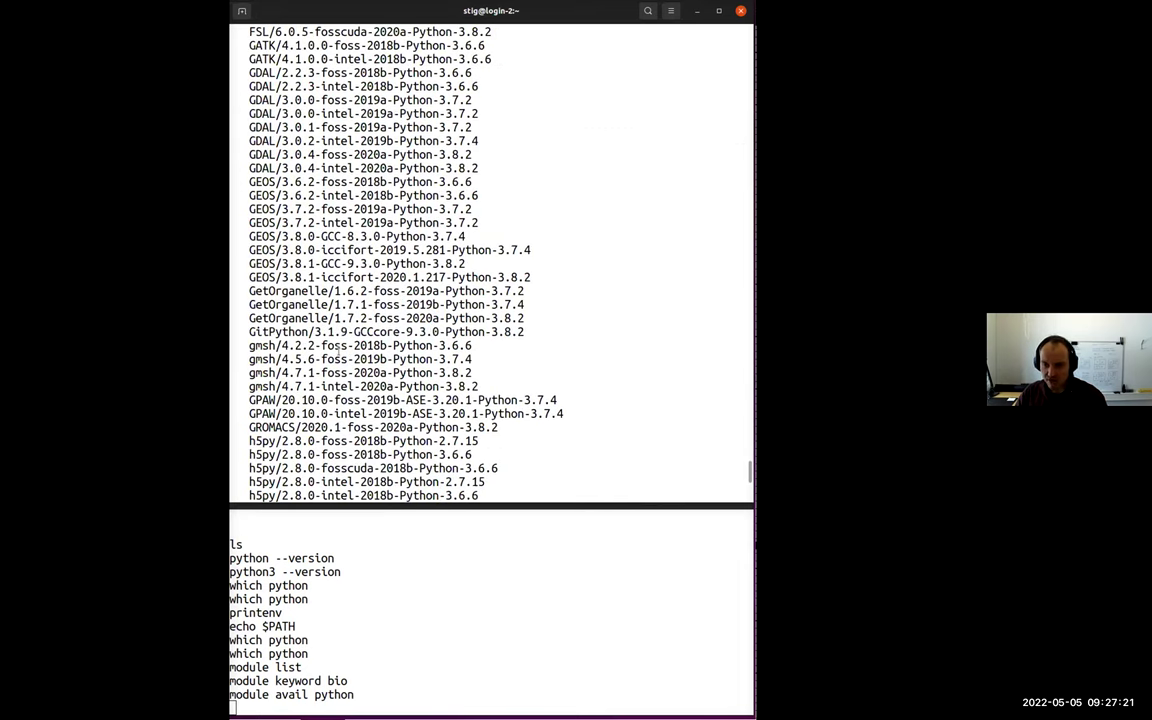
{"action": "scroll", "coordinate": [338, 352], "scroll_direction": "down", "scroll_amount": 10}
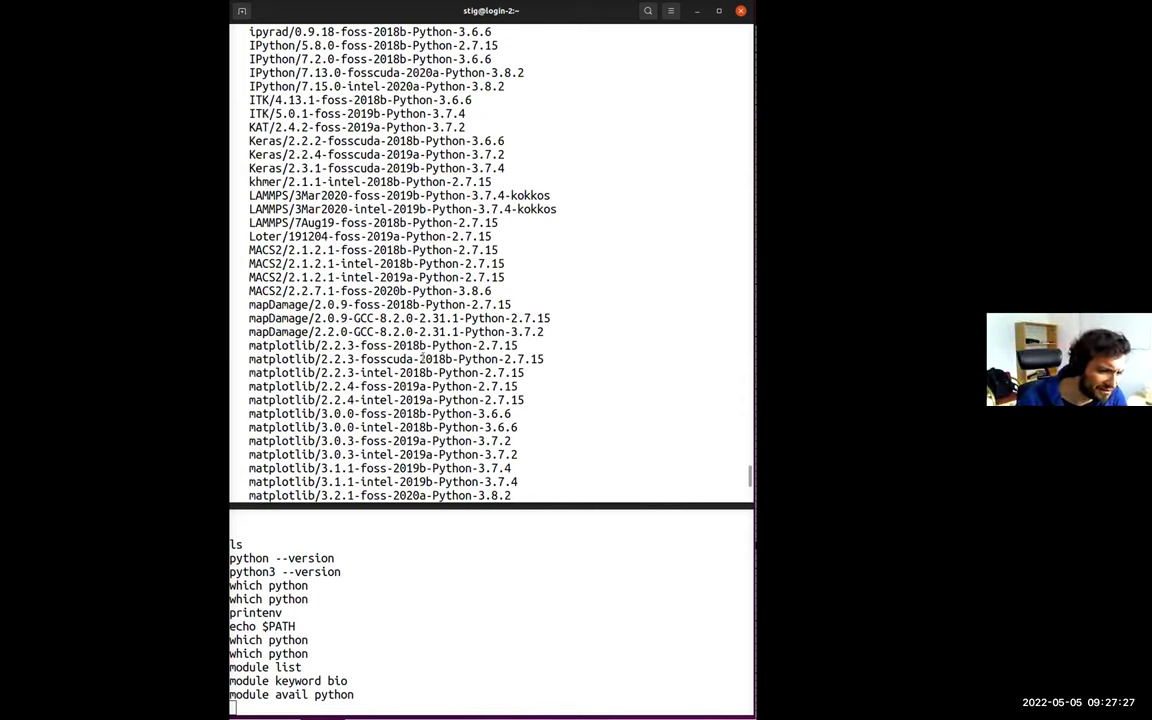
{"action": "scroll", "coordinate": [291, 224], "scroll_direction": "down", "scroll_amount": 4}
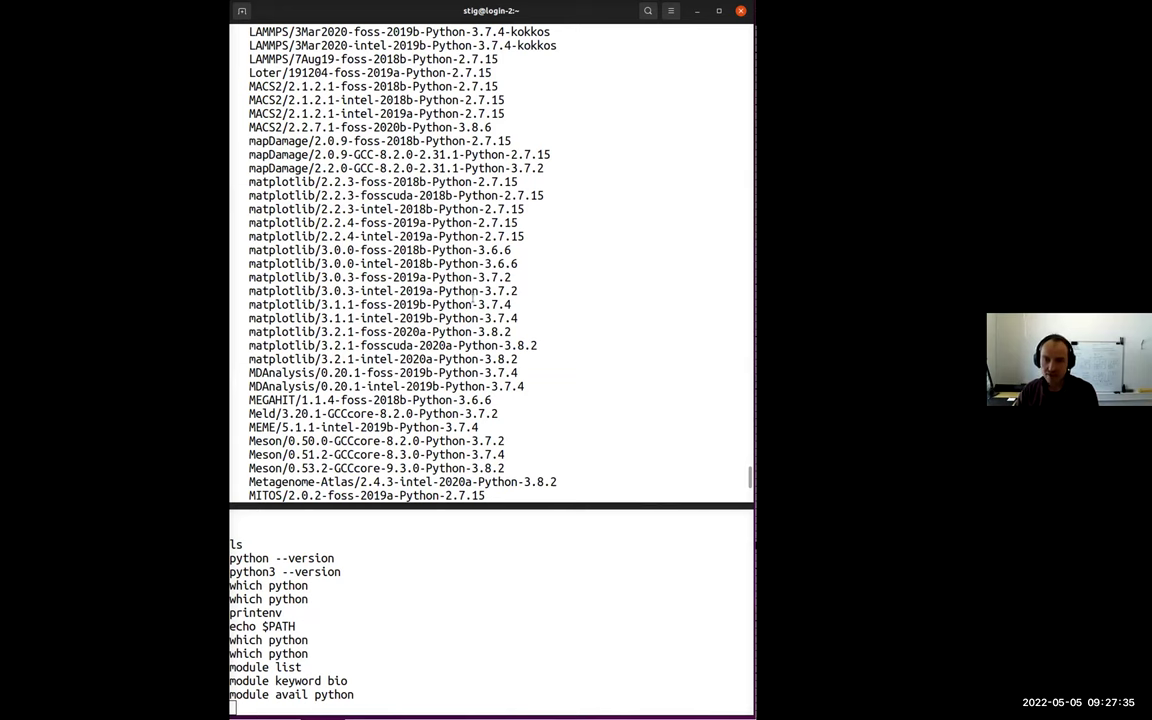
Step: Find the Python interpreter modules further down the list and highlight the entries from Python/2.7.15-foss-2018b to Python/3.9.6-GCCcore-11.2.0
{"action": "scroll", "coordinate": [474, 297], "scroll_direction": "down", "scroll_amount": 10}
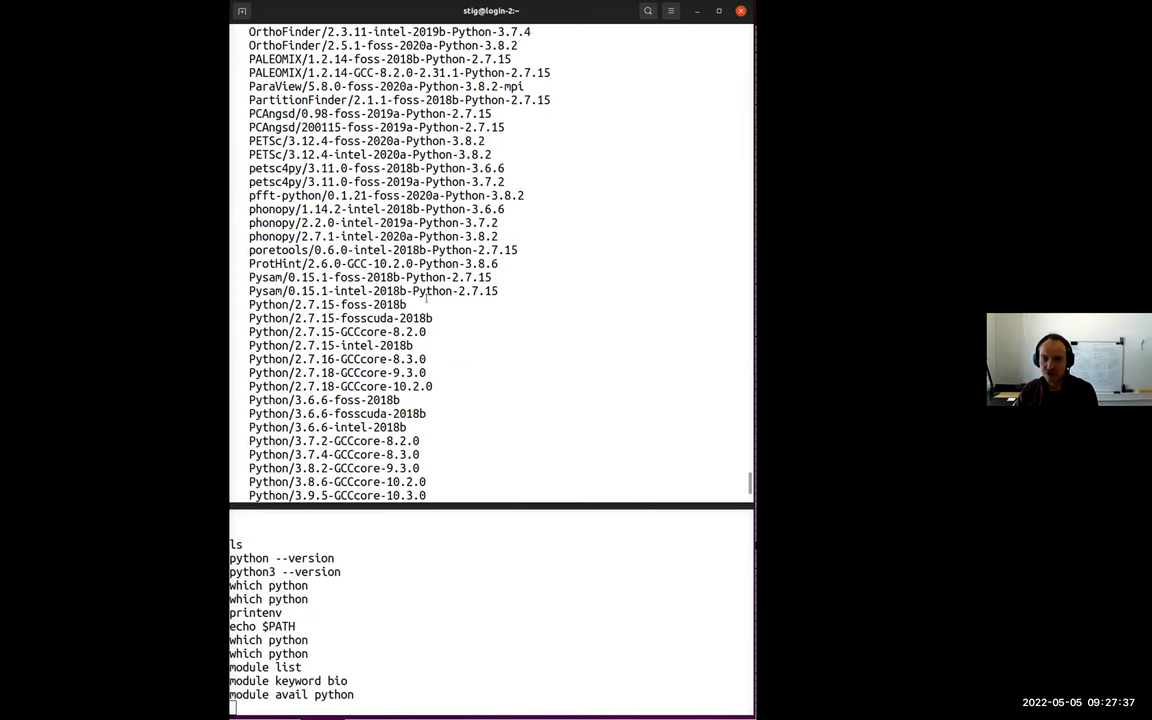
{"action": "scroll", "coordinate": [249, 195], "scroll_direction": "down", "scroll_amount": 3}
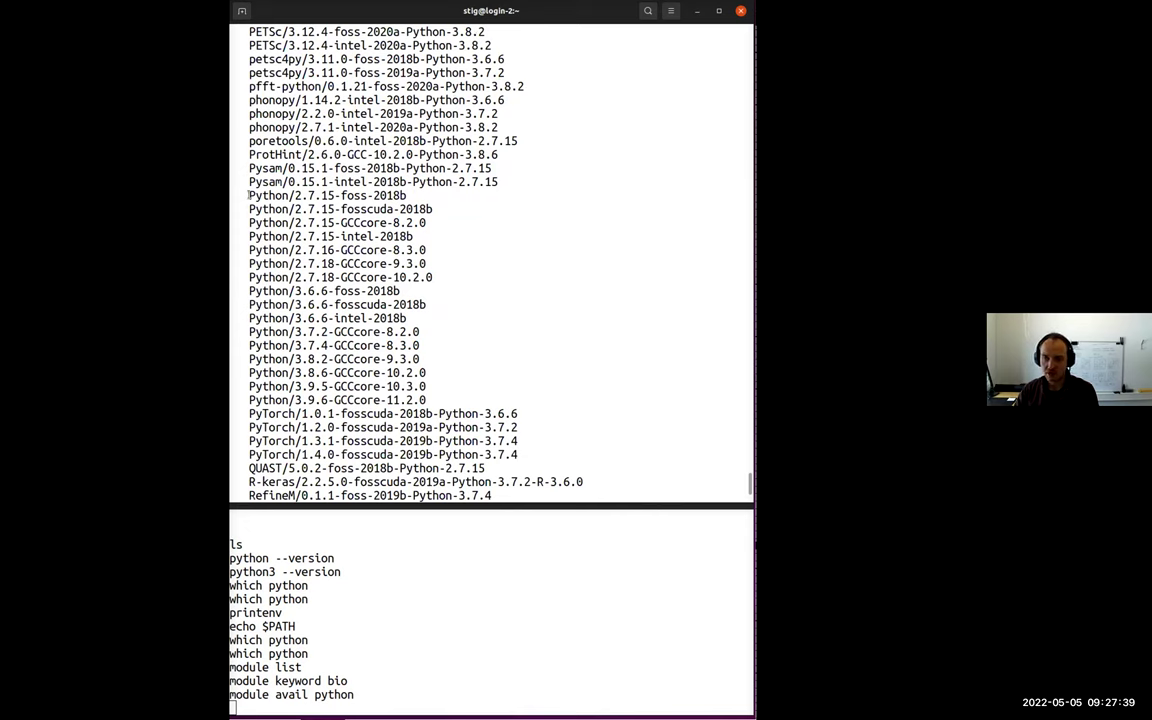
{"action": "left_click_drag", "start_coordinate": [249, 195], "coordinate": [745, 400]}
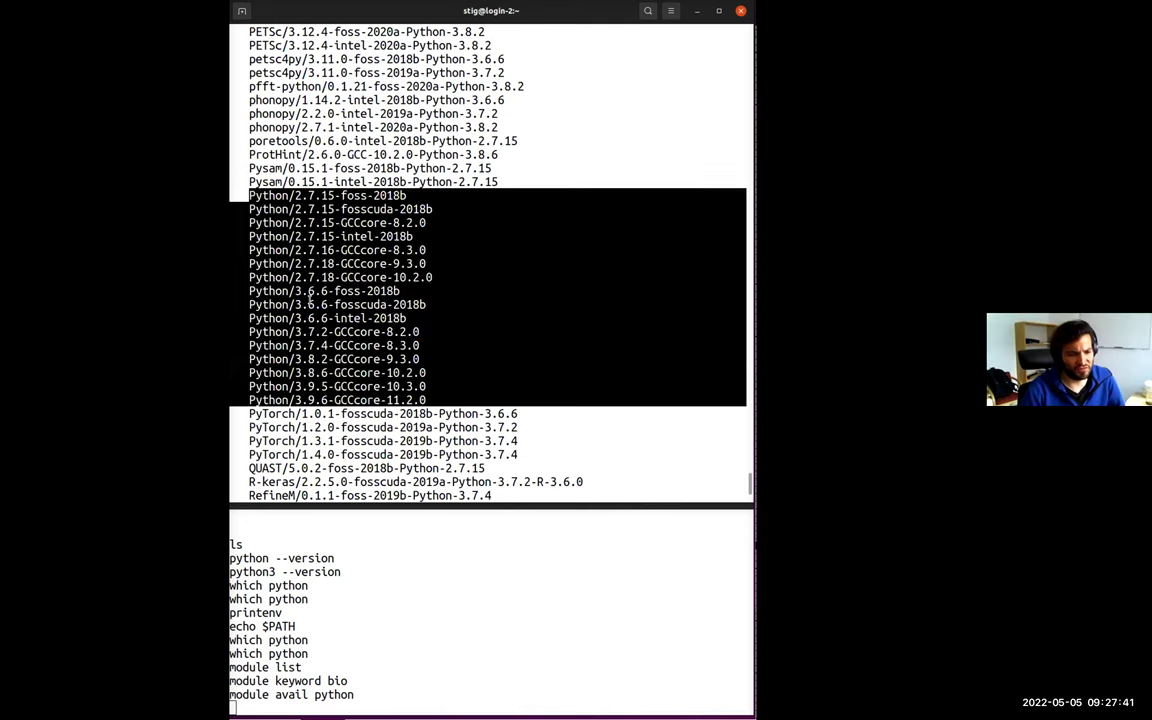
{"action": "left_click", "coordinate": [310, 297]}
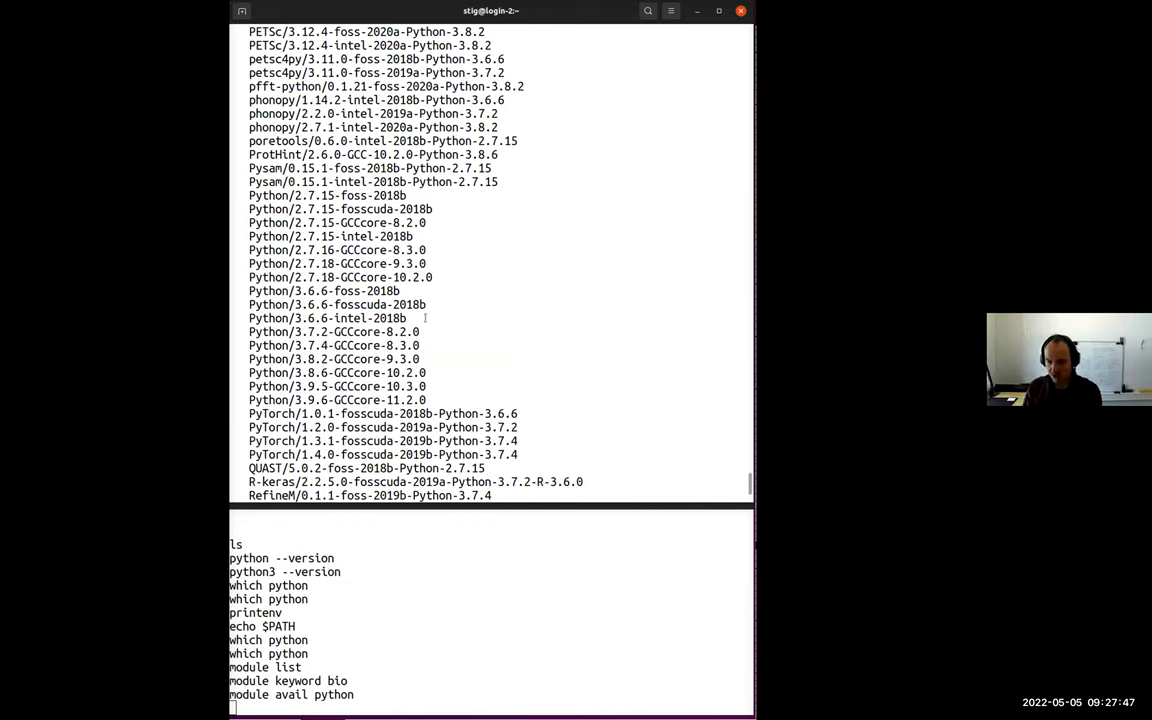
Step: Narrow the module listing to names containing python/ by running module avail python/
{"action": "key", "text": "Up"}
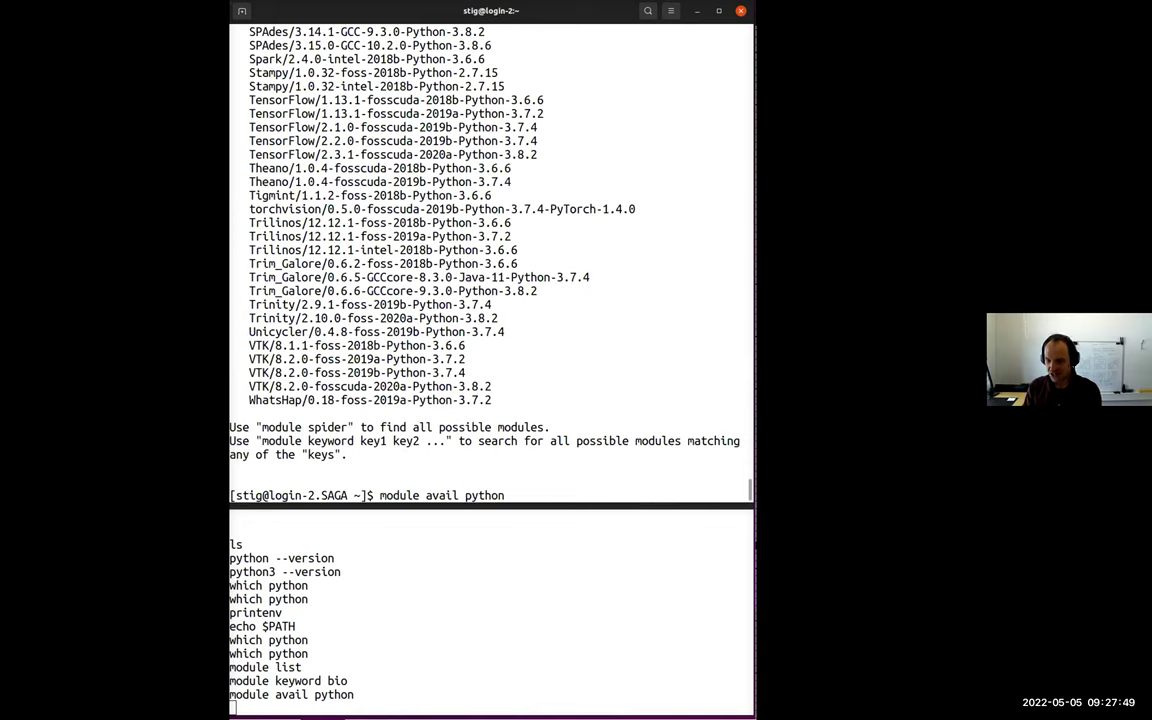
{"action": "type", "text": "/"}
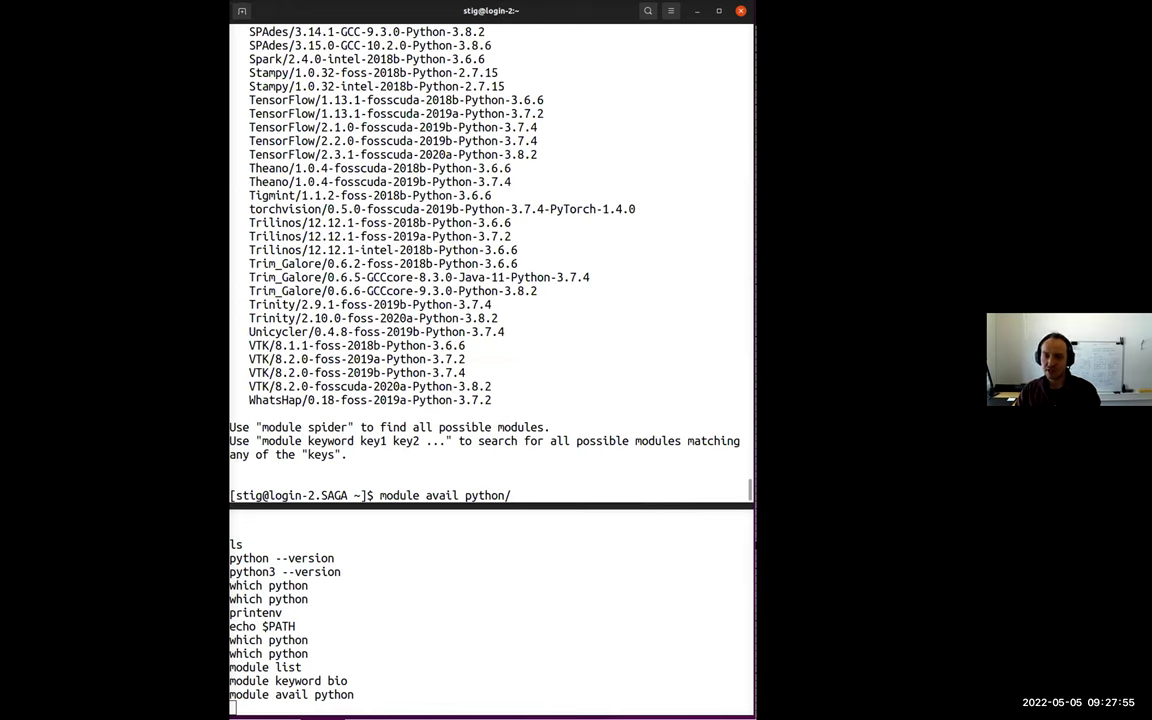
{"action": "key", "text": "Return"}
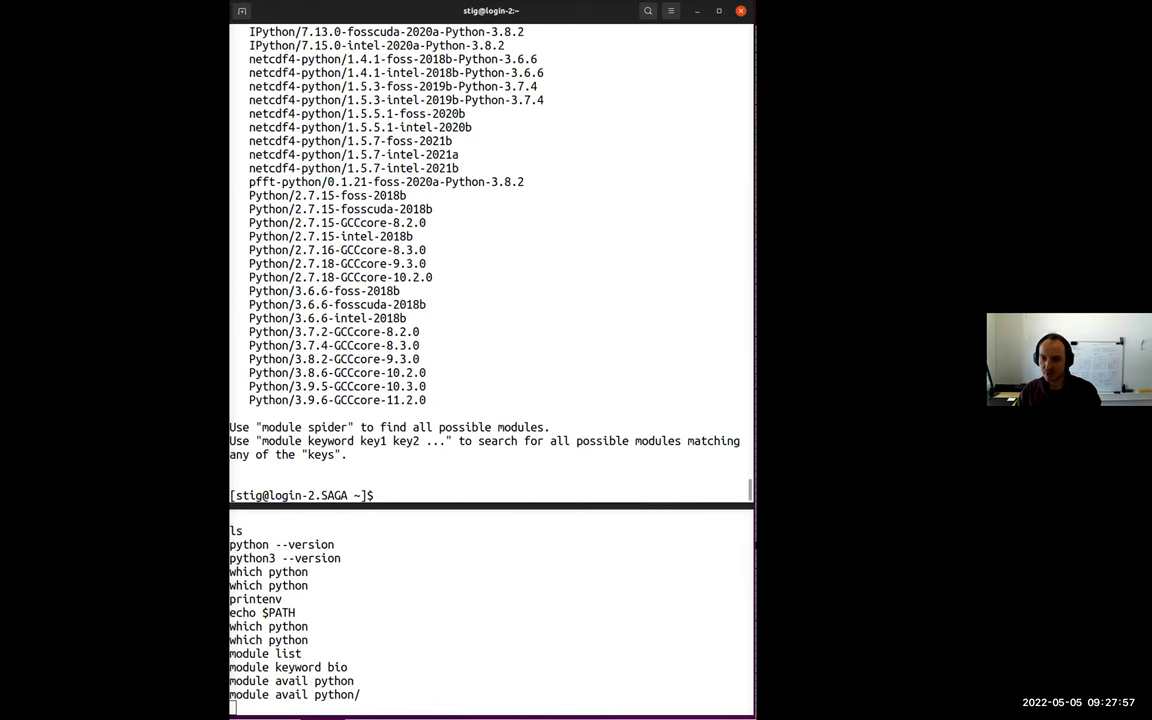
Step: Review the module avail python/ output from its start and highlight the version number and GCCcore suffix of the Python/3.9.6 entry
{"action": "scroll", "coordinate": [443, 290], "scroll_direction": "up", "scroll_amount": 15}
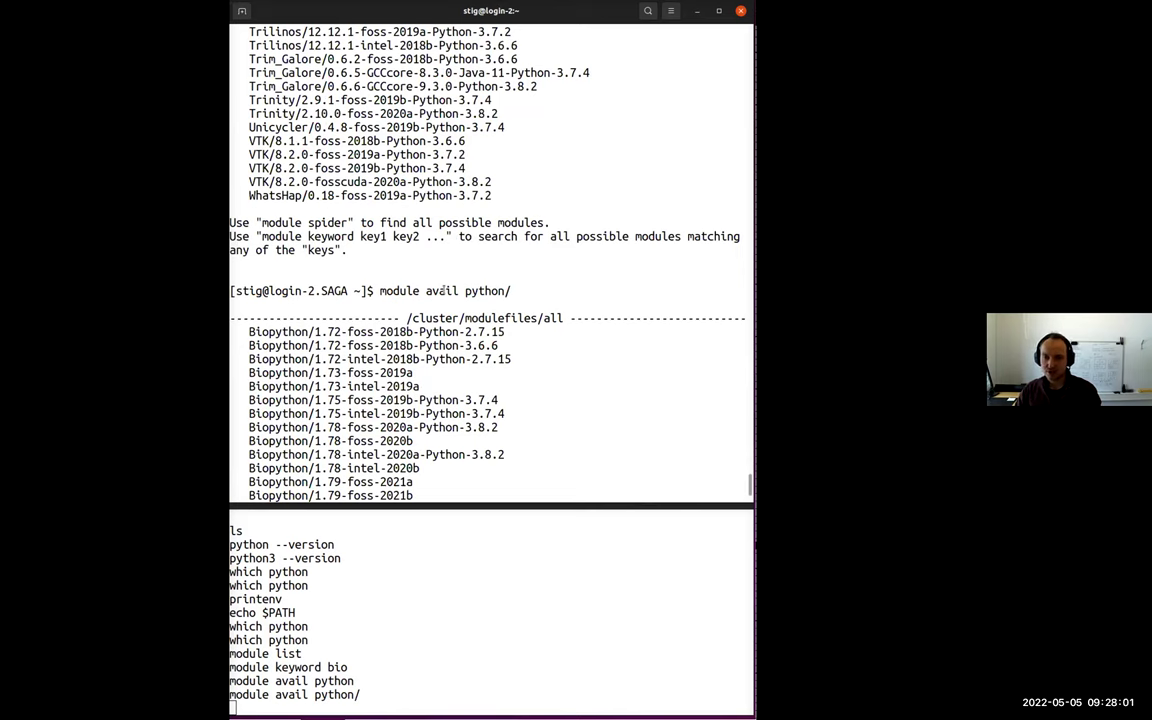
{"action": "scroll", "coordinate": [443, 290], "scroll_direction": "down", "scroll_amount": 5}
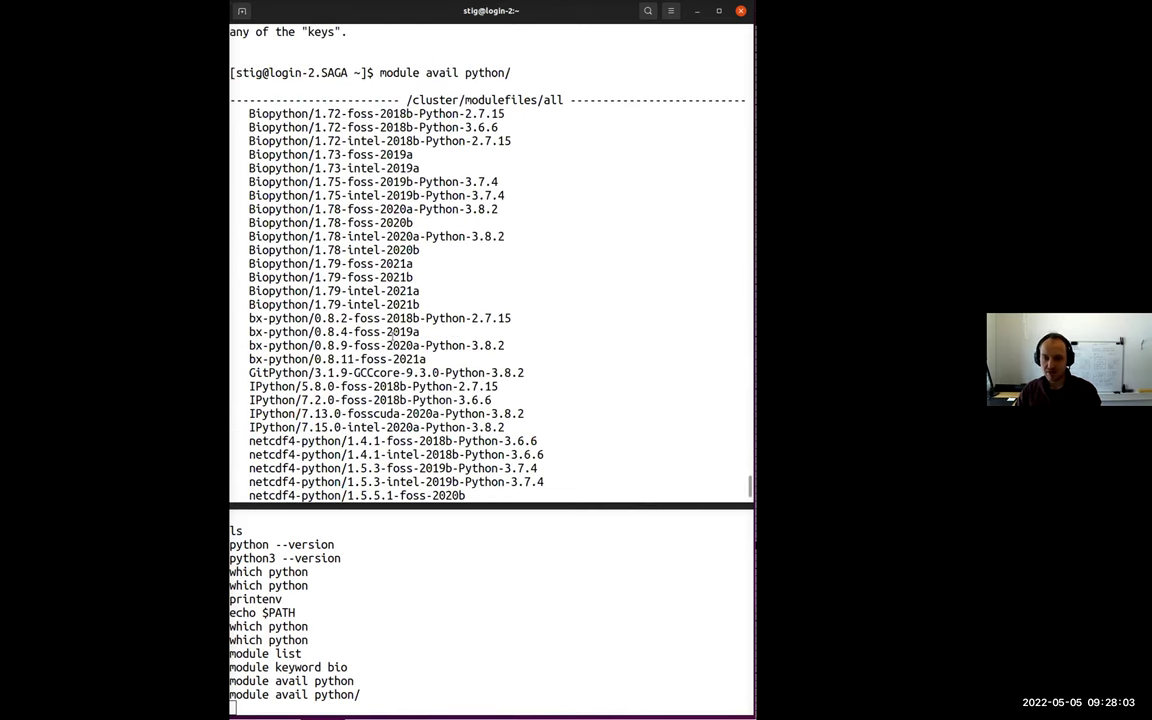
{"action": "scroll", "coordinate": [290, 290], "scroll_direction": "down", "scroll_amount": 8}
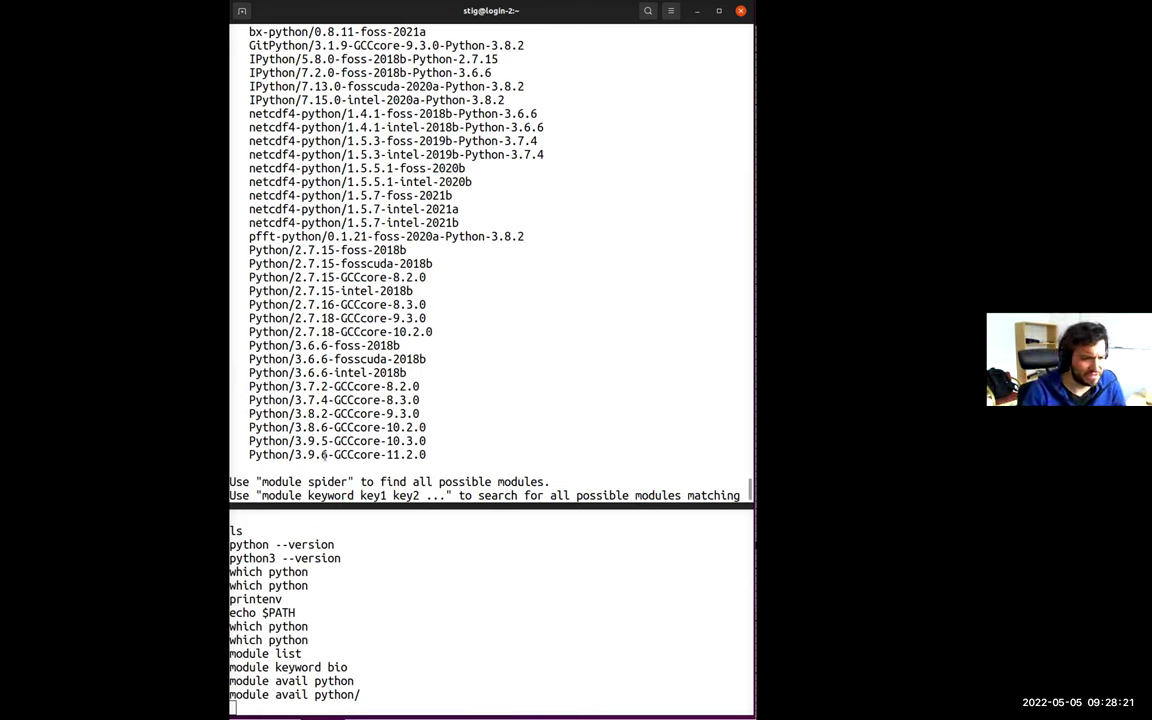
{"action": "left_click_drag", "start_coordinate": [295, 455], "coordinate": [318, 455]}
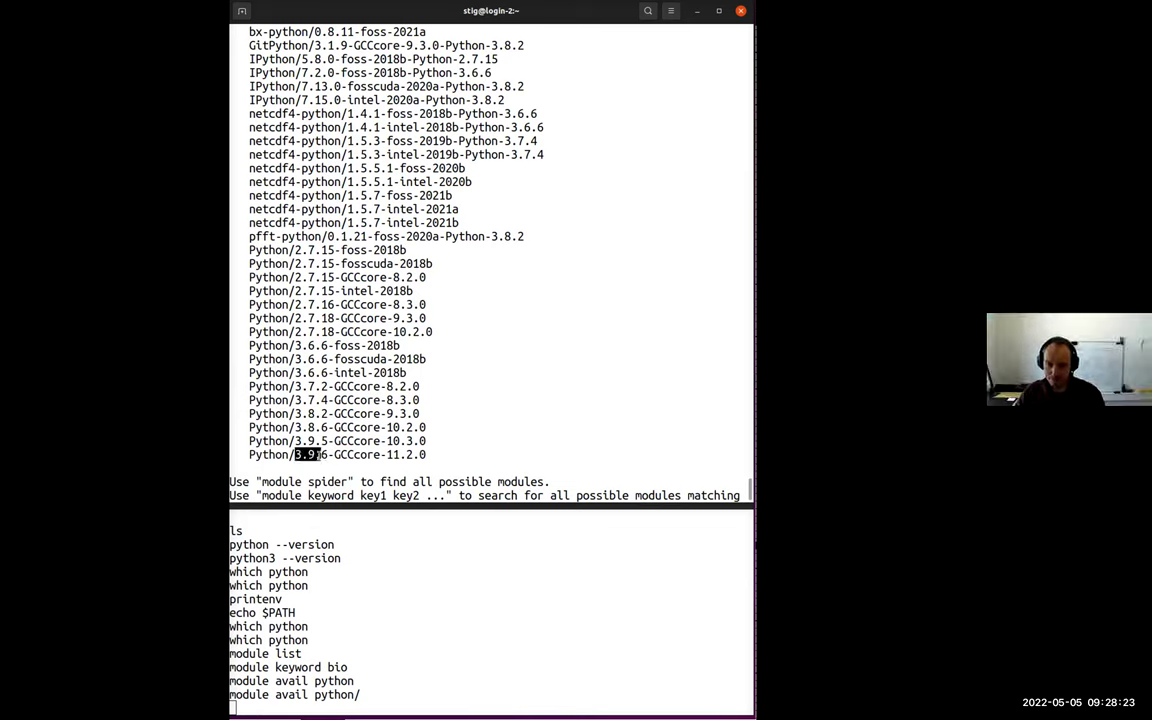
{"action": "left_click", "coordinate": [297, 455]}
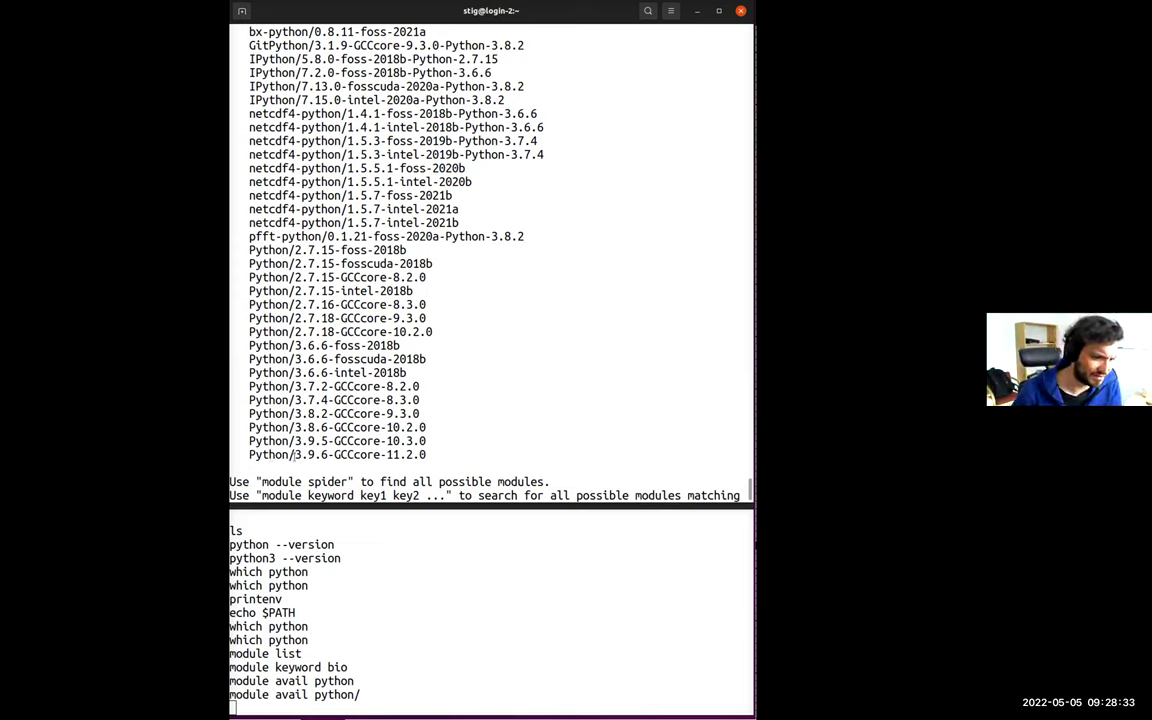
{"action": "left_click_drag", "start_coordinate": [295, 454], "coordinate": [426, 454]}
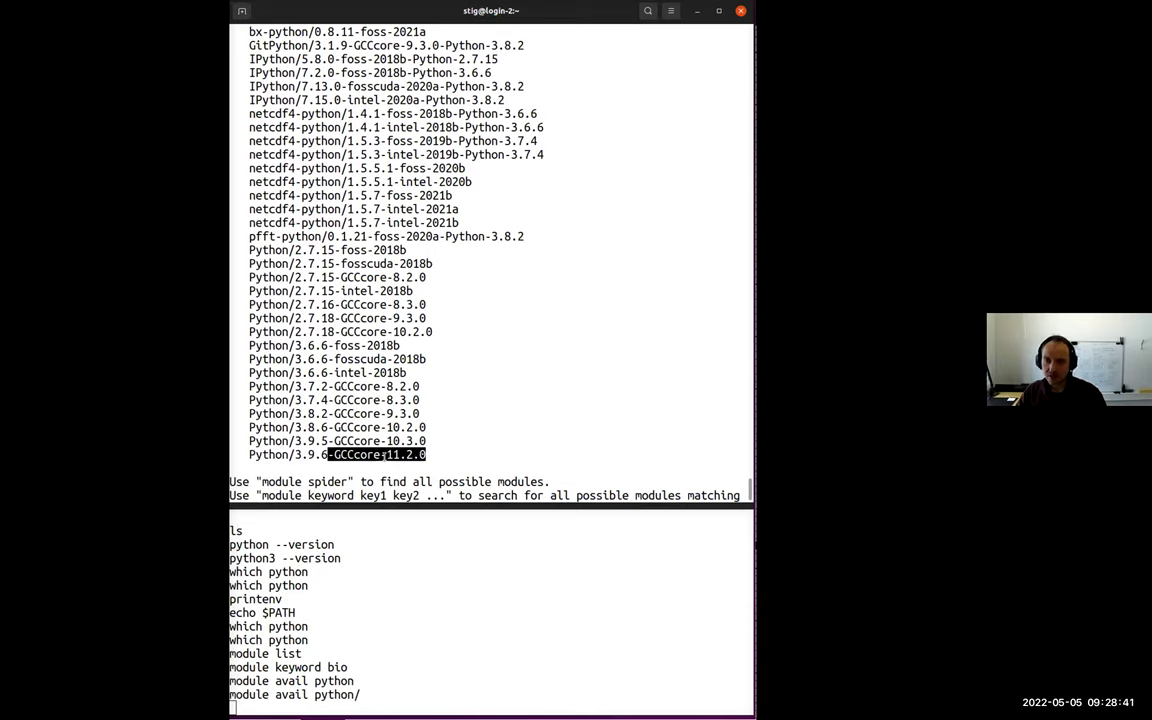
Step: Highlight the fosscuda-2018b suffix of Python/2.7.15, the 3.9.6 version number, and the foss-2020a-Python-3.8.2 suffix of the pfft-python entry
{"action": "left_click_drag", "start_coordinate": [341, 263], "coordinate": [418, 263]}
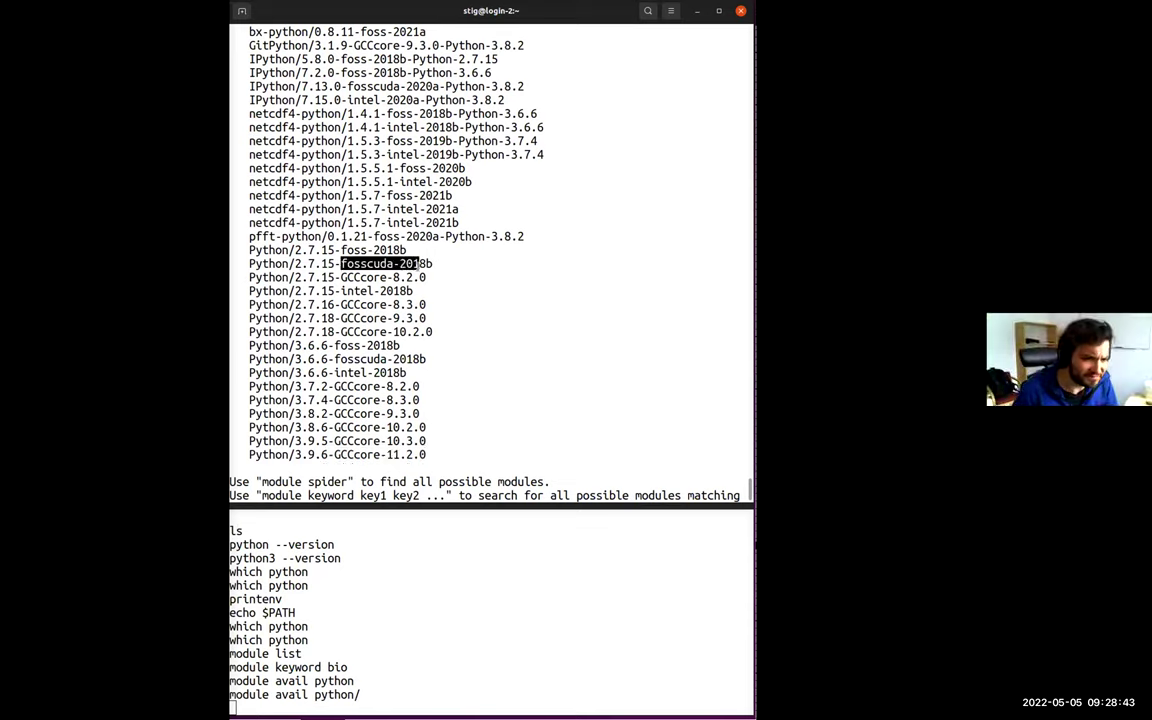
{"action": "left_click_drag", "start_coordinate": [418, 263], "coordinate": [432, 263]}
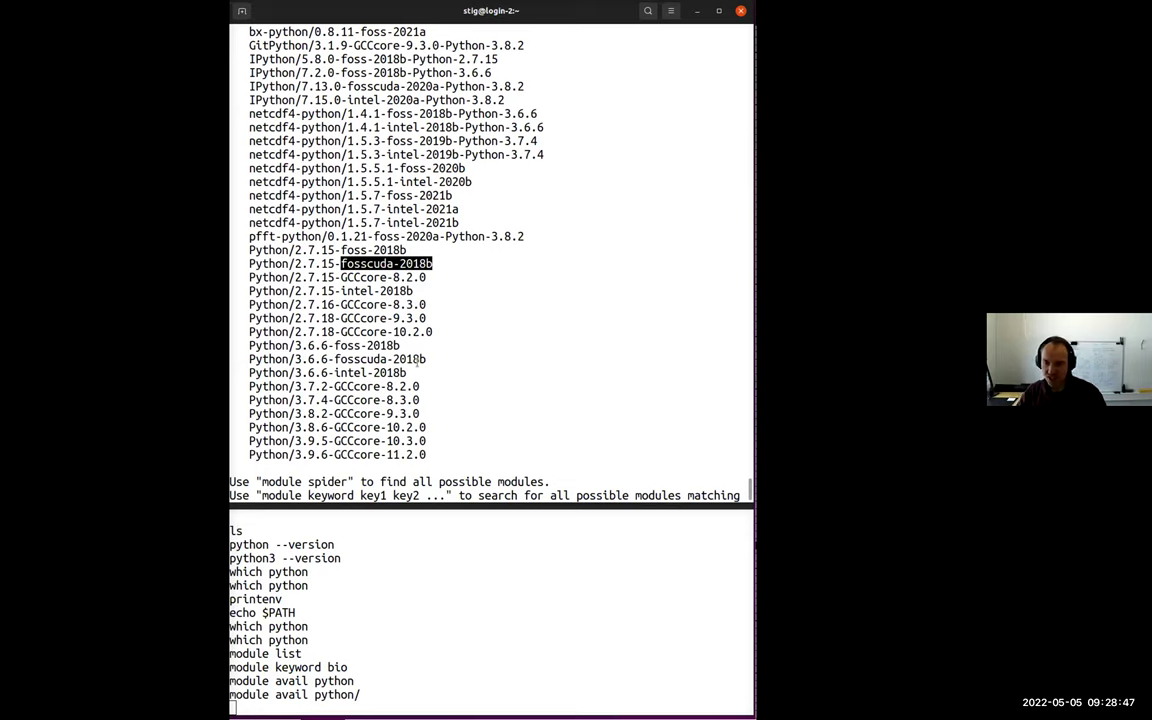
{"action": "left_click", "coordinate": [250, 453]}
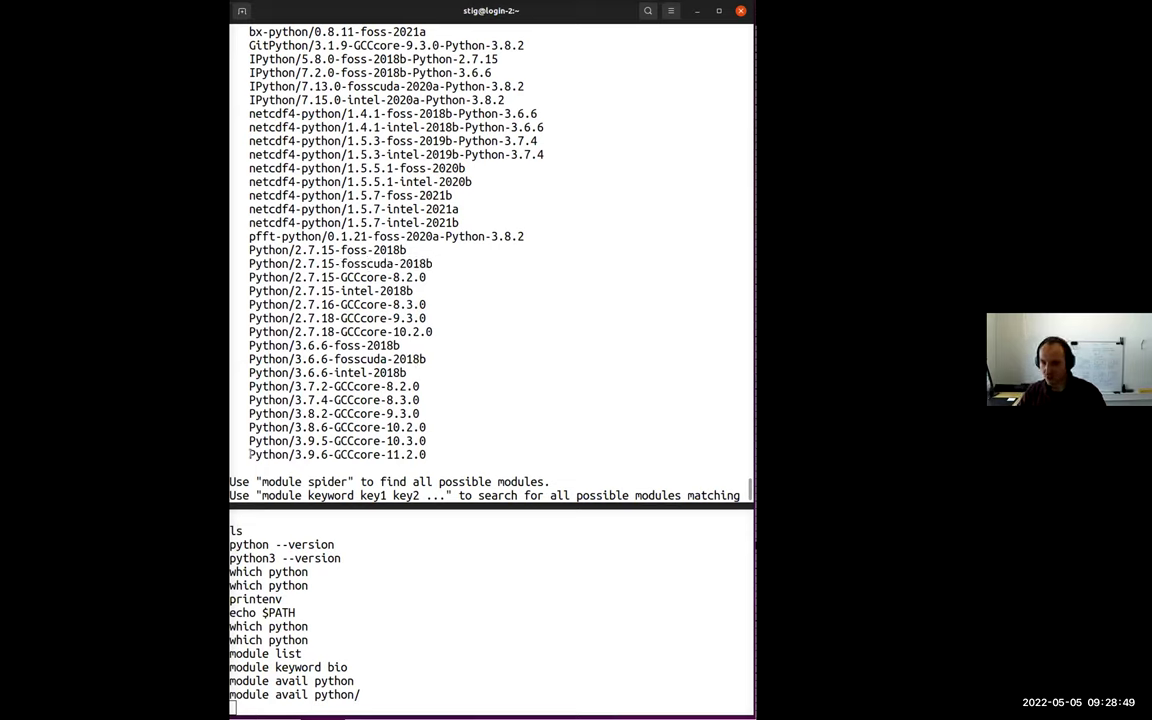
{"action": "left_click_drag", "start_coordinate": [250, 454], "coordinate": [332, 455]}
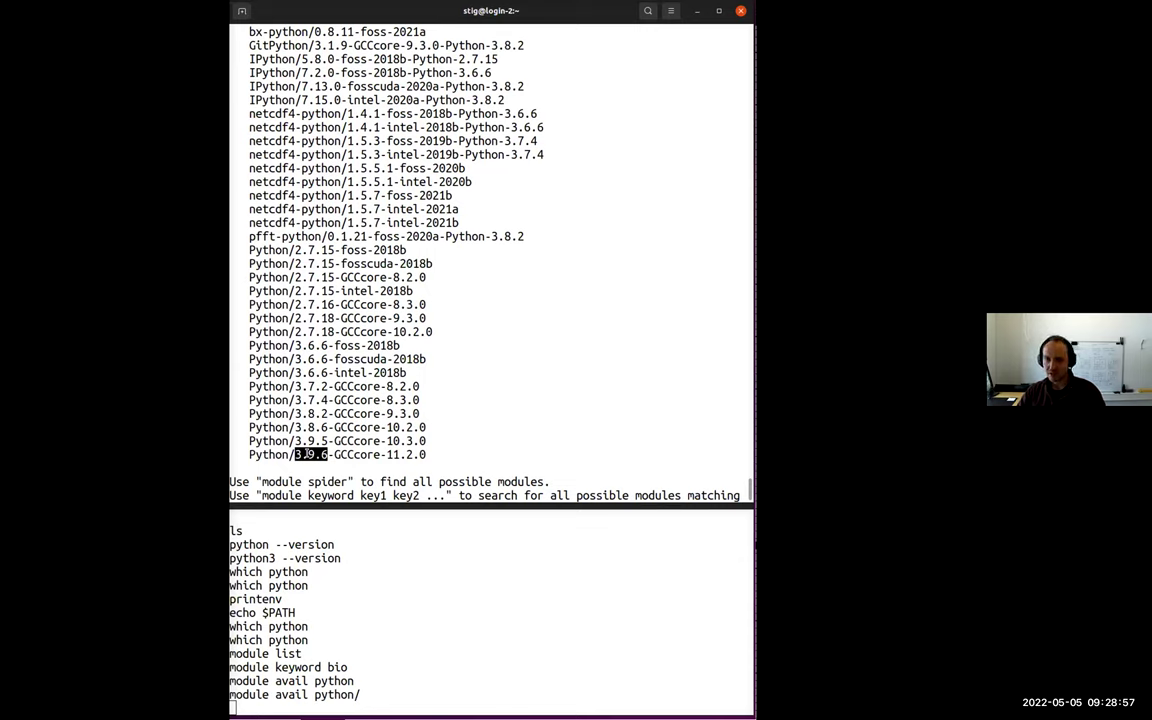
{"action": "left_click", "coordinate": [273, 458]}
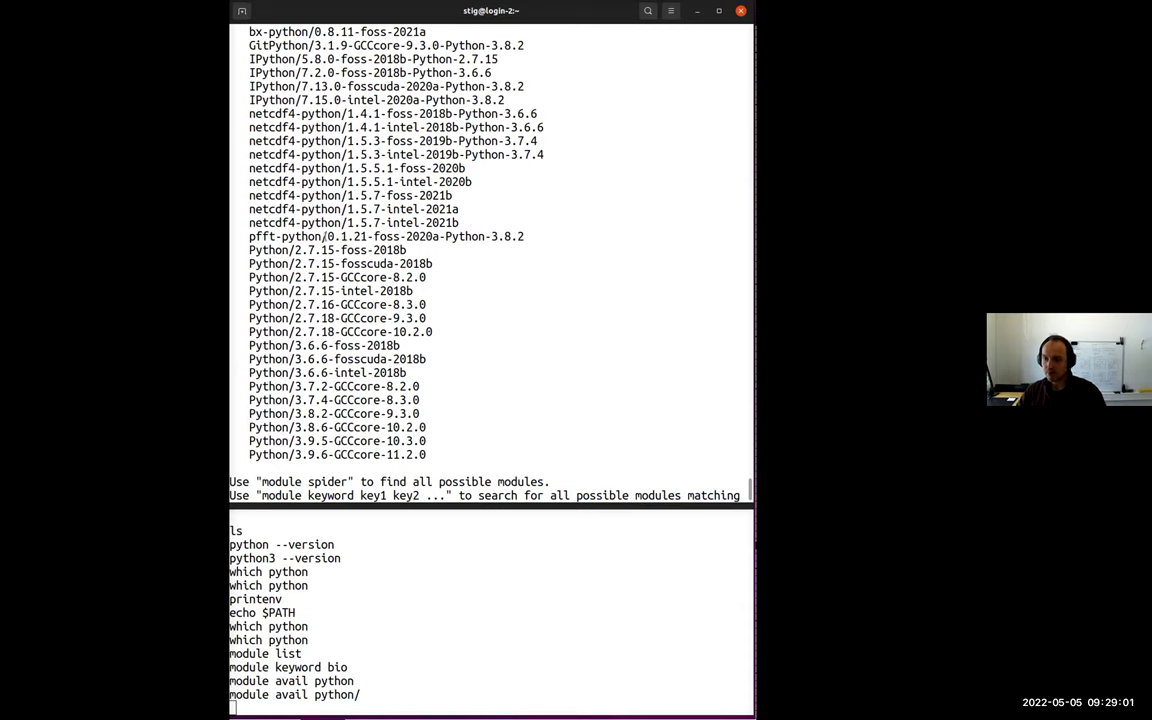
{"action": "left_click_drag", "start_coordinate": [367, 236], "coordinate": [746, 236]}
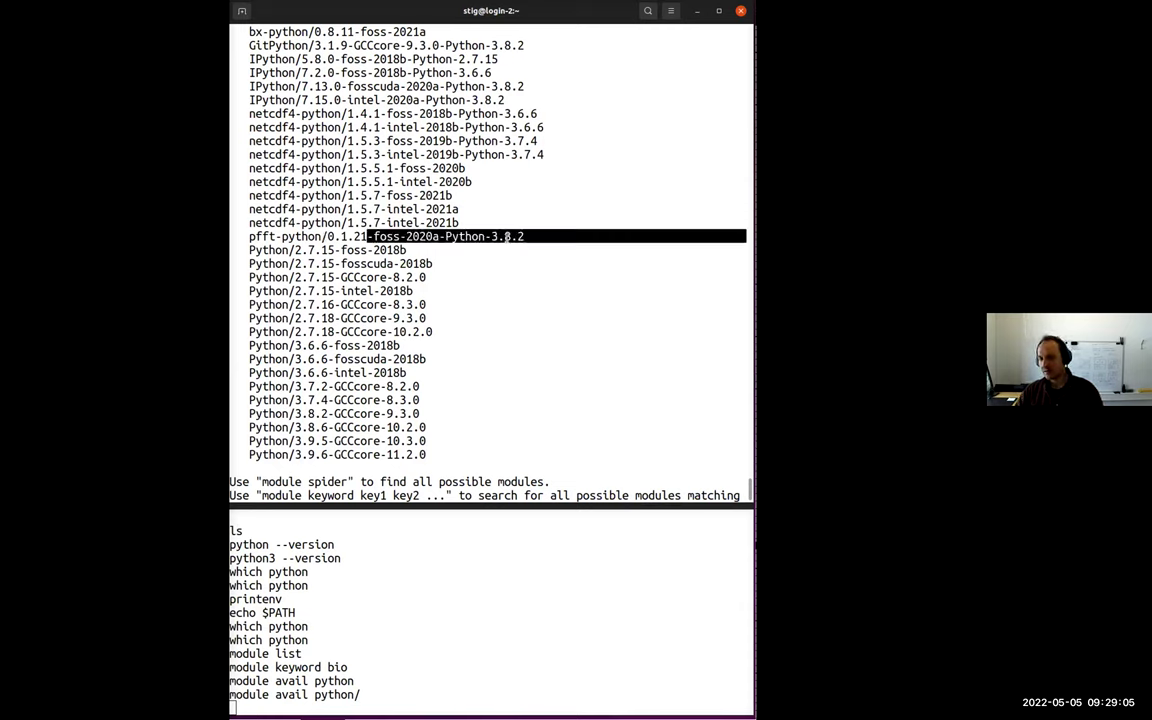
{"action": "left_click", "coordinate": [433, 250]}
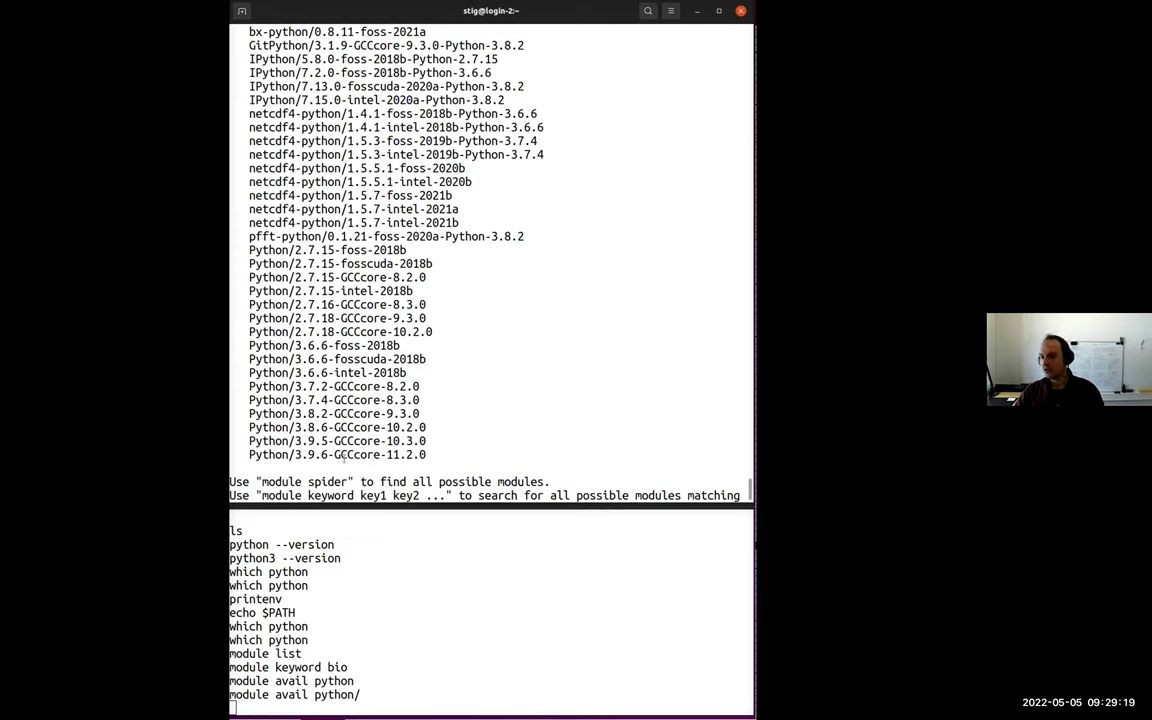
Step: Compare the GCCcore toolchain suffixes by highlighting them in the Python/3.9.6 and Python/3.7.2 entries
{"action": "left_click_drag", "start_coordinate": [337, 456], "coordinate": [700, 456]}
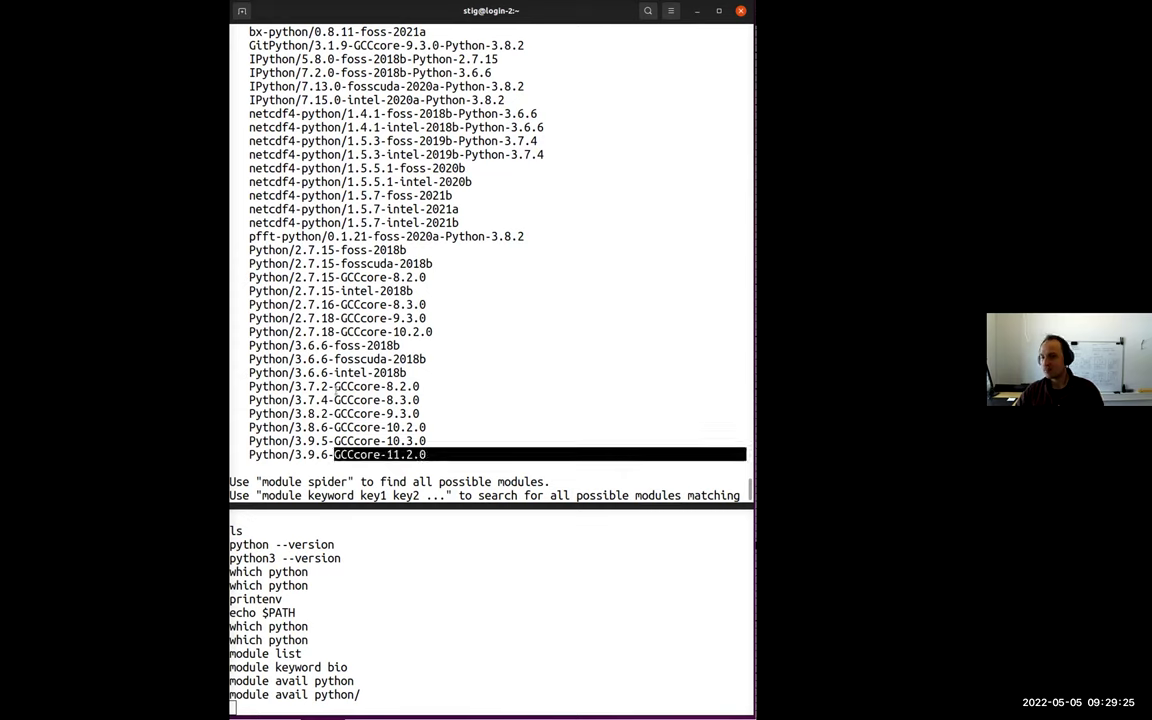
{"action": "left_click_drag", "start_coordinate": [335, 387], "coordinate": [412, 387]}
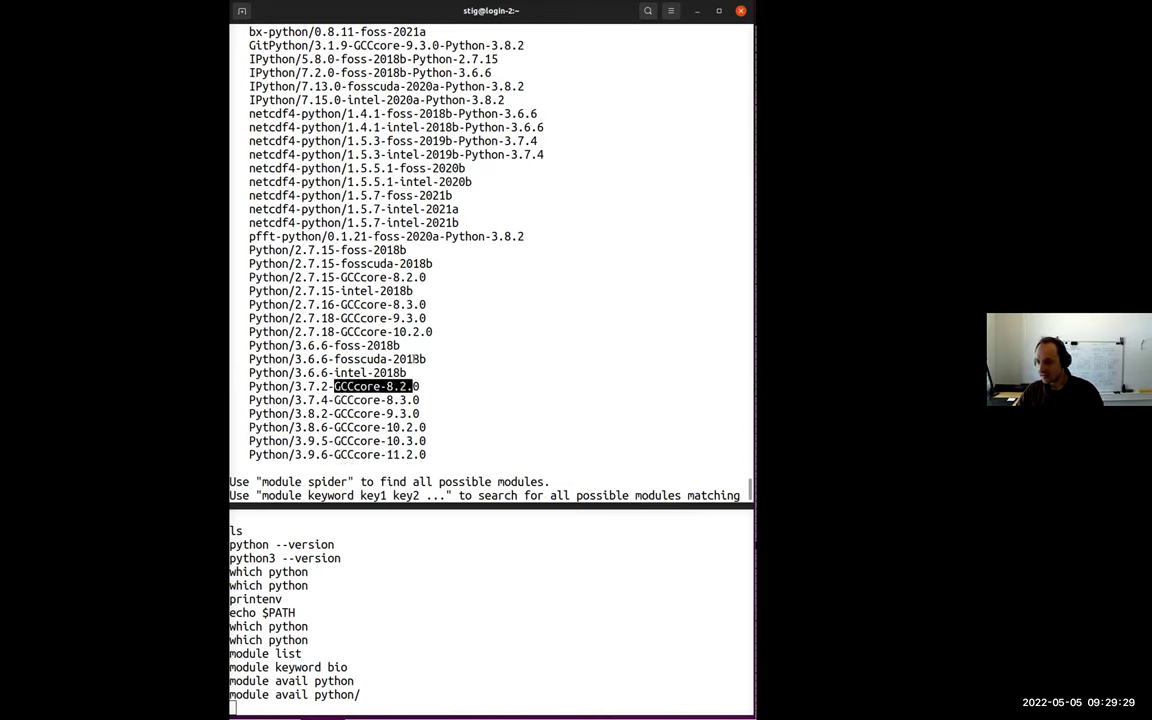
{"action": "left_click", "coordinate": [388, 400]}
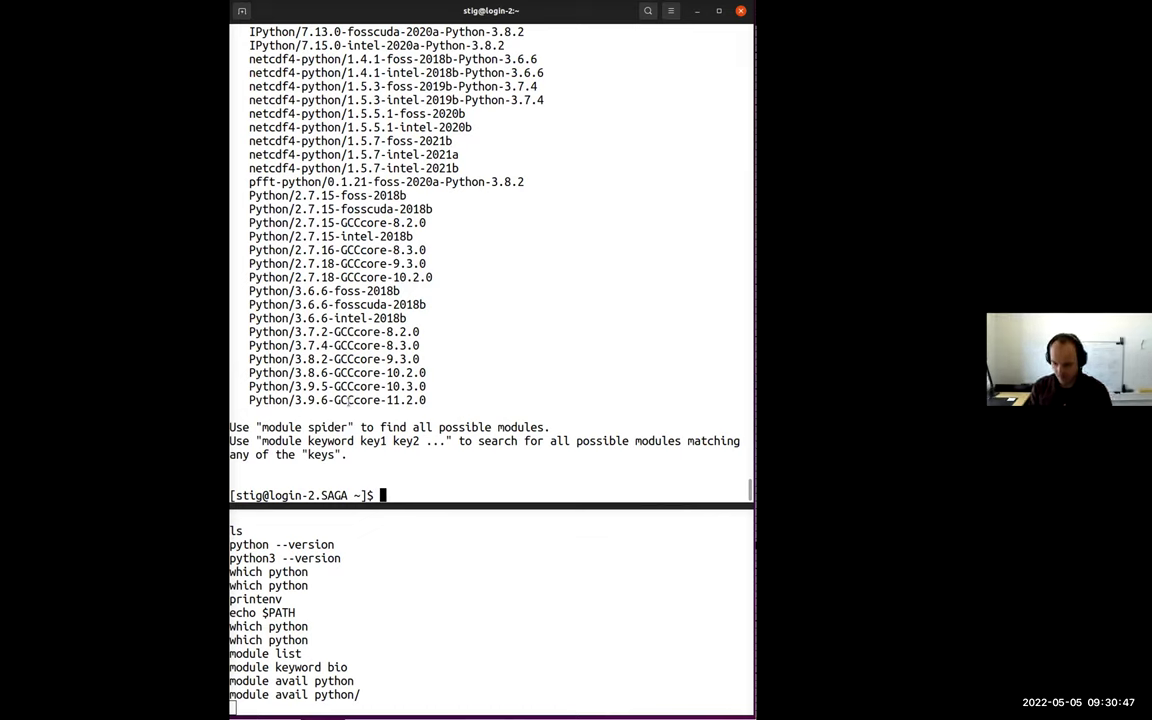
Step: Load the Python/3.9.6-GCCcore-11.2.0 module with module load, copying its full name from the listing
{"action": "type", "text": "module "}
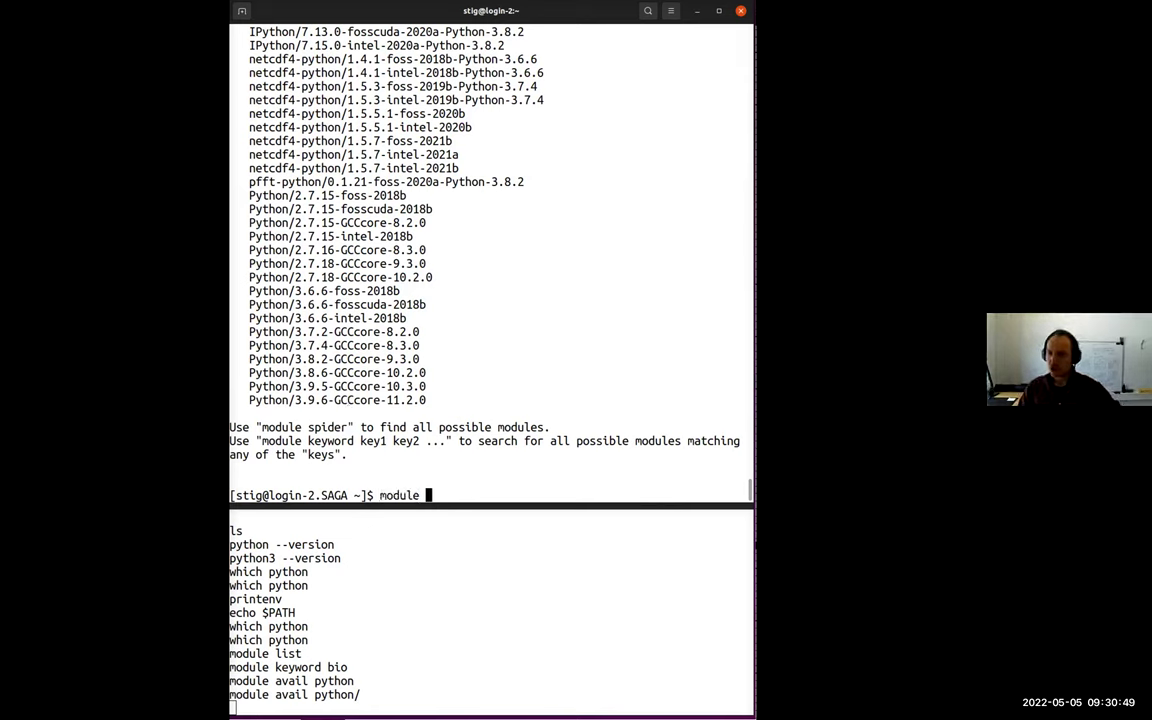
{"action": "type", "text": "load"}
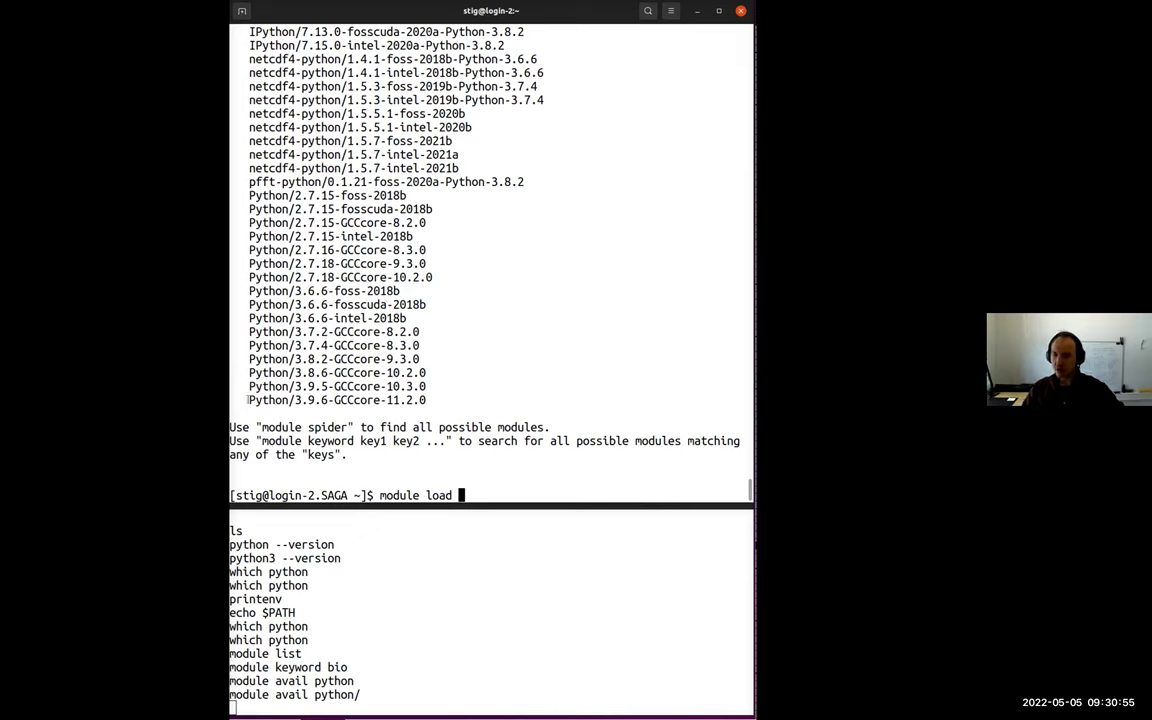
{"action": "left_click_drag", "start_coordinate": [247, 400], "coordinate": [426, 400]}
{"action": "middle_click", "coordinate": [526, 441]}
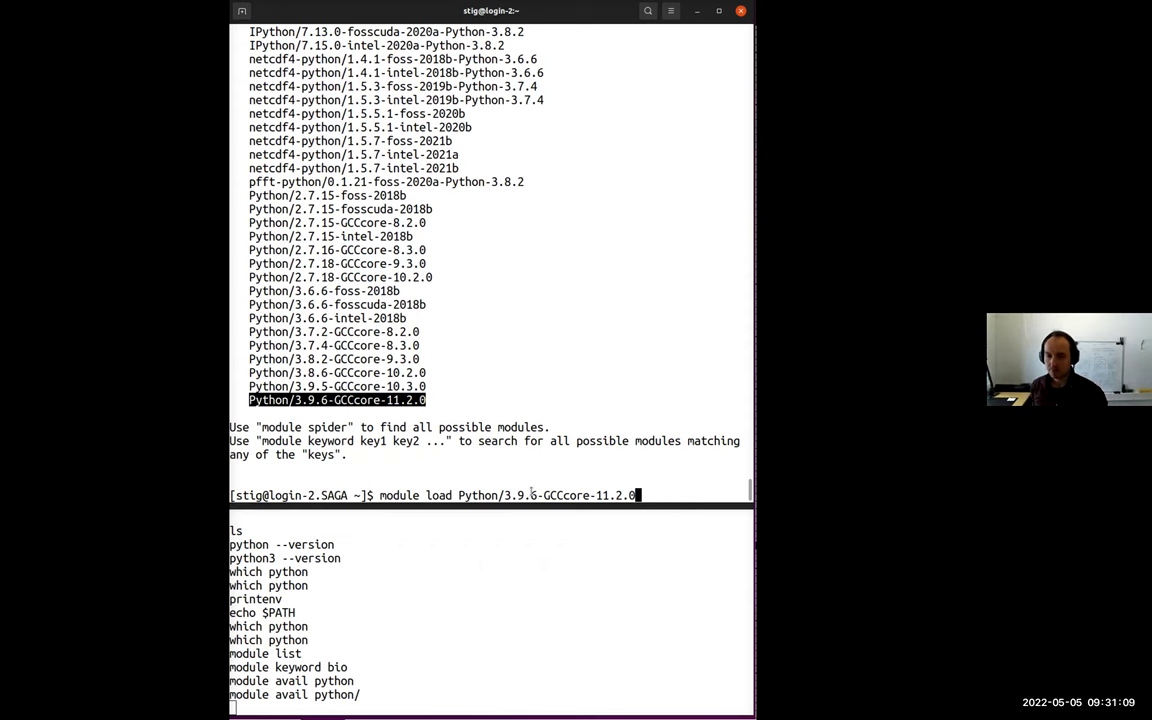
{"action": "key", "text": "Return"}
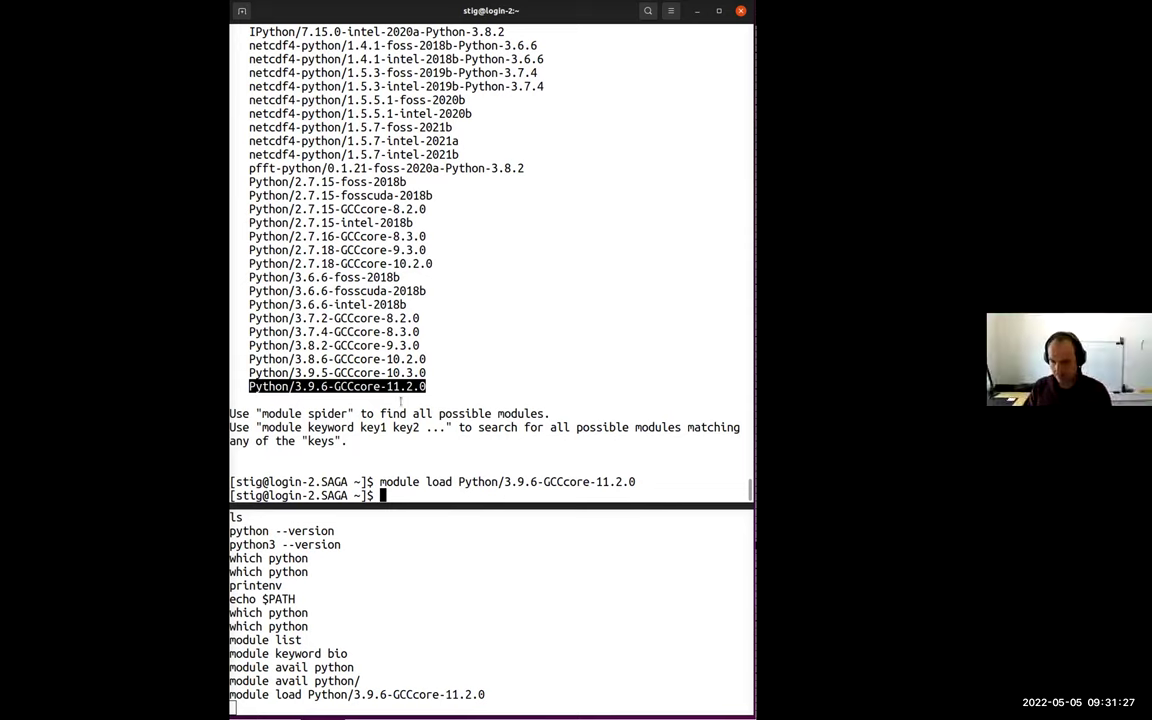
Step: Check the active Python version with python --version
{"action": "type", "text": "pyt"}
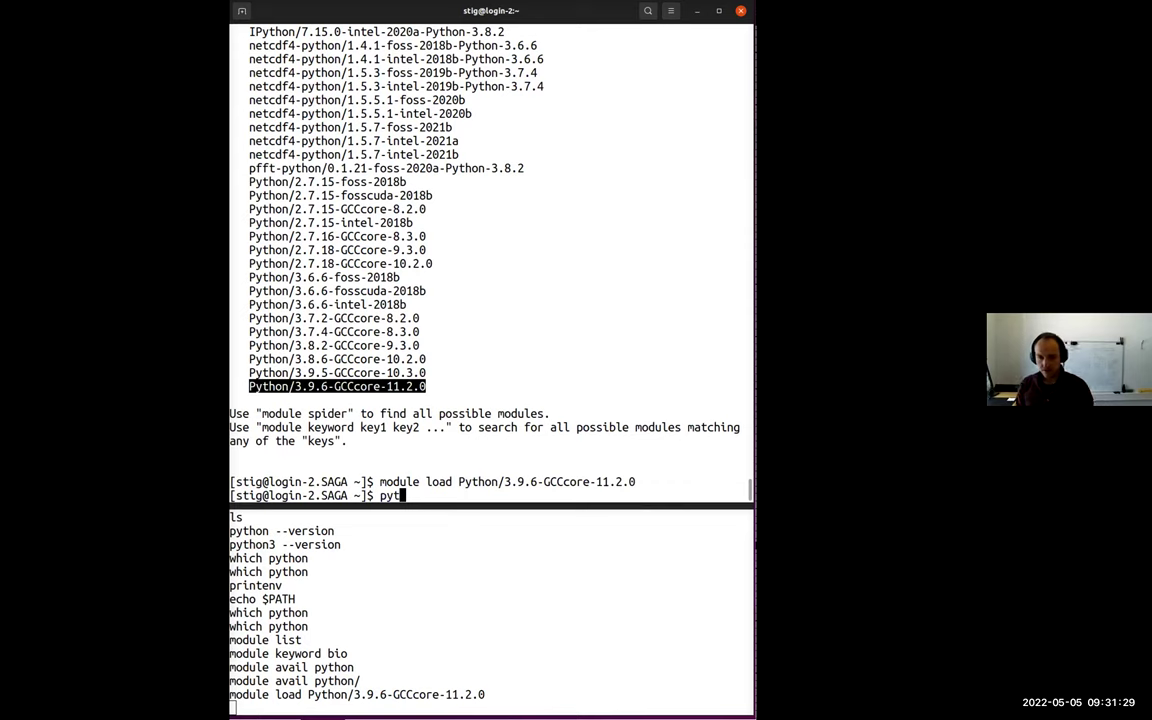
{"action": "type", "text": "hon --version"}
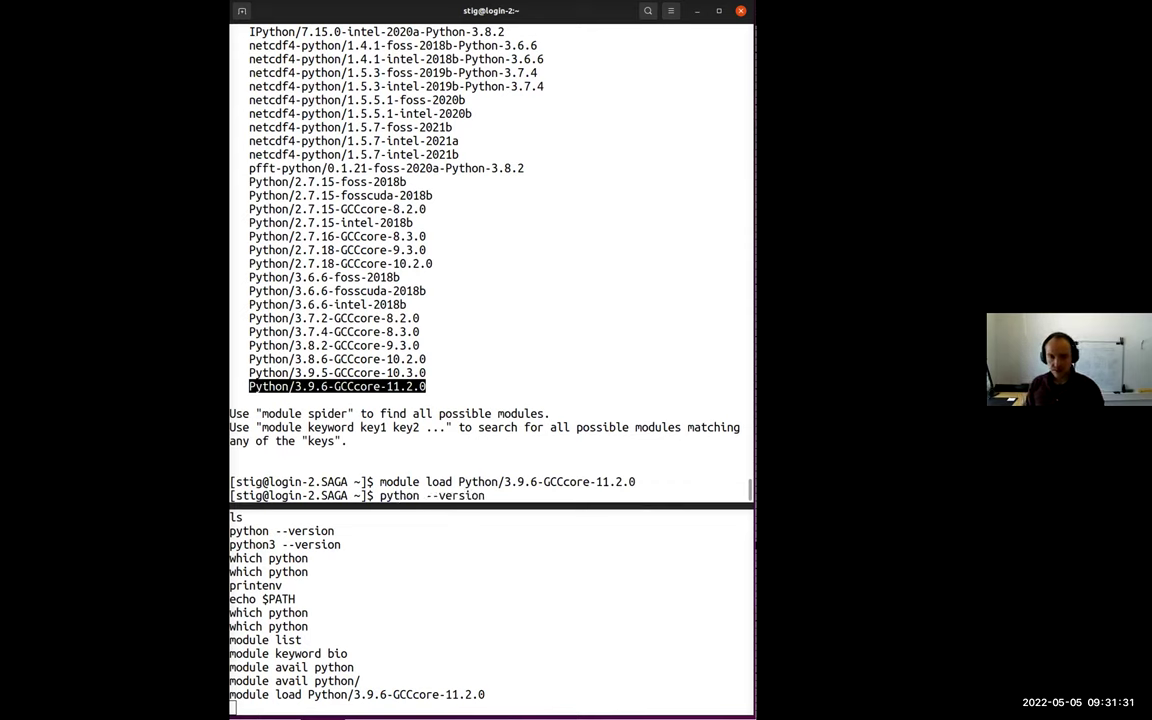
{"action": "key", "text": "Return"}
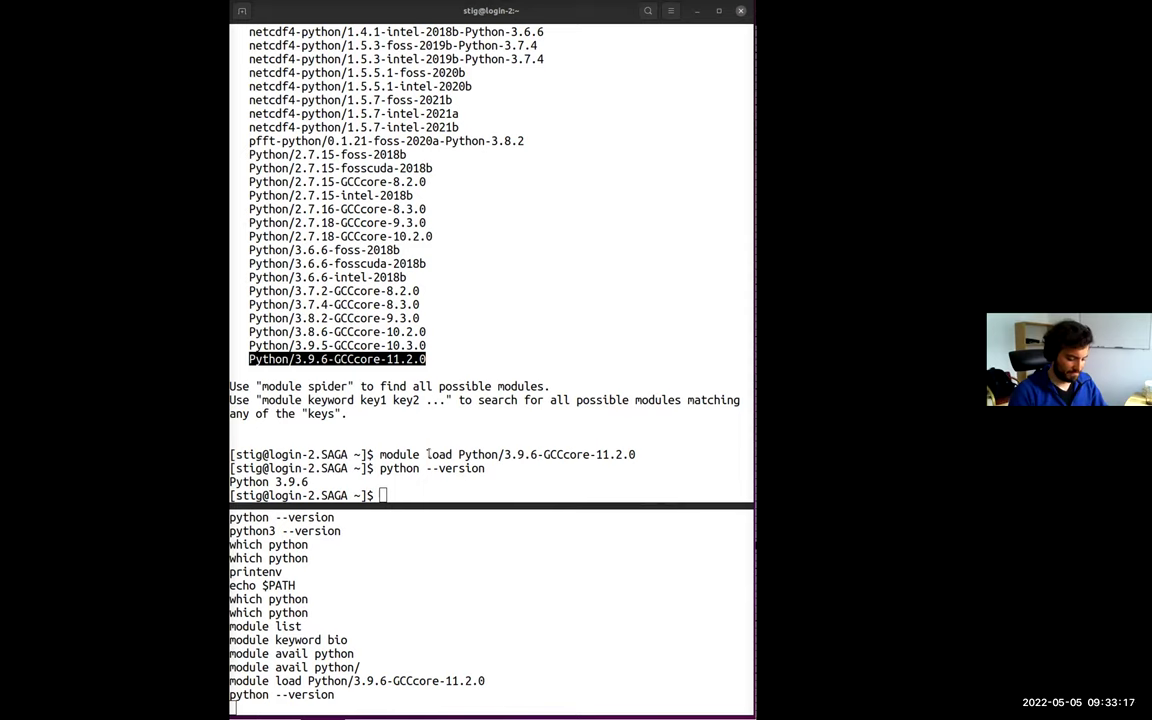
Step: Locate the active Python executable with which python and highlight the module directory in the returned path
{"action": "left_click", "coordinate": [483, 452]}
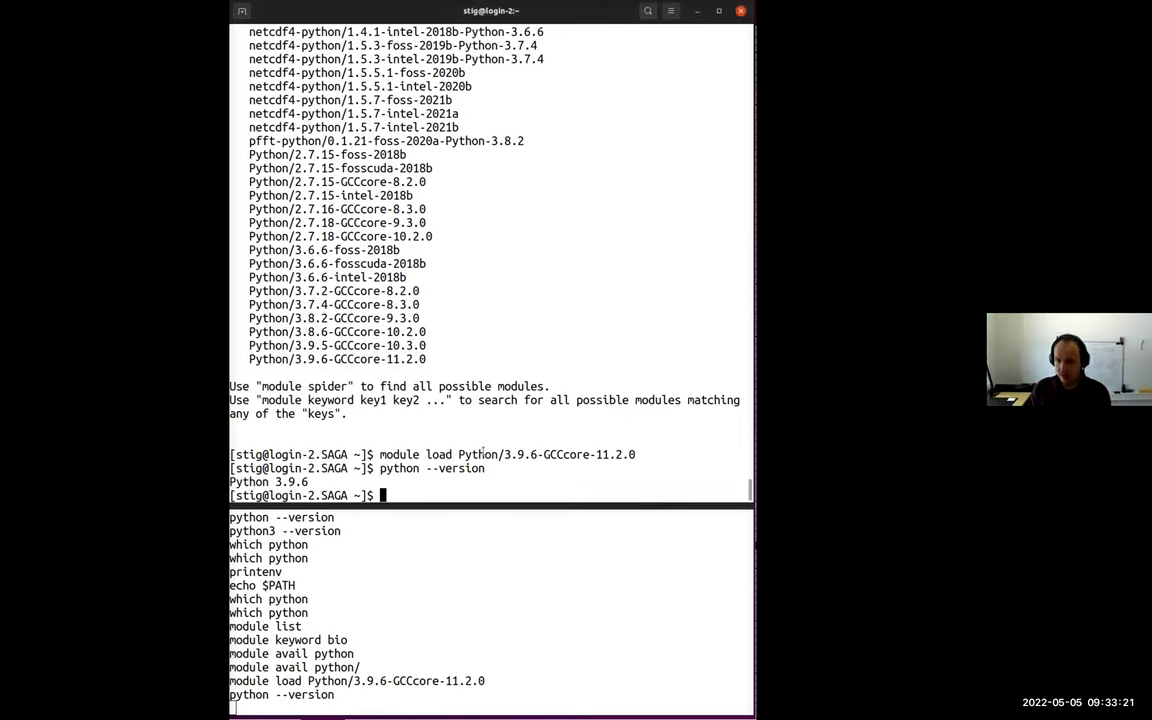
{"action": "type", "text": "which "}
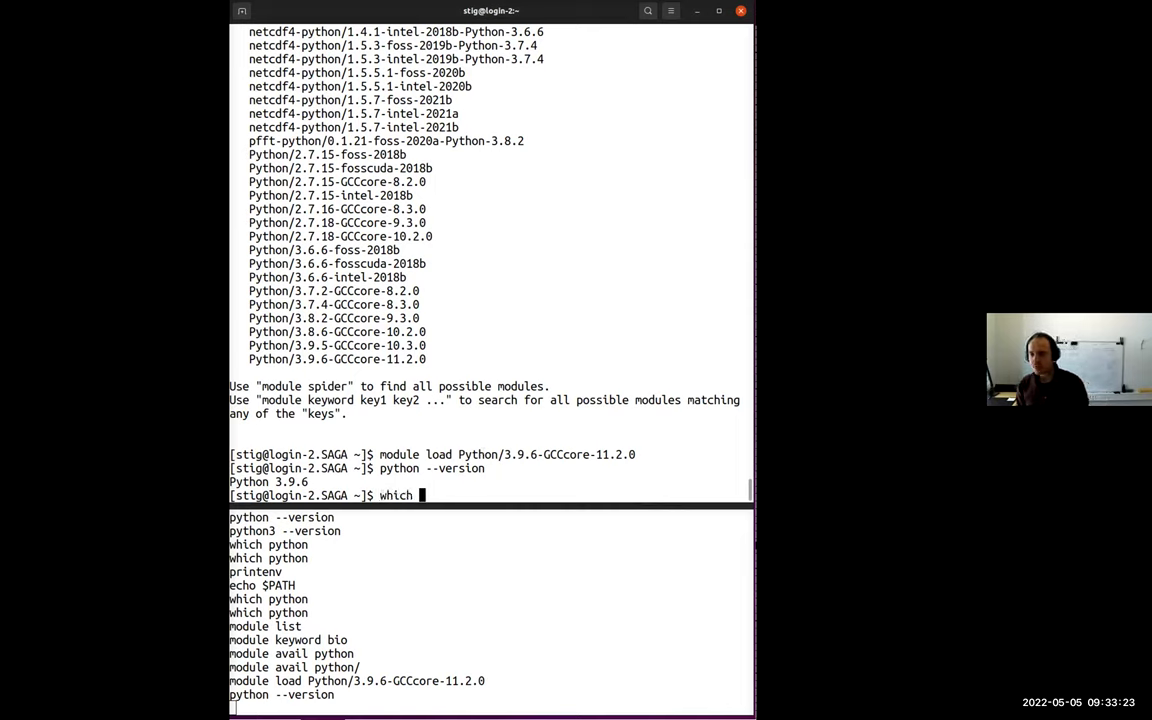
{"action": "type", "text": "python"}
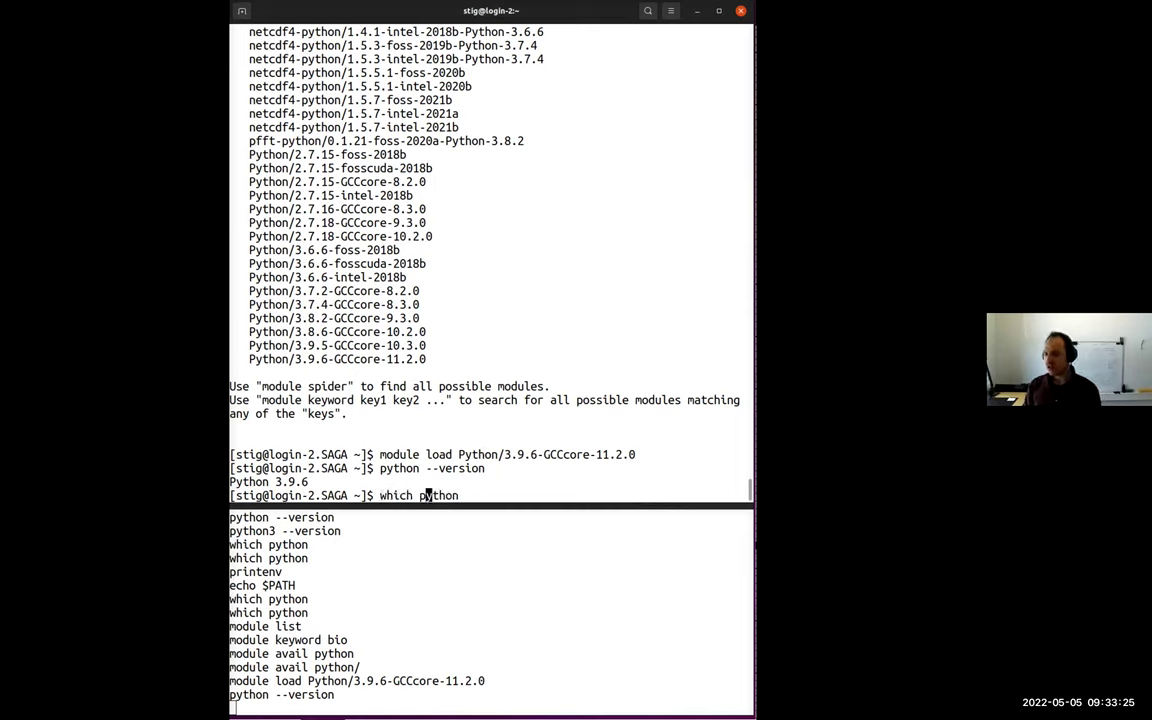
{"action": "key", "text": "Return"}
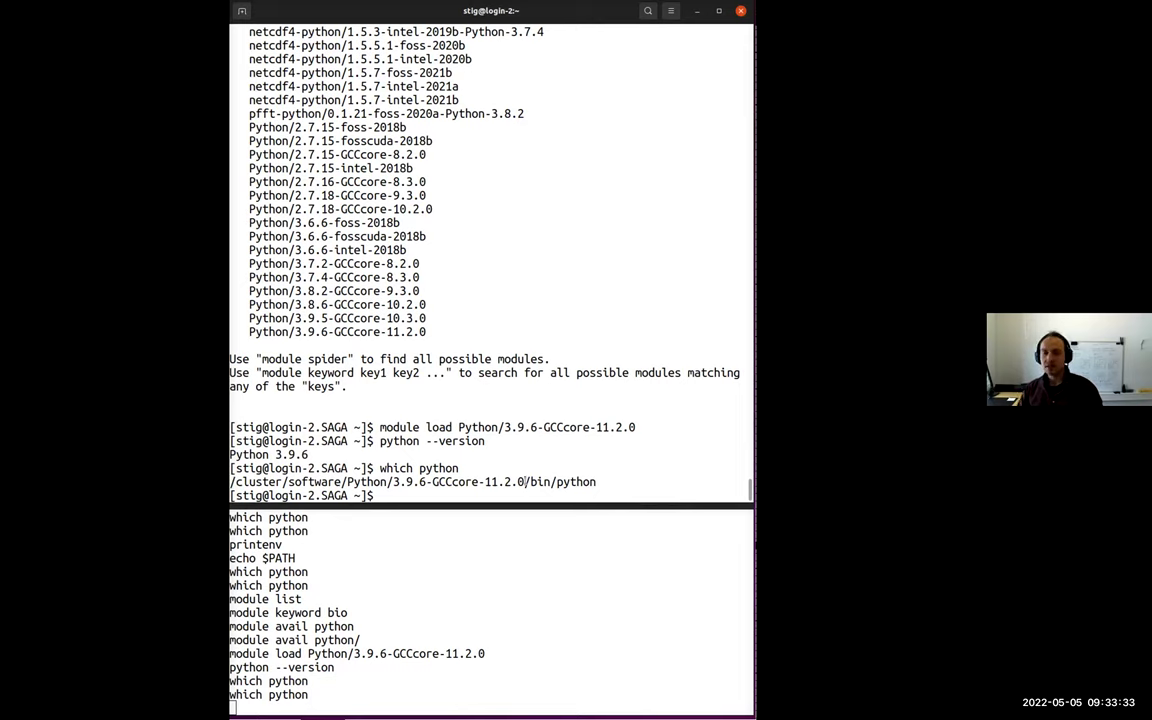
{"action": "left_click_drag", "start_coordinate": [530, 481], "coordinate": [360, 481]}
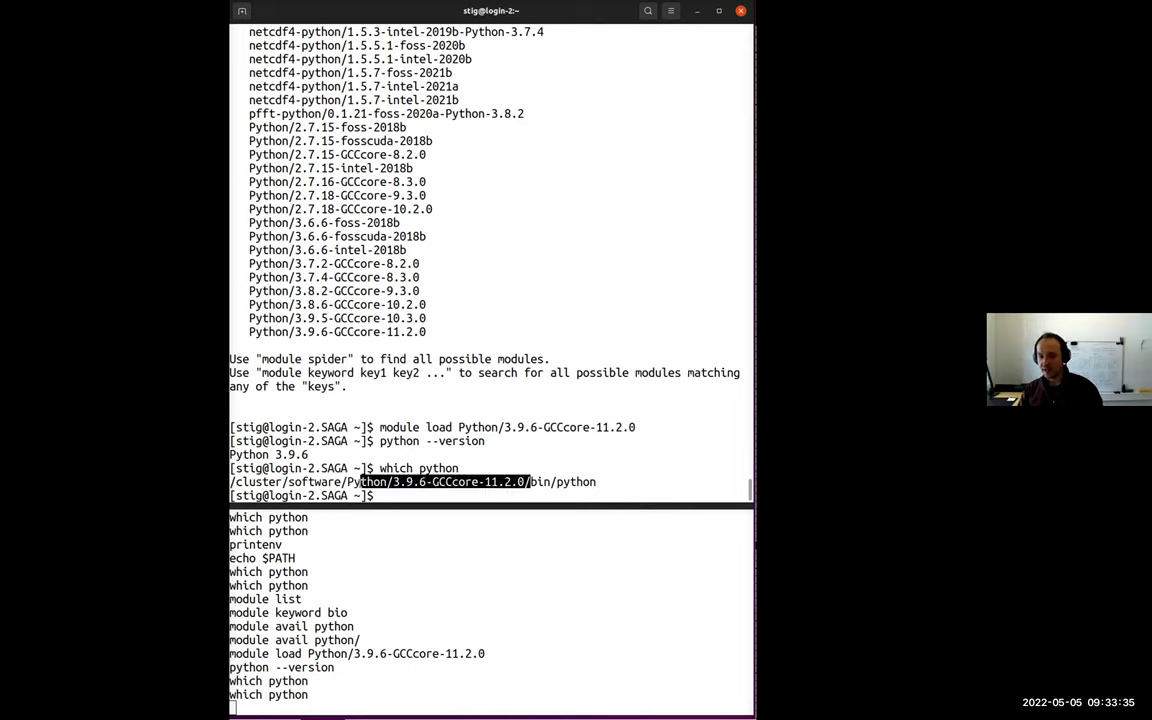
Step: Highlight the exact Python/3.9.6-GCCcore-11.2.0 directory name in the which python output
{"action": "left_click", "coordinate": [343, 482]}
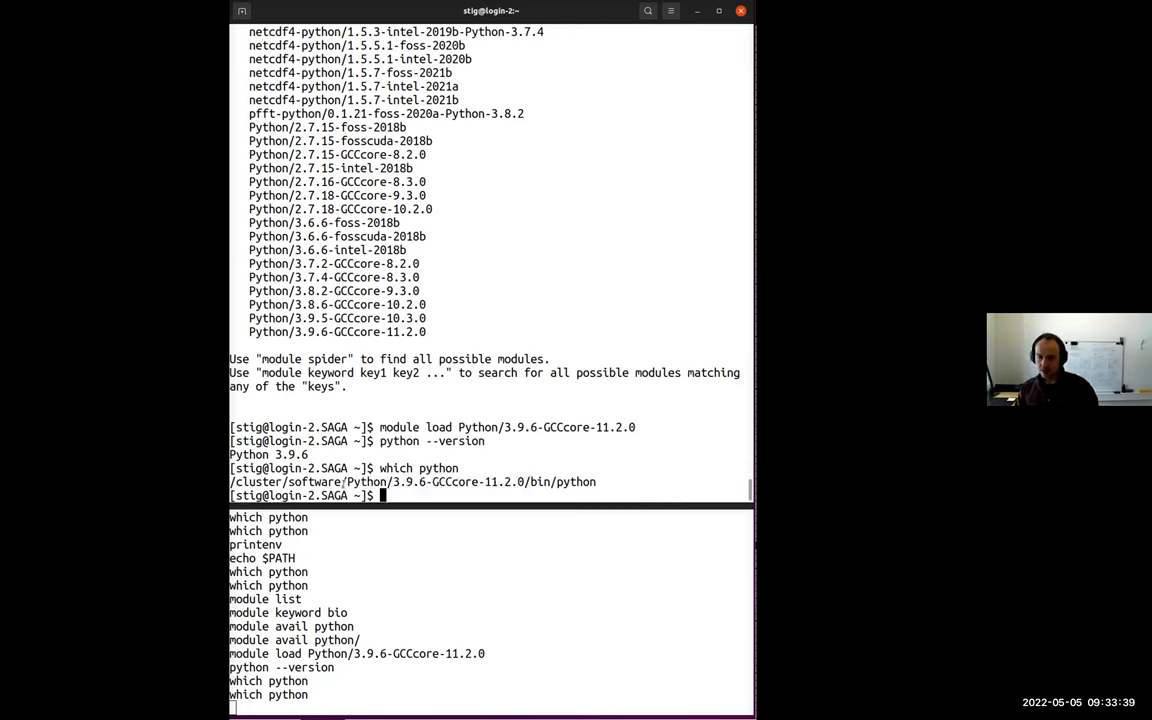
{"action": "left_click_drag", "start_coordinate": [346, 482], "coordinate": [524, 482]}
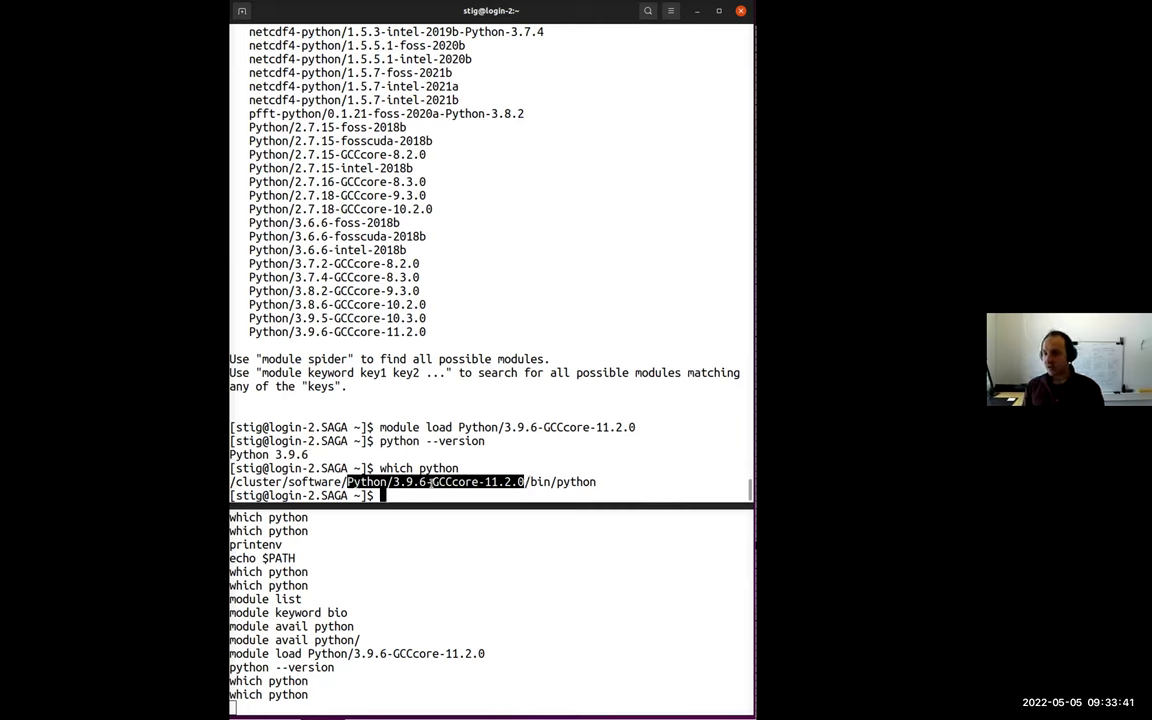
{"action": "left_click", "coordinate": [439, 462]}
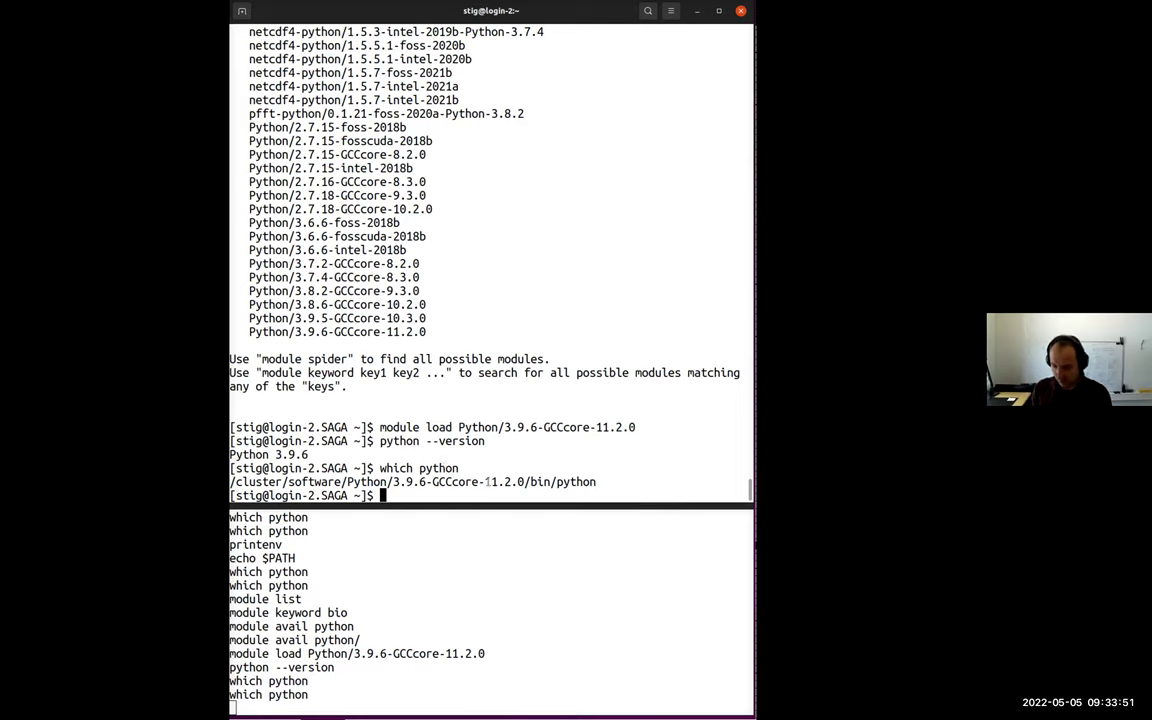
Step: Print the executable search path with echo $PATH
{"action": "type", "text": "ech"}
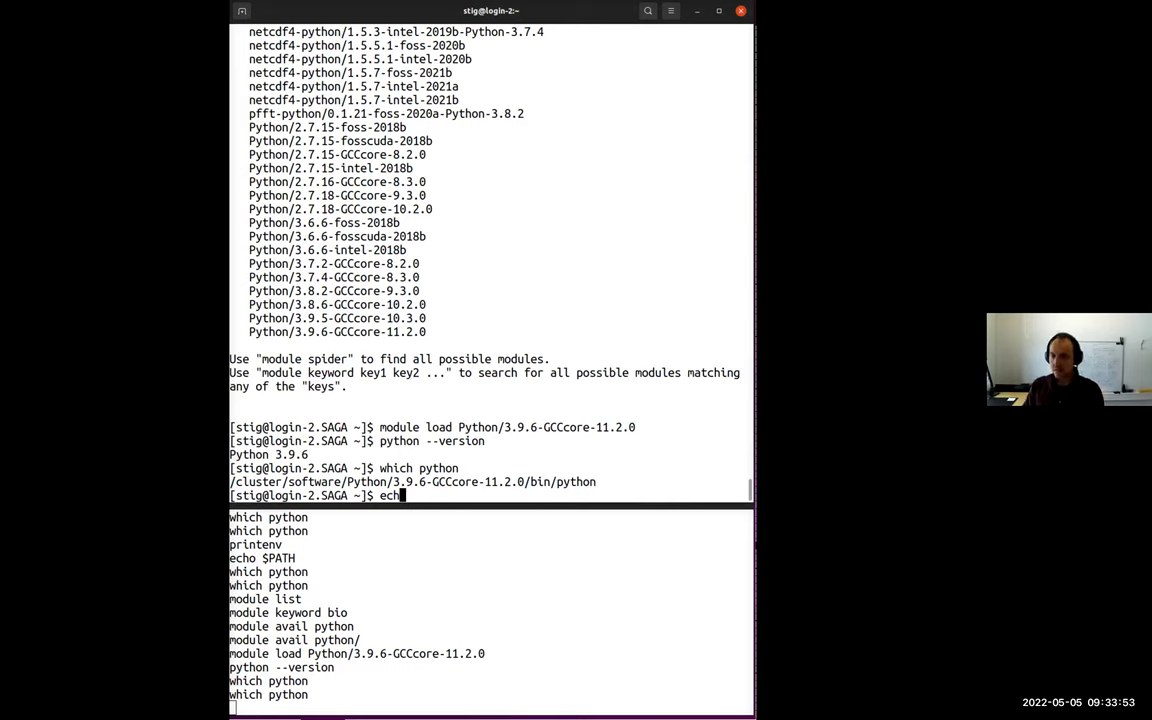
{"action": "type", "text": "o $PATH"}
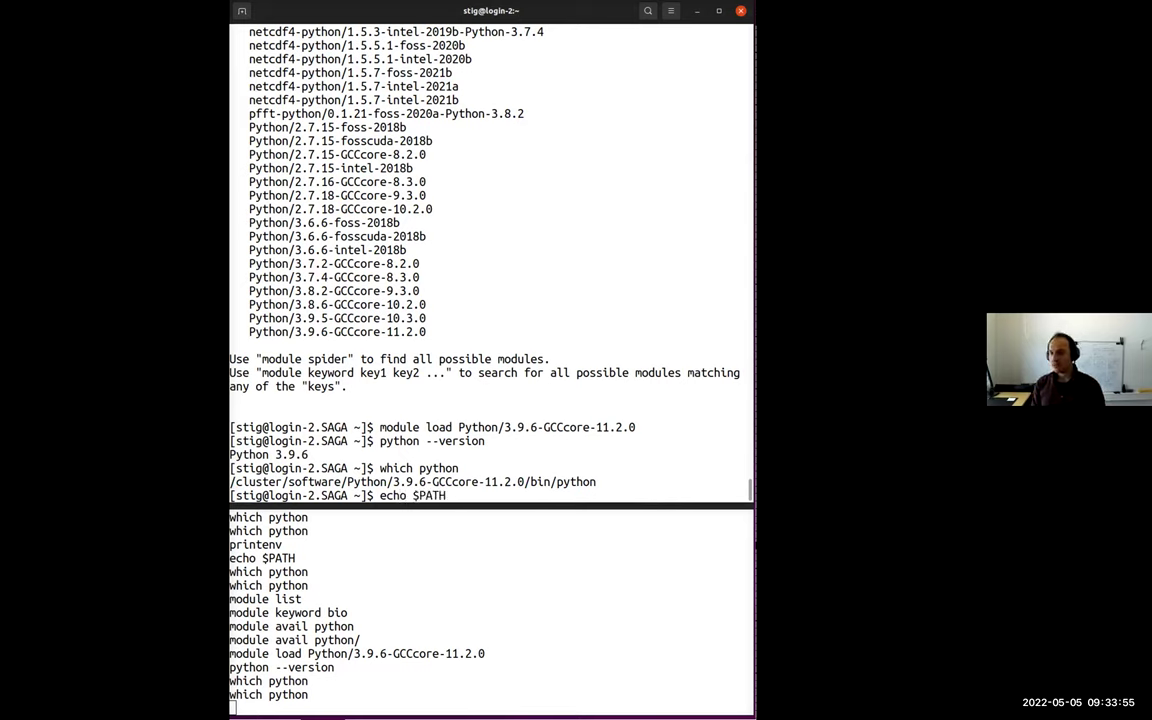
{"action": "key", "text": "Return"}
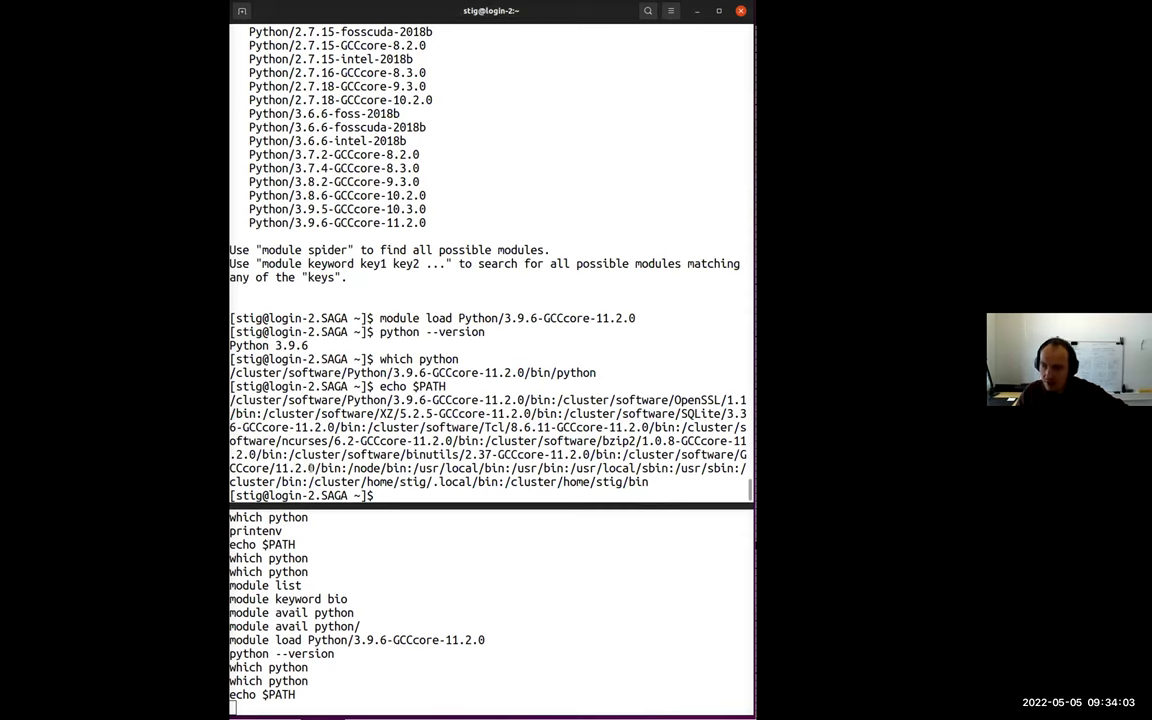
Step: Highlight the default directories, the module-added directories, and the Python bin entry in the PATH output
{"action": "left_click_drag", "start_coordinate": [347, 468], "coordinate": [648, 482]}
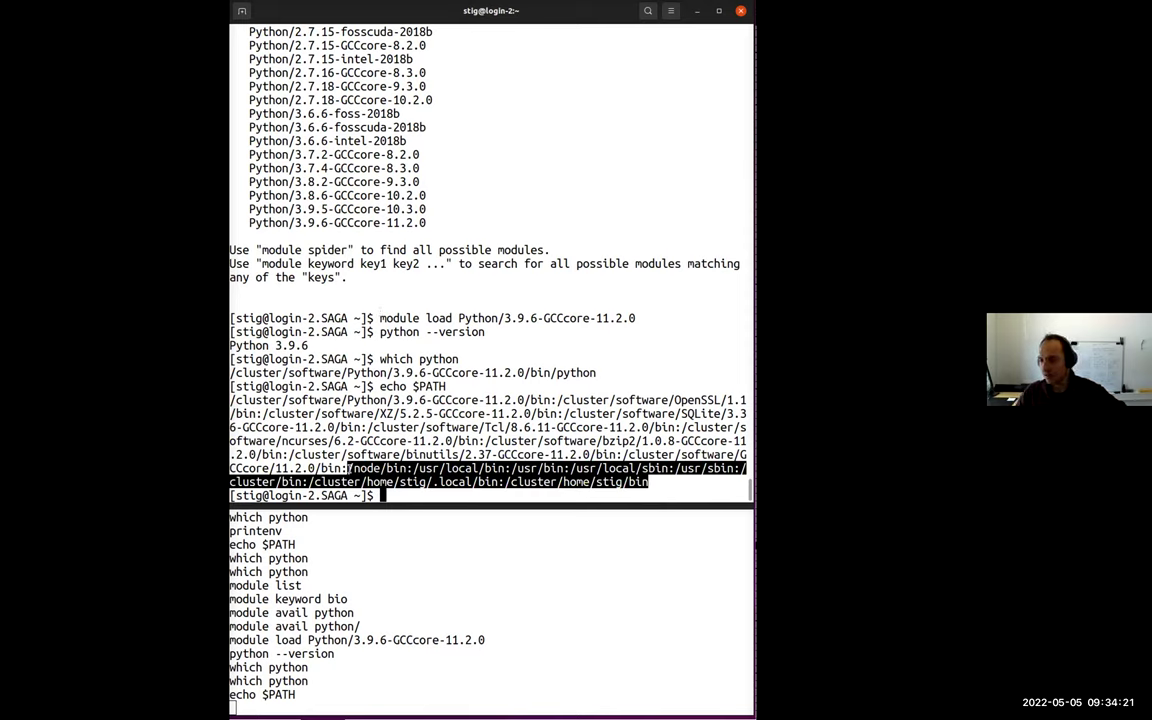
{"action": "left_click_drag", "start_coordinate": [348, 468], "coordinate": [231, 400]}
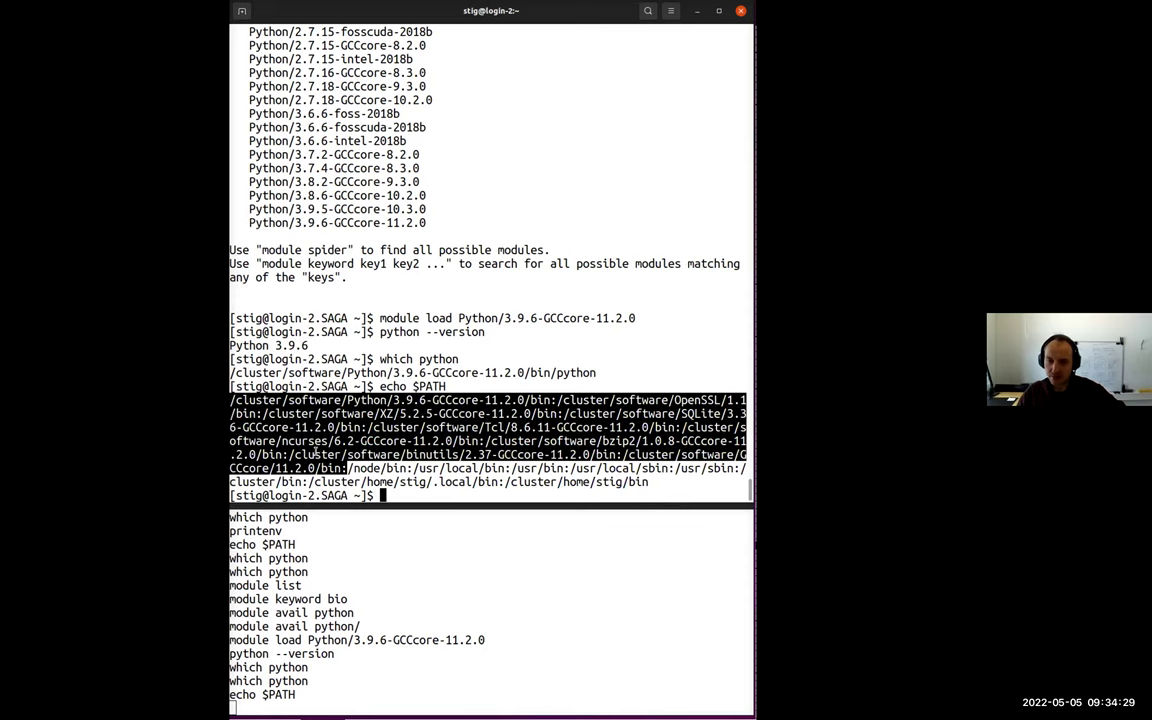
{"action": "left_click", "coordinate": [319, 405]}
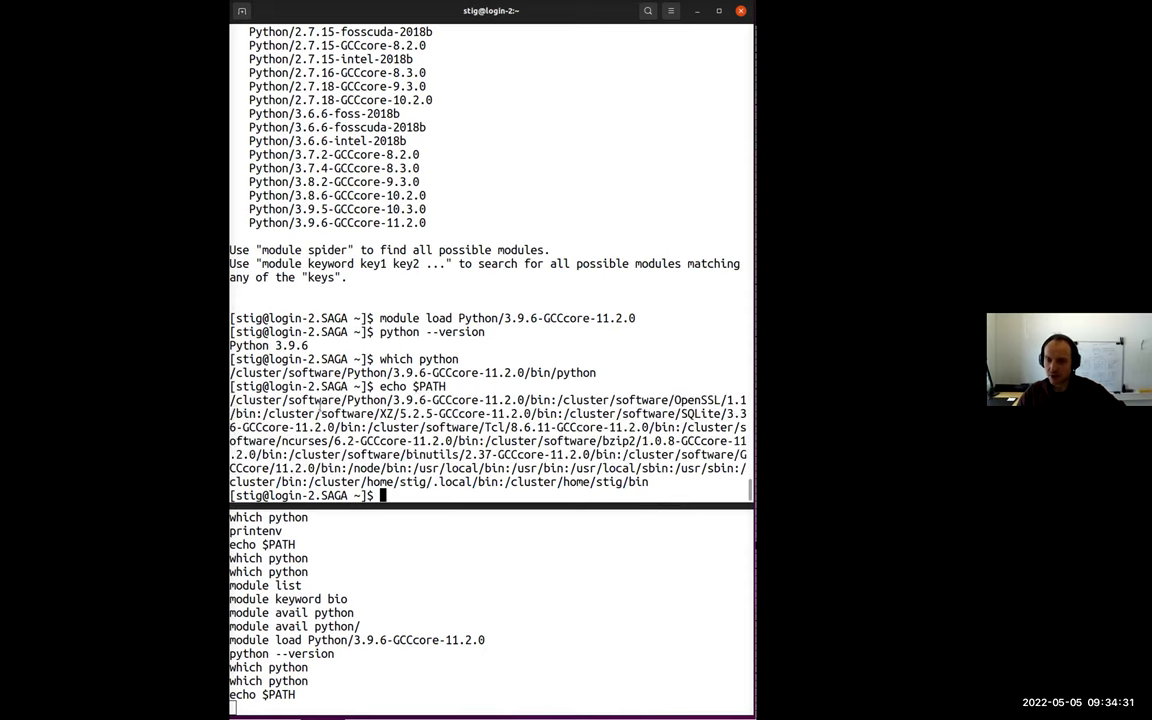
{"action": "left_click_drag", "start_coordinate": [231, 400], "coordinate": [550, 400]}
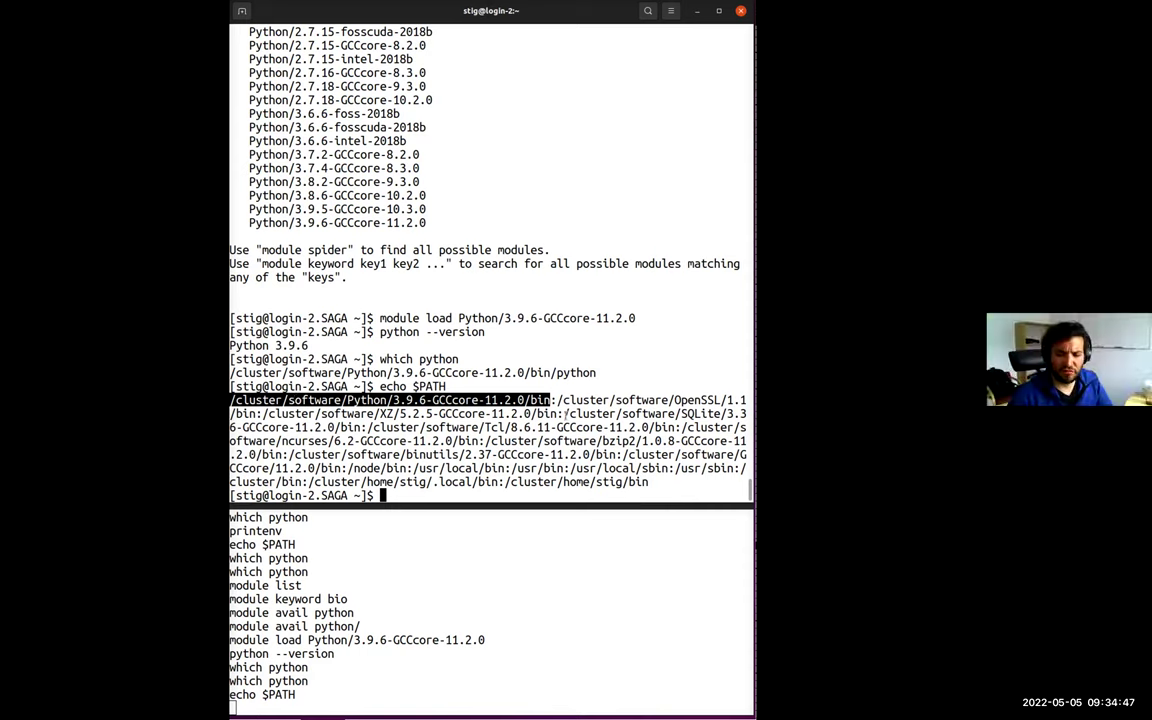
{"action": "left_click", "coordinate": [577, 427]}
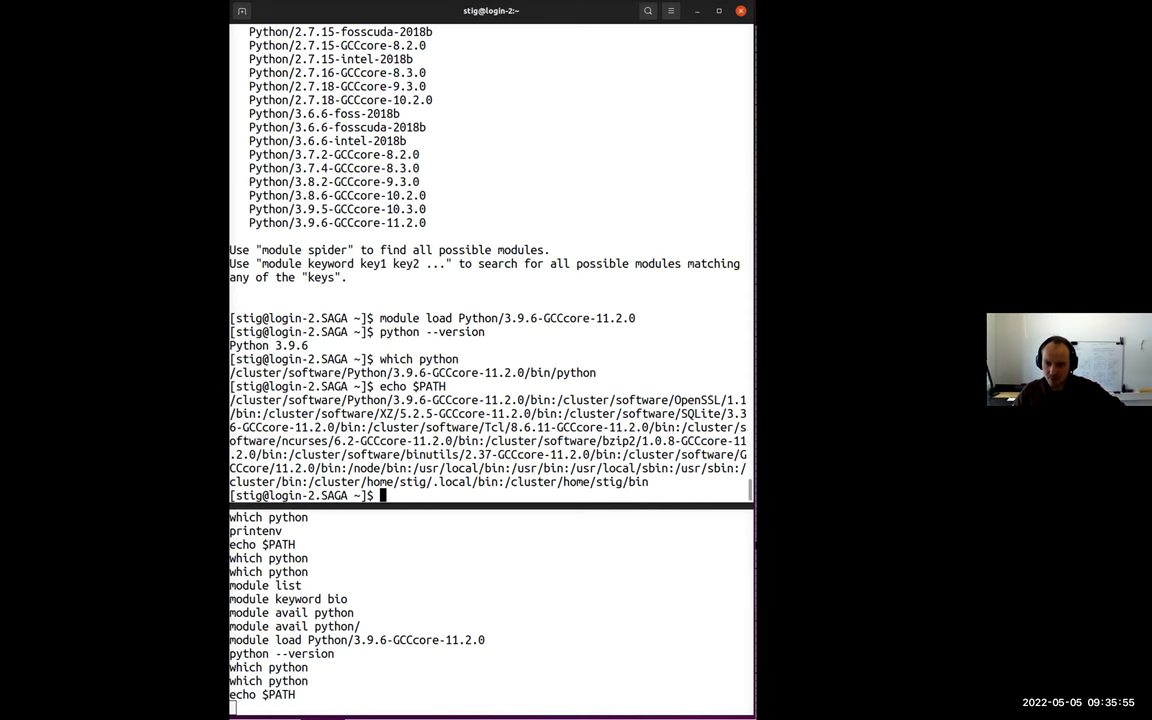
Step: Switch to the lesson page in the browser and highlight module purge in the job script under "Using software modules in scripts"
{"action": "key", "text": "alt+Tab"}
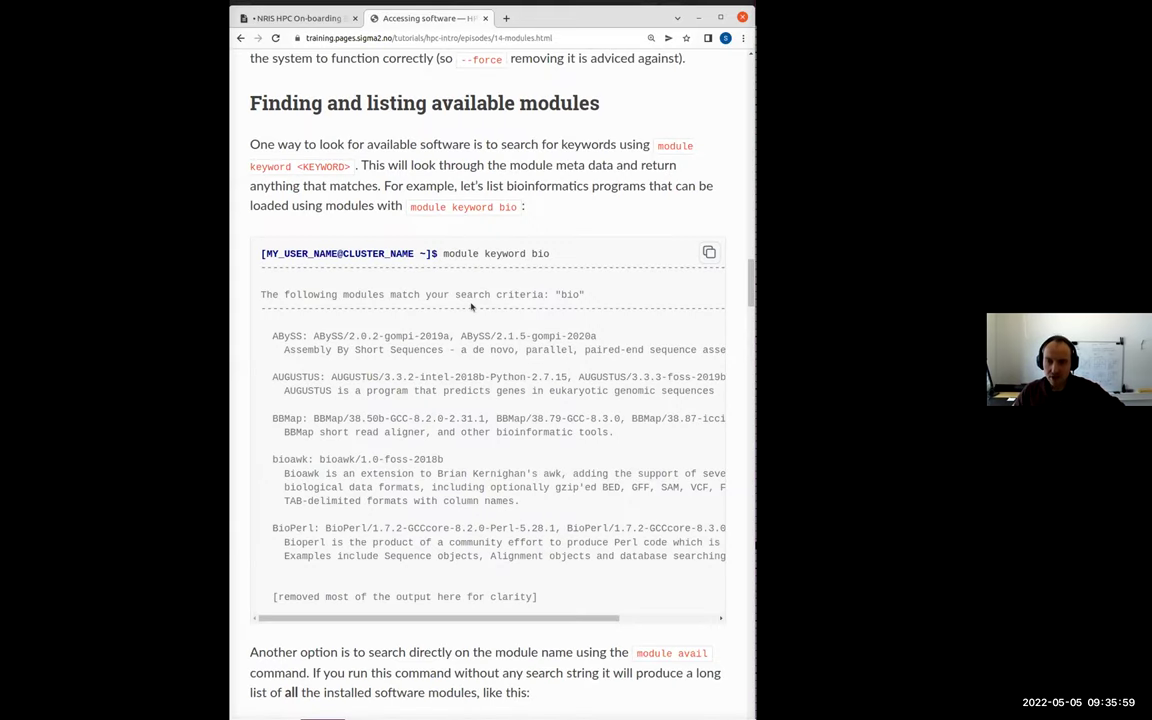
{"action": "scroll", "coordinate": [471, 307], "scroll_direction": "down", "scroll_amount": 10}
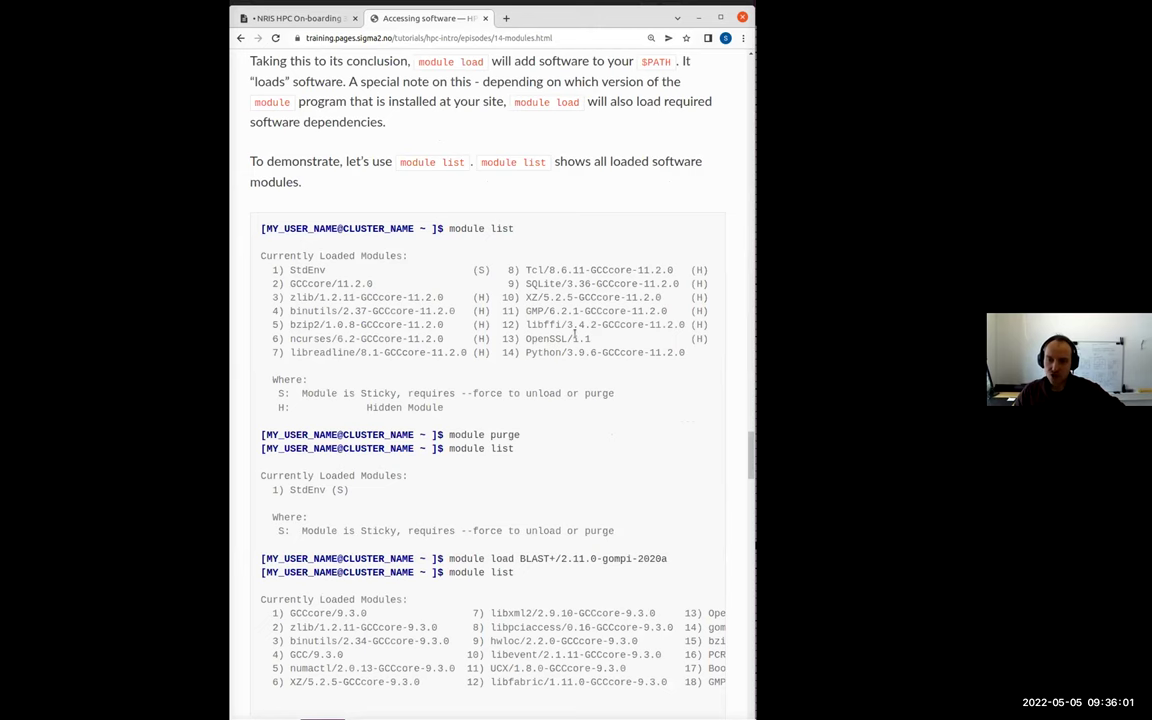
{"action": "scroll", "coordinate": [575, 324], "scroll_direction": "down", "scroll_amount": 10}
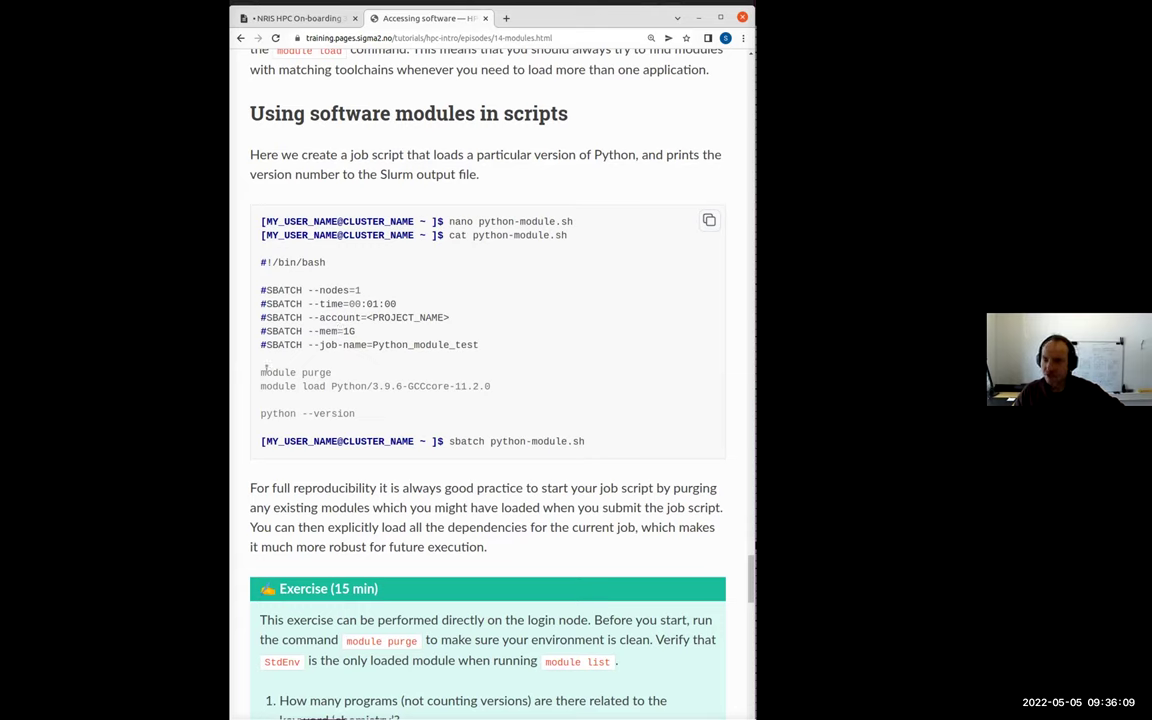
{"action": "left_click_drag", "start_coordinate": [262, 372], "coordinate": [329, 372]}
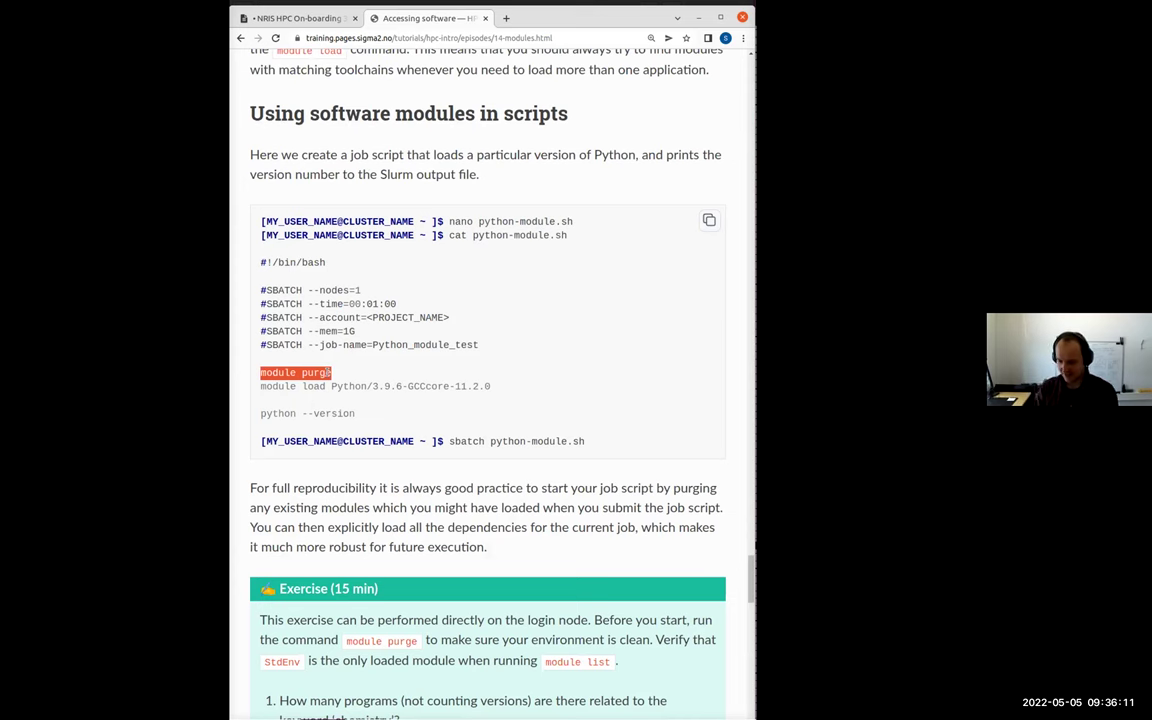
Step: Return to the terminal and display the currently loaded modules with module list
{"action": "key", "text": "alt+Tab"}
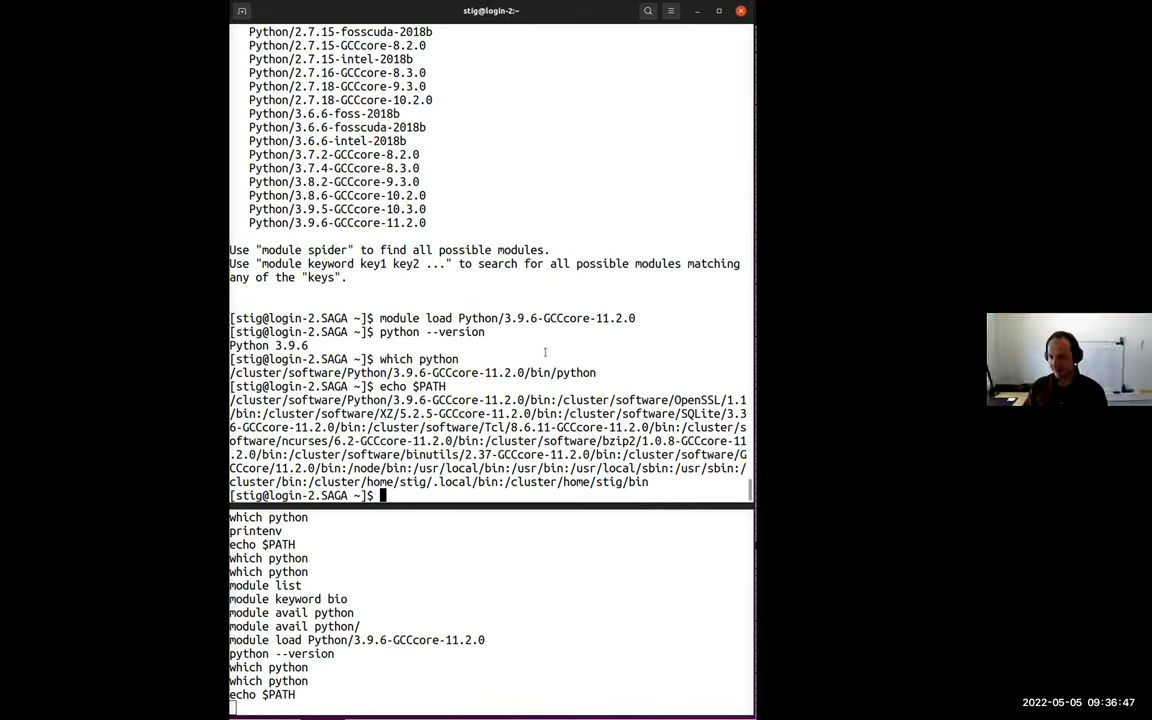
{"action": "type", "text": "module list"}
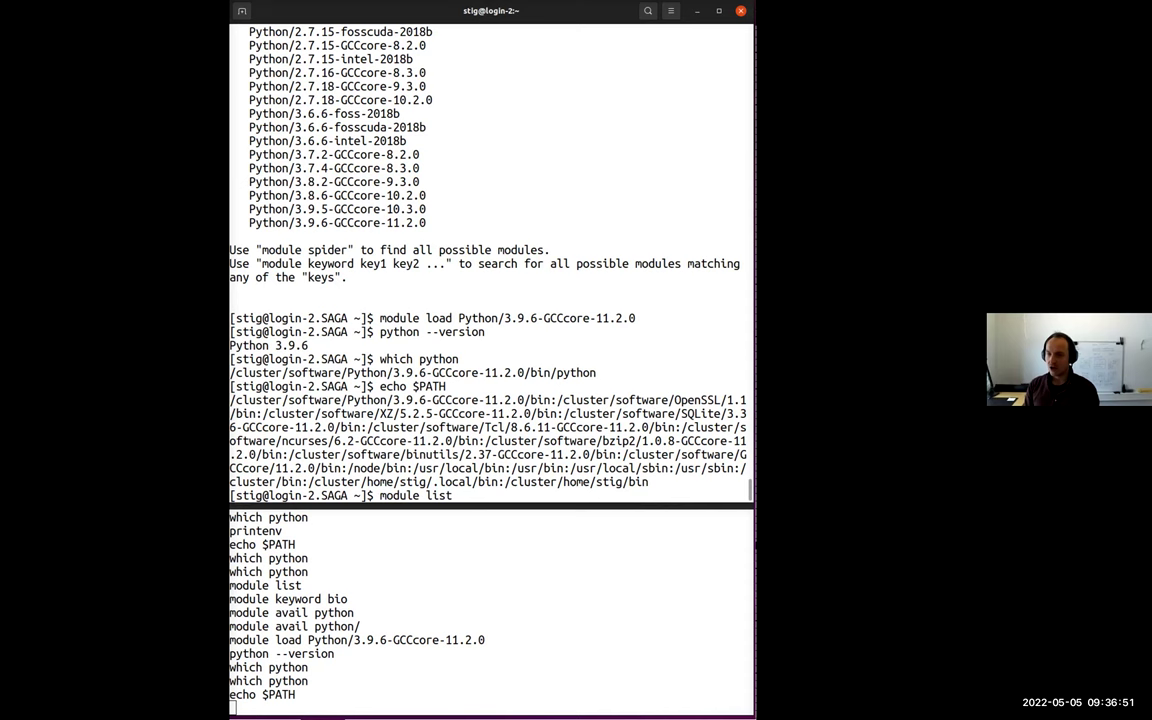
{"action": "key", "text": "Return"}
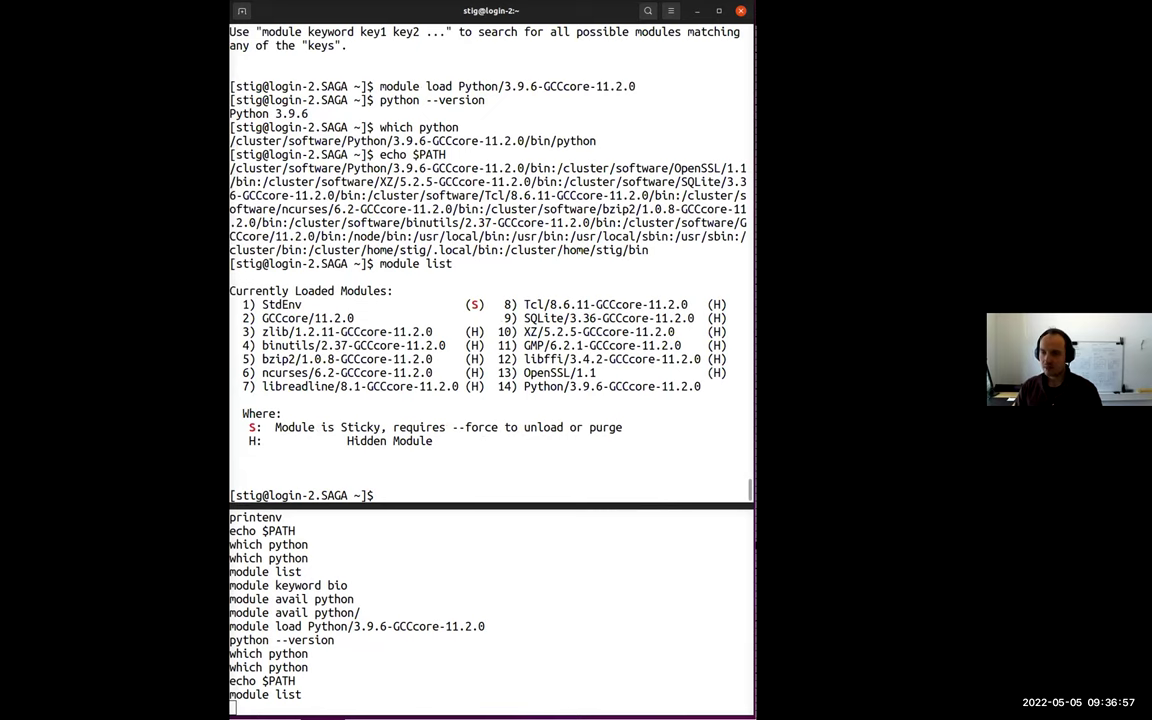
Step: Highlight the StdEnv and Python/3.9.6-GCCcore-11.2.0 entries in the loaded modules list
{"action": "double_click", "coordinate": [282, 304]}
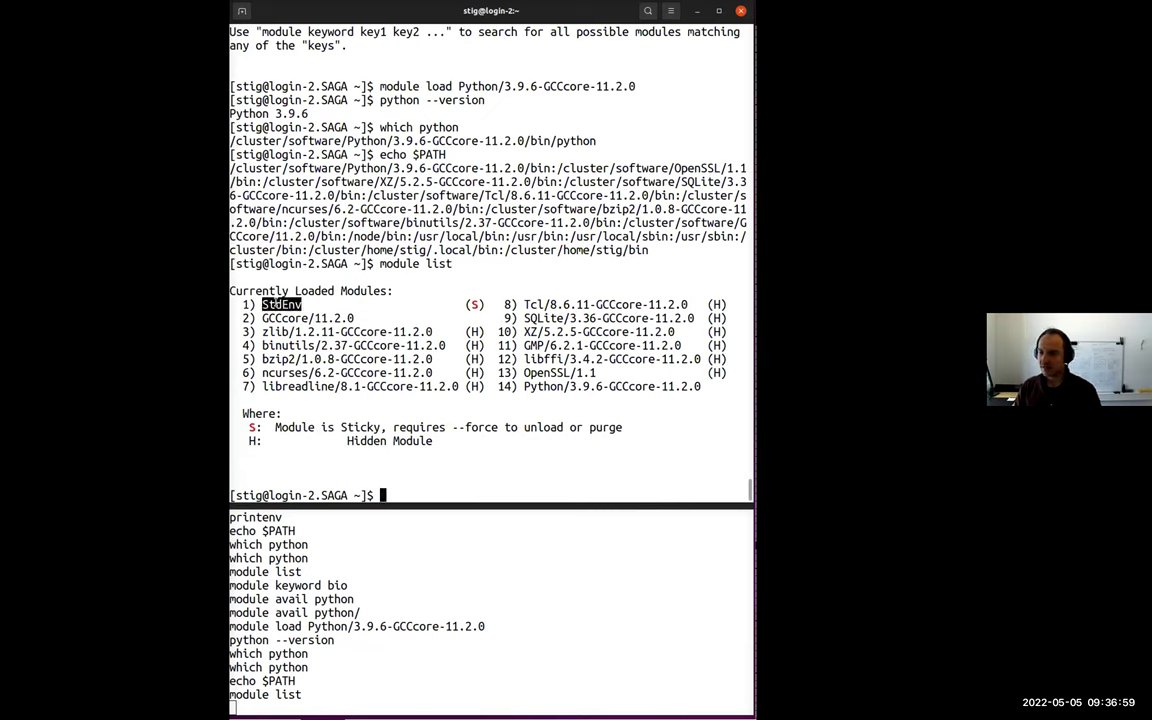
{"action": "double_click", "coordinate": [560, 386]}
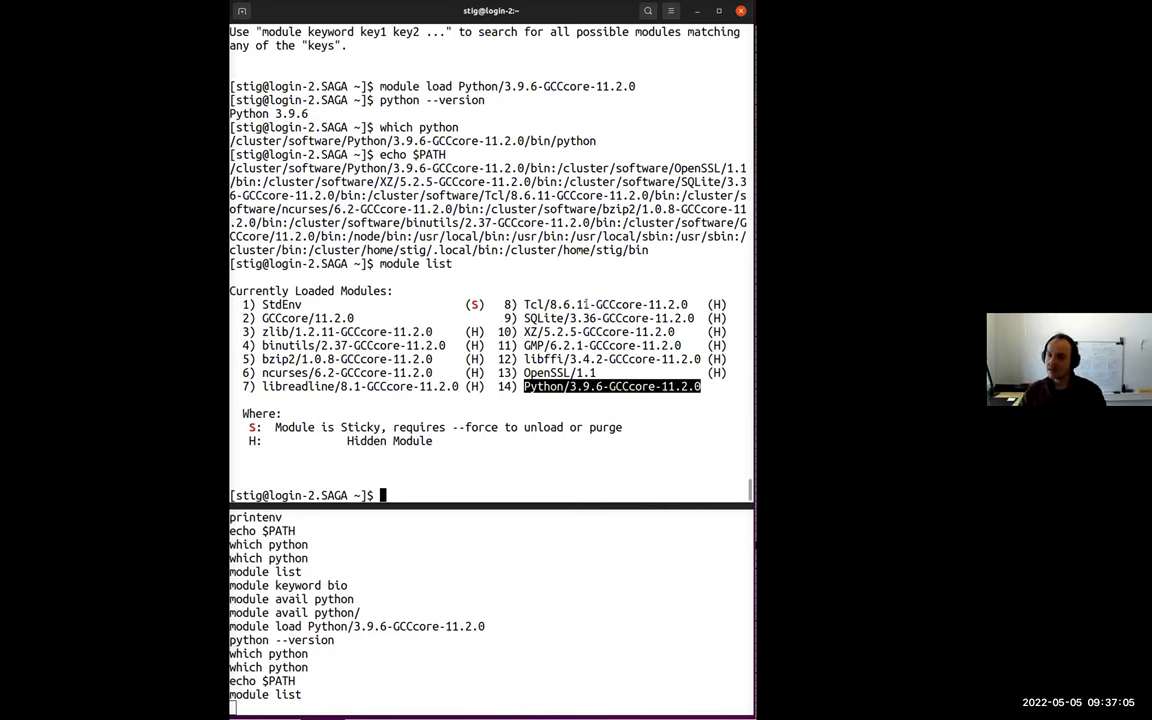
{"action": "left_click", "coordinate": [522, 336]}
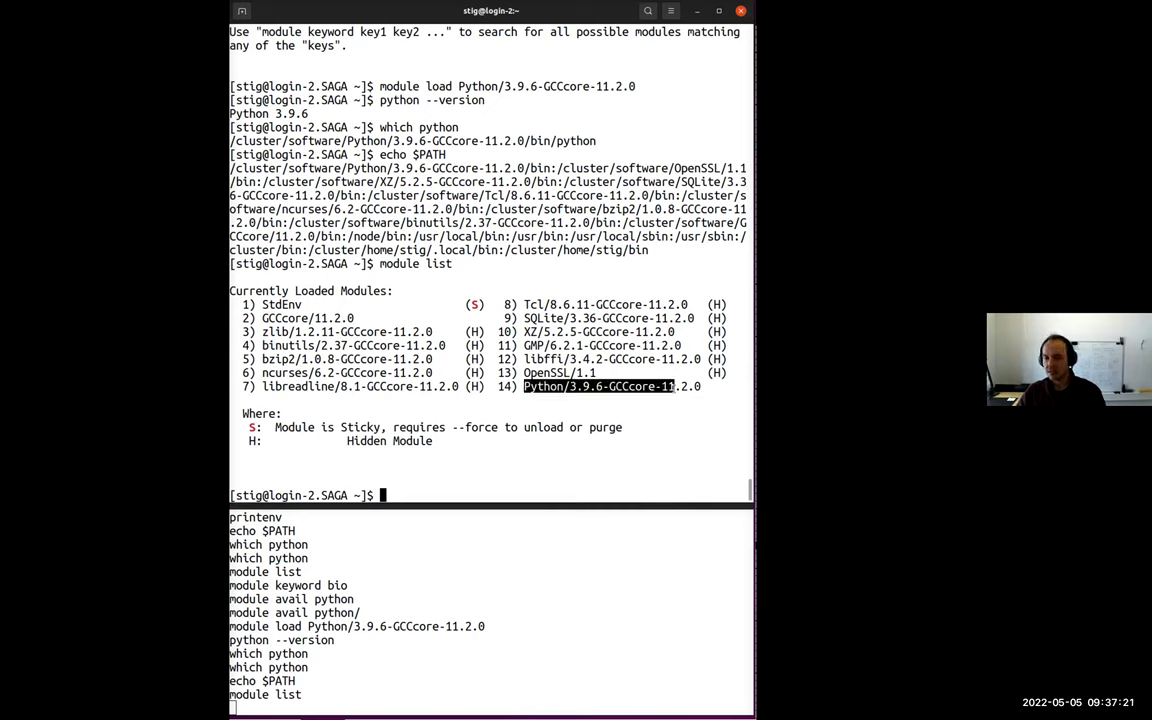
{"action": "left_click_drag", "start_coordinate": [674, 386], "coordinate": [702, 386]}
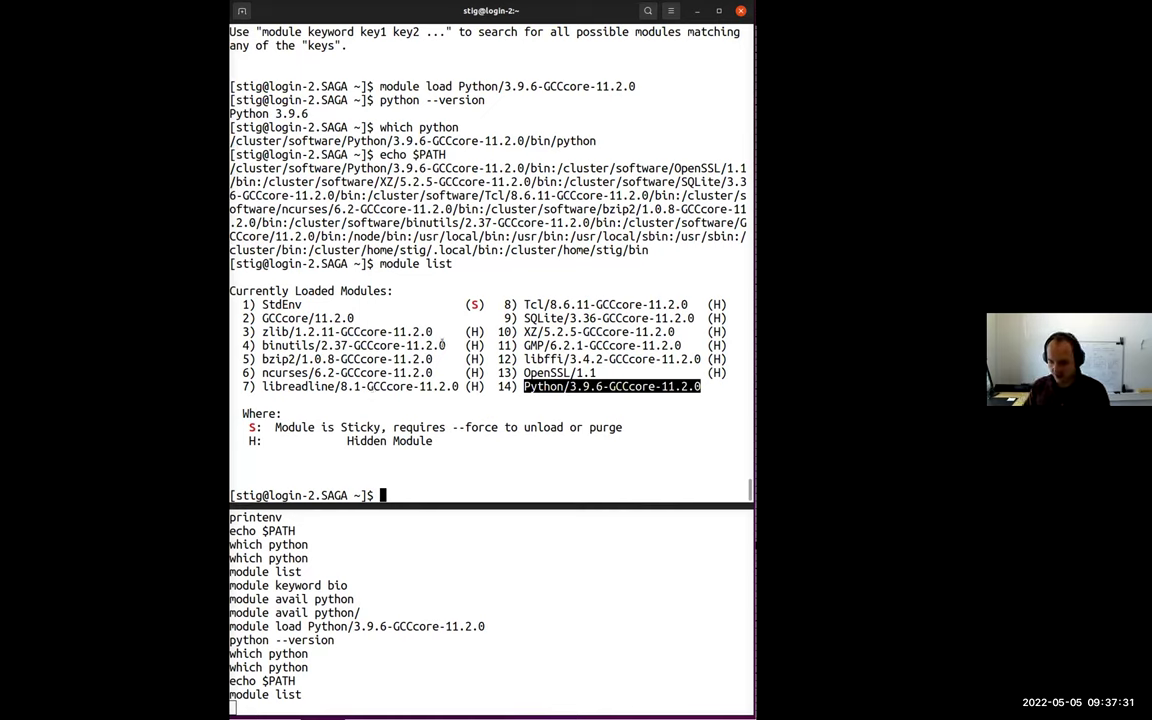
{"action": "left_click", "coordinate": [577, 359]}
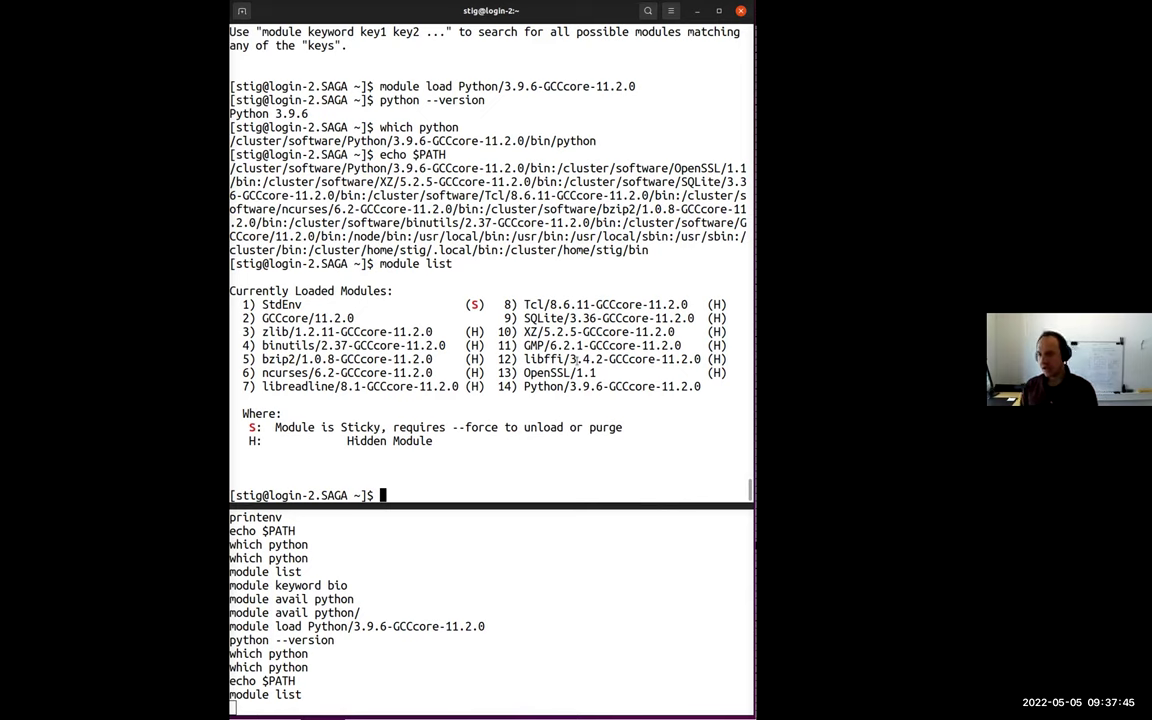
Step: Unload Python/3.9.6-GCCcore-11.2.0 with module unload instead of module purge, and check the remaining modules with module list
{"action": "type", "text": "module purg"}
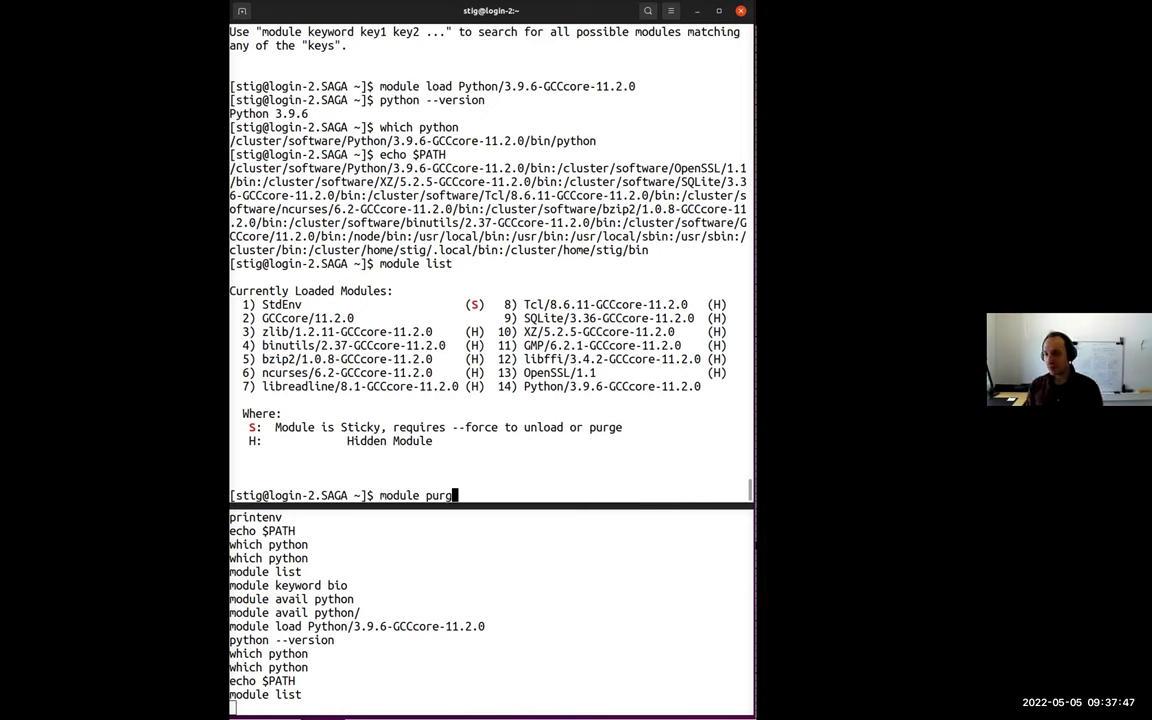
{"action": "type", "text": "e"}
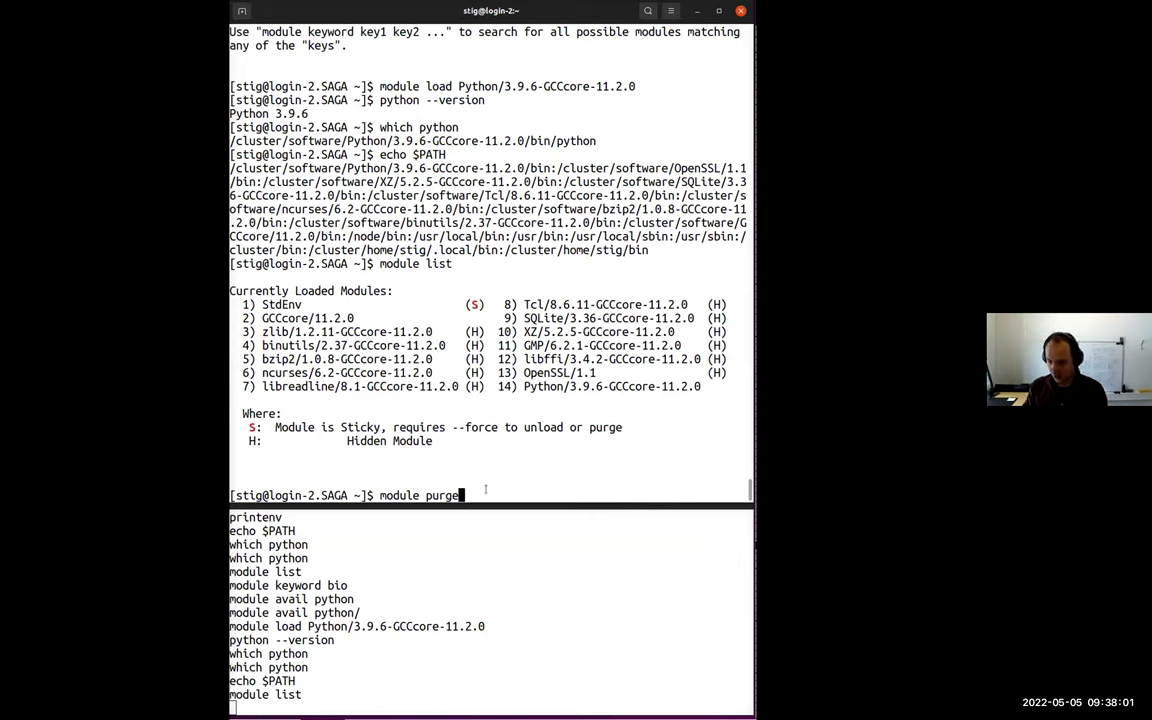
{"action": "key", "text": "BackSpace"}
{"action": "key", "text": "BackSpace"}
{"action": "key", "text": "BackSpace"}
{"action": "key", "text": "BackSpace"}
{"action": "key", "text": "BackSpace"}
{"action": "type", "text": "unload "}
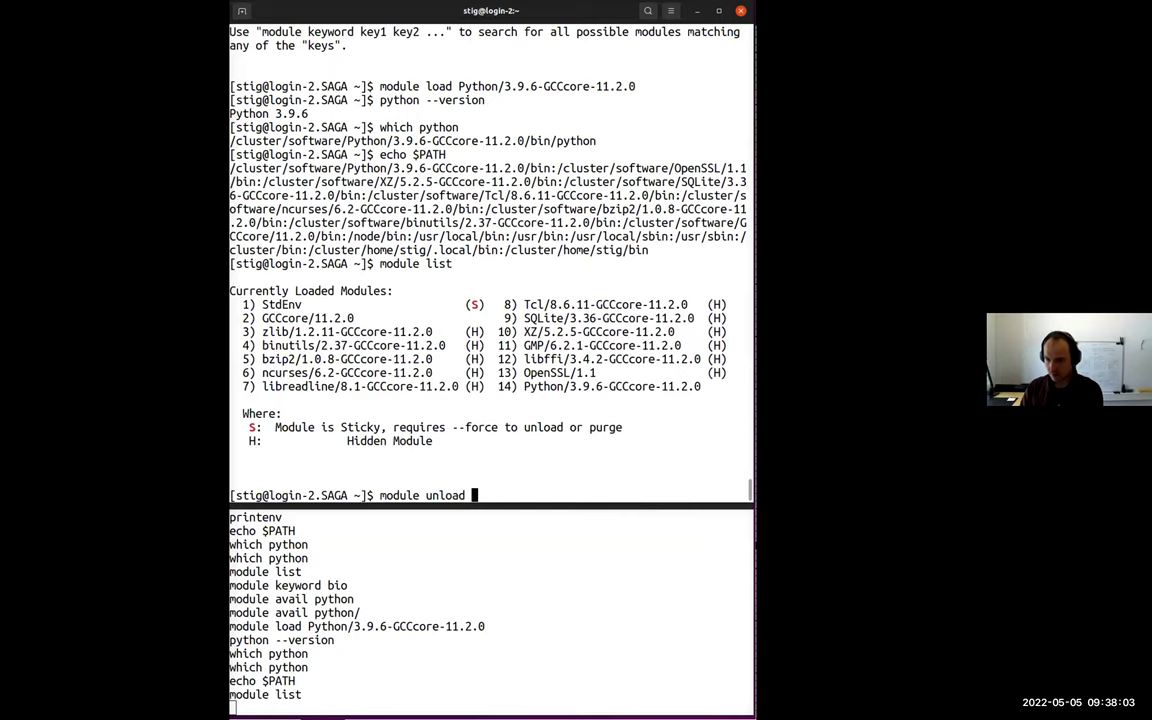
{"action": "type", "text": "P"}
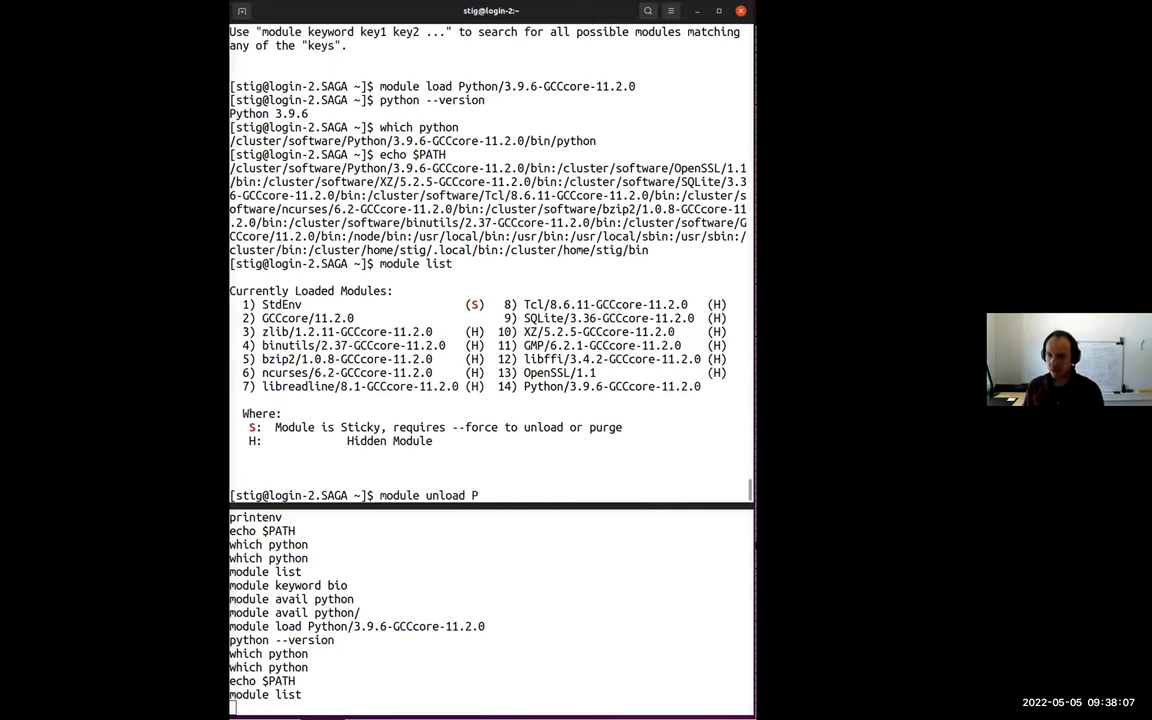
{"action": "double_click", "coordinate": [611, 386]}
{"action": "key", "text": "Tab"}
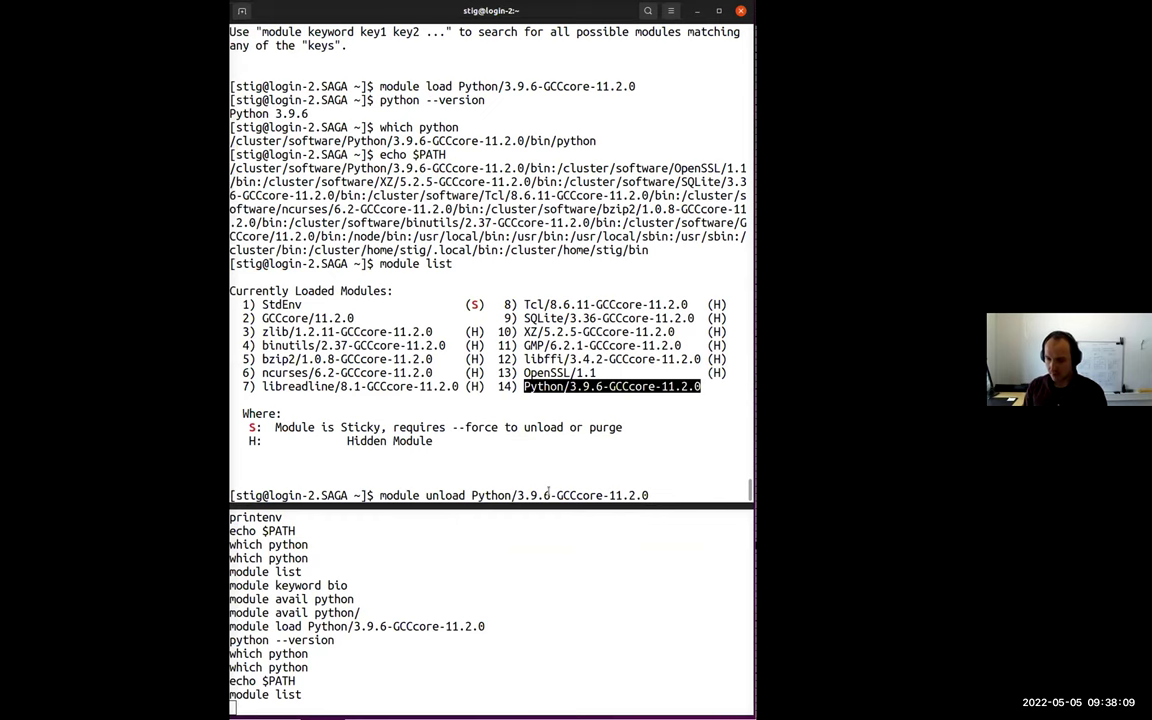
{"action": "key", "text": "Return"}
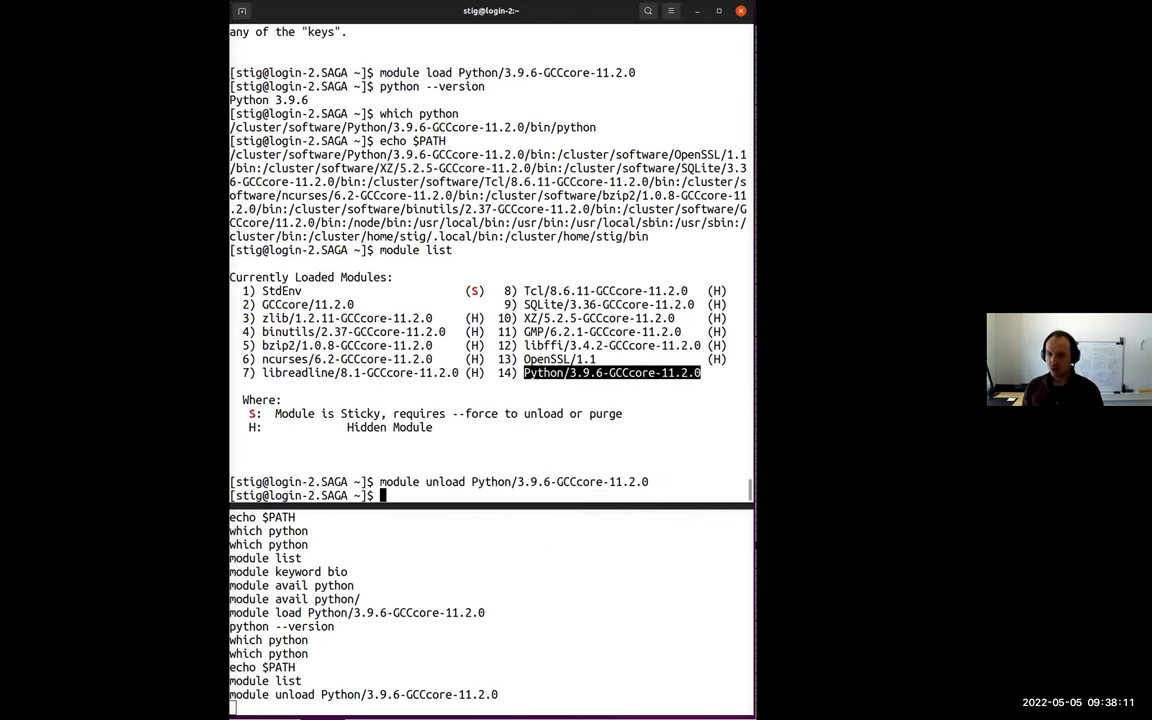
{"action": "type", "text": "module list"}
{"action": "key", "text": "Return"}
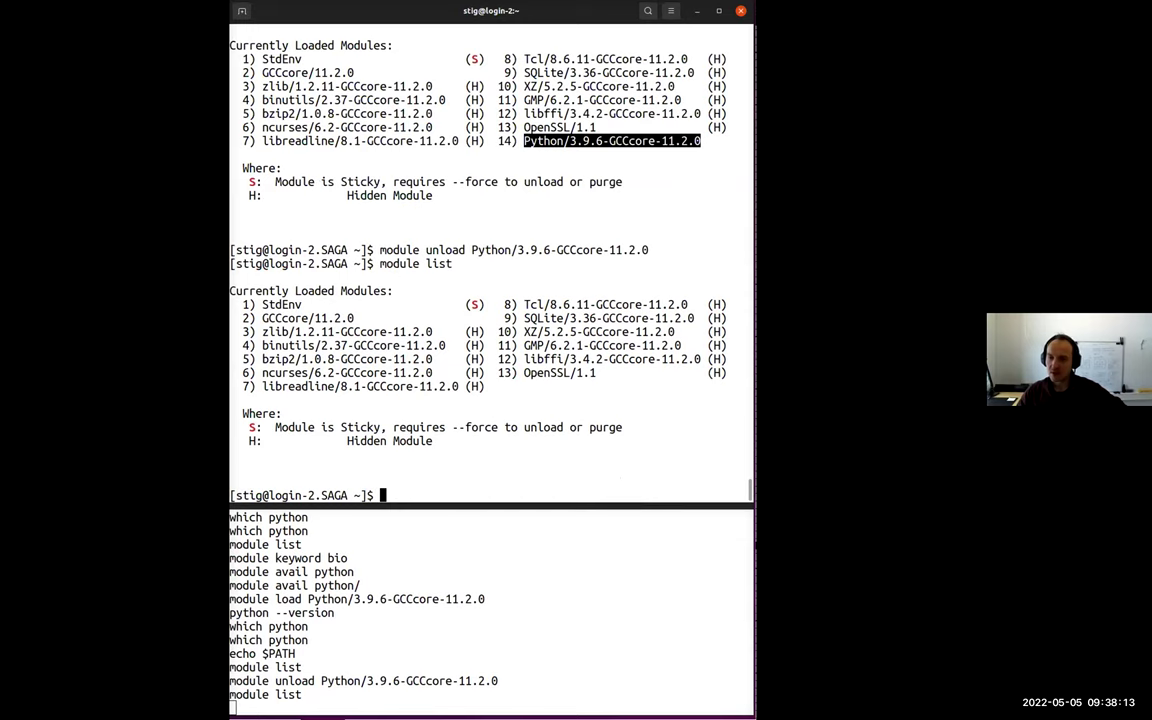
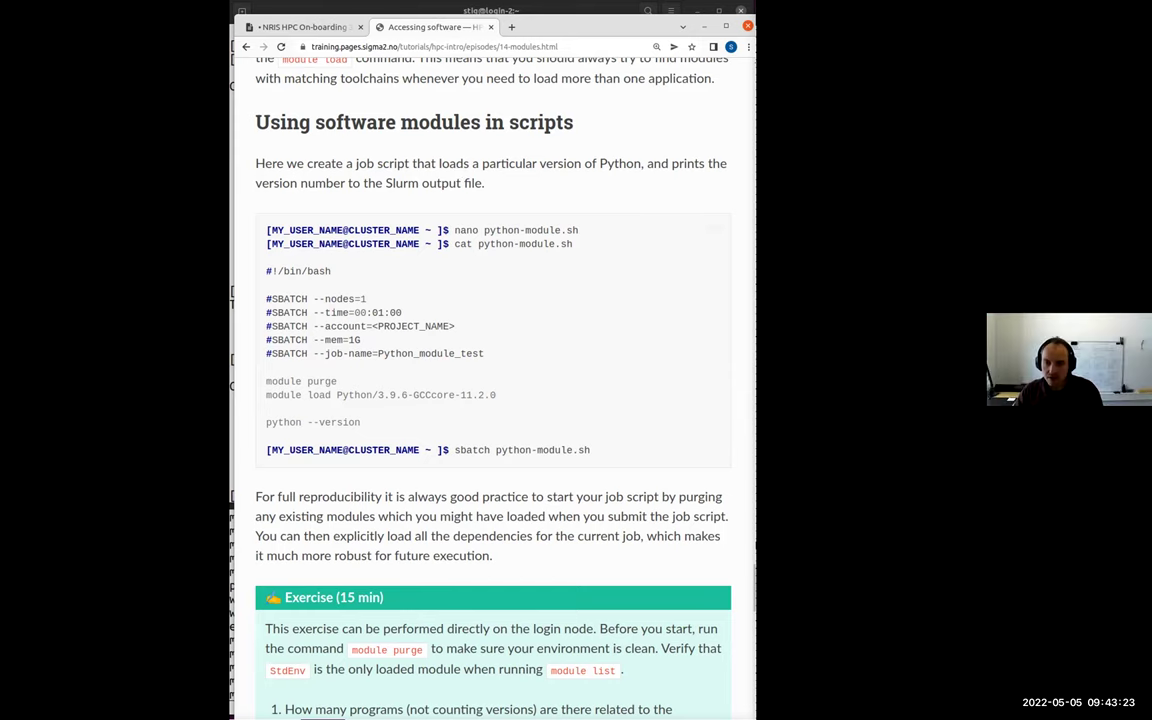
Step: Move the browser window up and examine the lesson's exercise instructions, marking the module purge command
{"action": "left_click_drag", "start_coordinate": [561, 27], "coordinate": [555, 11]}
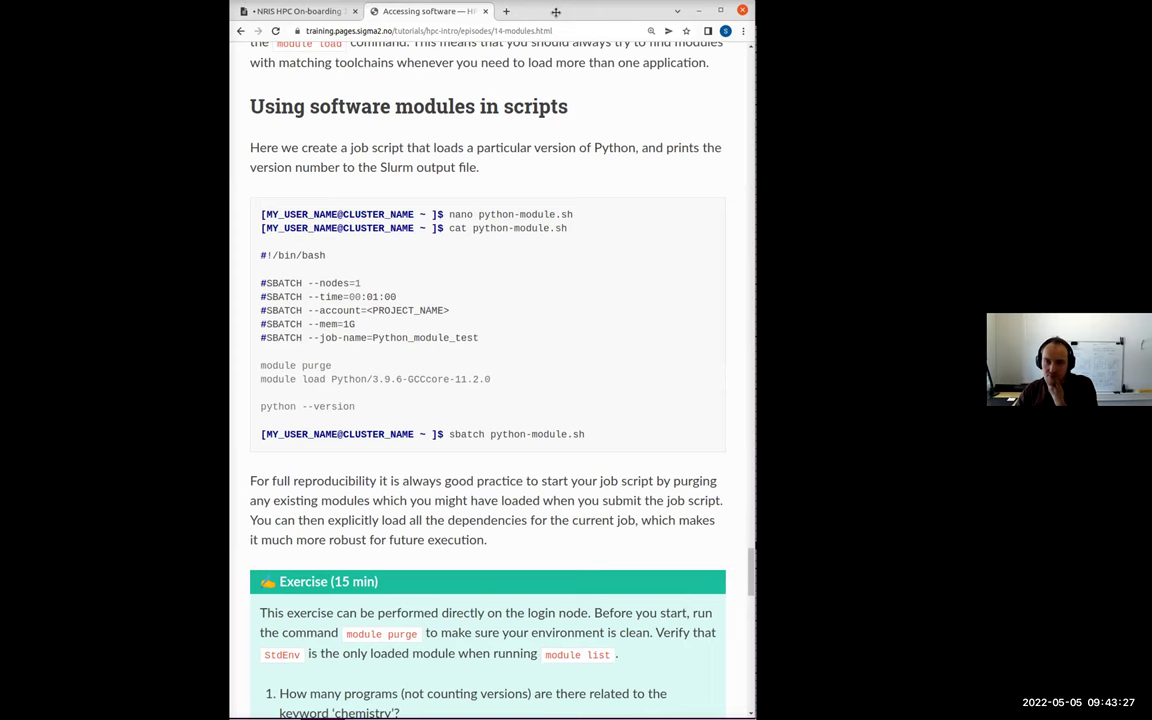
{"action": "scroll", "coordinate": [430, 333], "scroll_direction": "down", "scroll_amount": 5}
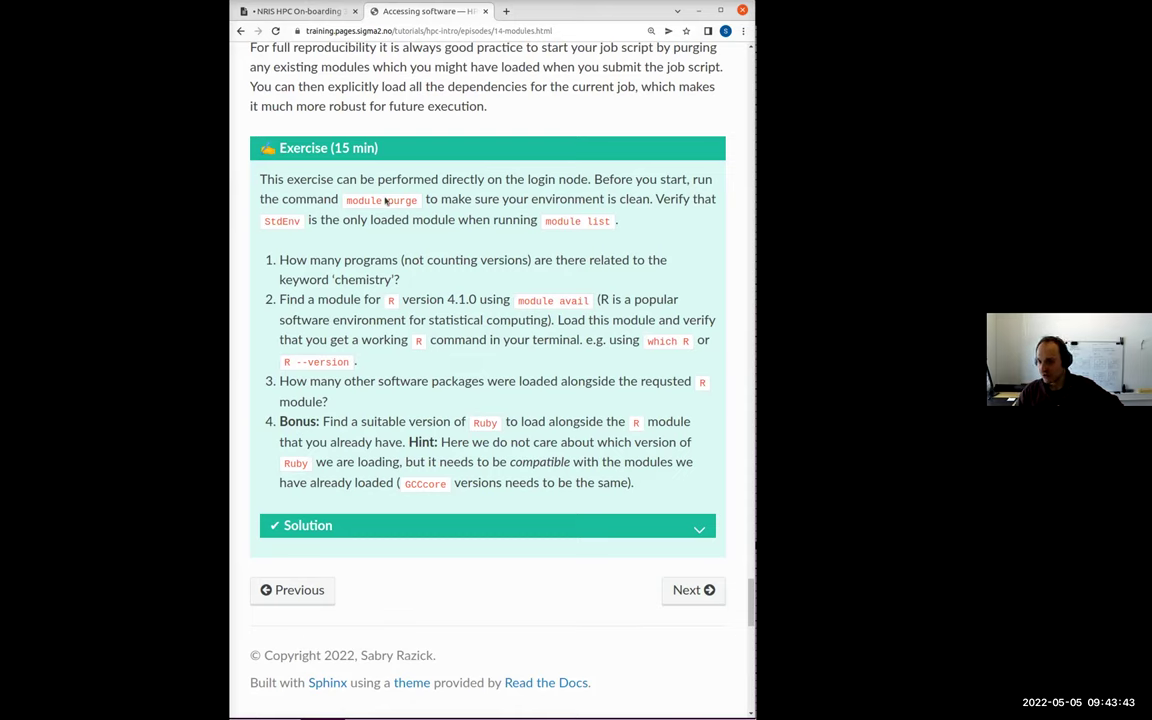
{"action": "left_click_drag", "start_coordinate": [385, 200], "coordinate": [347, 200]}
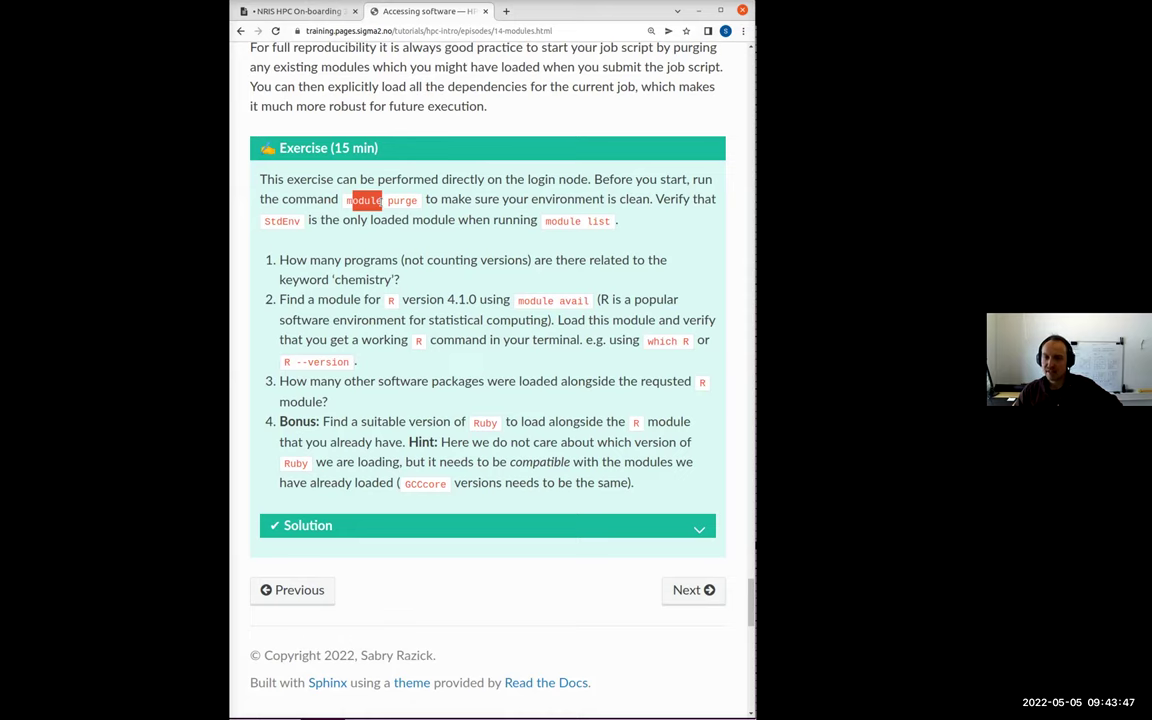
{"action": "left_click", "coordinate": [403, 203]}
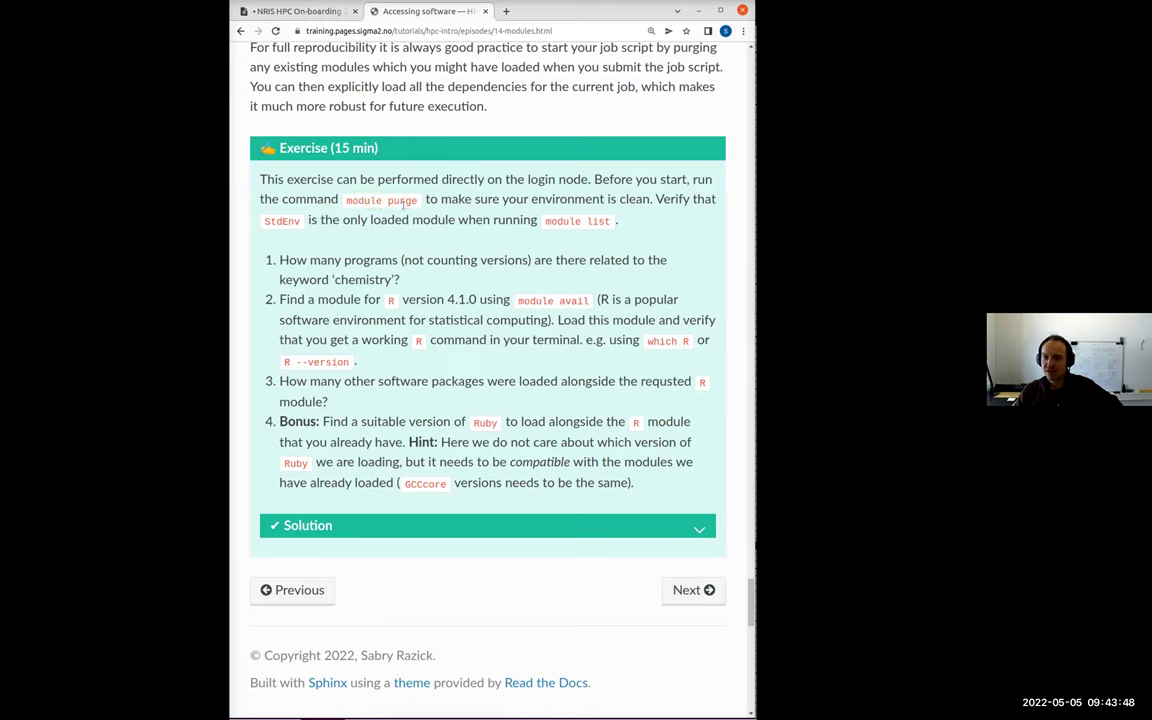
Step: Highlight the StdEnv module name in the exercise instructions, then clear the selection
{"action": "double_click", "coordinate": [282, 221]}
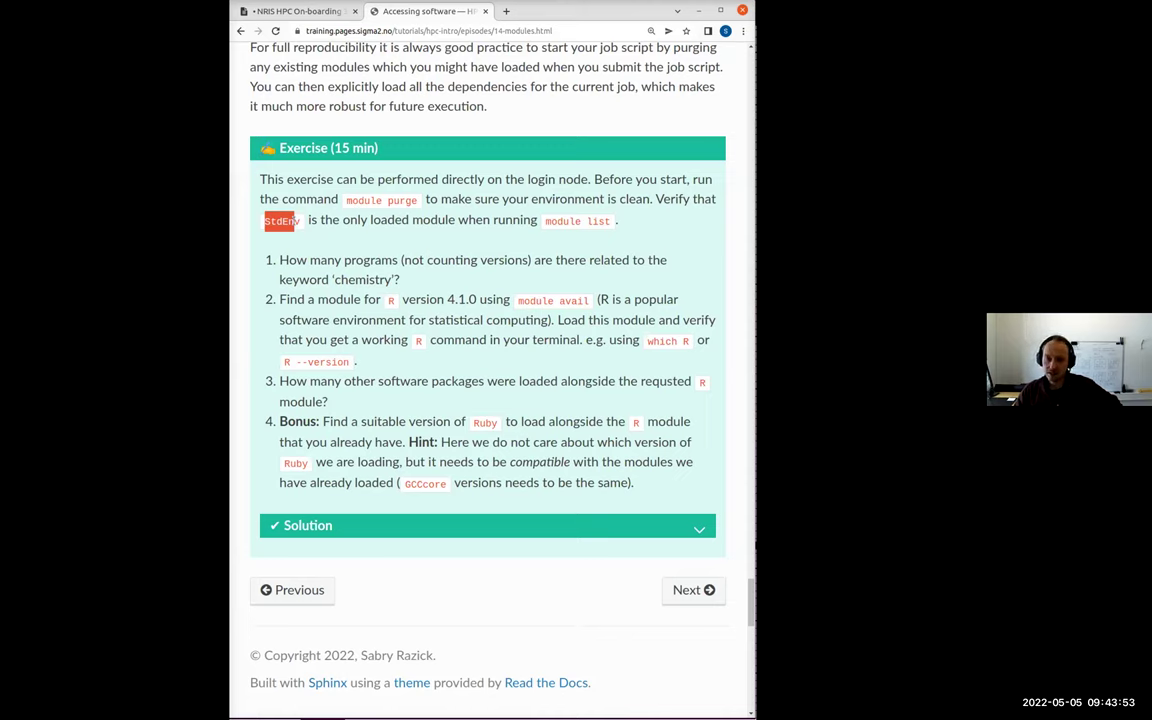
{"action": "left_click", "coordinate": [515, 209]}
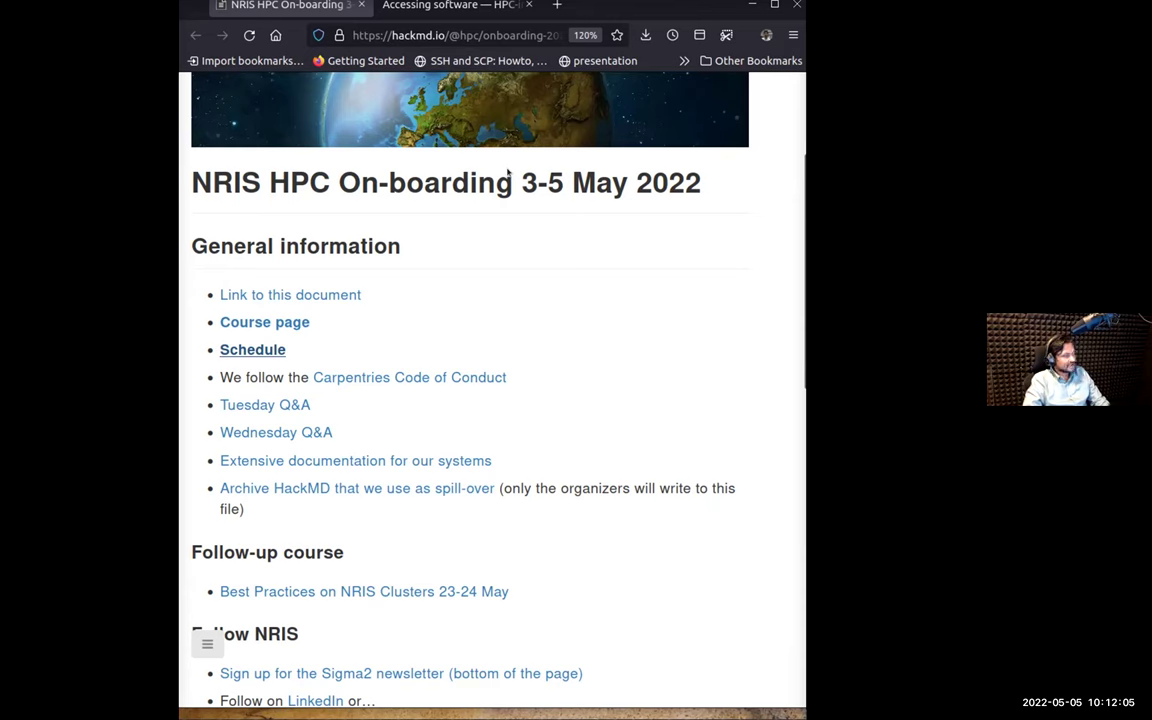
Step: Open the course page from the NRIS HPC On-boarding document and open the Transferring files lesson from the Day2 schedule
{"action": "left_click", "coordinate": [284, 324]}
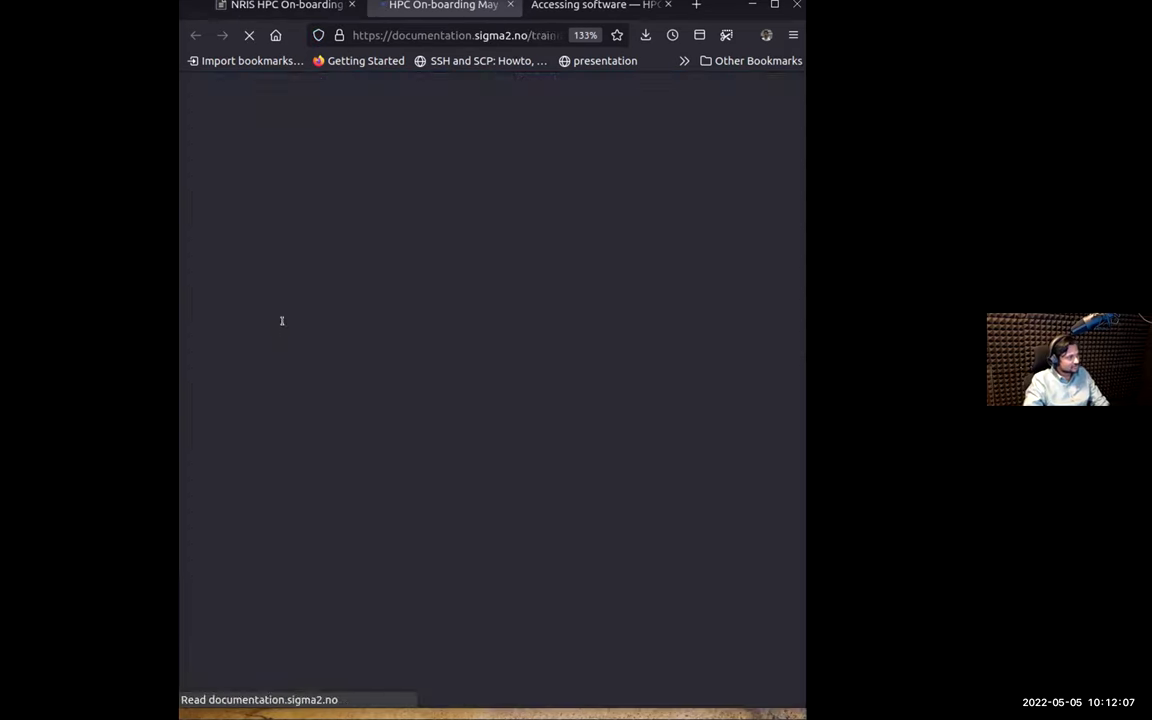
{"action": "scroll", "coordinate": [517, 480], "scroll_direction": "down", "scroll_amount": 5}
{"action": "scroll", "coordinate": [521, 484], "scroll_direction": "down", "scroll_amount": 8}
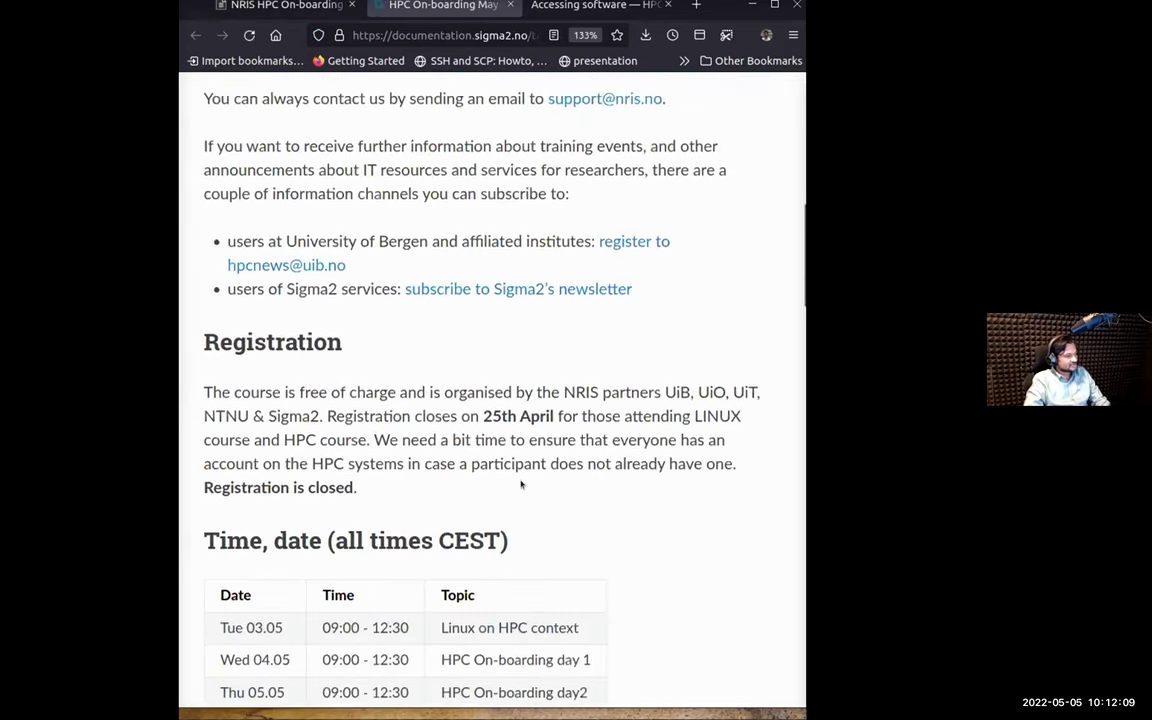
{"action": "scroll", "coordinate": [492, 518], "scroll_direction": "down", "scroll_amount": 5}
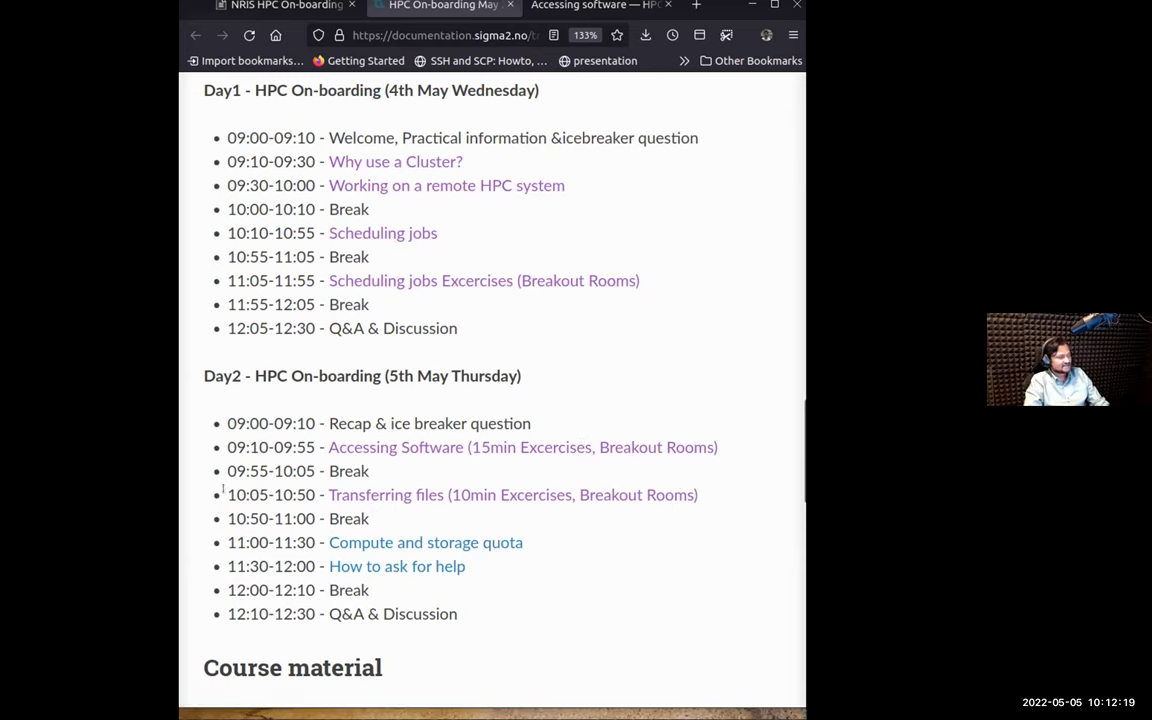
{"action": "left_click_drag", "start_coordinate": [226, 495], "coordinate": [756, 491]}
{"action": "left_click", "coordinate": [682, 495]}
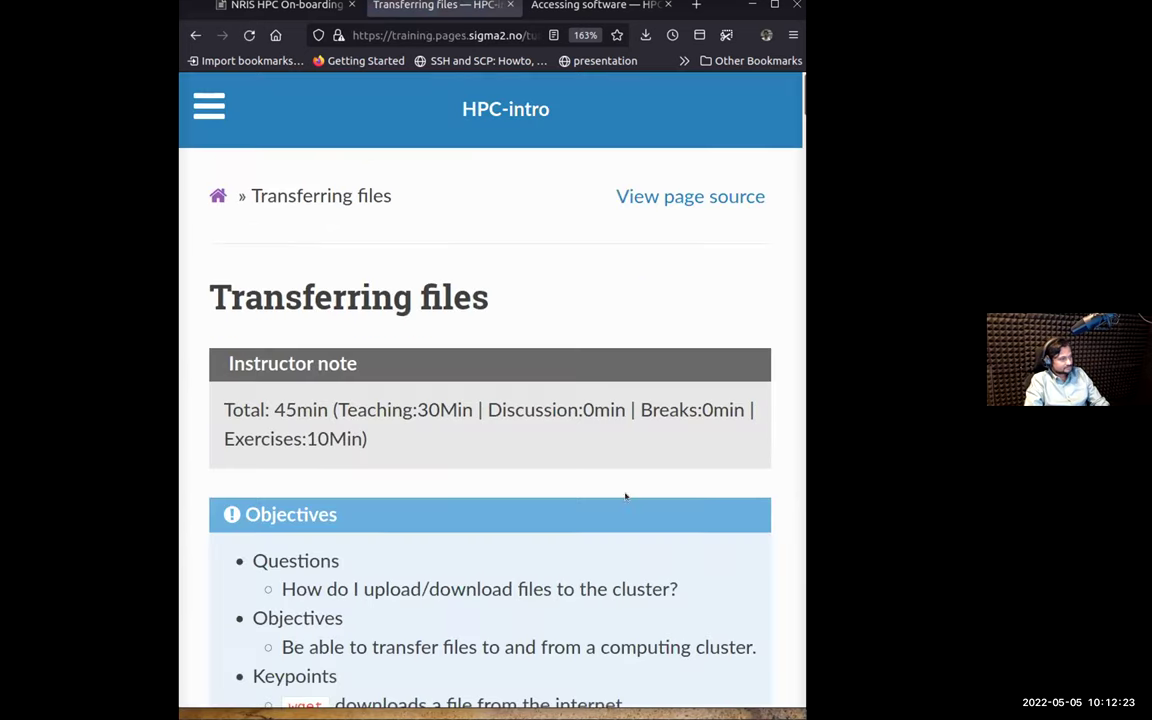
{"action": "scroll", "coordinate": [625, 496], "scroll_direction": "down", "scroll_amount": 5}
{"action": "scroll", "coordinate": [625, 495], "scroll_direction": "up", "scroll_amount": 4}
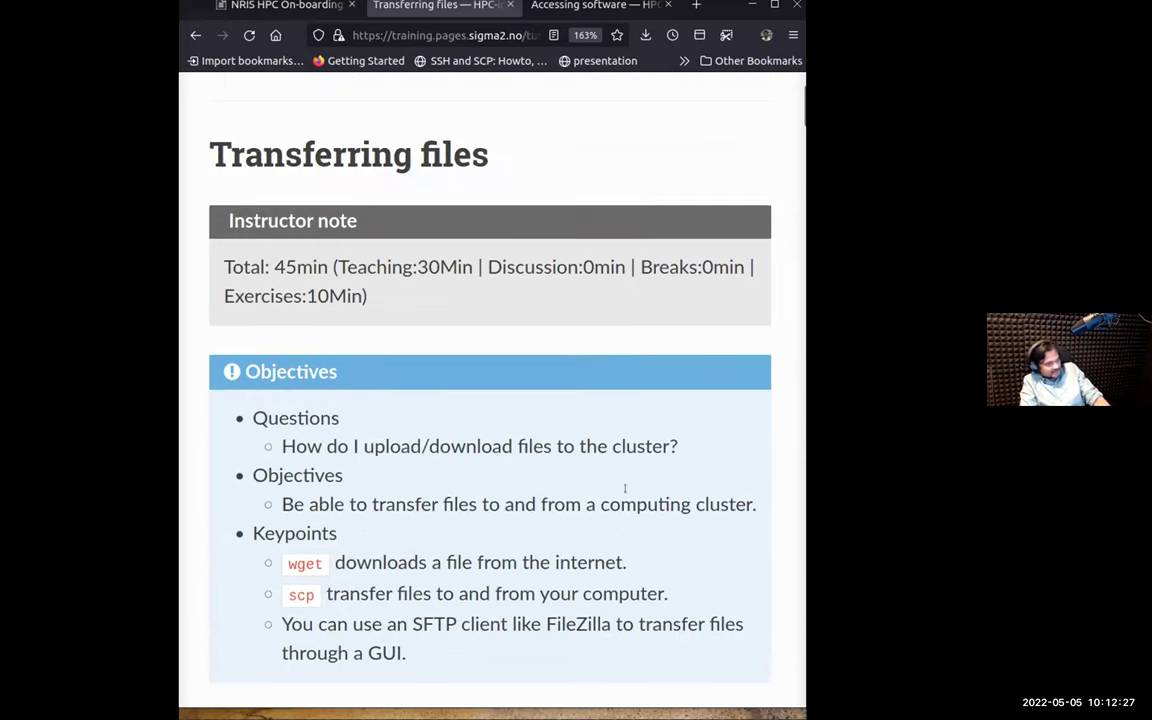
{"action": "scroll", "coordinate": [625, 488], "scroll_direction": "down", "scroll_amount": 4}
{"action": "scroll", "coordinate": [625, 488], "scroll_direction": "up", "scroll_amount": 4}
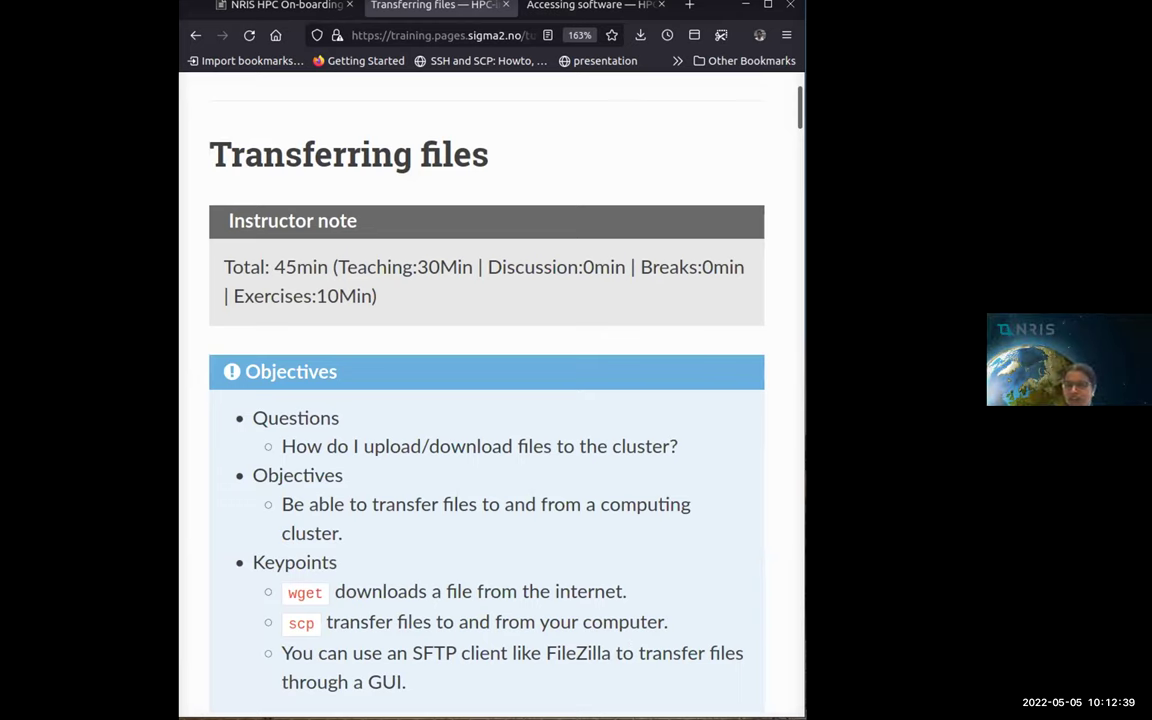
{"action": "key", "text": "alt+Tab"}
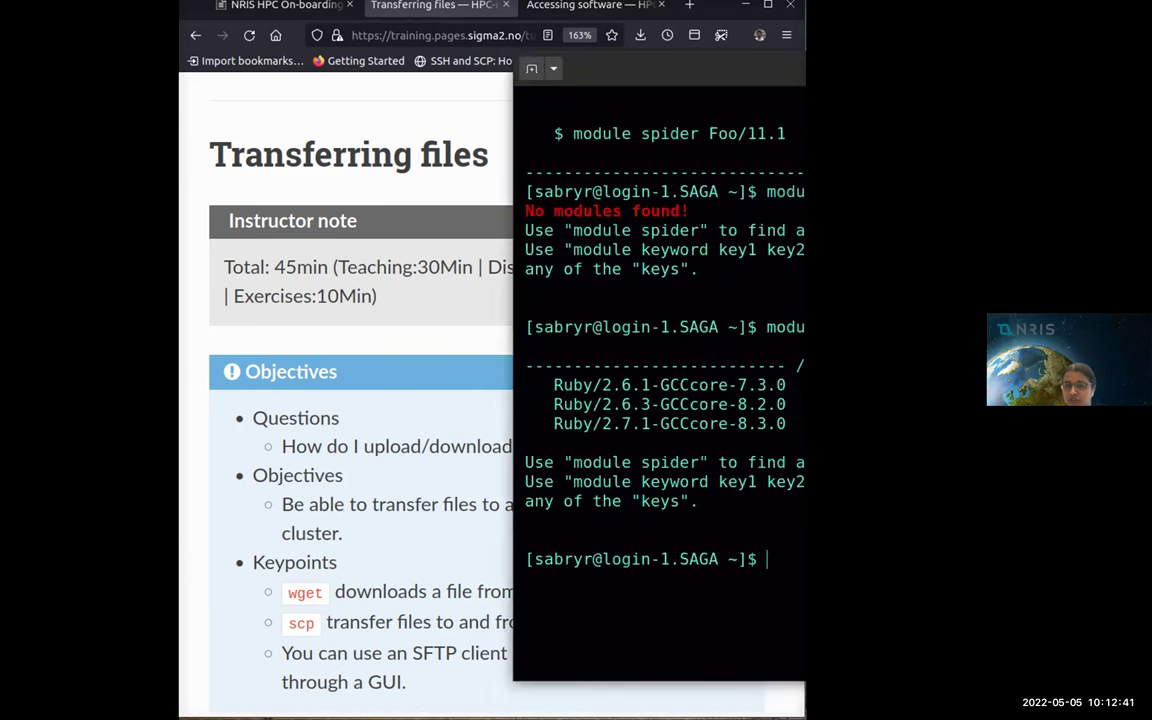
{"action": "key", "text": "alt+Tab"}
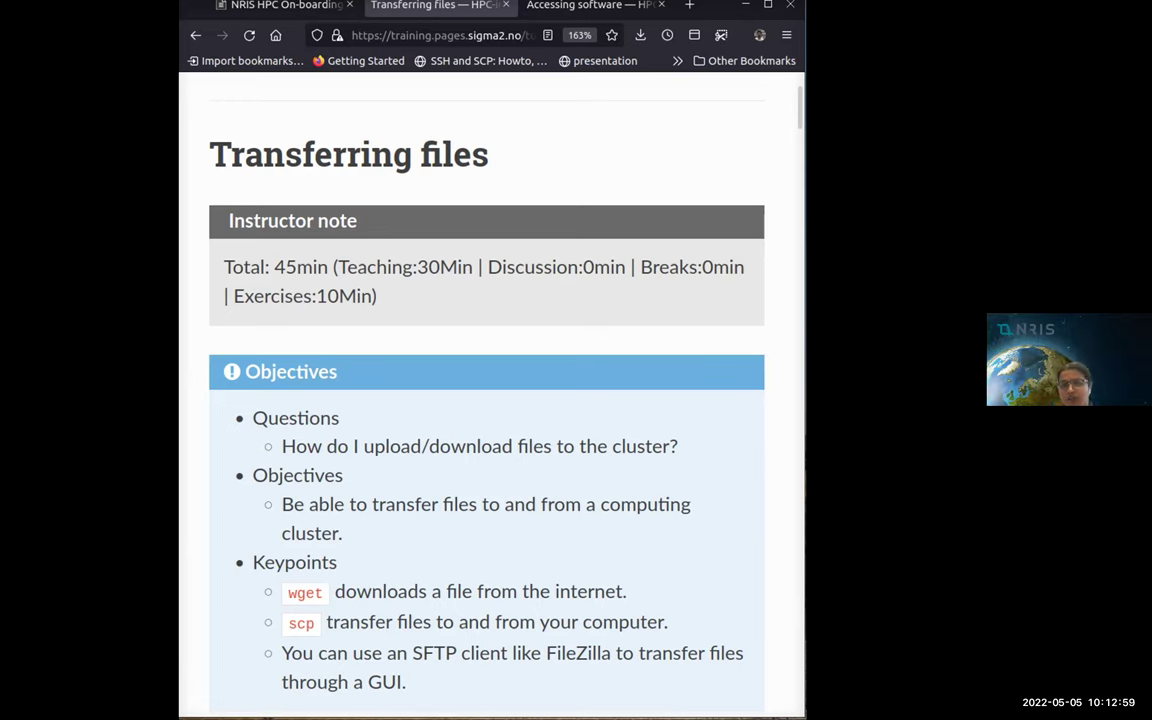
{"action": "right_click", "coordinate": [181, 690]}
{"action": "left_click", "coordinate": [215, 611]}
{"action": "key", "text": "alt+Tab"}
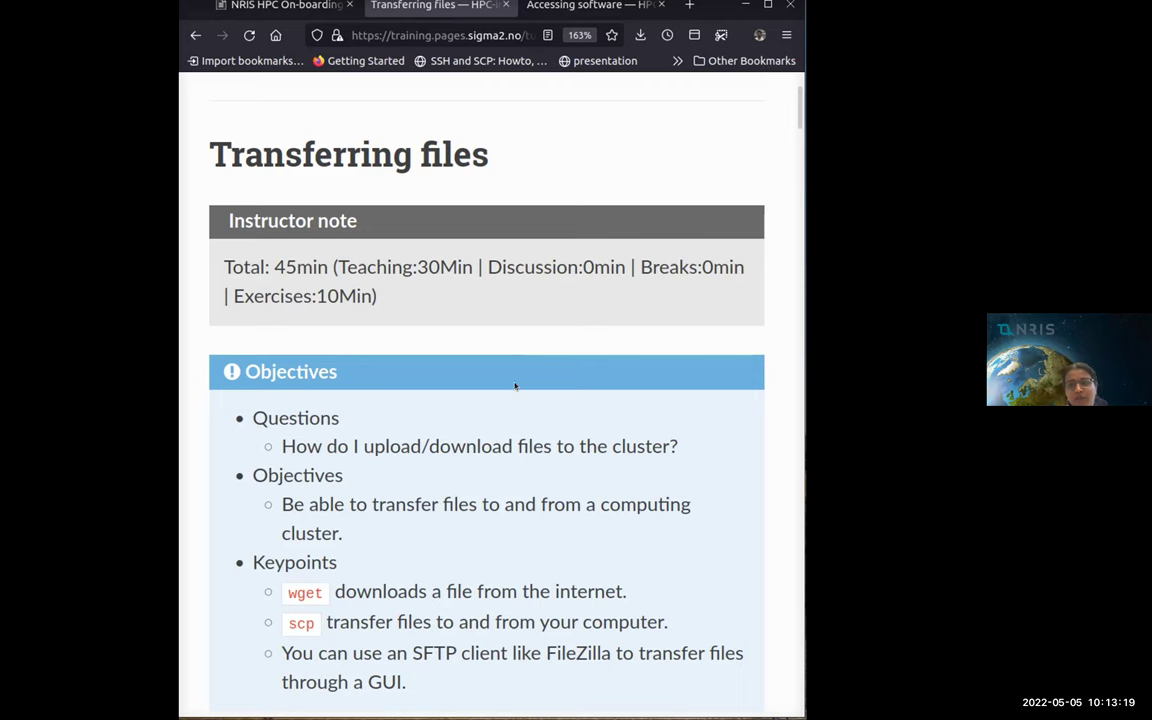
Step: Reduce the zoom of the Transferring files lesson page to 153%
{"action": "scroll", "coordinate": [515, 386], "scroll_direction": "down", "scroll_amount": 3}
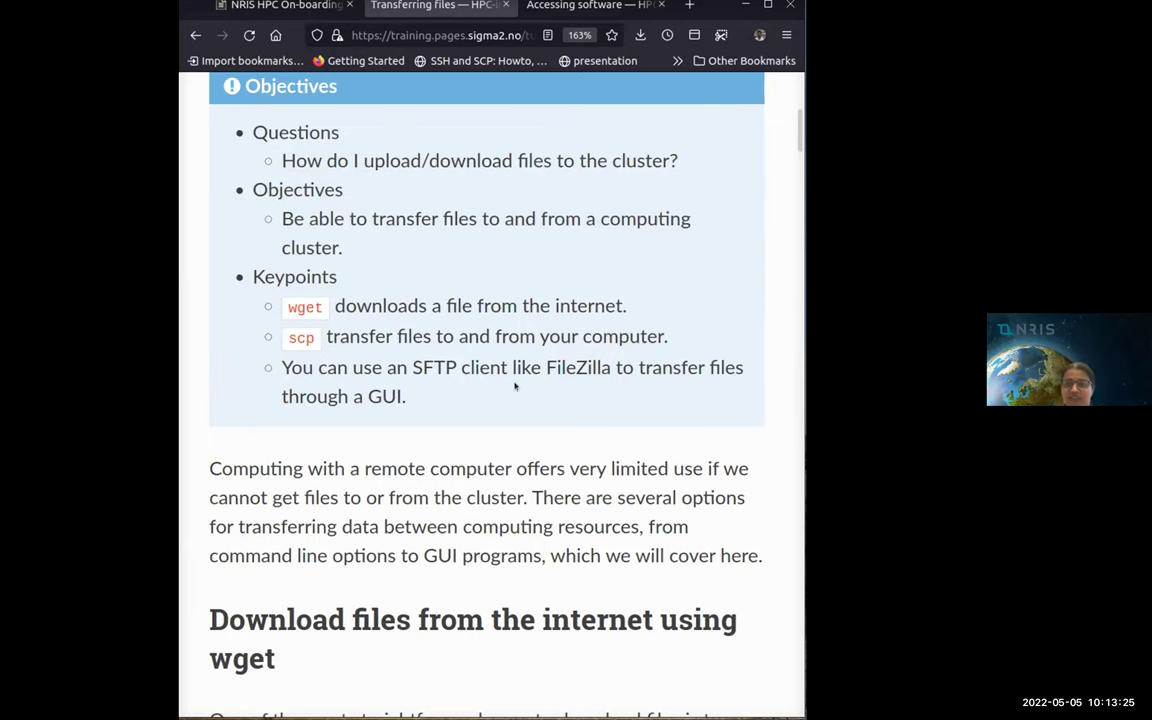
{"action": "key", "text": "ctrl+minus"}
{"action": "key", "text": "ctrl+minus"}
{"action": "key", "text": "ctrl+minus"}
{"action": "key", "text": "ctrl+plus"}
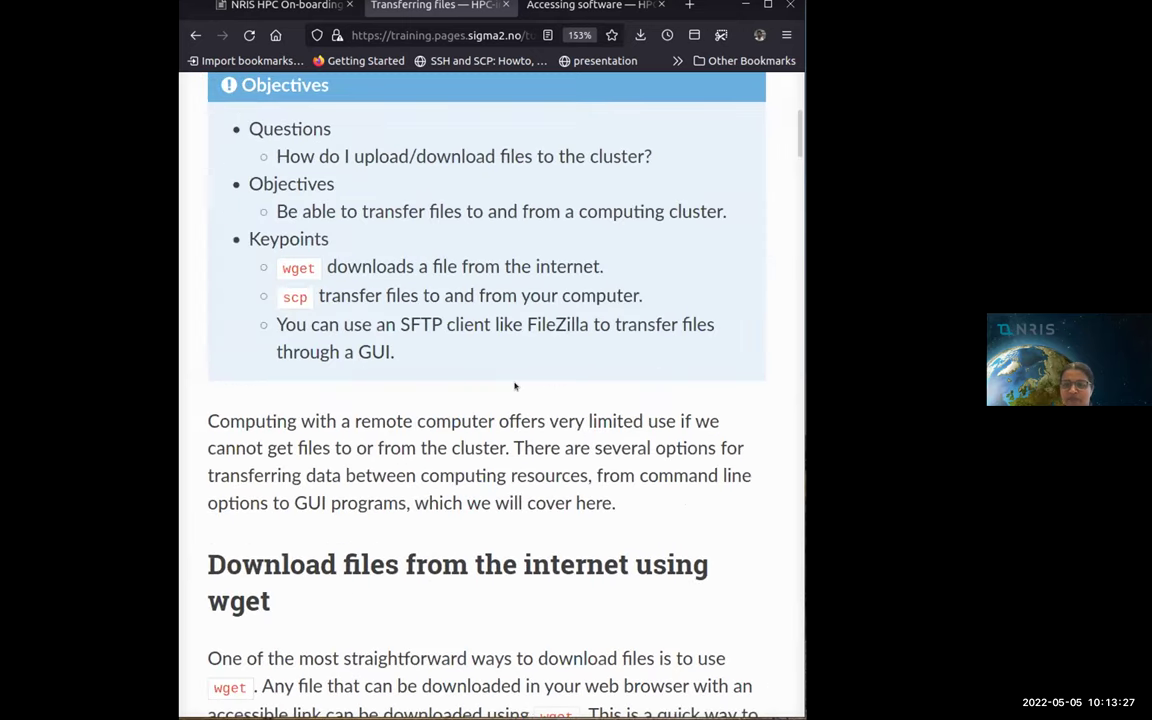
{"action": "scroll", "coordinate": [515, 386], "scroll_direction": "up", "scroll_amount": 4}
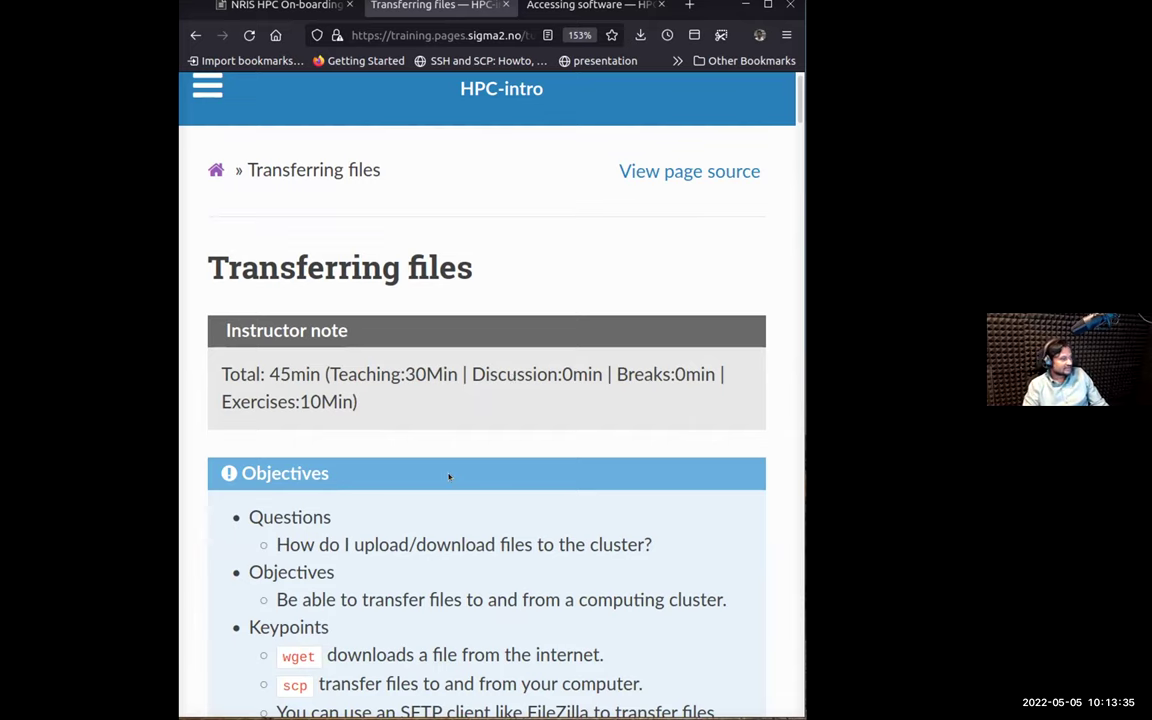
{"action": "scroll", "coordinate": [449, 477], "scroll_direction": "up", "scroll_amount": 1}
{"action": "scroll", "coordinate": [450, 481], "scroll_direction": "down", "scroll_amount": 2}
{"action": "scroll", "coordinate": [450, 476], "scroll_direction": "up", "scroll_amount": 3}
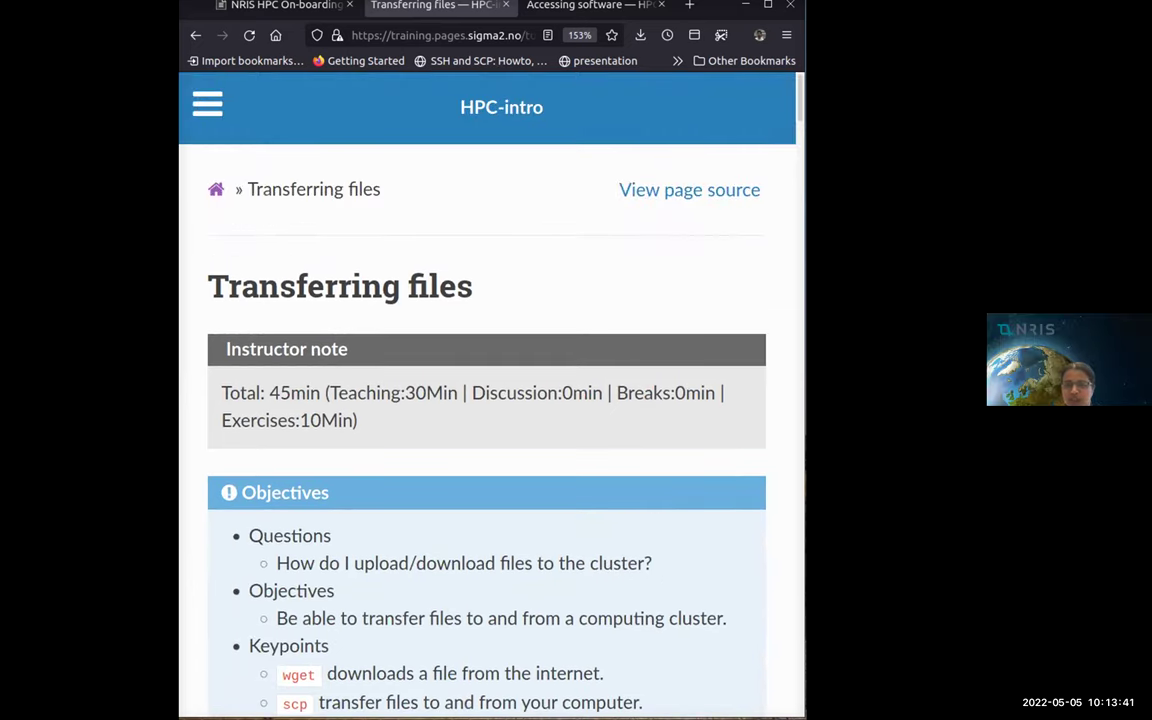
Step: Switch to the Saga terminal, move its window over the lesson page and widen it on both sides
{"action": "key", "text": "alt+Tab"}
{"action": "left_click_drag", "start_coordinate": [474, 206], "coordinate": [526, 38]}
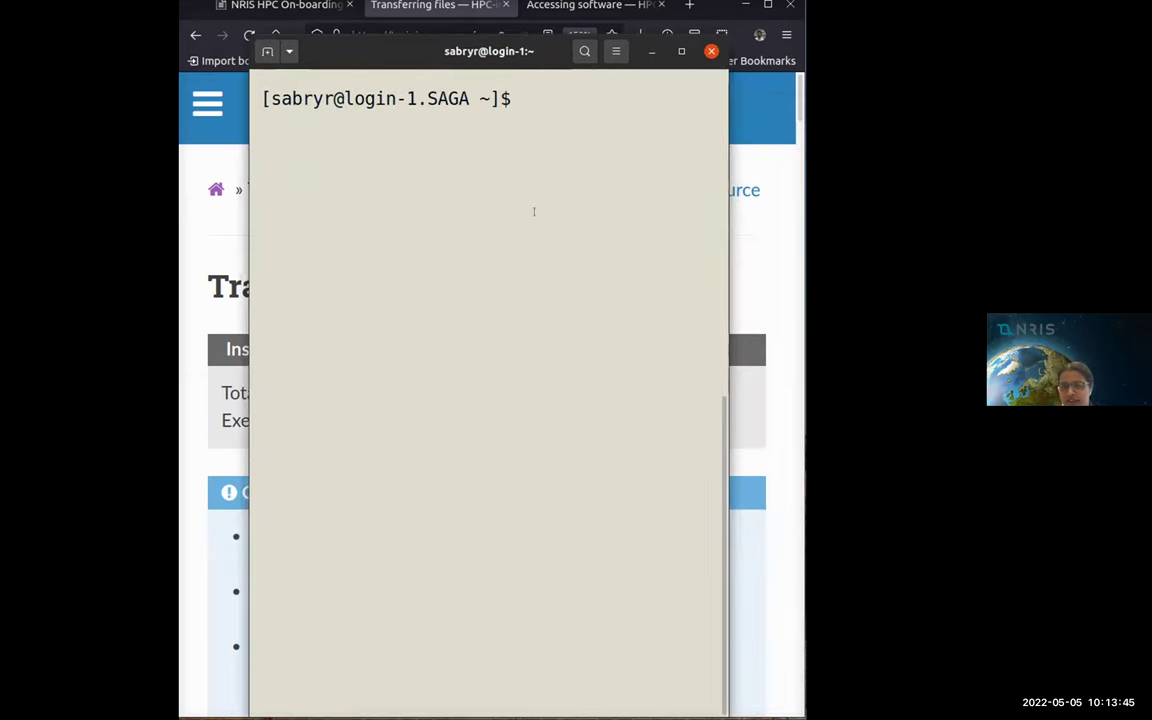
{"action": "left_click_drag", "start_coordinate": [327, 64], "coordinate": [279, 64]}
{"action": "left_click_drag", "start_coordinate": [677, 165], "coordinate": [754, 165]}
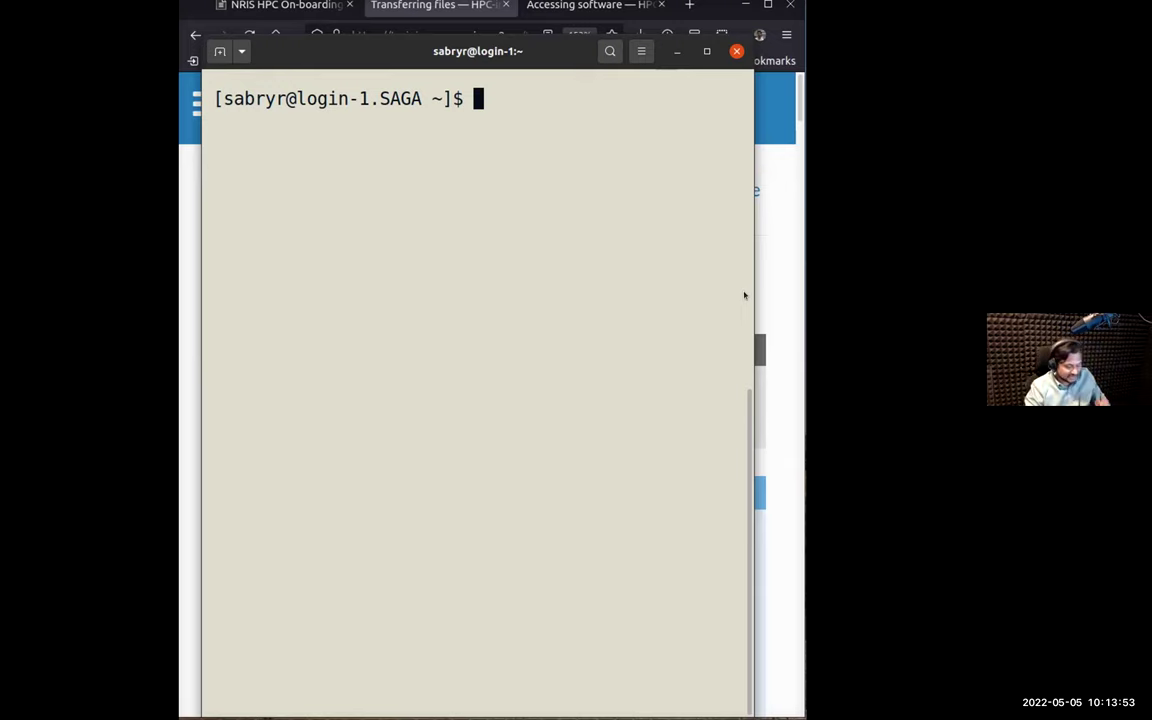
Step: Try to create a directory named downloads in the home directory with mkdir
{"action": "type", "text": "mkdir "}
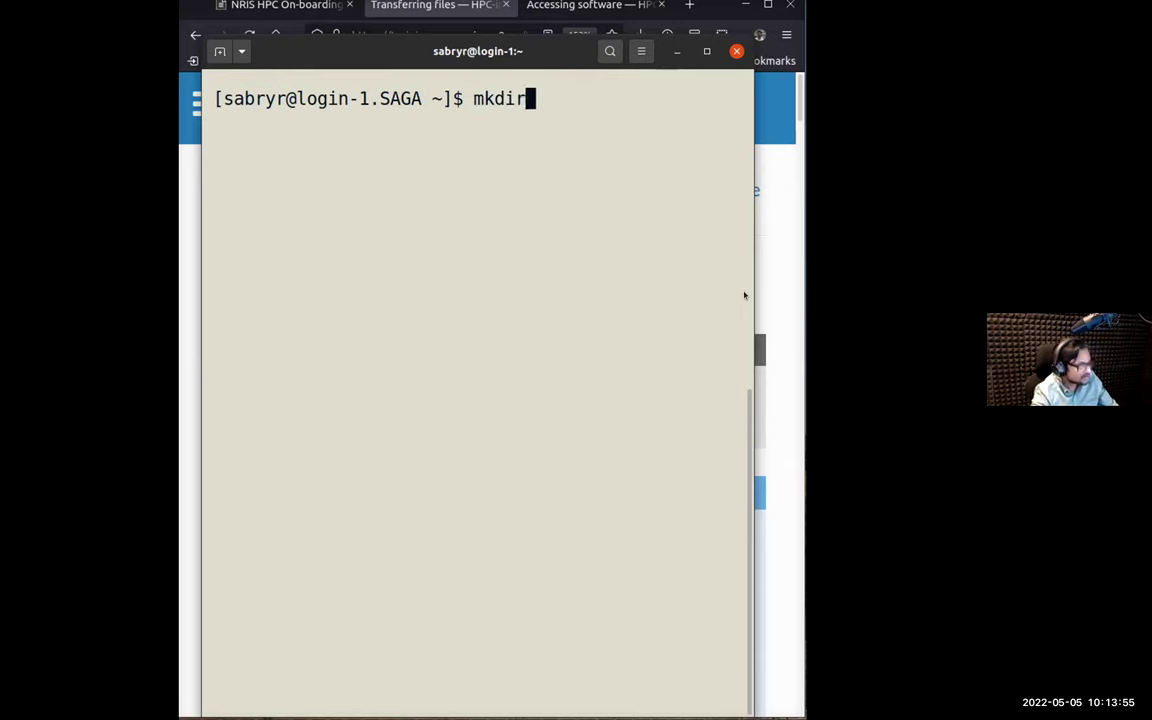
{"action": "type", "text": "downloads"}
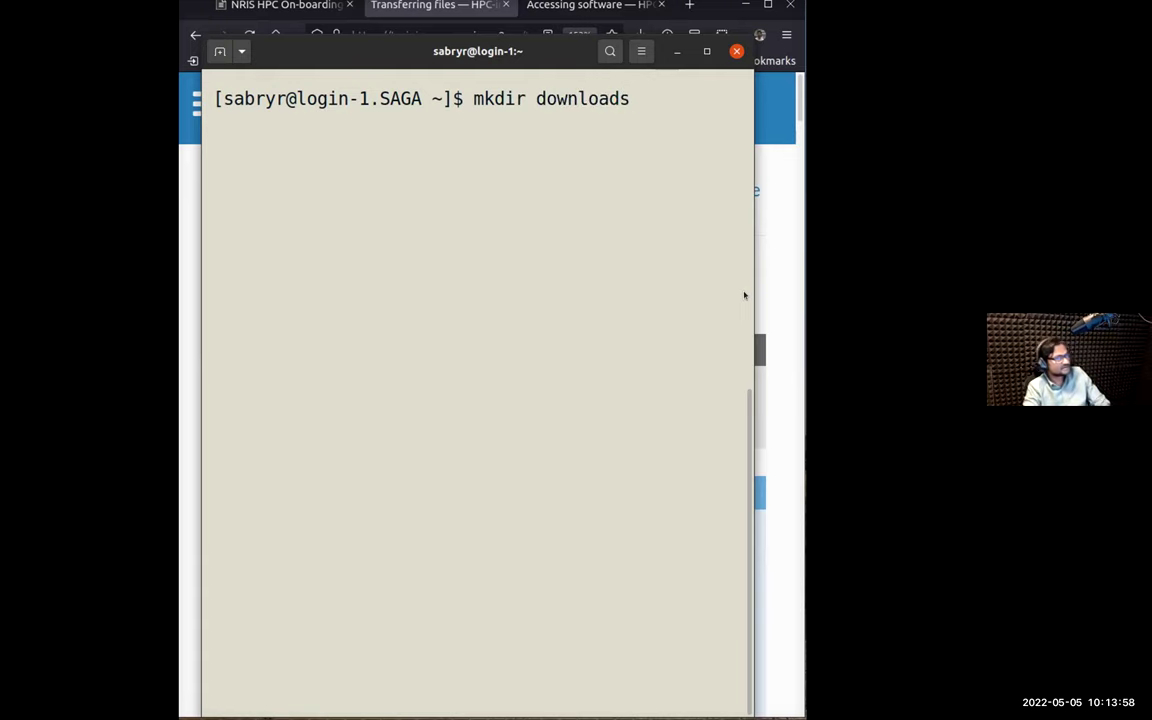
{"action": "key", "text": "Return"}
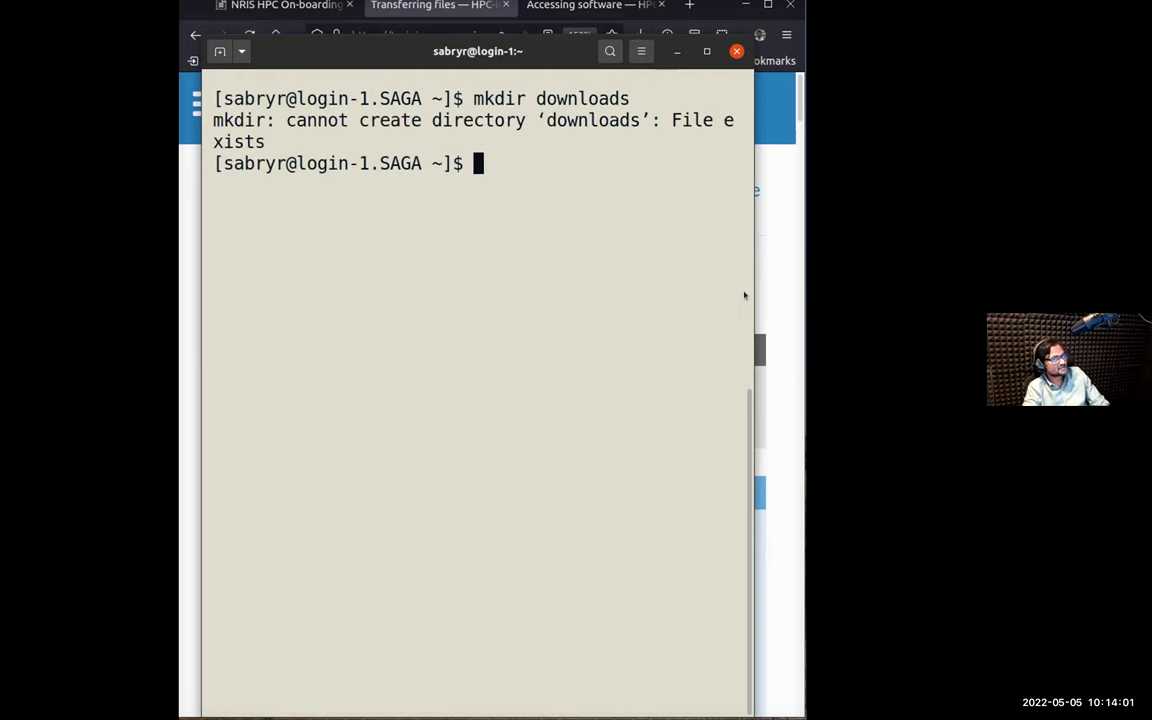
Step: Change into the downloads directory and list its contents
{"action": "key", "text": "Up"}
{"action": "key", "text": "Home"}
{"action": "key", "text": "Delete"}
{"action": "key", "text": "Delete"}
{"action": "key", "text": "Delete"}
{"action": "key", "text": "Delete"}
{"action": "key", "text": "Delete"}
{"action": "type", "text": "cd"}
{"action": "key", "text": "Return"}
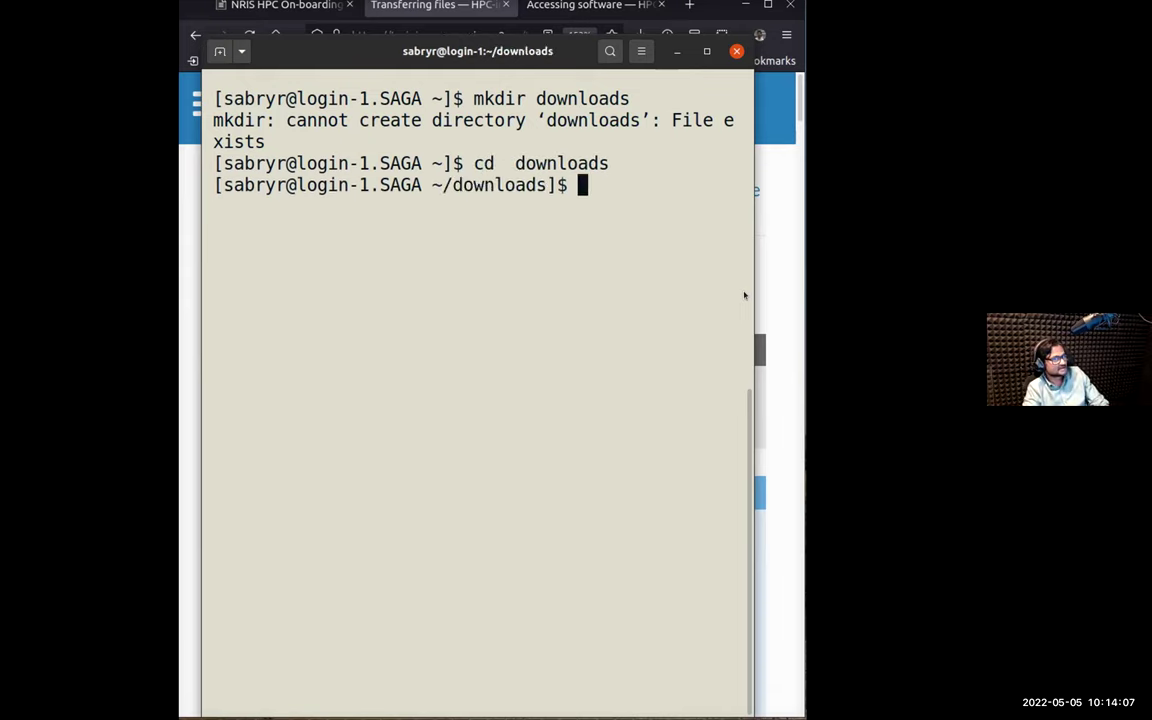
{"action": "type", "text": "ls"}
{"action": "key", "text": "Return"}
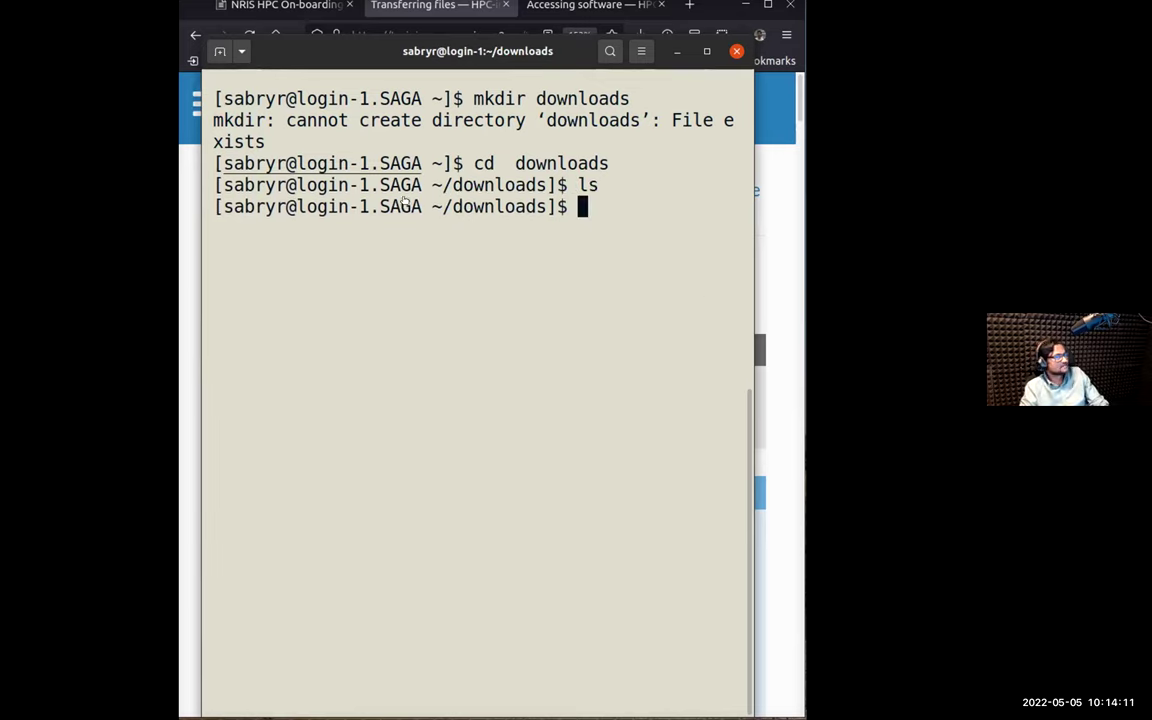
Step: Check the machine name with hostname and the current directory path with pwd
{"action": "type", "text": "hostname"}
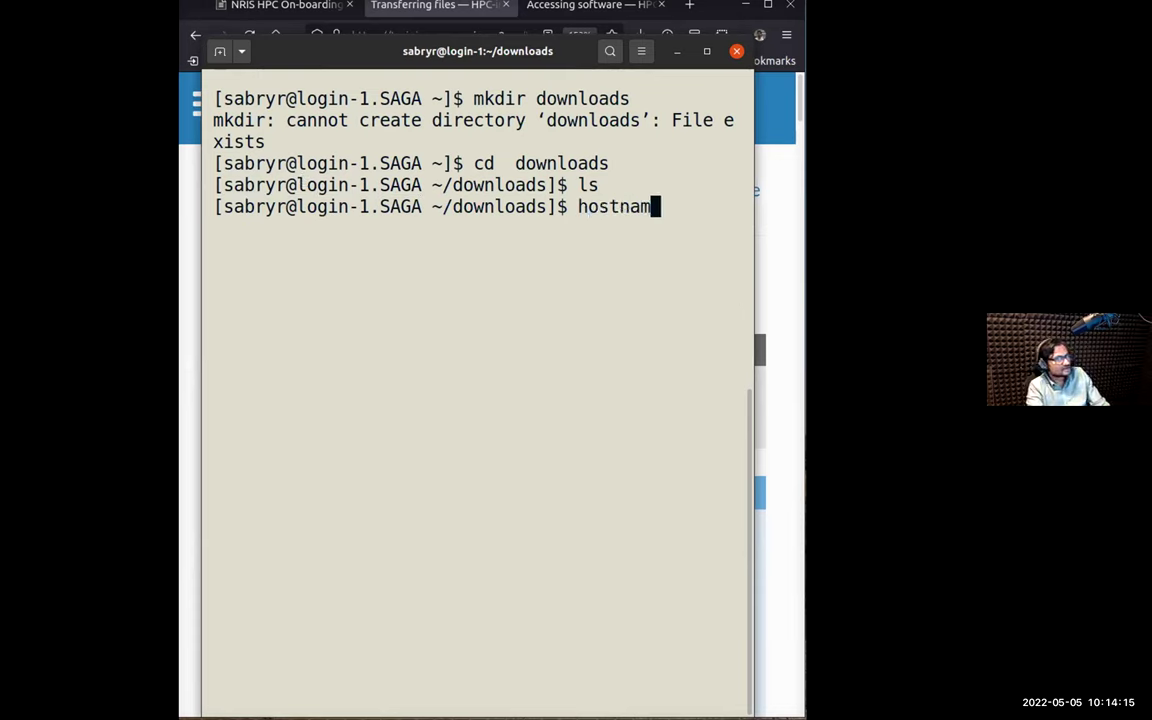
{"action": "key", "text": "Return"}
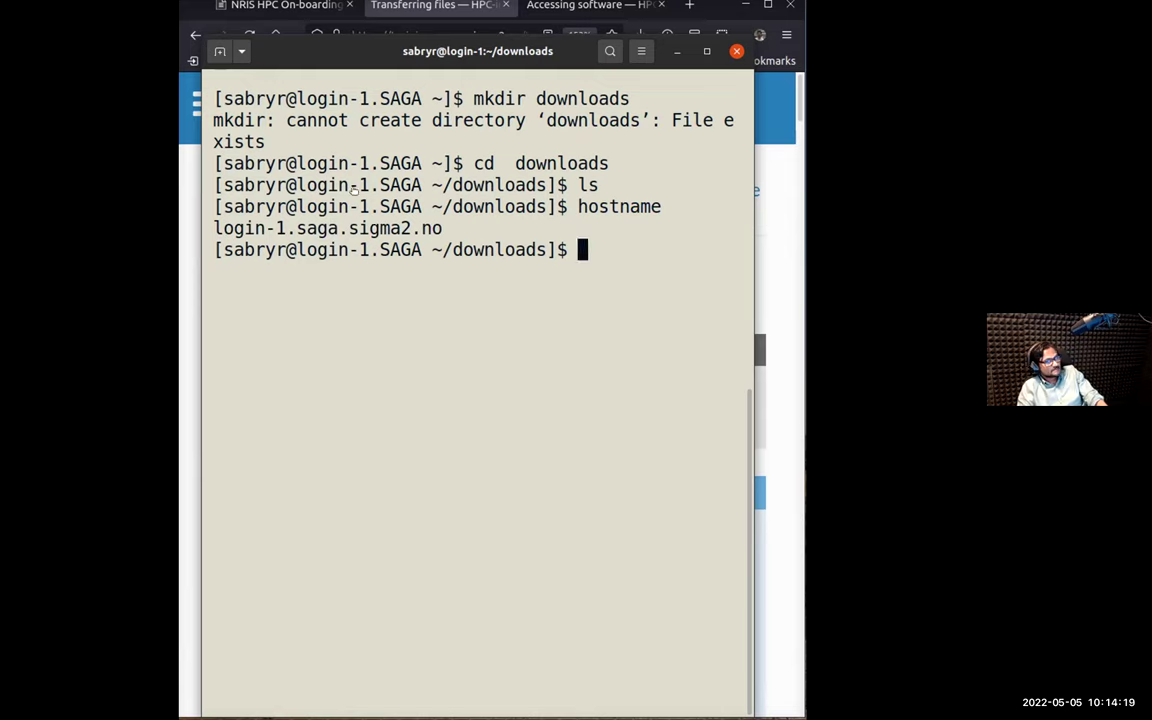
{"action": "type", "text": "pwd"}
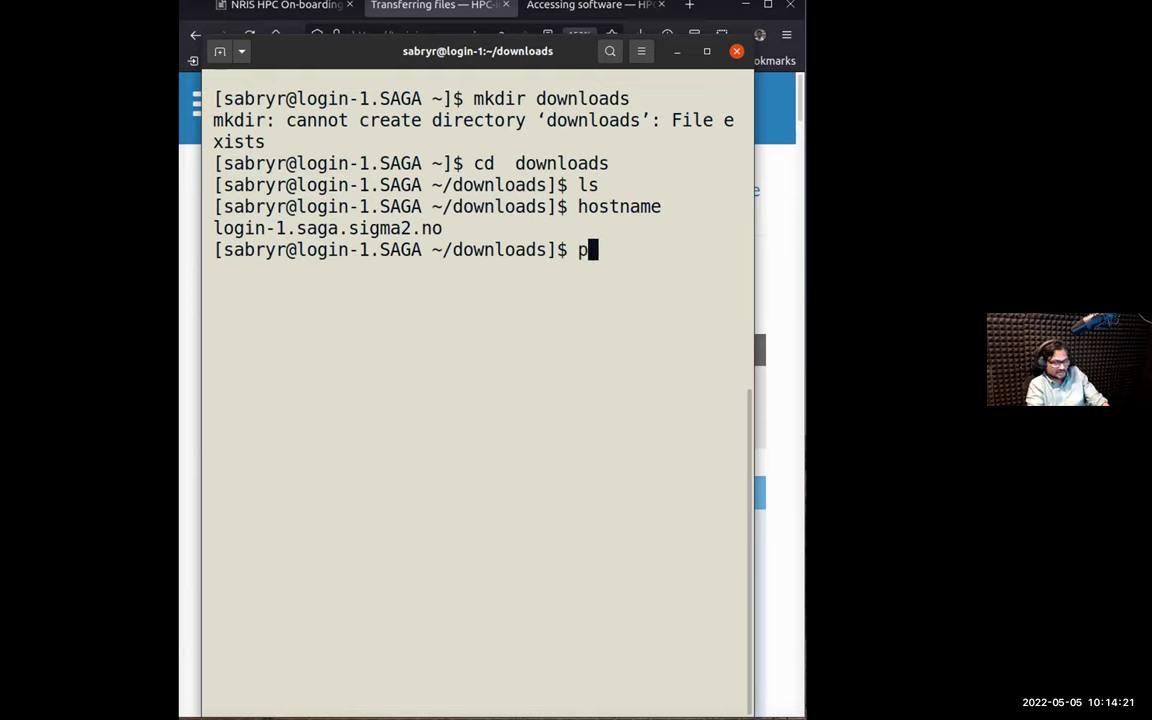
{"action": "key", "text": "Return"}
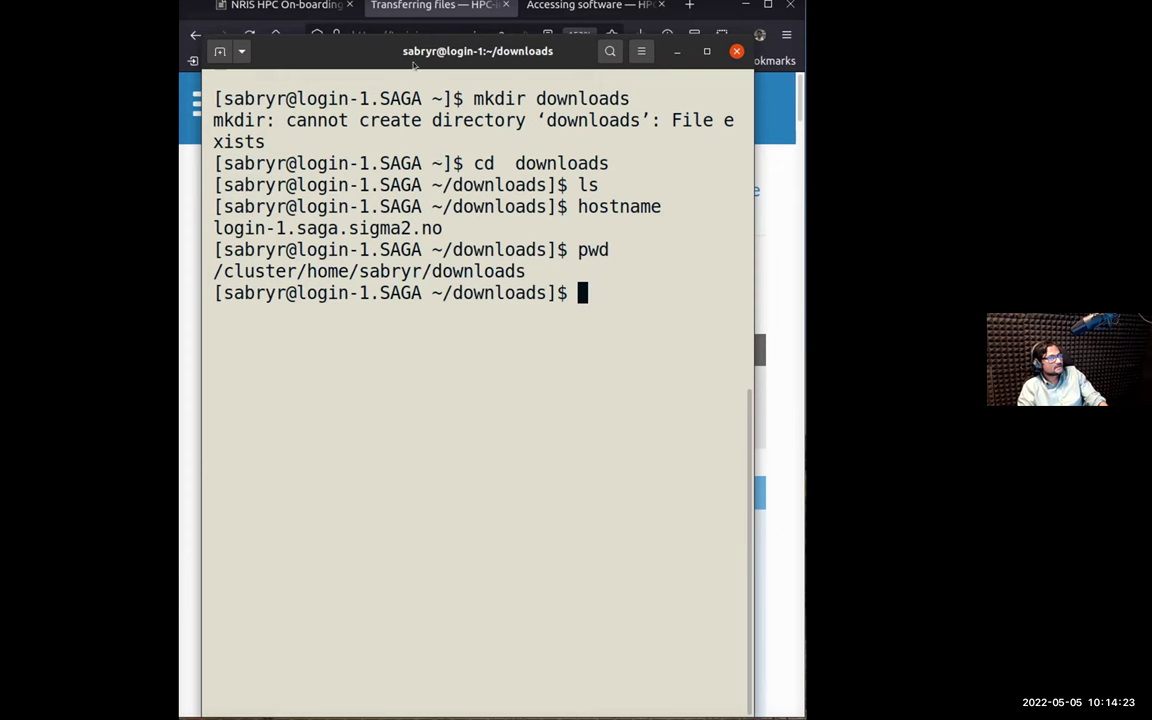
Step: Return to the browser's lesson site, open its Downloads page from the contents and copy the link of inf9380.tar
{"action": "key", "text": "super+h"}
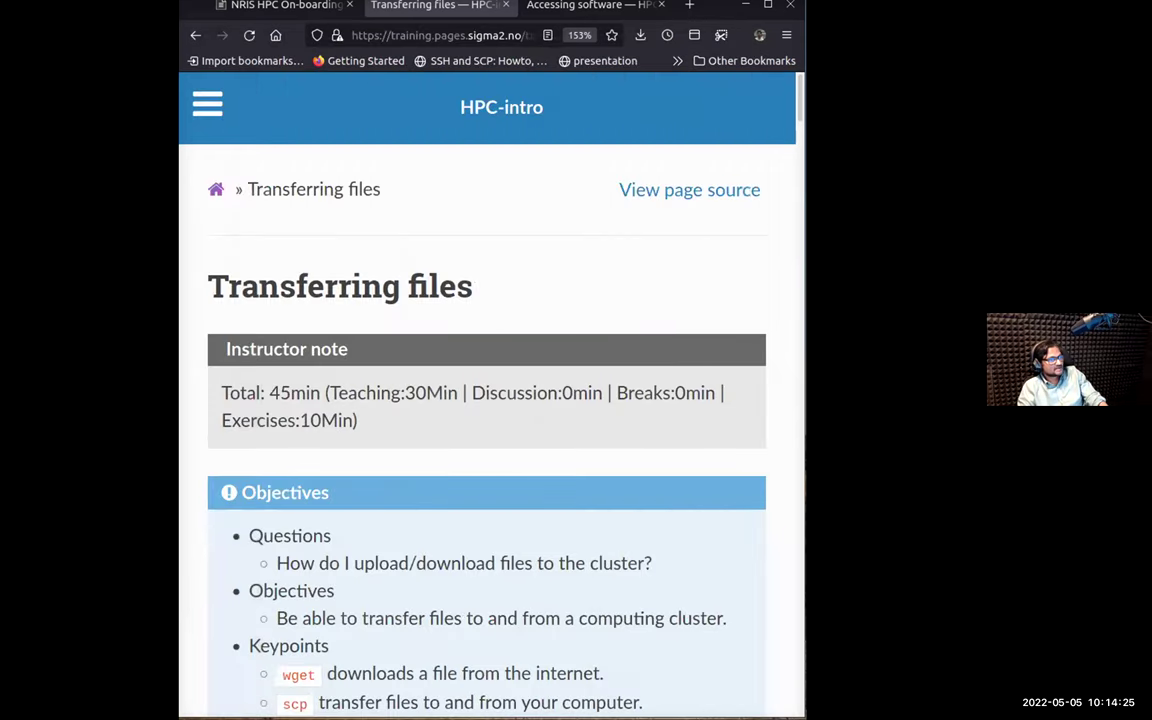
{"action": "left_click", "coordinate": [208, 106]}
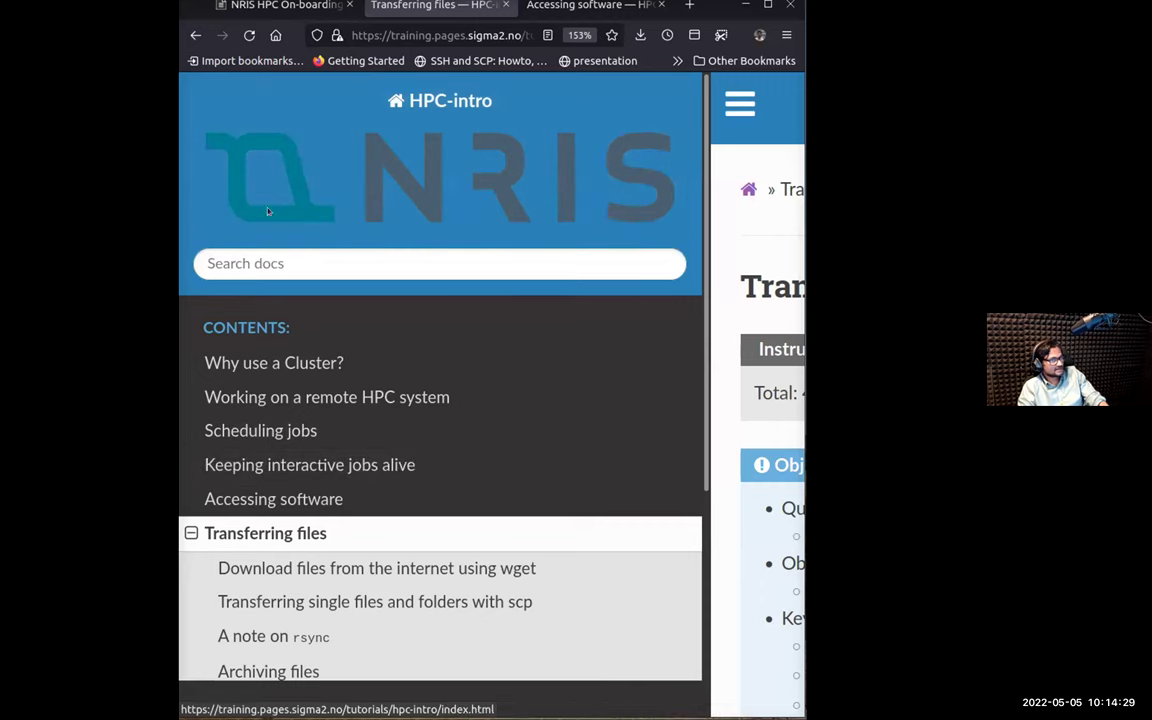
{"action": "scroll", "coordinate": [435, 345], "scroll_direction": "down", "scroll_amount": 5}
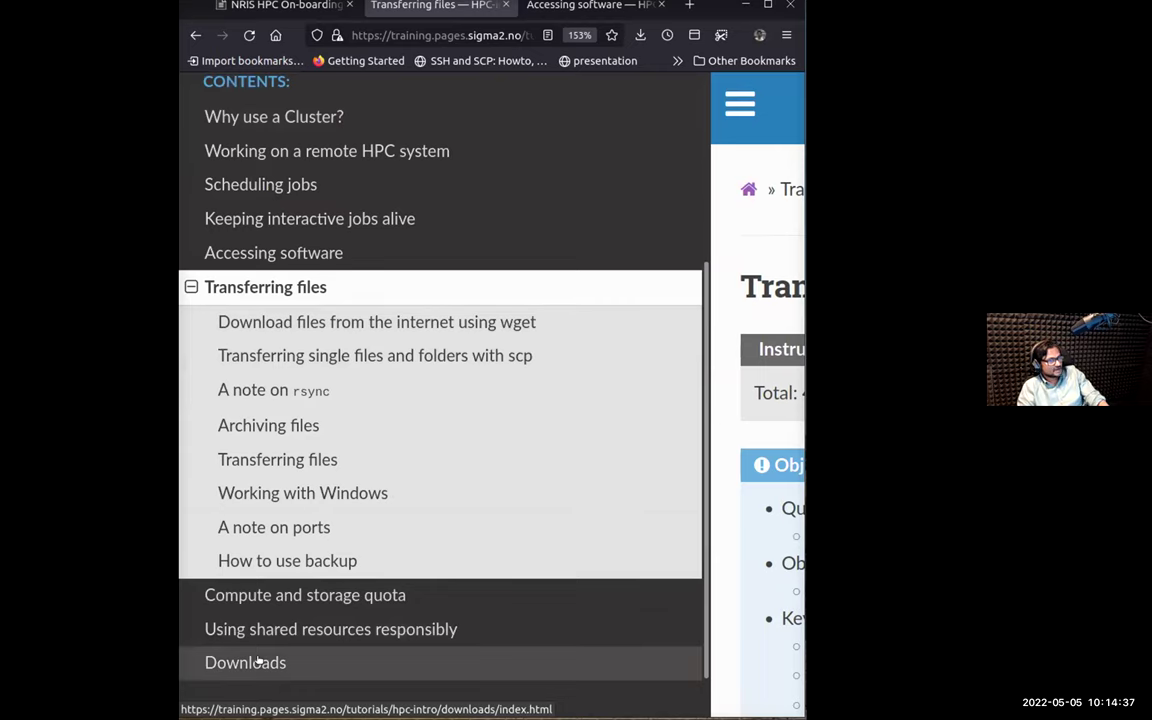
{"action": "scroll", "coordinate": [305, 480], "scroll_direction": "up", "scroll_amount": 2}
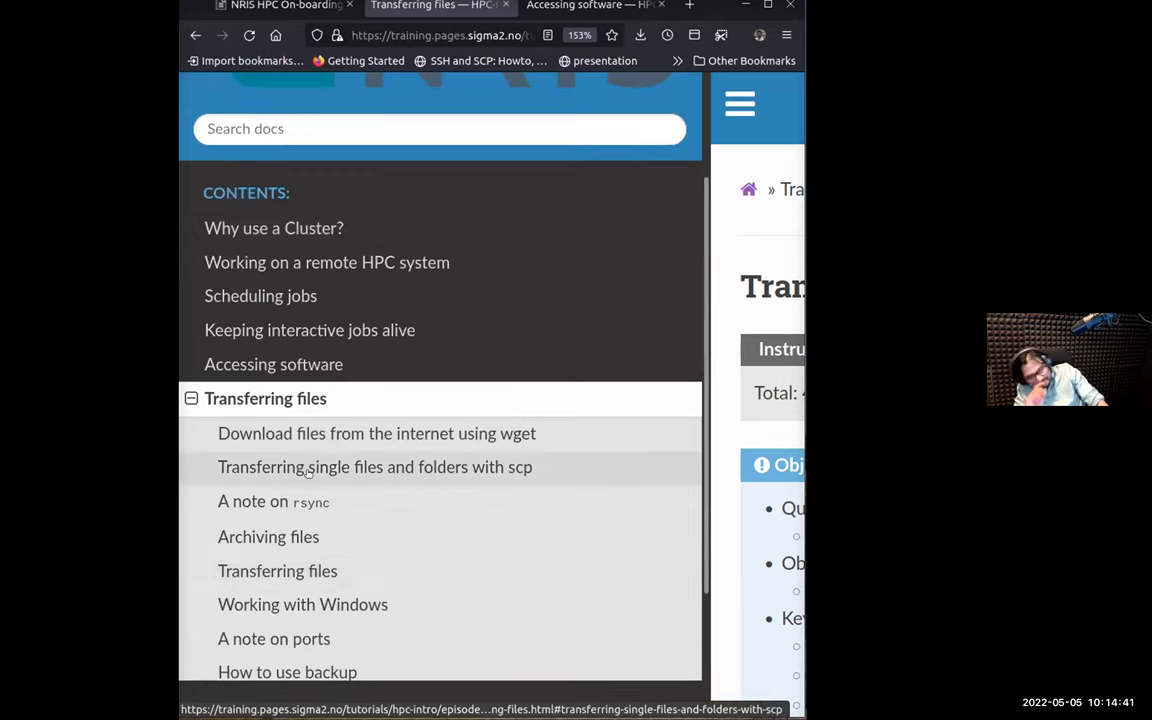
{"action": "scroll", "coordinate": [308, 474], "scroll_direction": "down", "scroll_amount": 2}
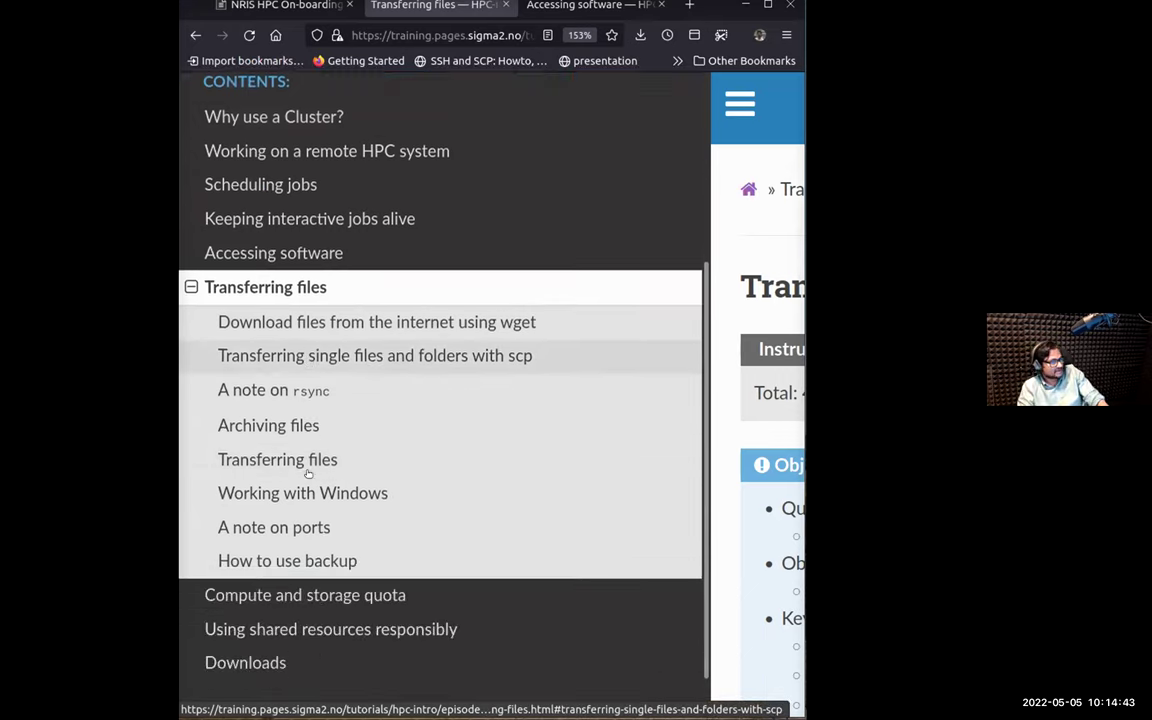
{"action": "scroll", "coordinate": [308, 474], "scroll_direction": "up", "scroll_amount": 2}
{"action": "left_click", "coordinate": [191, 398]}
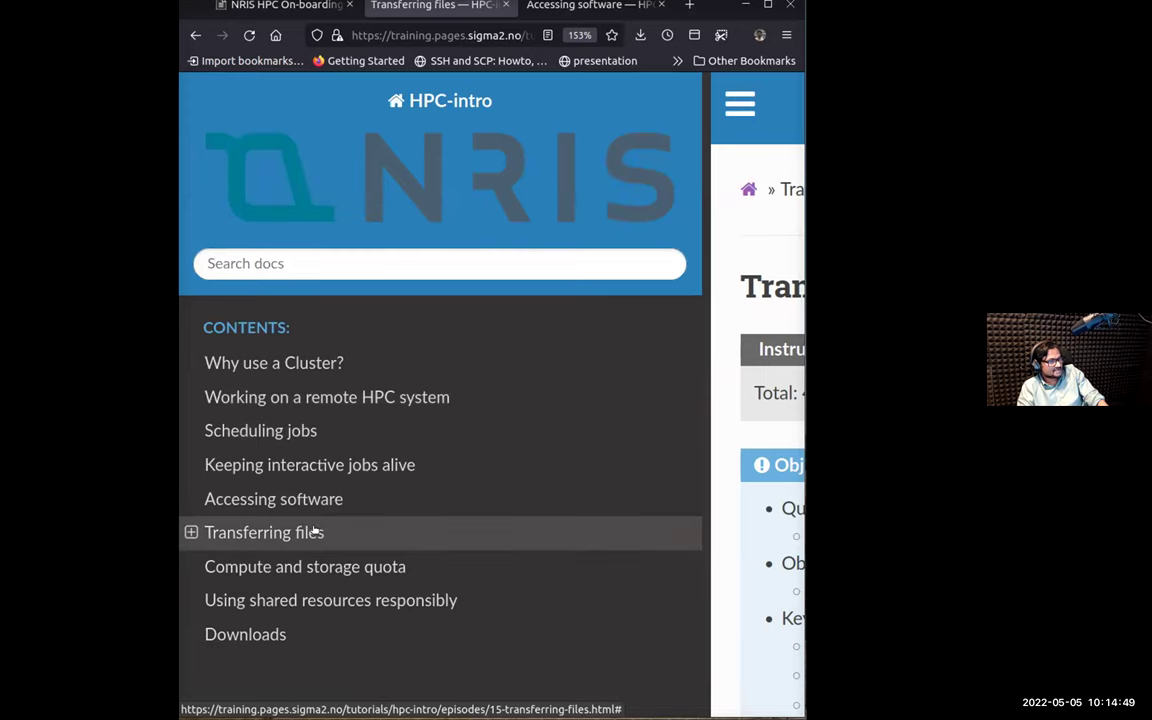
{"action": "left_click", "coordinate": [233, 636]}
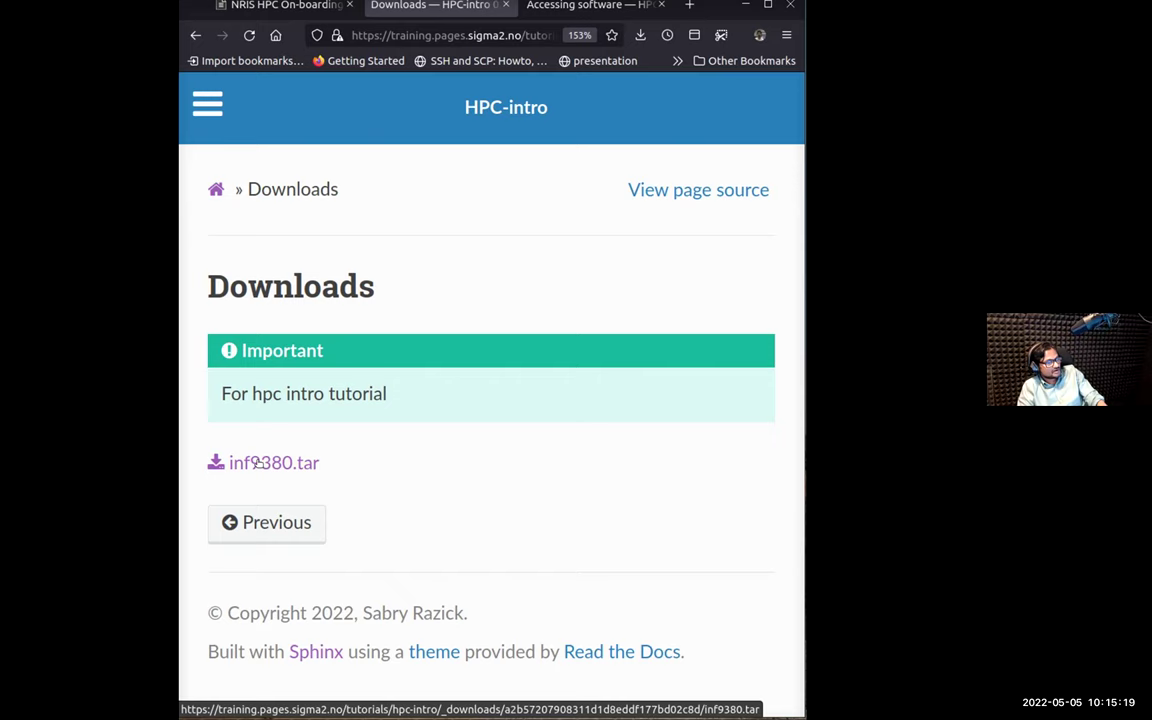
{"action": "right_click", "coordinate": [257, 462]}
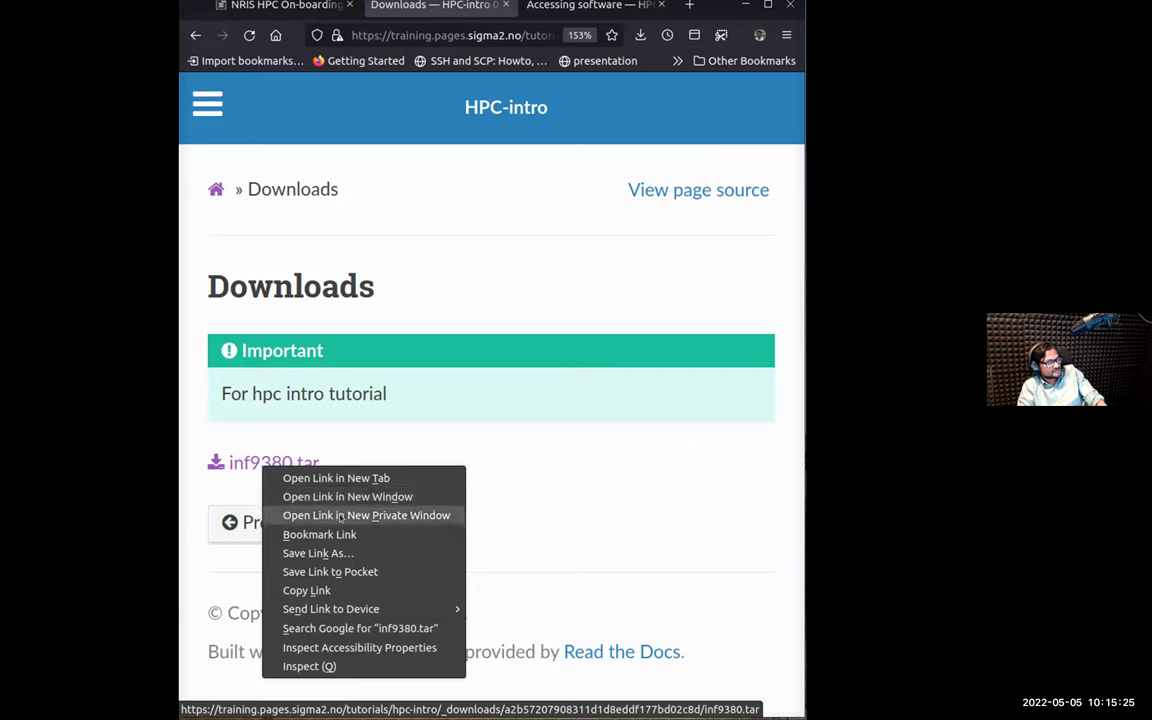
{"action": "left_click", "coordinate": [306, 590]}
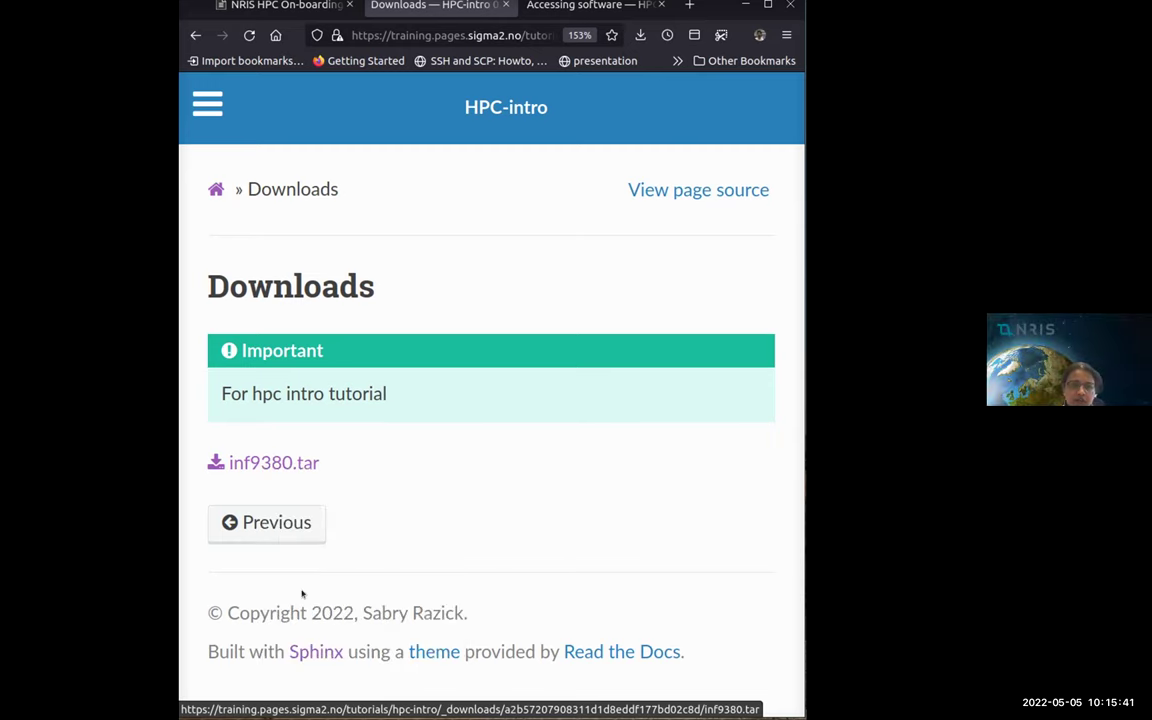
Step: Switch to the Saga terminal and widen its window so long command lines fit
{"action": "key", "text": "alt+Tab"}
{"action": "left_click_drag", "start_coordinate": [420, 130], "coordinate": [324, 21]}
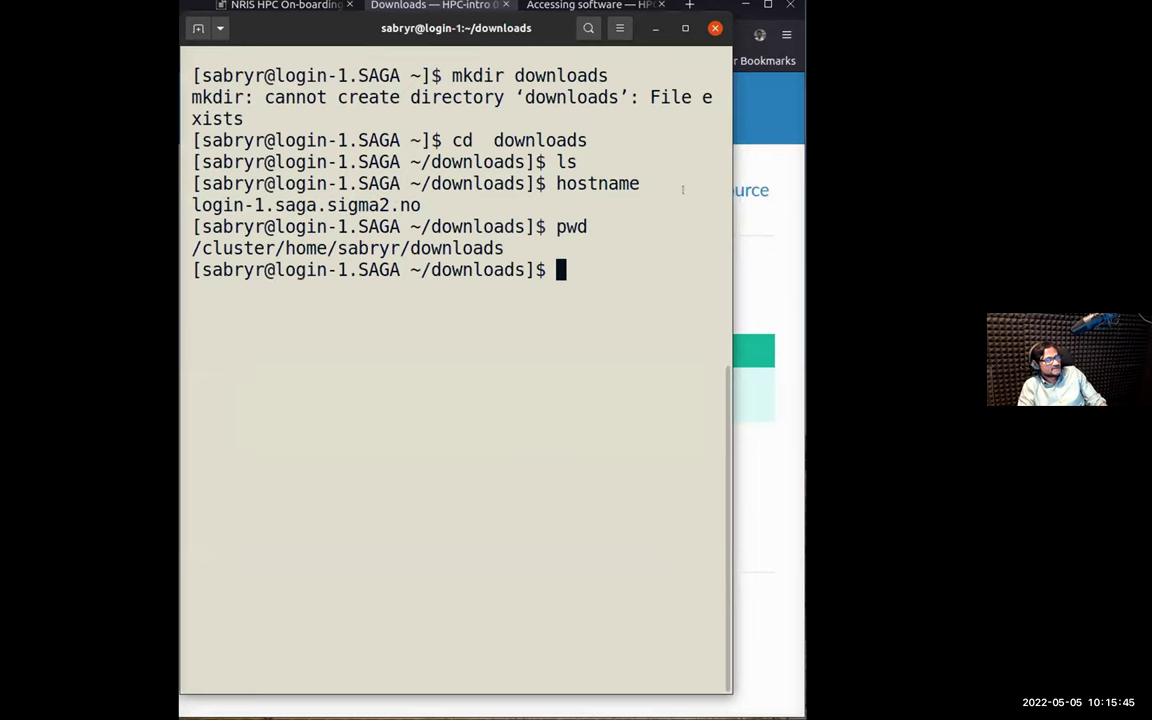
{"action": "left_click_drag", "start_coordinate": [733, 190], "coordinate": [803, 200]}
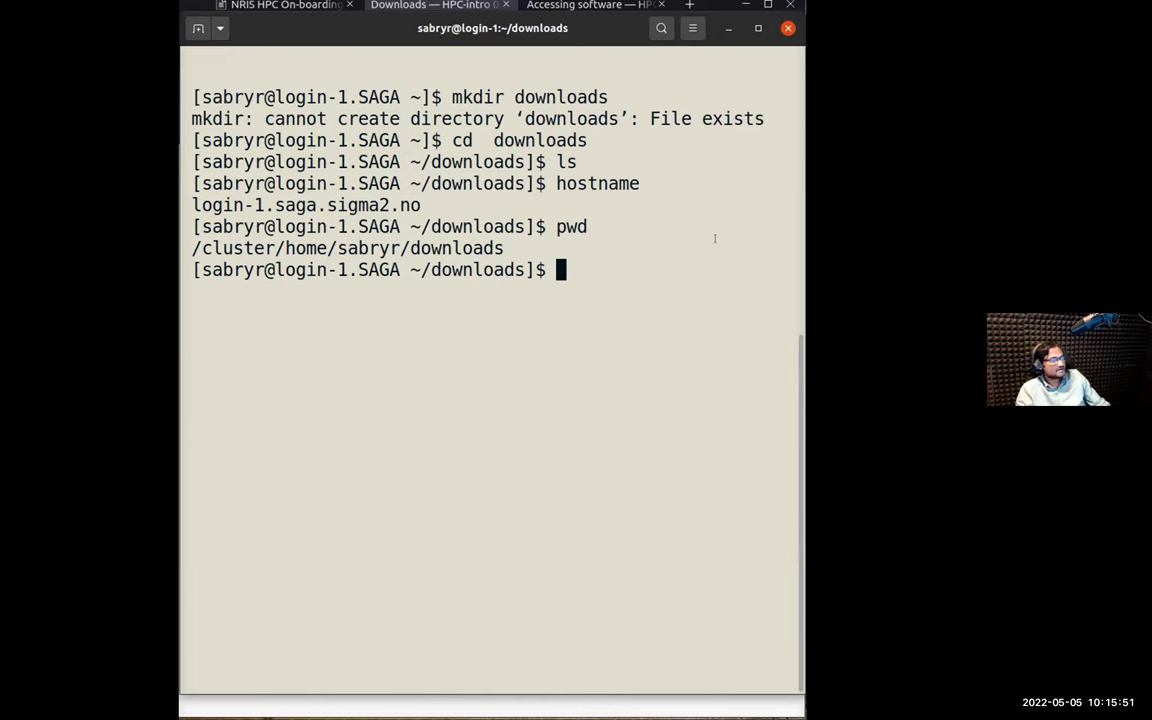
Step: Download inf9380.tar into the downloads directory with wget and the copied link, and list the directory with ls -lh
{"action": "type", "text": "egrt"}
{"action": "key", "text": "BackSpace"}
{"action": "key", "text": "BackSpace"}
{"action": "key", "text": "BackSpace"}
{"action": "key", "text": "BackSpace"}
{"action": "type", "text": "wget"}
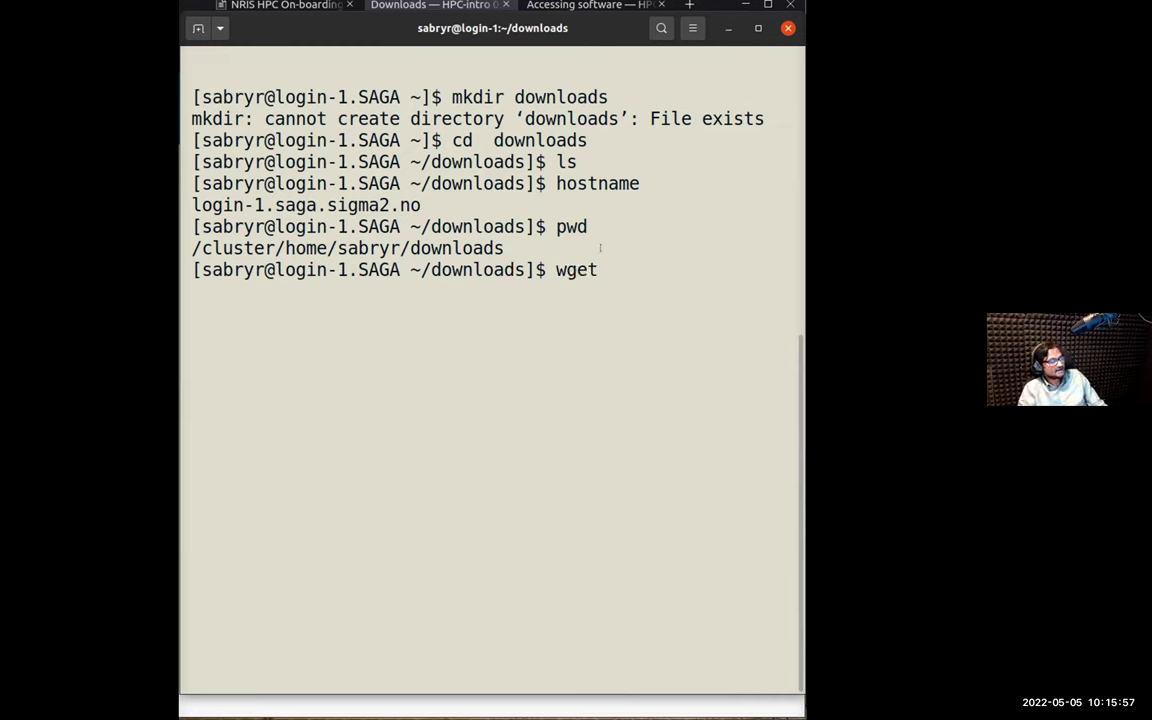
{"action": "right_click", "coordinate": [642, 307]}
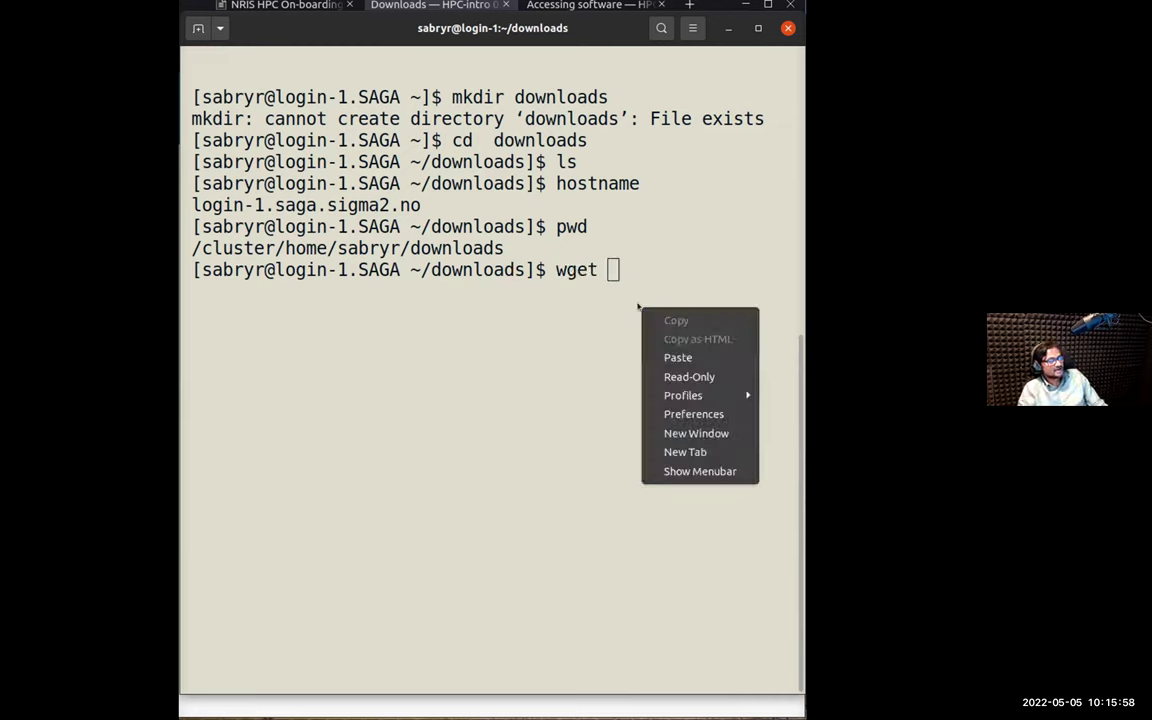
{"action": "left_click", "coordinate": [677, 357]}
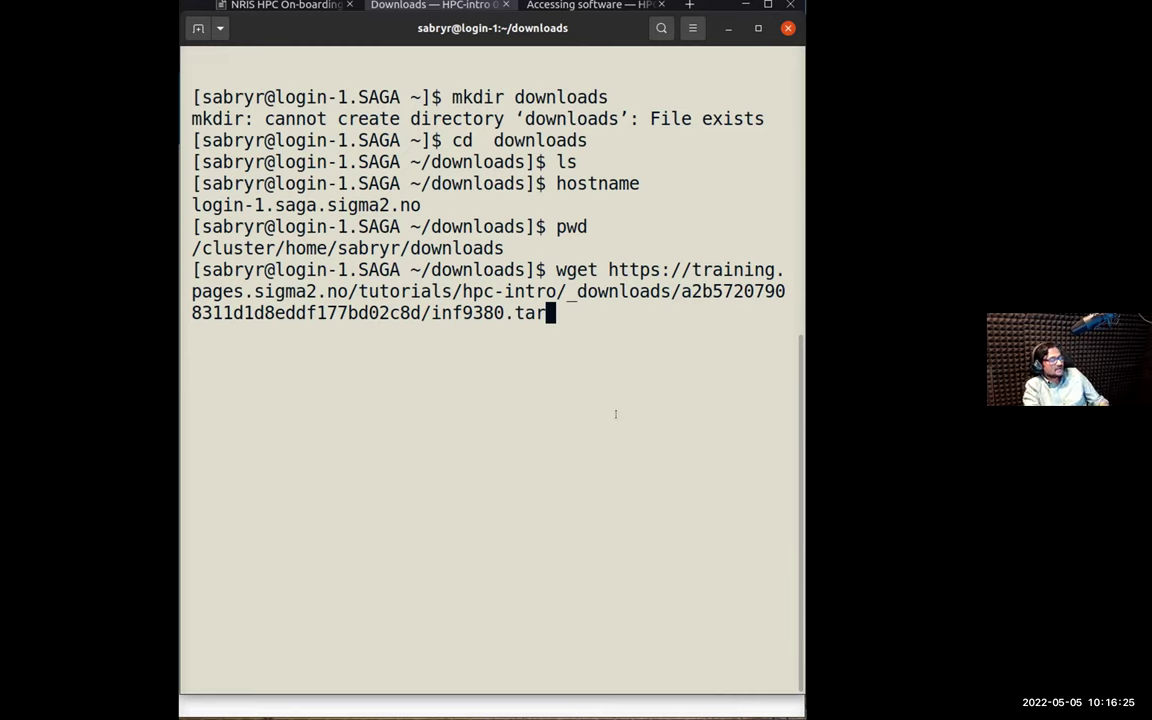
{"action": "key", "text": "Return"}
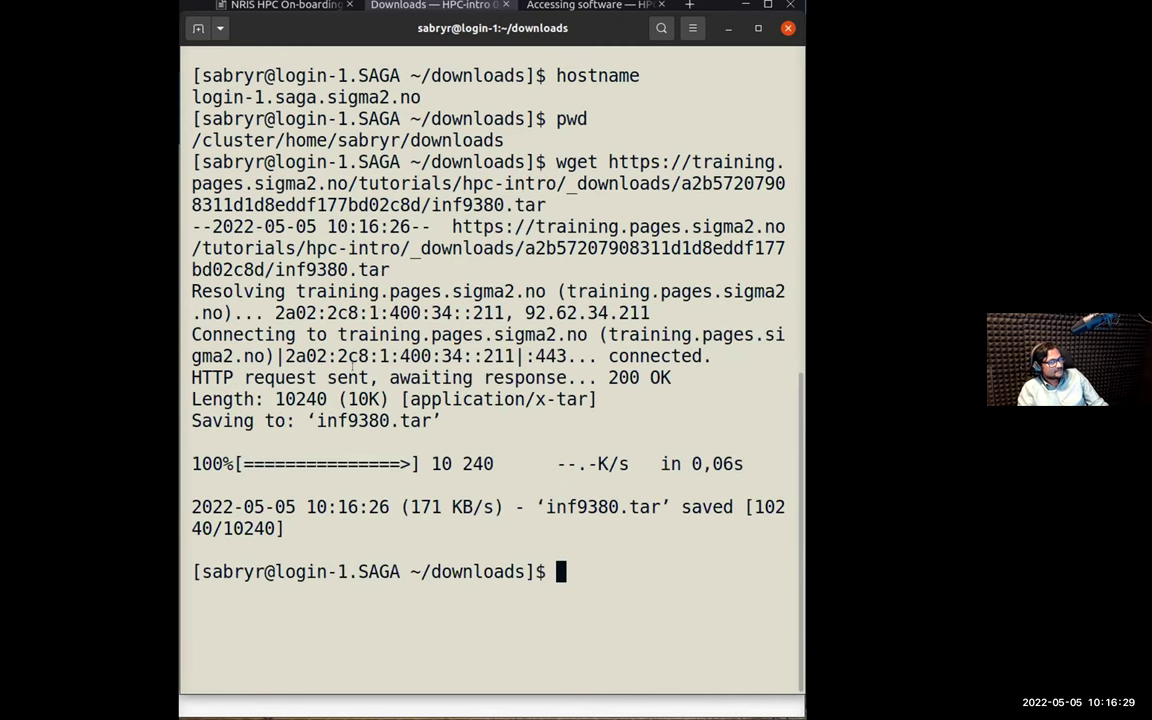
{"action": "type", "text": "ls -lh"}
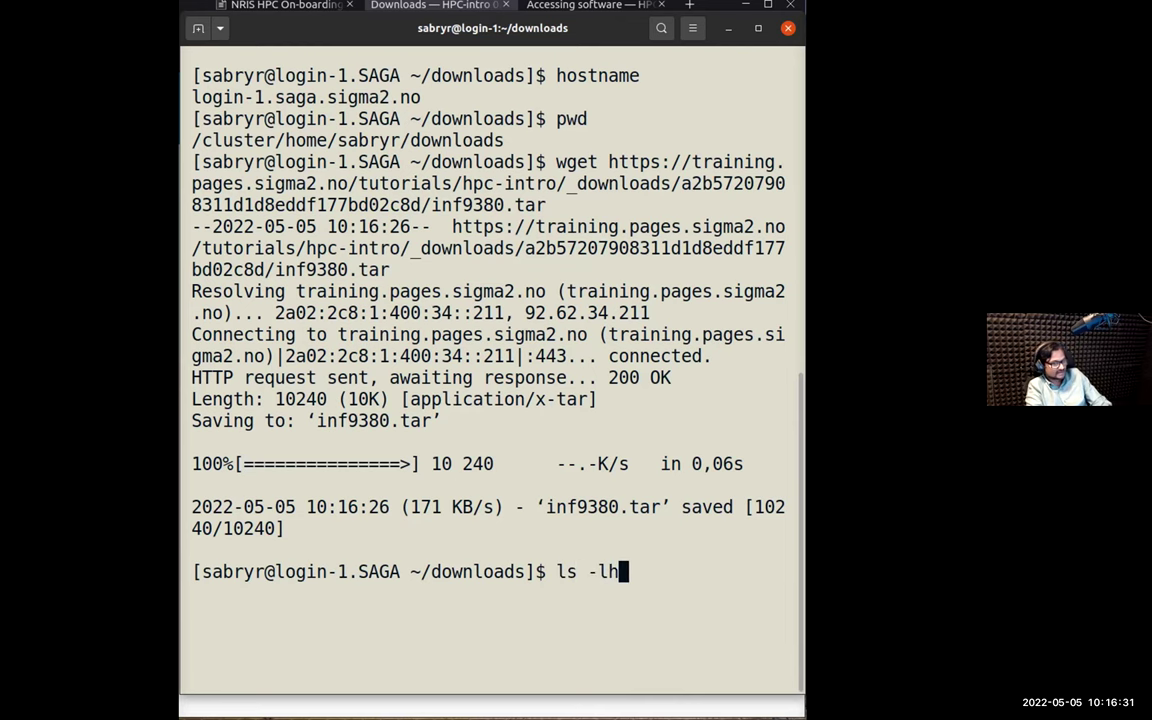
{"action": "key", "text": "Return"}
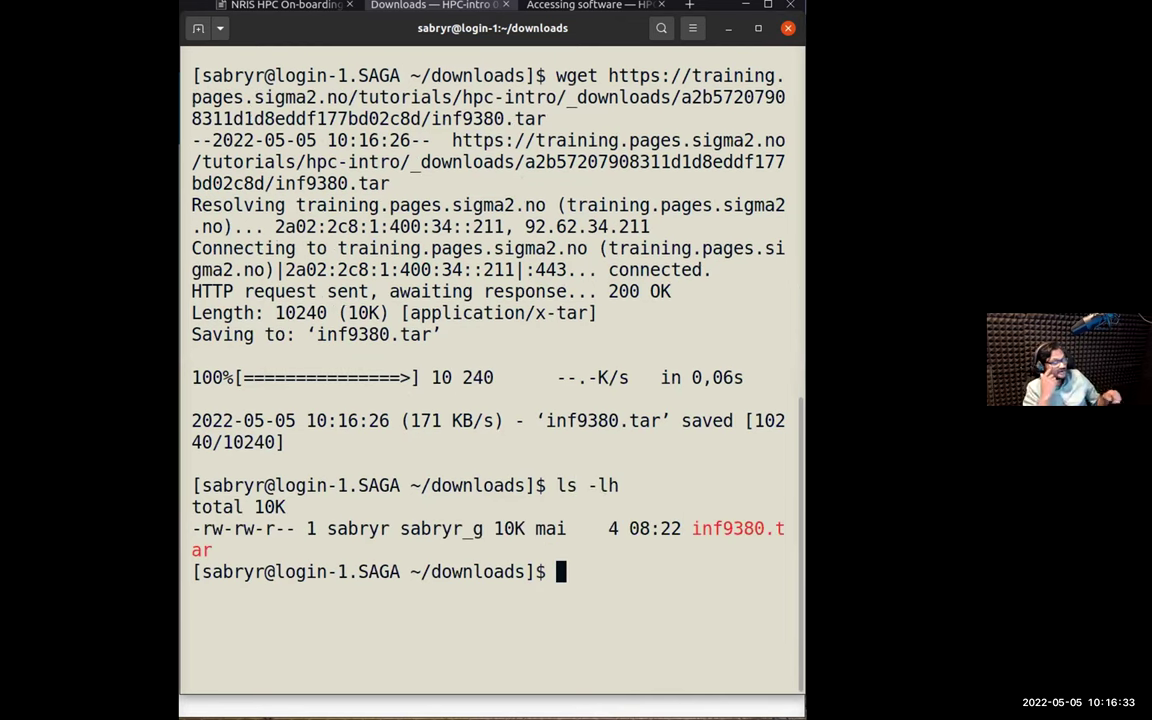
{"action": "key", "text": "Up"}
{"action": "key", "text": "Up"}
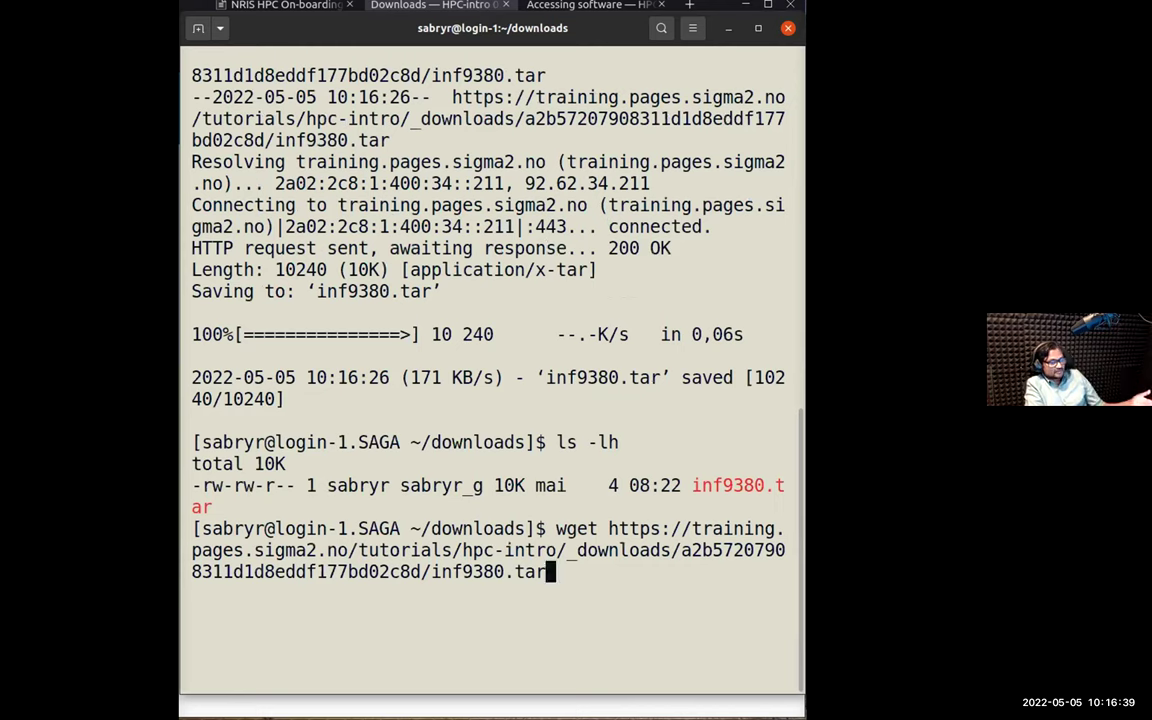
{"action": "key", "text": "Down"}
{"action": "key", "text": "BackSpace"}
{"action": "key", "text": "BackSpace"}
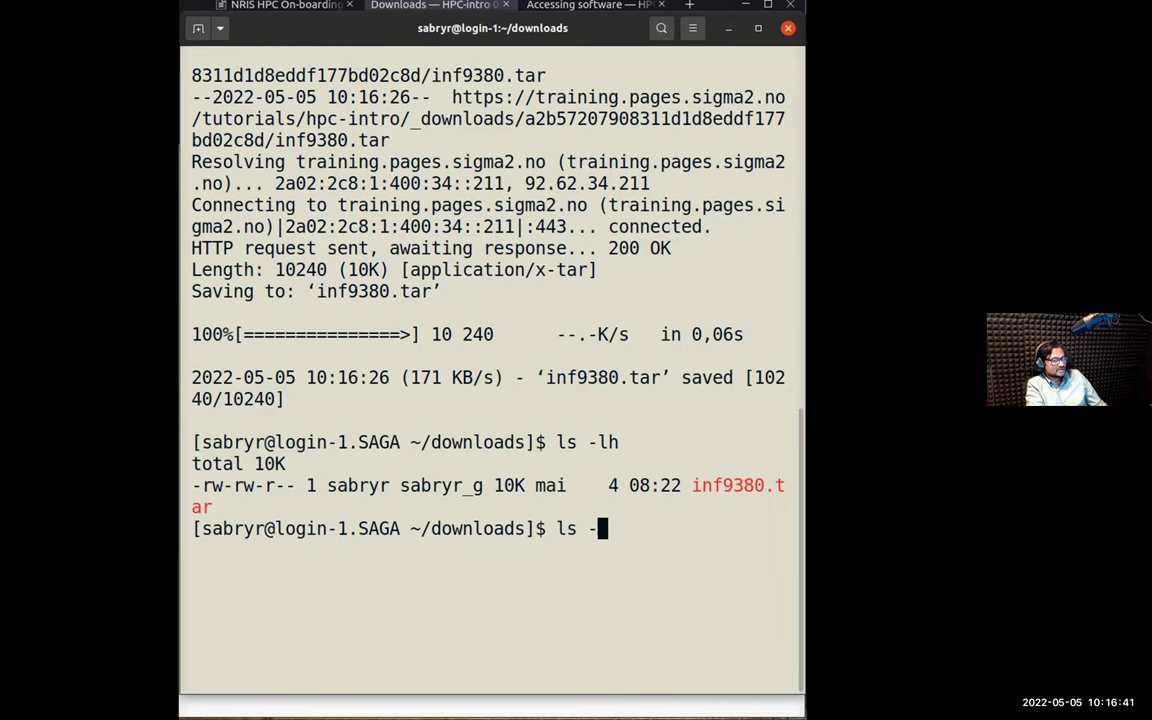
{"action": "key", "text": "Up"}
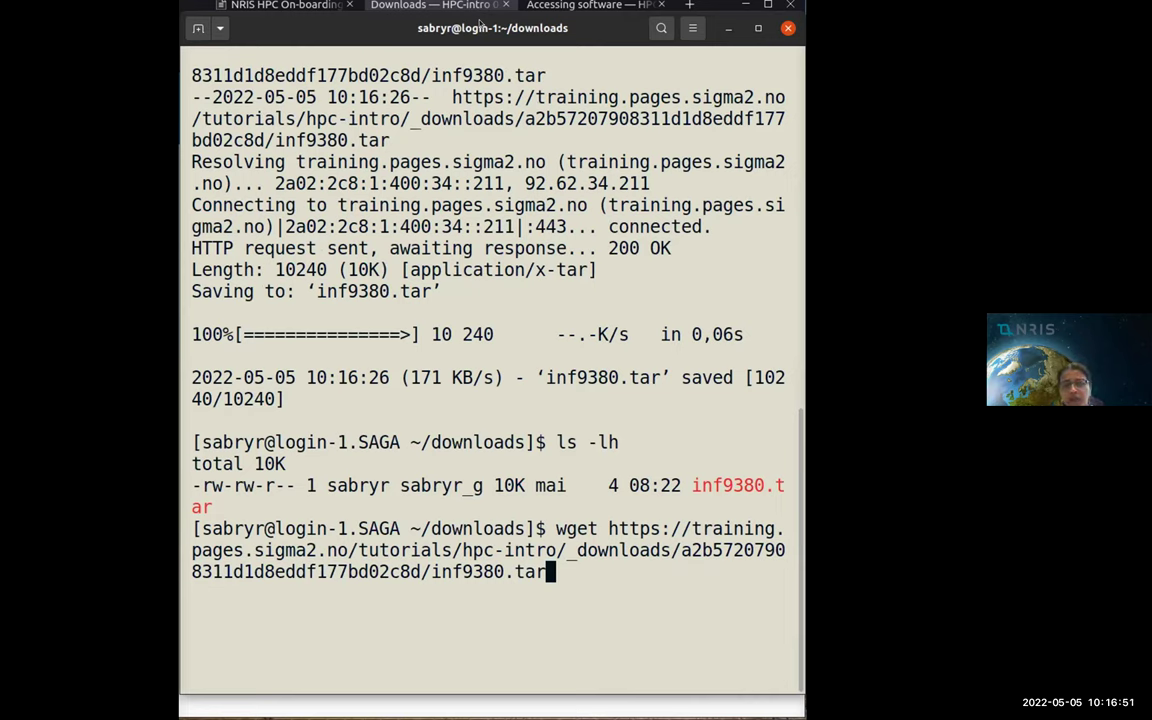
{"action": "key", "text": "Up"}
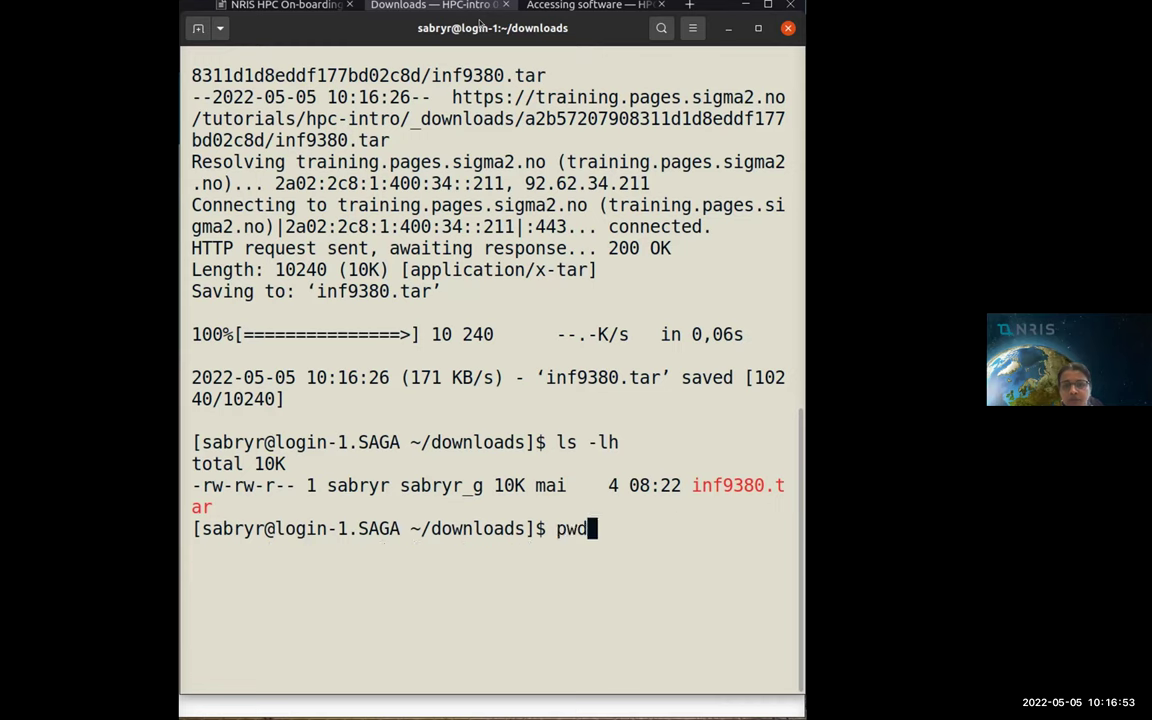
{"action": "key", "text": "BackSpace"}
{"action": "key", "text": "BackSpace"}
{"action": "key", "text": "BackSpace"}
Step: Open the manual page for wget with man
{"action": "type", "text": "man "}
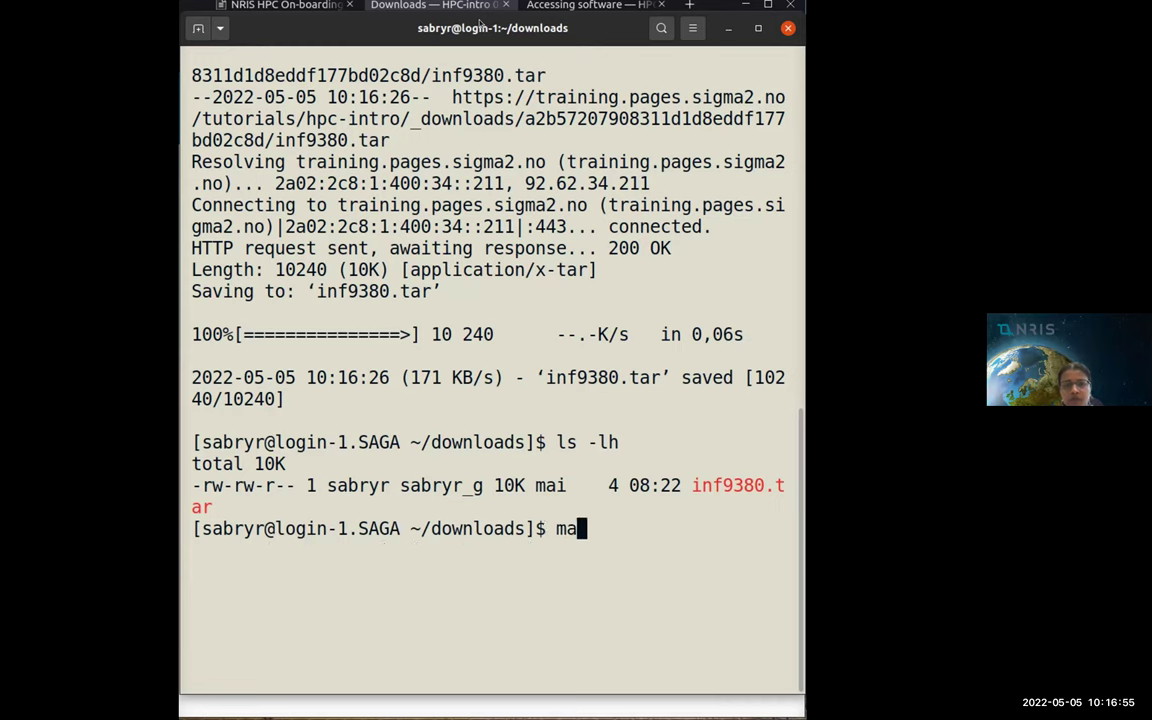
{"action": "type", "text": "wget"}
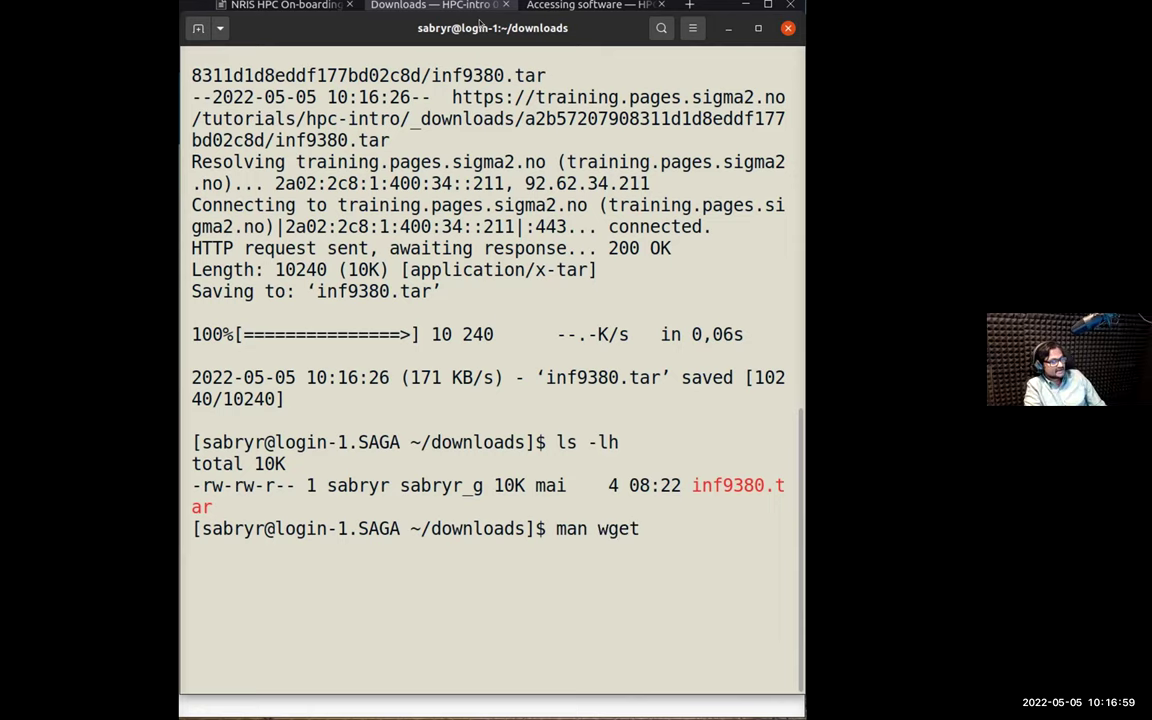
{"action": "key", "text": "Return"}
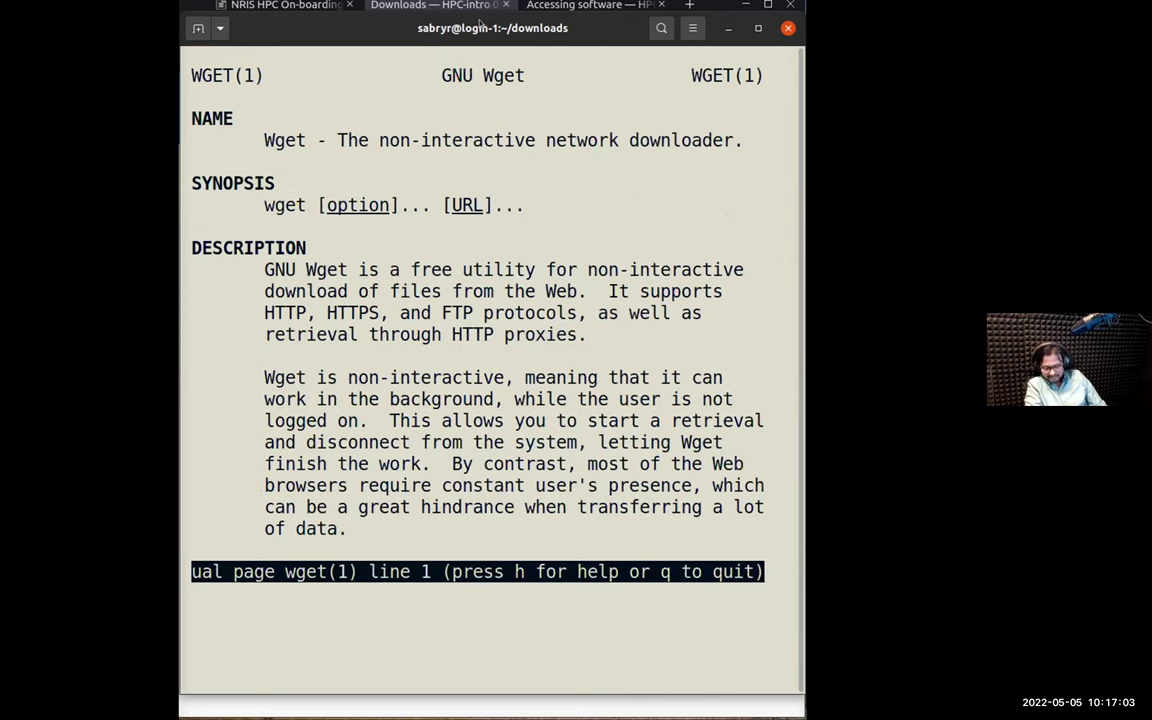
Step: Read through the wget manual from the description and option syntax to the startup, logging and input file options
{"action": "key", "text": "Down"}
{"action": "key", "text": "Down"}
{"action": "key", "text": "Down"}
{"action": "key", "text": "Down"}
{"action": "key", "text": "Down"}
{"action": "key", "text": "Down"}
{"action": "key", "text": "Down"}
{"action": "key", "text": "Down"}
{"action": "key", "text": "Down"}
{"action": "key", "text": "Down"}
{"action": "key", "text": "Down"}
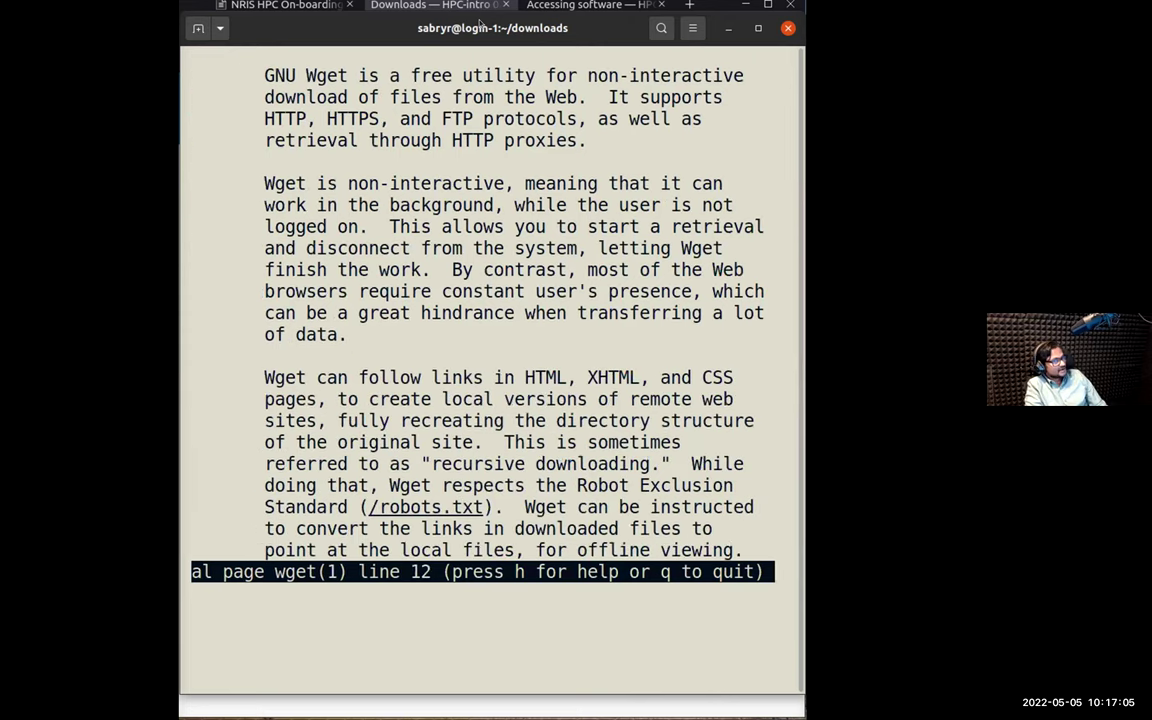
{"action": "key", "text": "Down"}
{"action": "key", "text": "Down"}
{"action": "key", "text": "Down"}
{"action": "key", "text": "Down"}
{"action": "key", "text": "Down"}
{"action": "key", "text": "Down"}
{"action": "key", "text": "Down"}
{"action": "key", "text": "Down"}
{"action": "key", "text": "Down"}
{"action": "key", "text": "Down"}
{"action": "key", "text": "Down"}
{"action": "key", "text": "Down"}
{"action": "key", "text": "Down"}
{"action": "key", "text": "Down"}
{"action": "key", "text": "Down"}
{"action": "key", "text": "Down"}
{"action": "key", "text": "Down"}
{"action": "key", "text": "Down"}
{"action": "key", "text": "Down"}
{"action": "key", "text": "Down"}
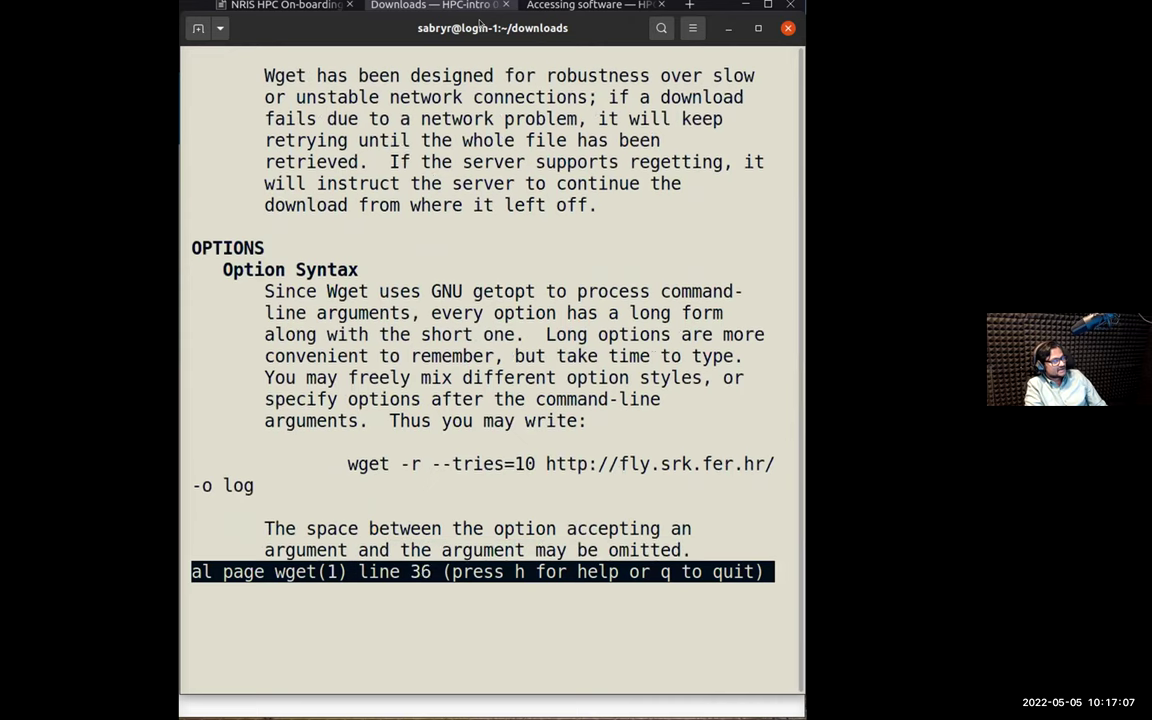
{"action": "key", "text": "Down"}
{"action": "key", "text": "Down"}
{"action": "key", "text": "Down"}
{"action": "key", "text": "Down"}
{"action": "key", "text": "Down"}
{"action": "key", "text": "Down"}
{"action": "key", "text": "Down"}
{"action": "key", "text": "Down"}
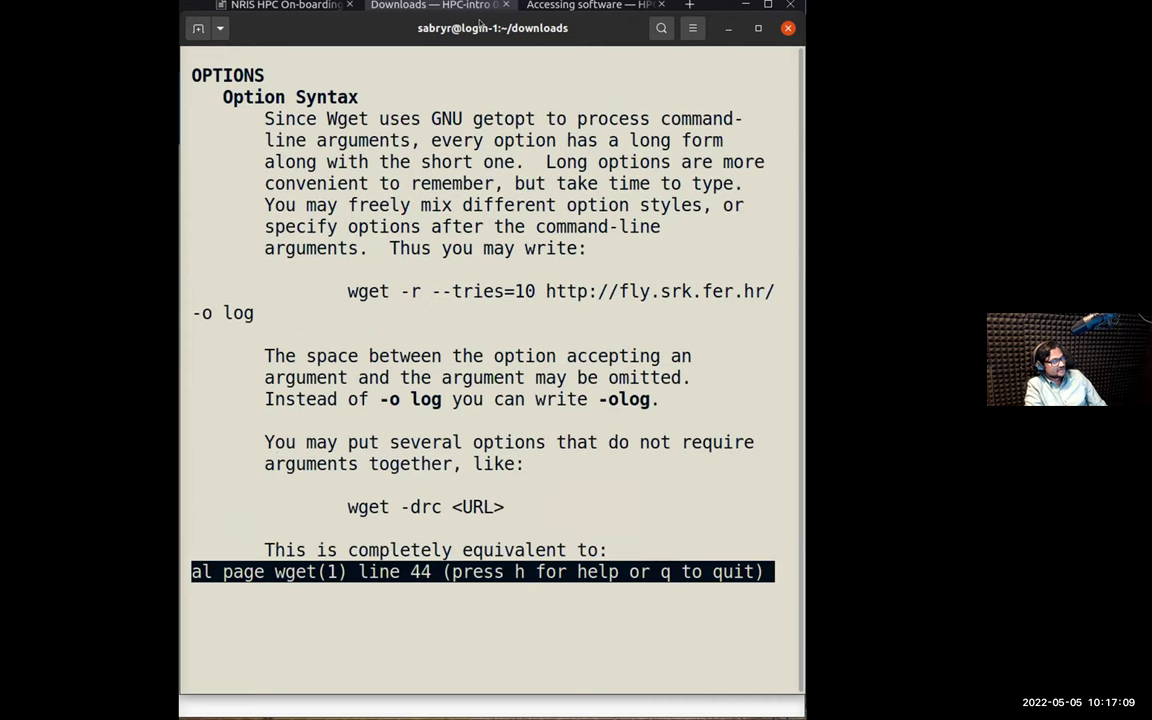
{"action": "key", "text": "Down"}
{"action": "key", "text": "Down"}
{"action": "key", "text": "Down"}
{"action": "key", "text": "Down"}
{"action": "key", "text": "Down"}
{"action": "key", "text": "Down"}
{"action": "key", "text": "Down"}
{"action": "key", "text": "Down"}
{"action": "key", "text": "Down"}
{"action": "key", "text": "Down"}
{"action": "key", "text": "Down"}
{"action": "key", "text": "Down"}
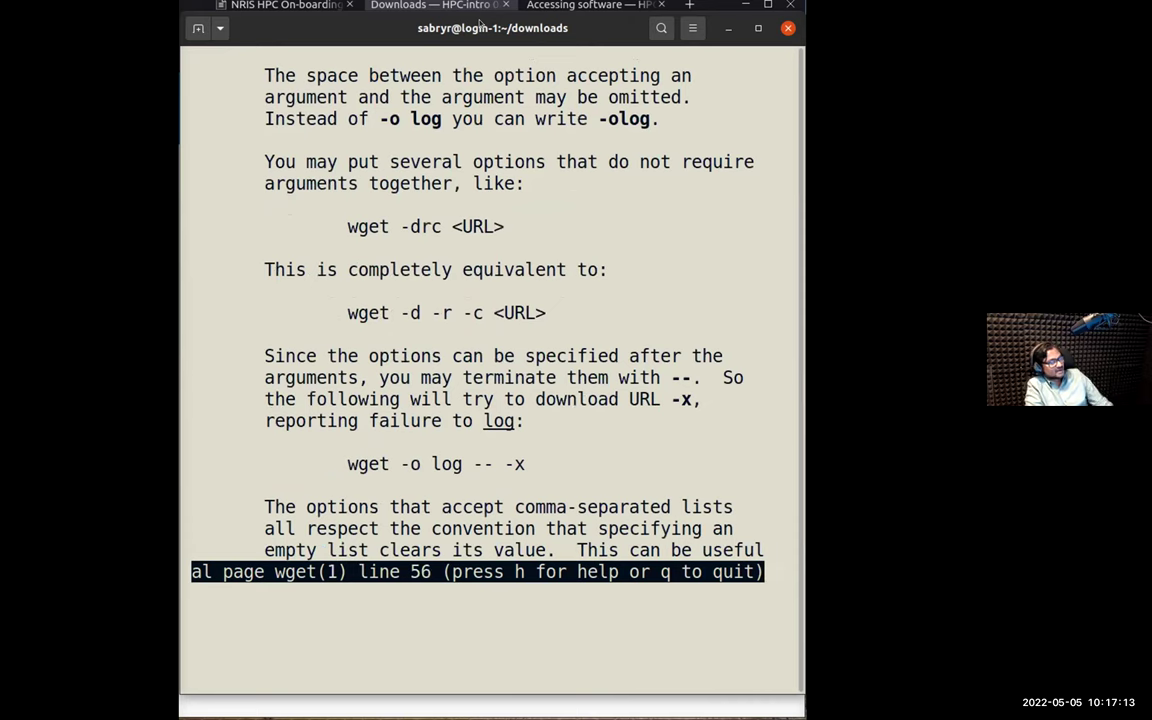
{"action": "key", "text": "Down"}
{"action": "key", "text": "Down"}
{"action": "key", "text": "Down"}
{"action": "key", "text": "Down"}
{"action": "key", "text": "Down"}
{"action": "key", "text": "Down"}
{"action": "key", "text": "Down"}
{"action": "key", "text": "Down"}
{"action": "key", "text": "Down"}
{"action": "key", "text": "Down"}
{"action": "key", "text": "Down"}
{"action": "key", "text": "Down"}
{"action": "key", "text": "Down"}
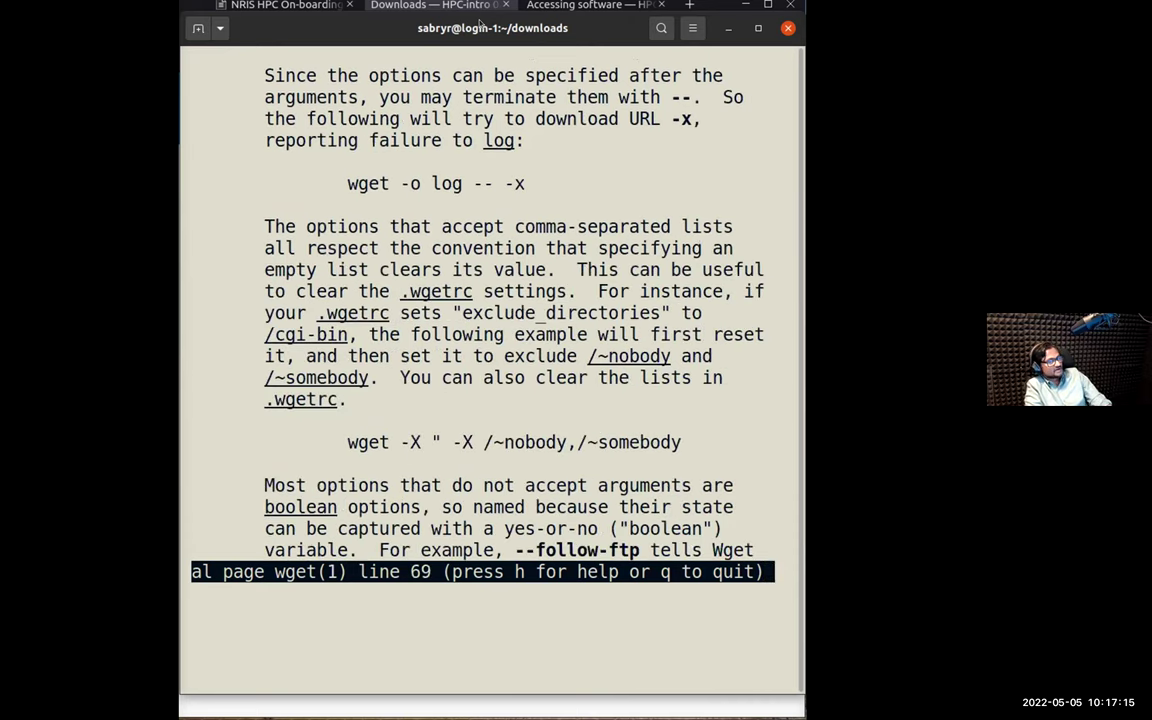
{"action": "key", "text": "Down"}
{"action": "key", "text": "Down"}
{"action": "key", "text": "Down"}
{"action": "key", "text": "Down"}
{"action": "key", "text": "Down"}
{"action": "key", "text": "Down"}
{"action": "key", "text": "Down"}
{"action": "key", "text": "Down"}
{"action": "key", "text": "Down"}
{"action": "key", "text": "Down"}
{"action": "key", "text": "Down"}
{"action": "key", "text": "Down"}
{"action": "key", "text": "Down"}
{"action": "key", "text": "Down"}
{"action": "key", "text": "Down"}
{"action": "key", "text": "Down"}
{"action": "key", "text": "Down"}
{"action": "key", "text": "Down"}
{"action": "key", "text": "Down"}
{"action": "key", "text": "Down"}
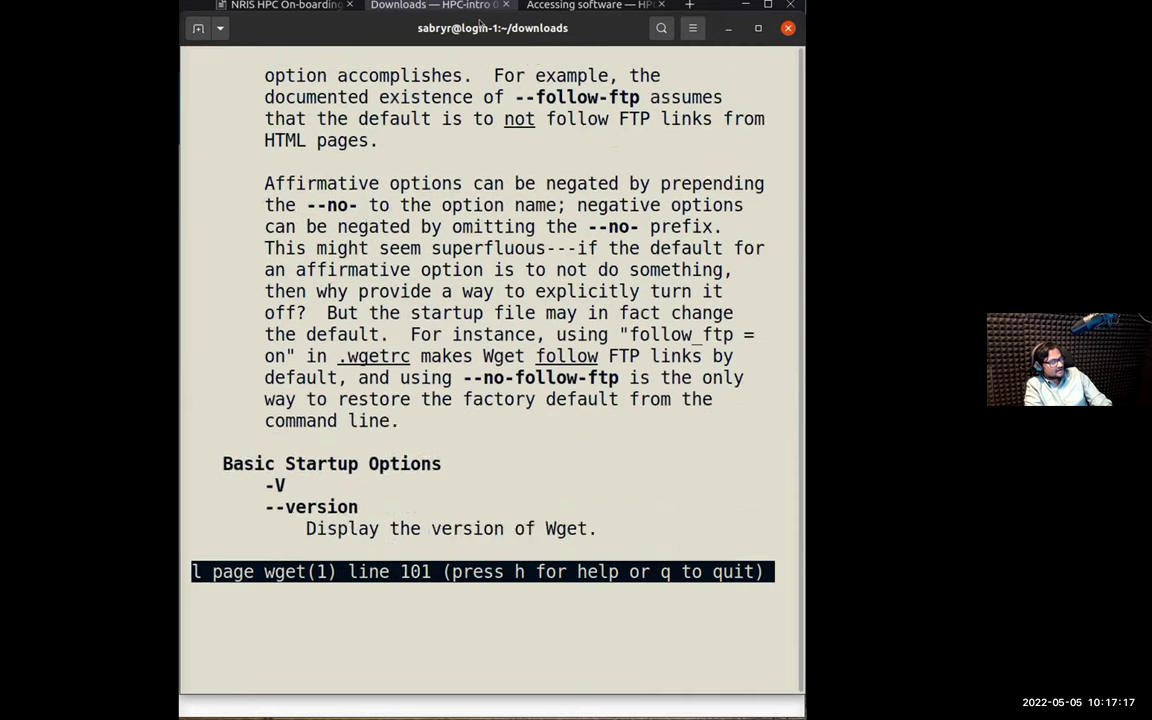
{"action": "key", "text": "Down"}
{"action": "key", "text": "Down"}
{"action": "key", "text": "Down"}
{"action": "key", "text": "Down"}
{"action": "key", "text": "Down"}
{"action": "key", "text": "Down"}
{"action": "key", "text": "Down"}
{"action": "key", "text": "Down"}
{"action": "key", "text": "Down"}
{"action": "key", "text": "Down"}
{"action": "key", "text": "Down"}
{"action": "key", "text": "Down"}
{"action": "key", "text": "Down"}
{"action": "key", "text": "Down"}
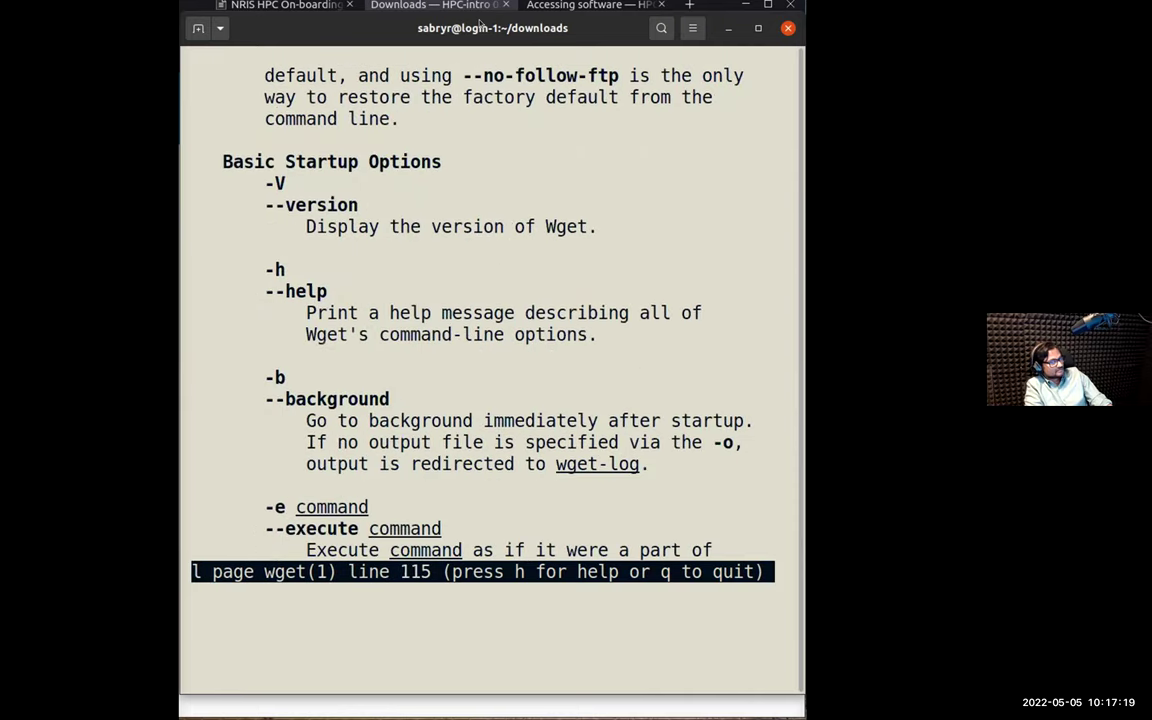
{"action": "key", "text": "Down"}
{"action": "key", "text": "Down"}
{"action": "key", "text": "Down"}
{"action": "key", "text": "Down"}
{"action": "key", "text": "Down"}
{"action": "key", "text": "Down"}
{"action": "key", "text": "Down"}
{"action": "key", "text": "Down"}
{"action": "key", "text": "Down"}
{"action": "key", "text": "Down"}
{"action": "key", "text": "Down"}
{"action": "key", "text": "Down"}
{"action": "key", "text": "Down"}
{"action": "key", "text": "Down"}
{"action": "key", "text": "Down"}
{"action": "key", "text": "Down"}
{"action": "key", "text": "Down"}
{"action": "key", "text": "Down"}
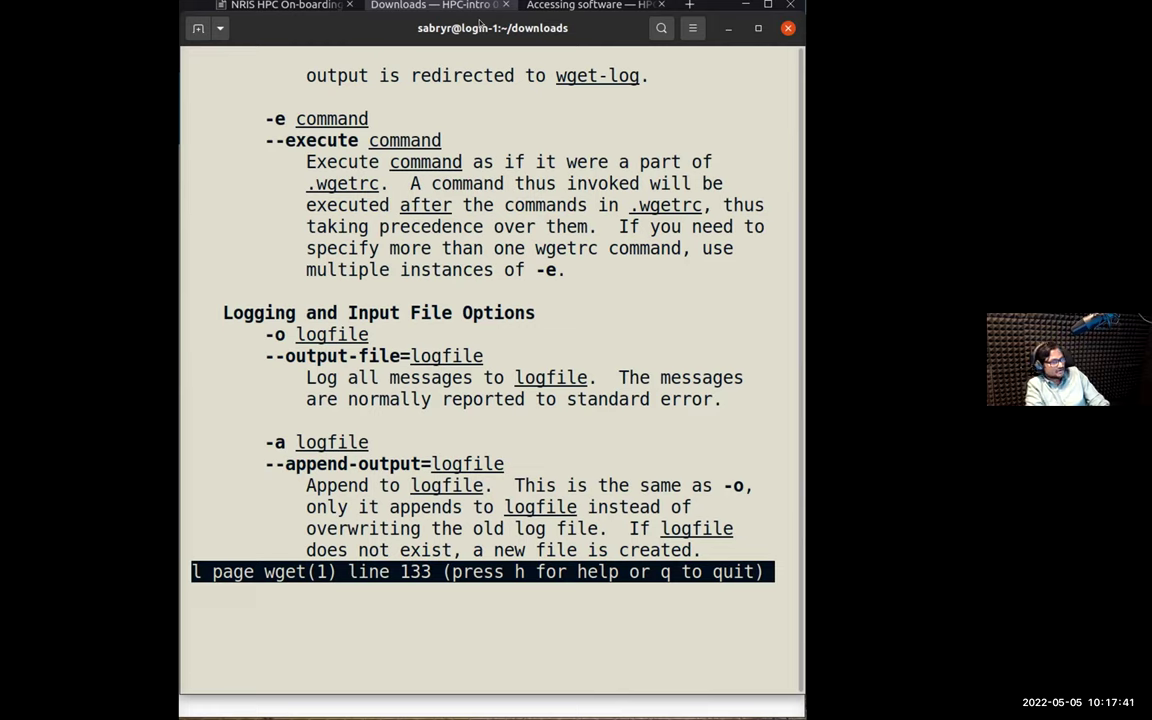
{"action": "key", "text": "Down"}
{"action": "key", "text": "Down"}
{"action": "key", "text": "Down"}
{"action": "key", "text": "Down"}
{"action": "key", "text": "Down"}
{"action": "key", "text": "Down"}
{"action": "key", "text": "Down"}
{"action": "key", "text": "Down"}
{"action": "key", "text": "Down"}
{"action": "key", "text": "Down"}
{"action": "key", "text": "Down"}
{"action": "key", "text": "Down"}
{"action": "key", "text": "Down"}
{"action": "key", "text": "Down"}
{"action": "key", "text": "Down"}
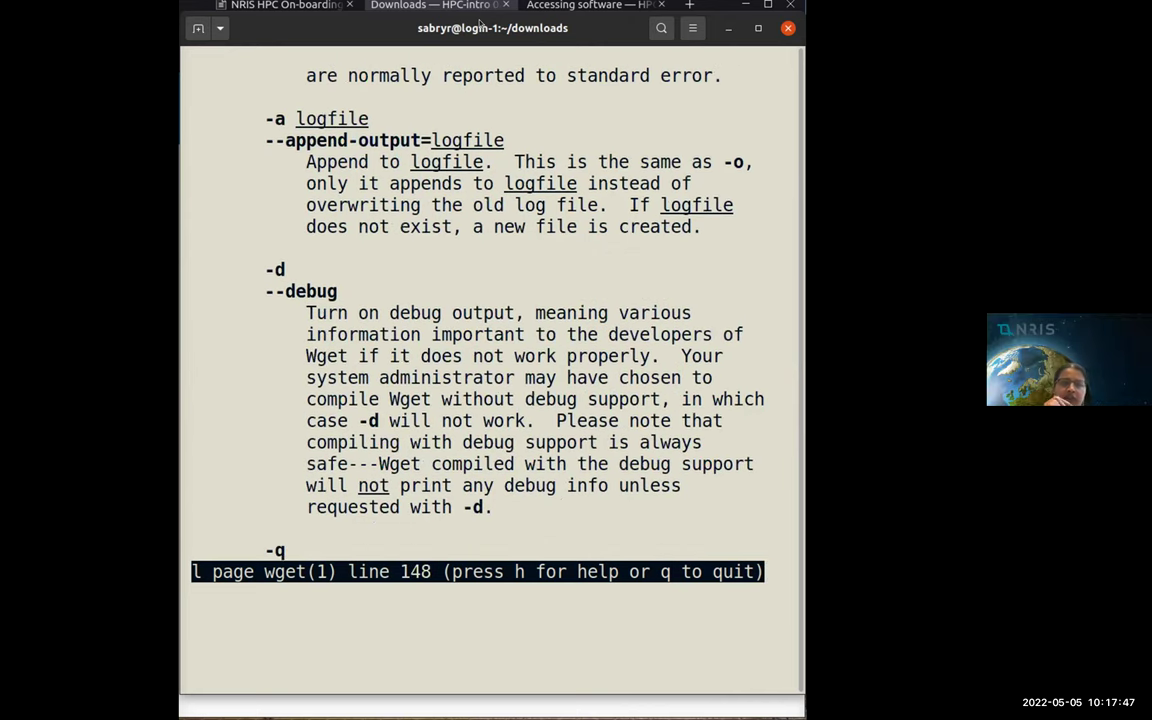
Step: Read the wget manual entries for the debug, quiet, verbose and no-verbose options, and leave the manual
{"action": "key", "text": "Down"}
{"action": "key", "text": "Down"}
{"action": "key", "text": "Down"}
{"action": "key", "text": "Down"}
{"action": "key", "text": "Down"}
{"action": "key", "text": "Down"}
{"action": "key", "text": "Down"}
{"action": "key", "text": "Down"}
{"action": "key", "text": "Down"}
{"action": "key", "text": "Down"}
{"action": "key", "text": "Down"}
{"action": "key", "text": "Down"}
{"action": "key", "text": "Down"}
{"action": "key", "text": "Down"}
{"action": "key", "text": "Down"}
{"action": "key", "text": "Down"}
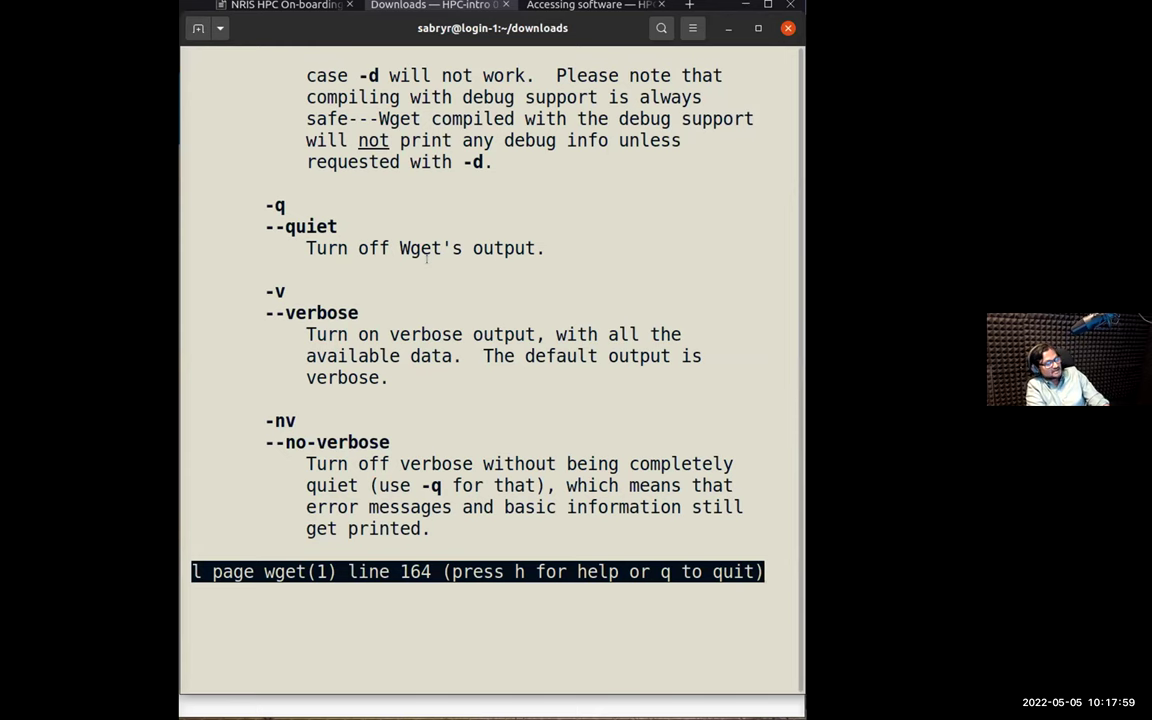
{"action": "key", "text": "q"}
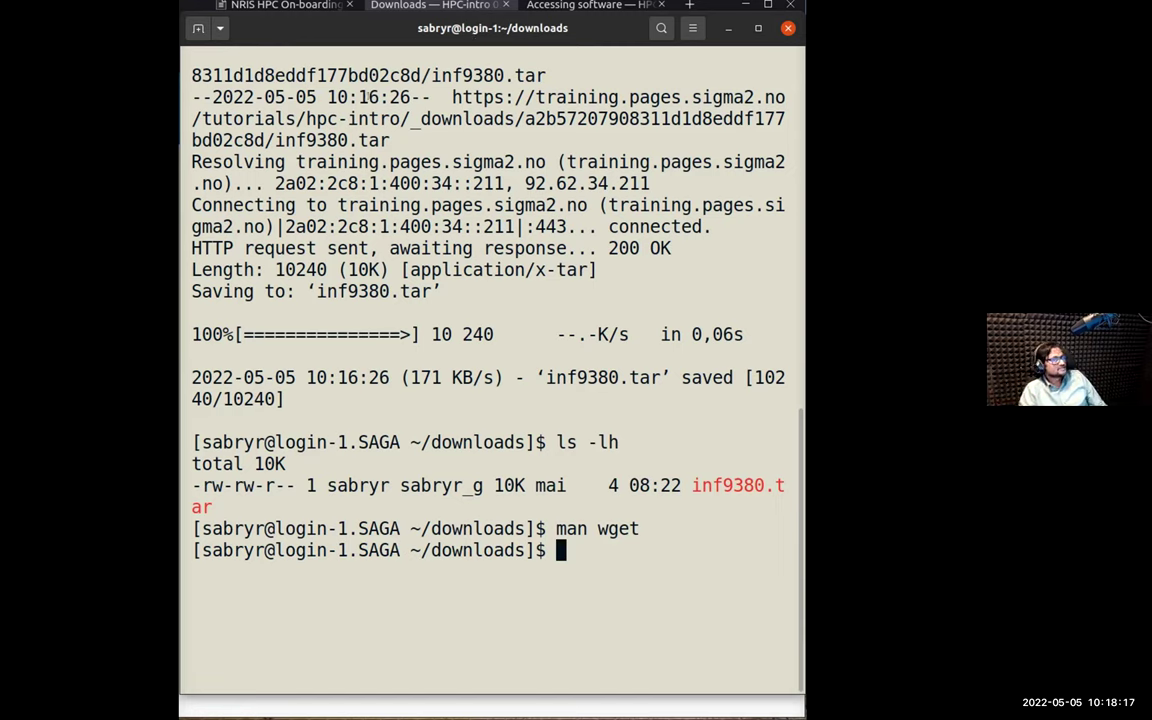
Step: Switch to the browser and open the Transferring files lesson at the section on single files and folders with scp
{"action": "key", "text": "alt+Tab"}
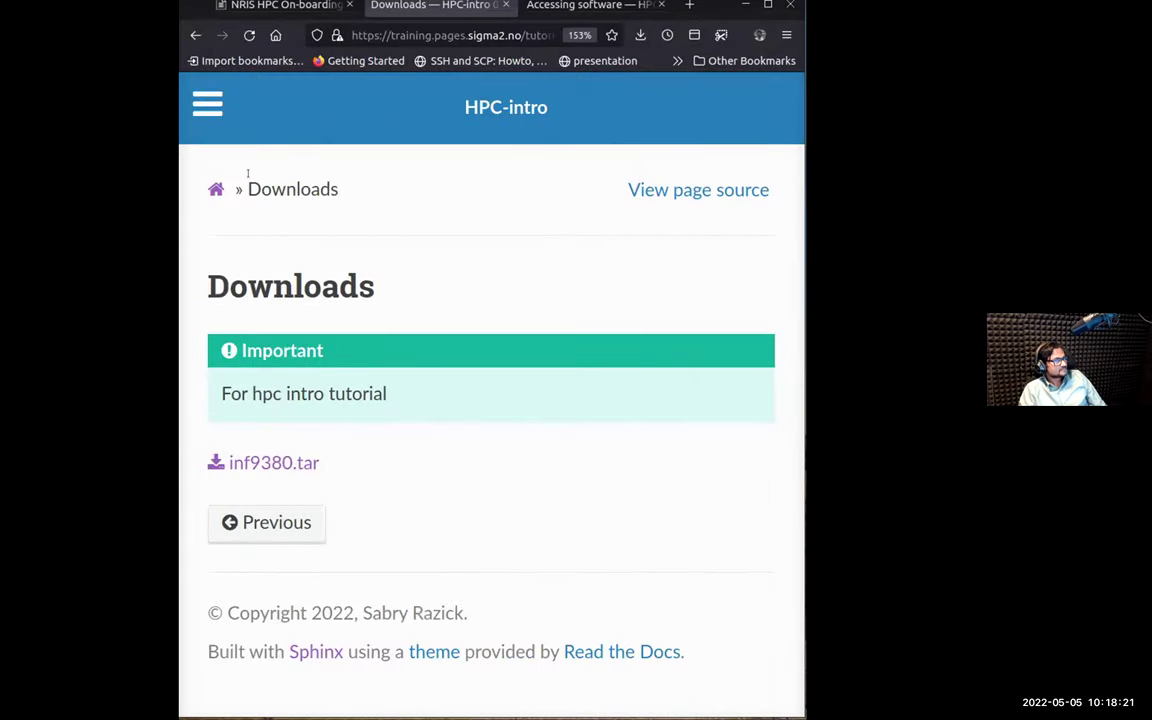
{"action": "left_click", "coordinate": [200, 108]}
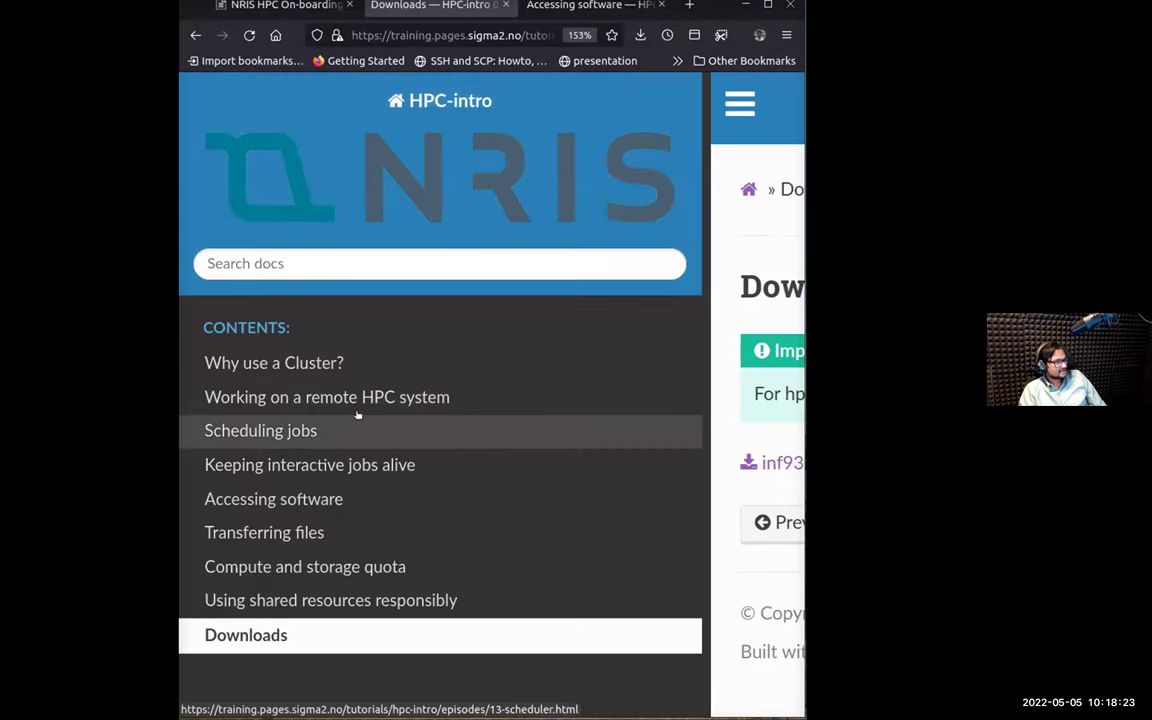
{"action": "left_click", "coordinate": [270, 532]}
{"action": "scroll", "coordinate": [419, 450], "scroll_direction": "down", "scroll_amount": 8}
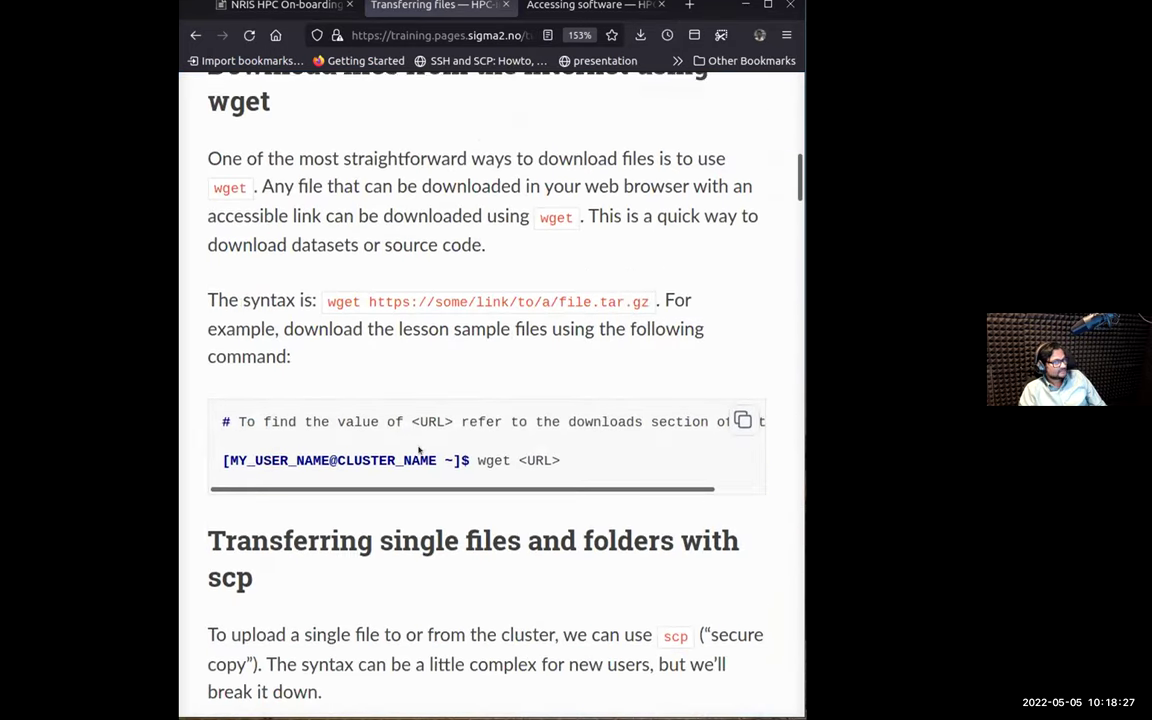
{"action": "scroll", "coordinate": [419, 450], "scroll_direction": "down", "scroll_amount": 4}
{"action": "scroll", "coordinate": [419, 450], "scroll_direction": "down", "scroll_amount": 1}
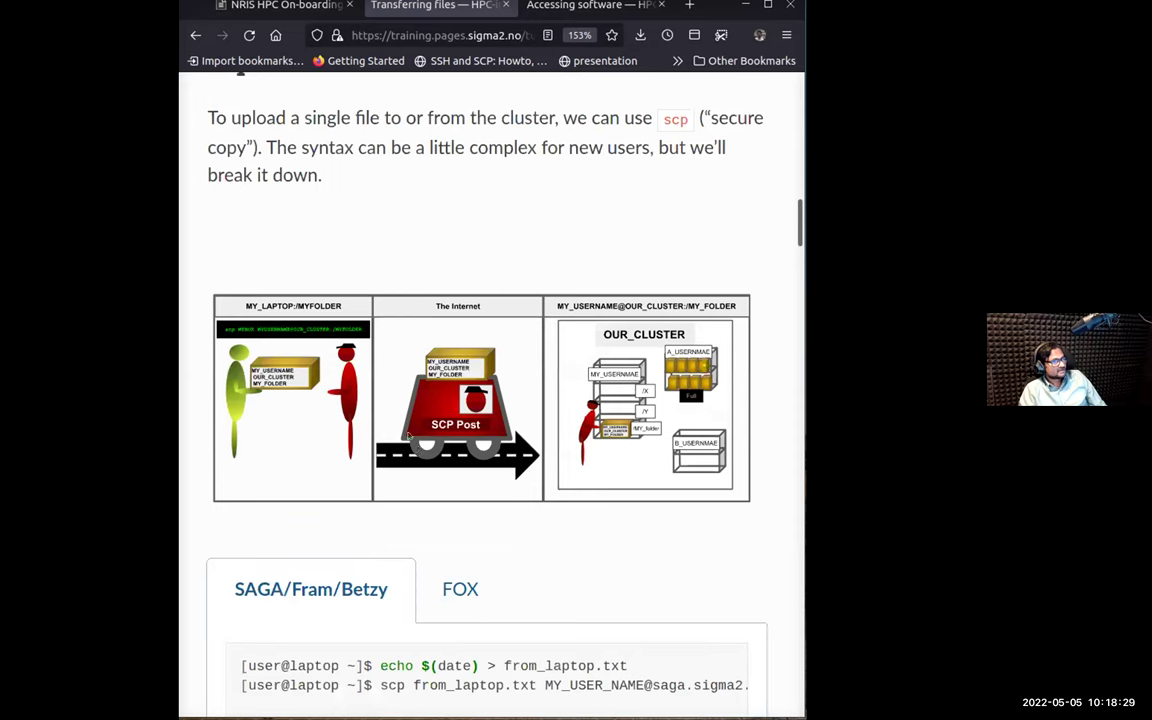
Step: Open the SCP Post illustration in a new tab and scale it so all three panels fit
{"action": "right_click", "coordinate": [421, 438]}
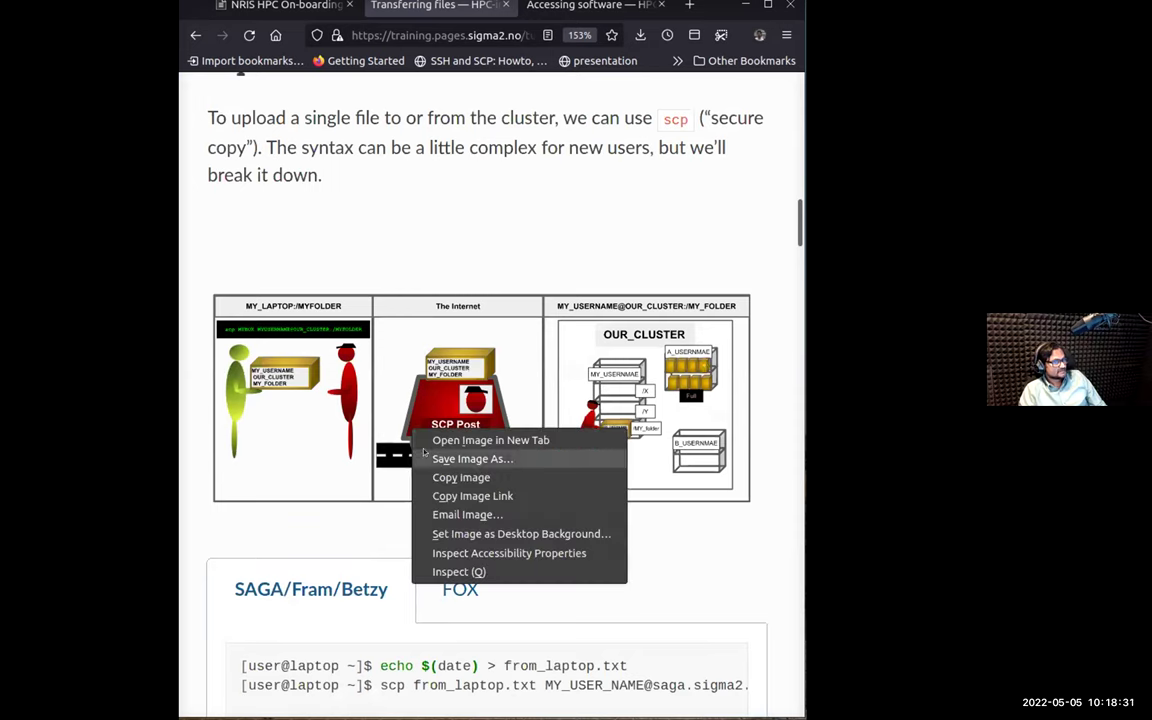
{"action": "left_click", "coordinate": [432, 440]}
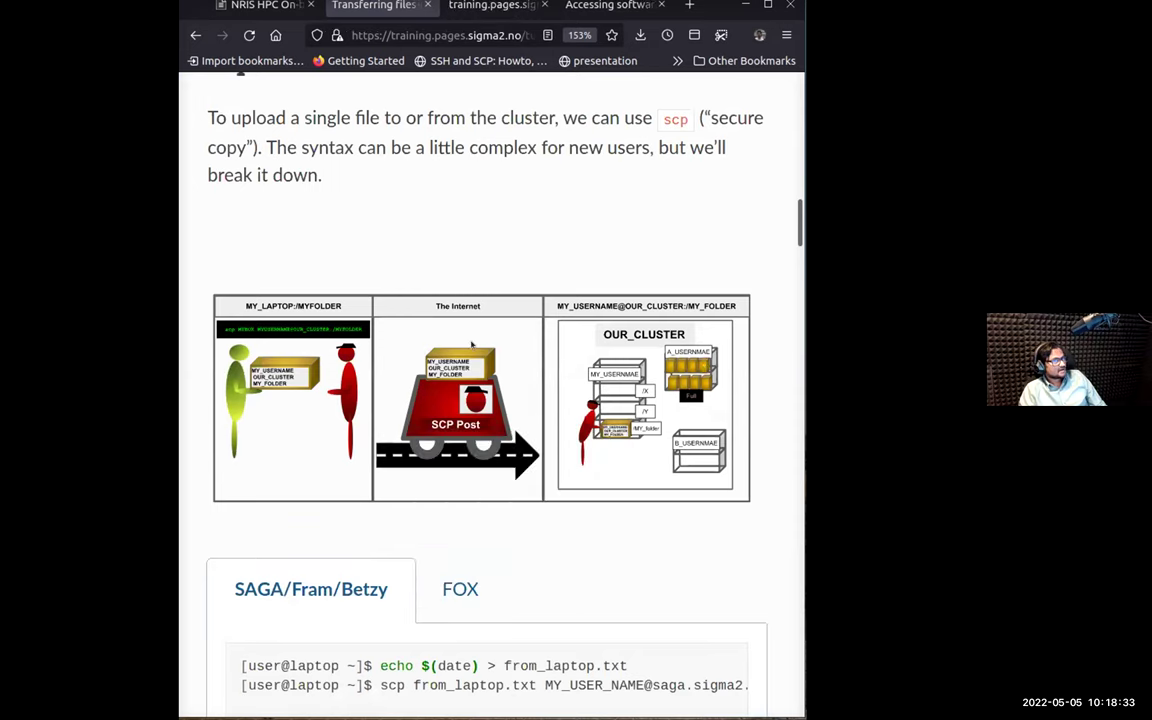
{"action": "left_click", "coordinate": [490, 6]}
{"action": "scroll", "coordinate": [601, 405], "scroll_direction": "down", "scroll_amount": 2}
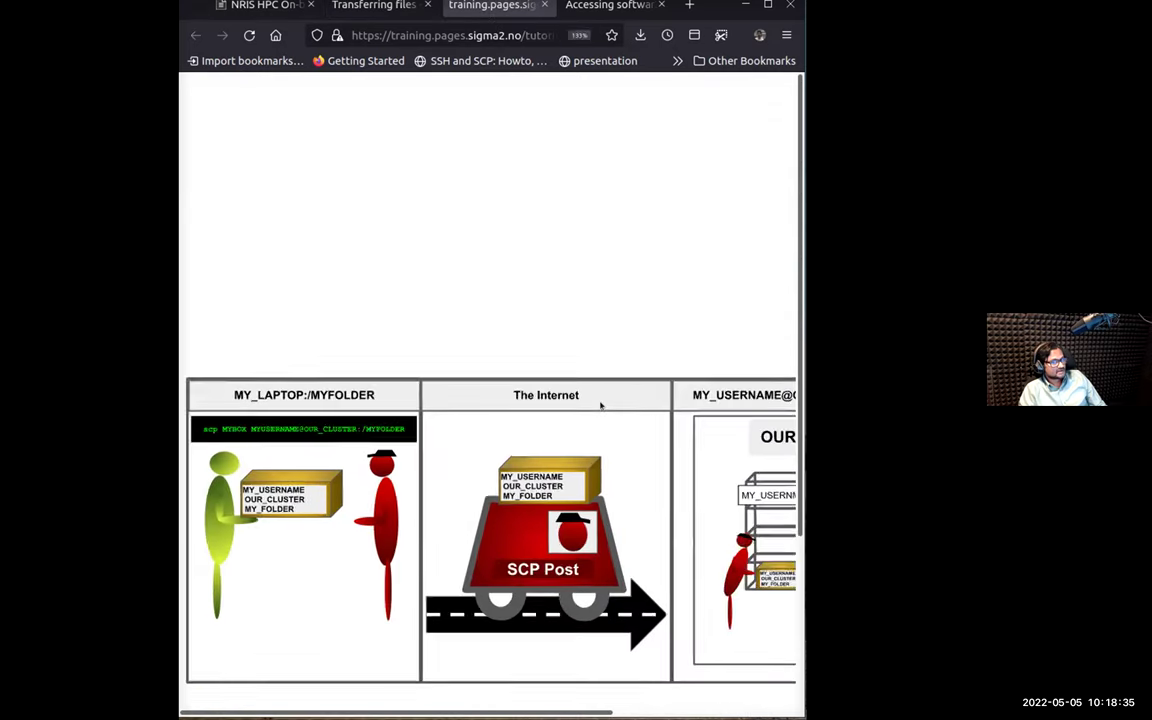
{"action": "scroll", "coordinate": [601, 405], "scroll_direction": "down", "scroll_amount": 2}
{"action": "scroll", "coordinate": [601, 405], "scroll_direction": "up", "scroll_amount": 1}
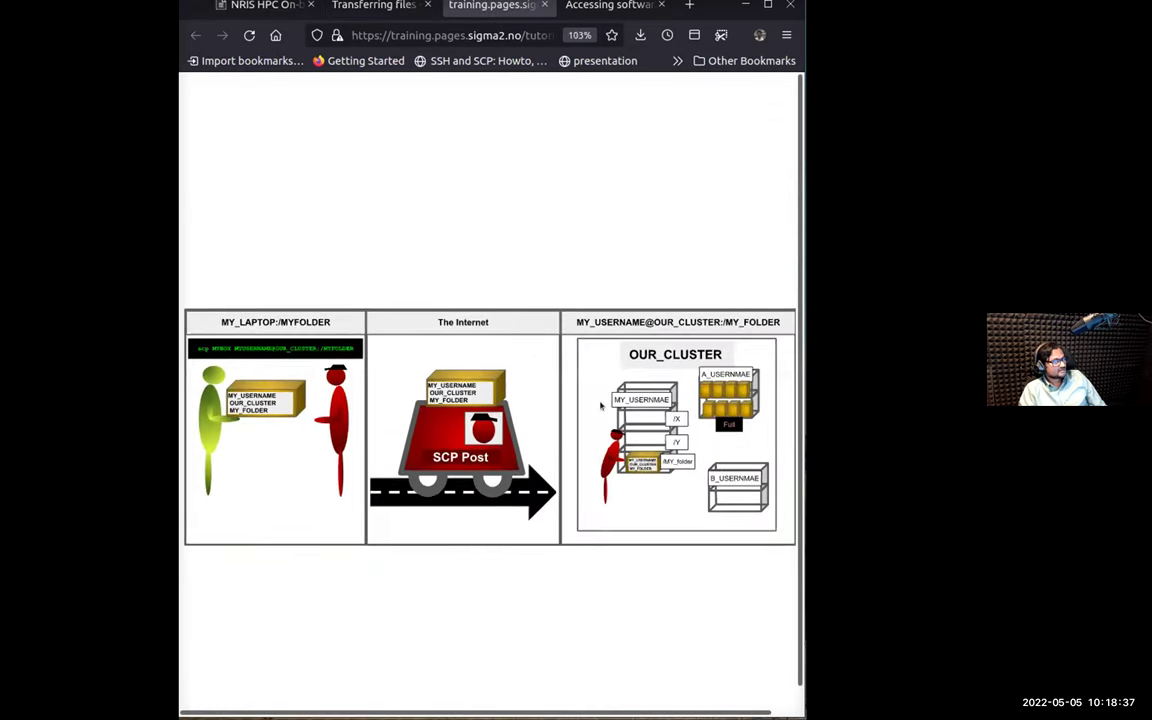
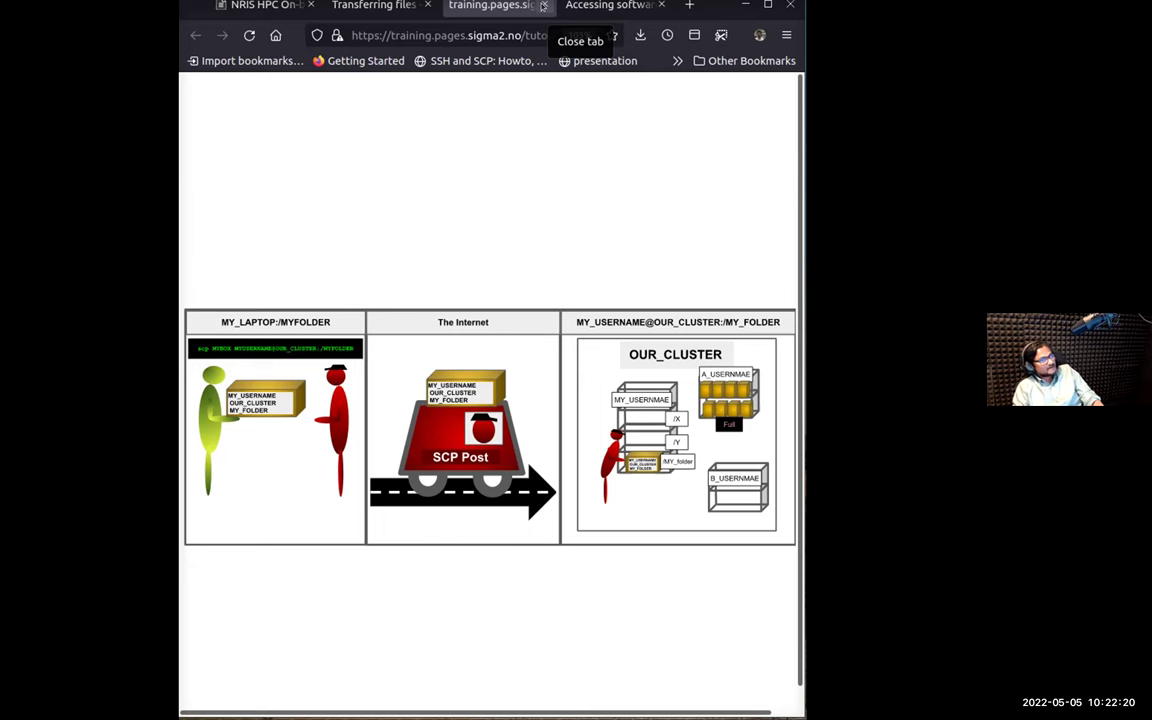
Step: Close the illustration's tab and return to the scp section of the Transferring files lesson
{"action": "left_click", "coordinate": [542, 5]}
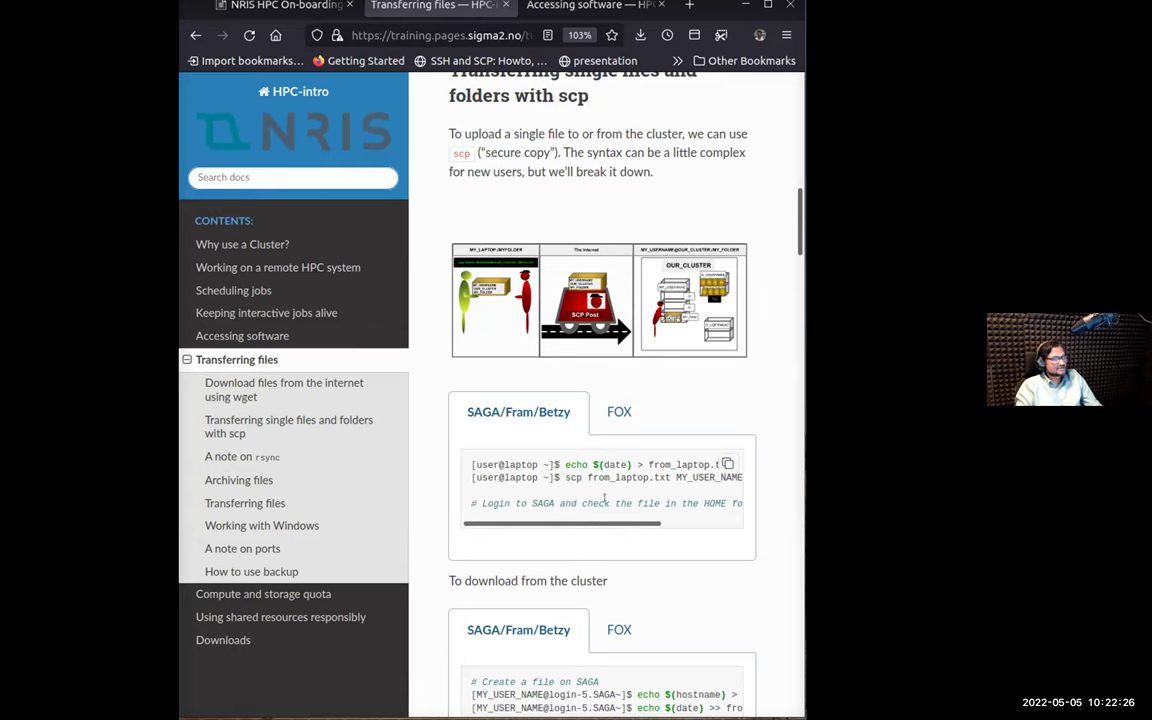
{"action": "scroll", "coordinate": [604, 497], "scroll_direction": "down", "scroll_amount": 1}
{"action": "scroll", "coordinate": [604, 497], "scroll_direction": "up", "scroll_amount": 1}
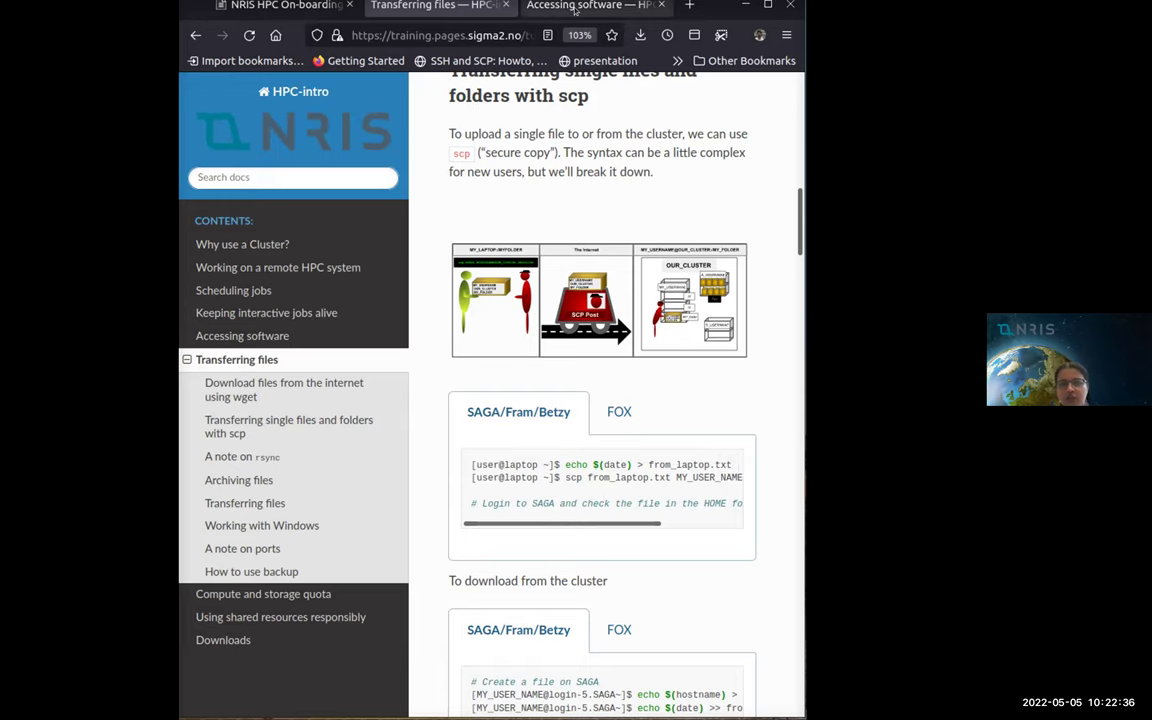
Step: Open the HPC On-boarding schedule and highlight the Day1 entry "09:30-10:00 - Working on a remote HPC system"
{"action": "left_click", "coordinate": [300, 8]}
{"action": "left_click", "coordinate": [252, 347]}
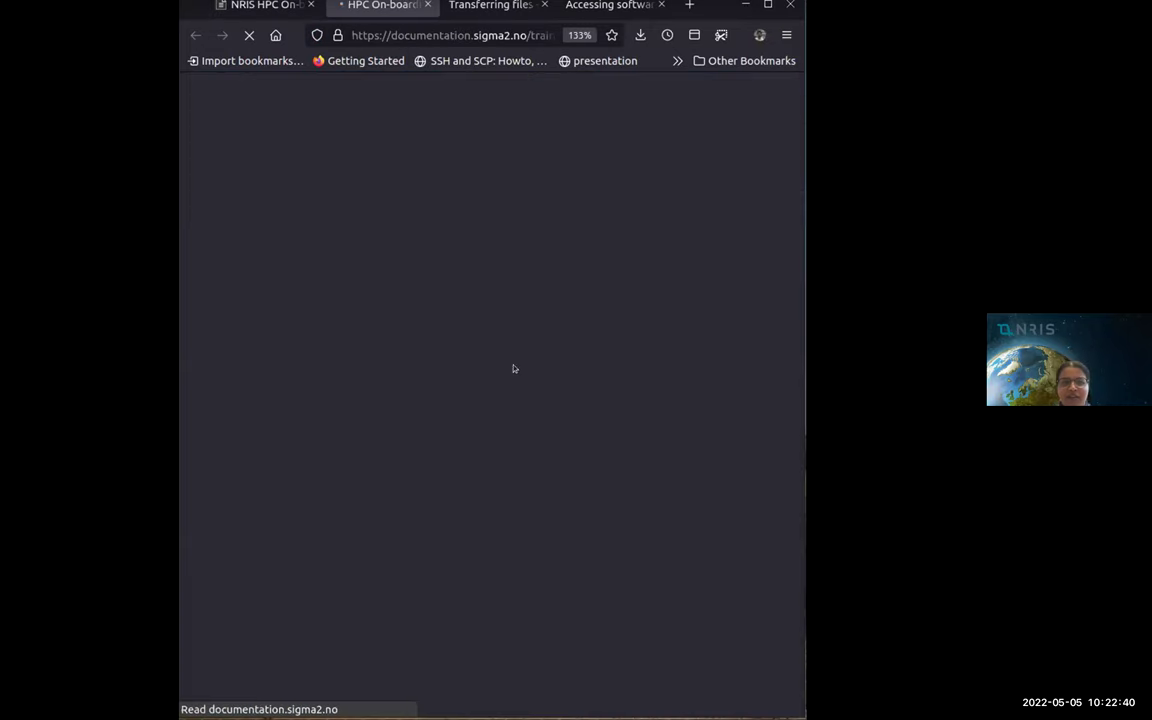
{"action": "scroll", "coordinate": [535, 450], "scroll_direction": "down", "scroll_amount": 2}
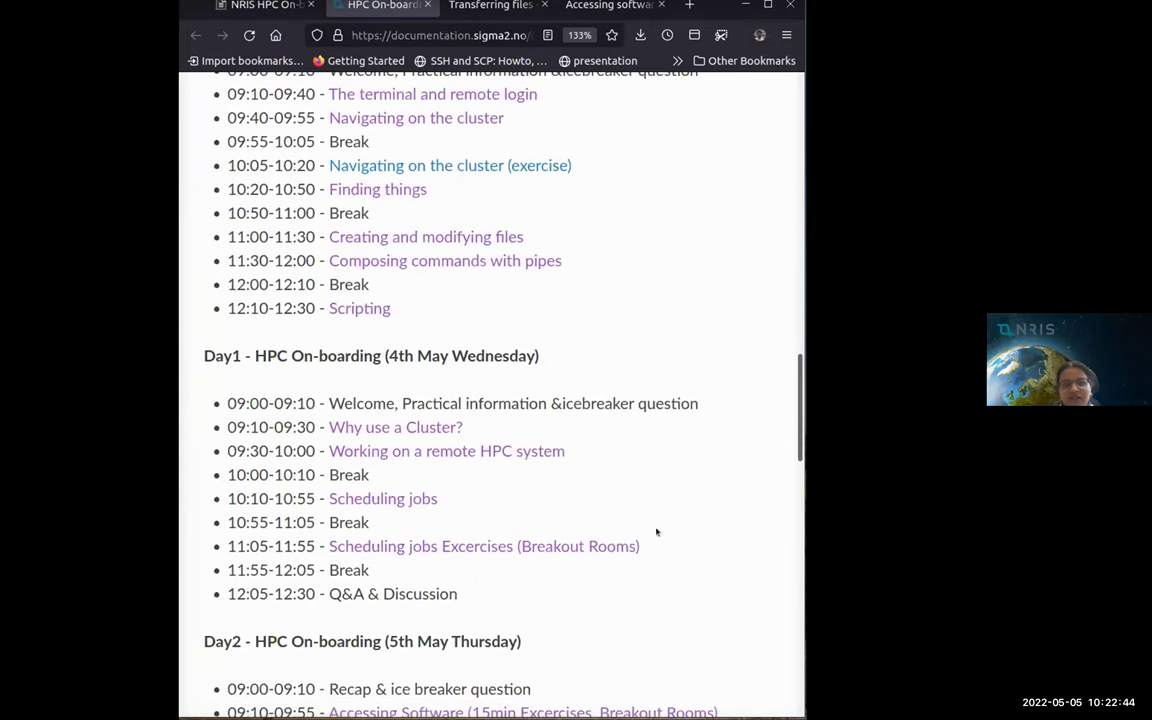
{"action": "left_click_drag", "start_coordinate": [567, 461], "coordinate": [223, 458]}
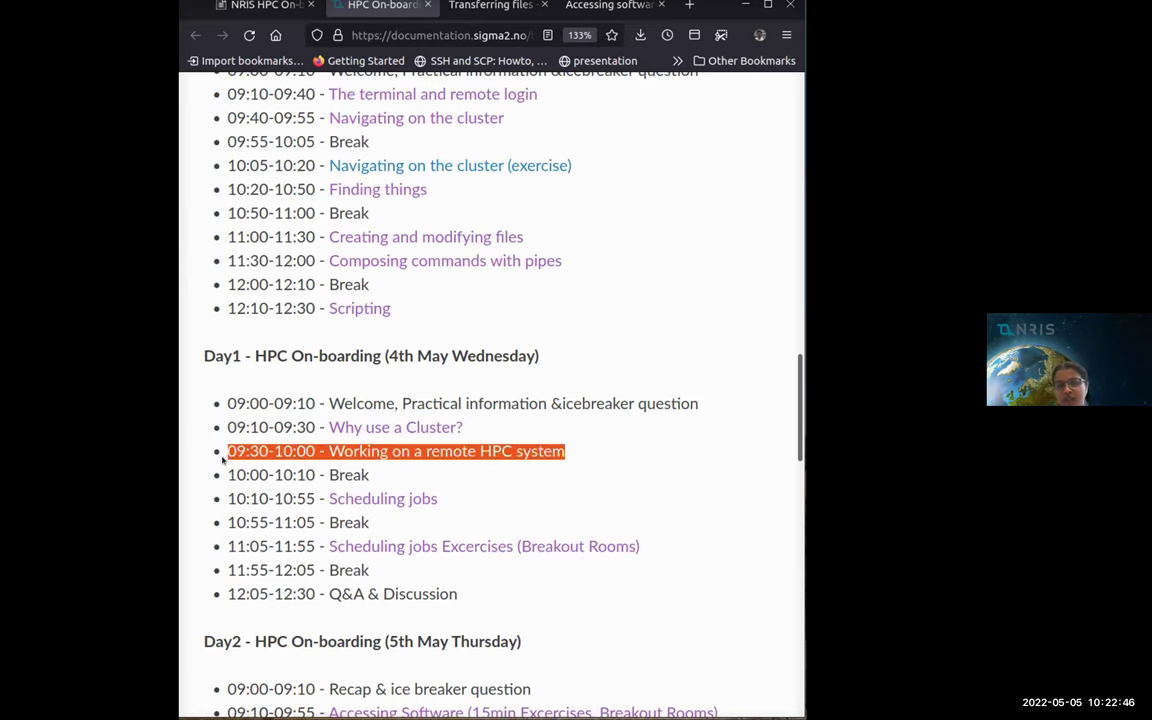
Step: Return to the Transferring files lesson and examine the full scp upload command for SAGA/Fram/Betzy
{"action": "left_click", "coordinate": [487, 7]}
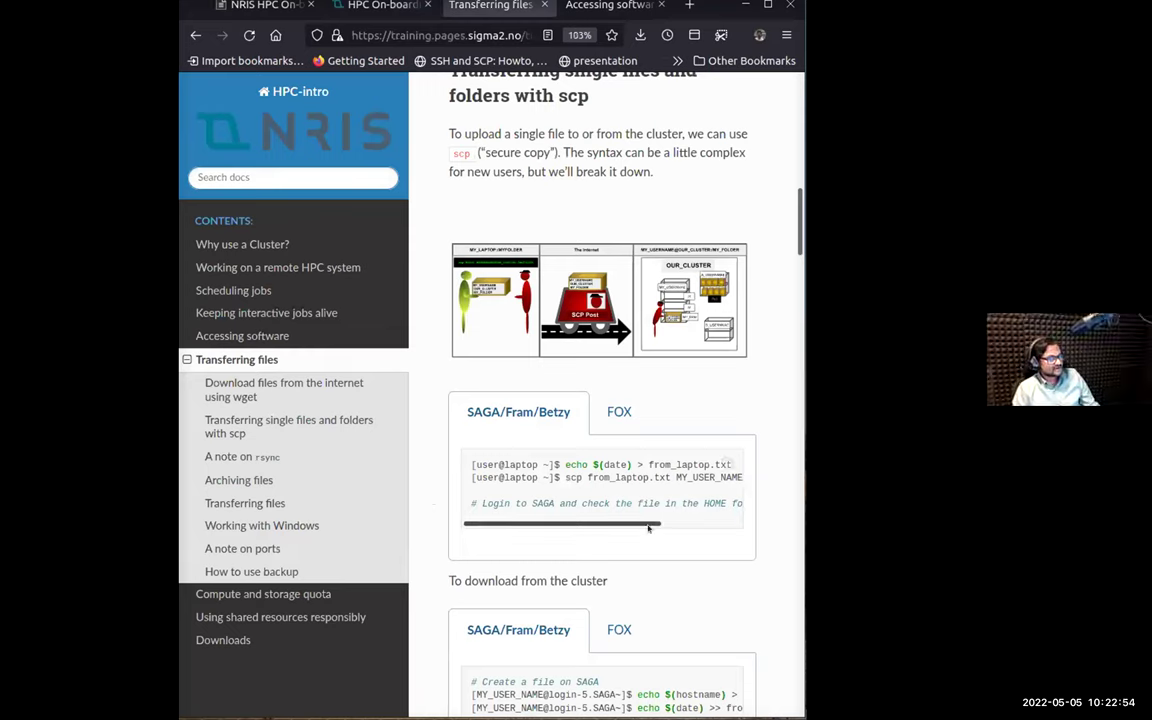
{"action": "left_click_drag", "start_coordinate": [641, 526], "coordinate": [694, 522]}
{"action": "left_click_drag", "start_coordinate": [741, 523], "coordinate": [672, 523]}
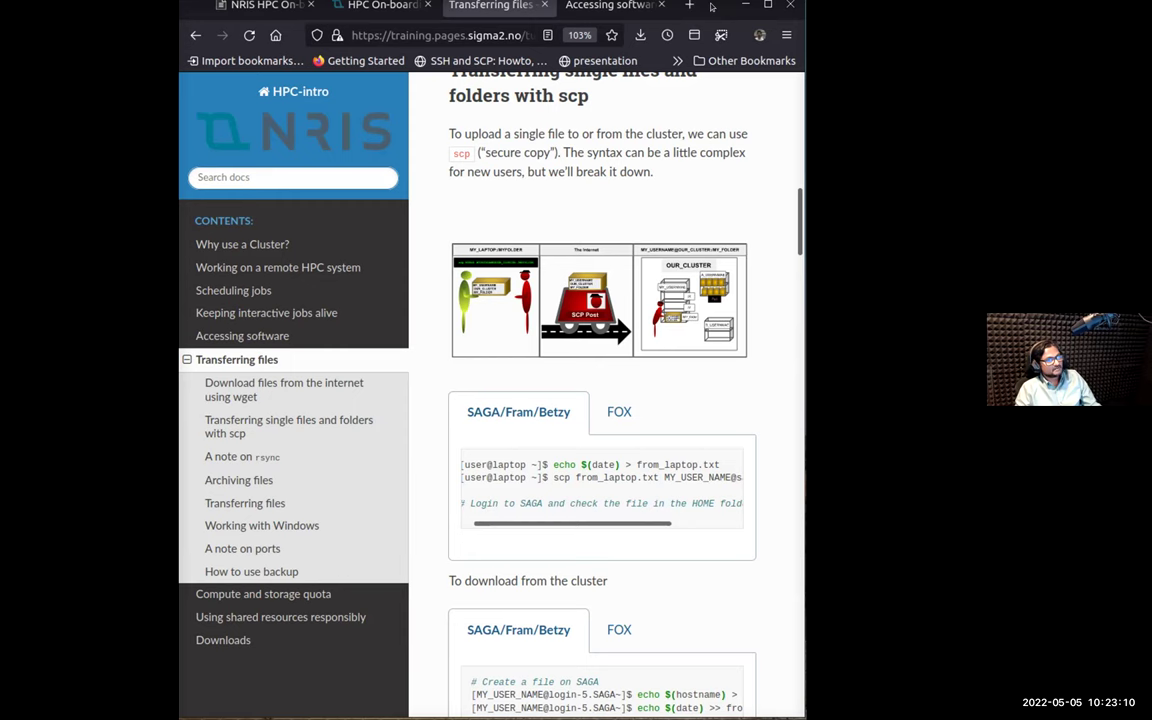
Step: Bring up the Saga terminal over the desktop, move it to the upper screen area and shorten its window
{"action": "key", "text": "alt+Tab"}
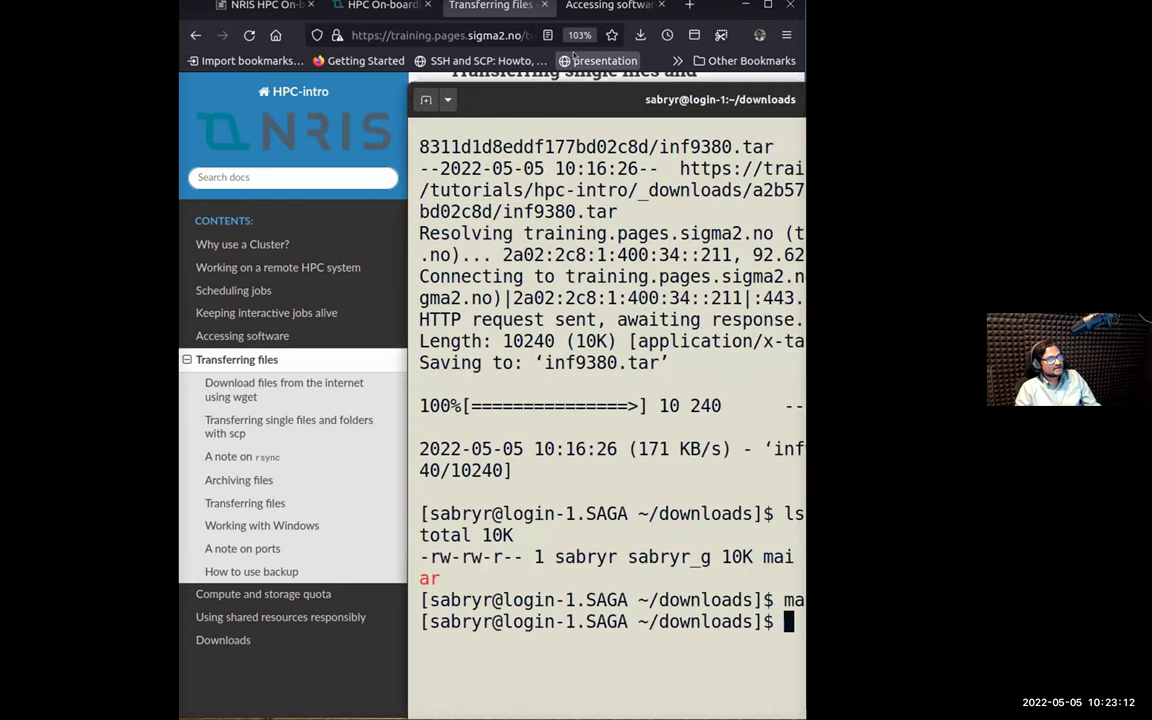
{"action": "key", "text": "alt+Tab"}
{"action": "key", "text": "alt+Tab"}
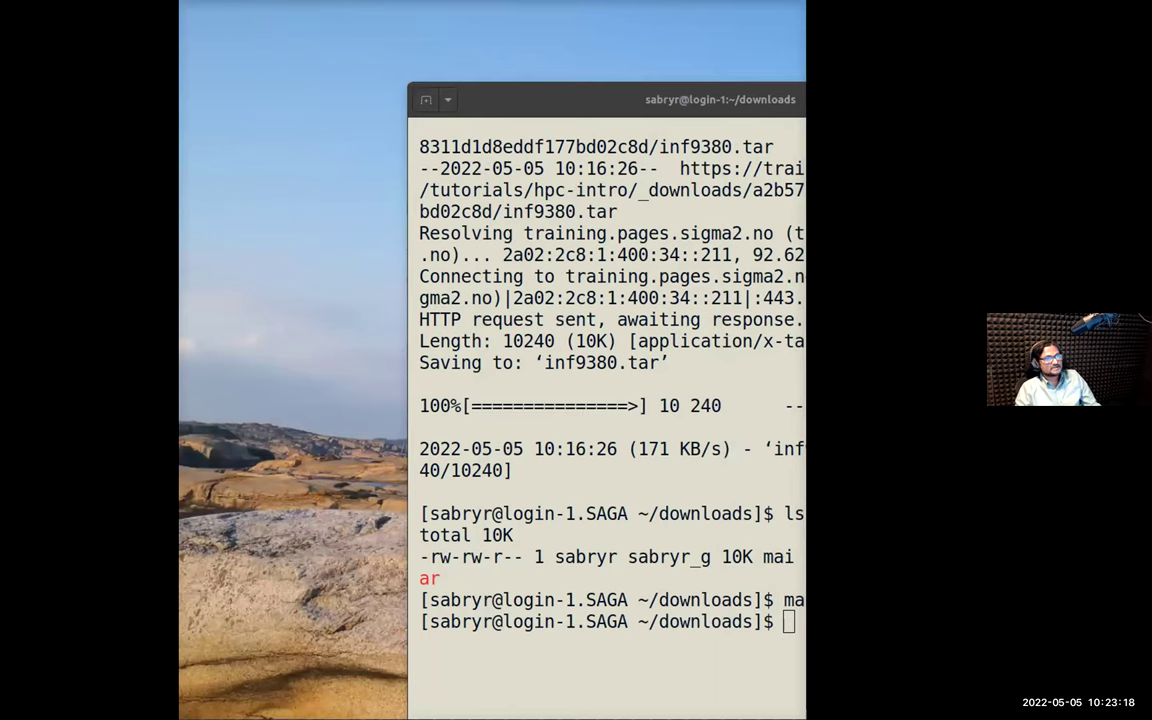
{"action": "left_click_drag", "start_coordinate": [669, 90], "coordinate": [447, 5]}
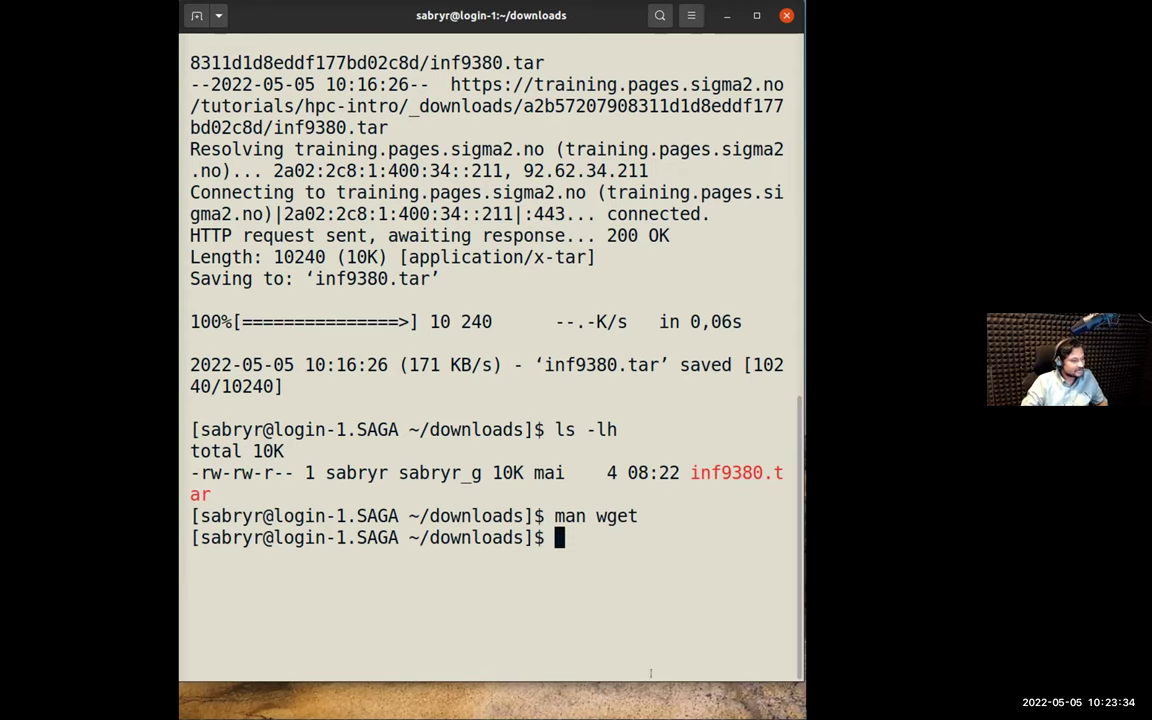
{"action": "left_click_drag", "start_coordinate": [650, 675], "coordinate": [666, 432]}
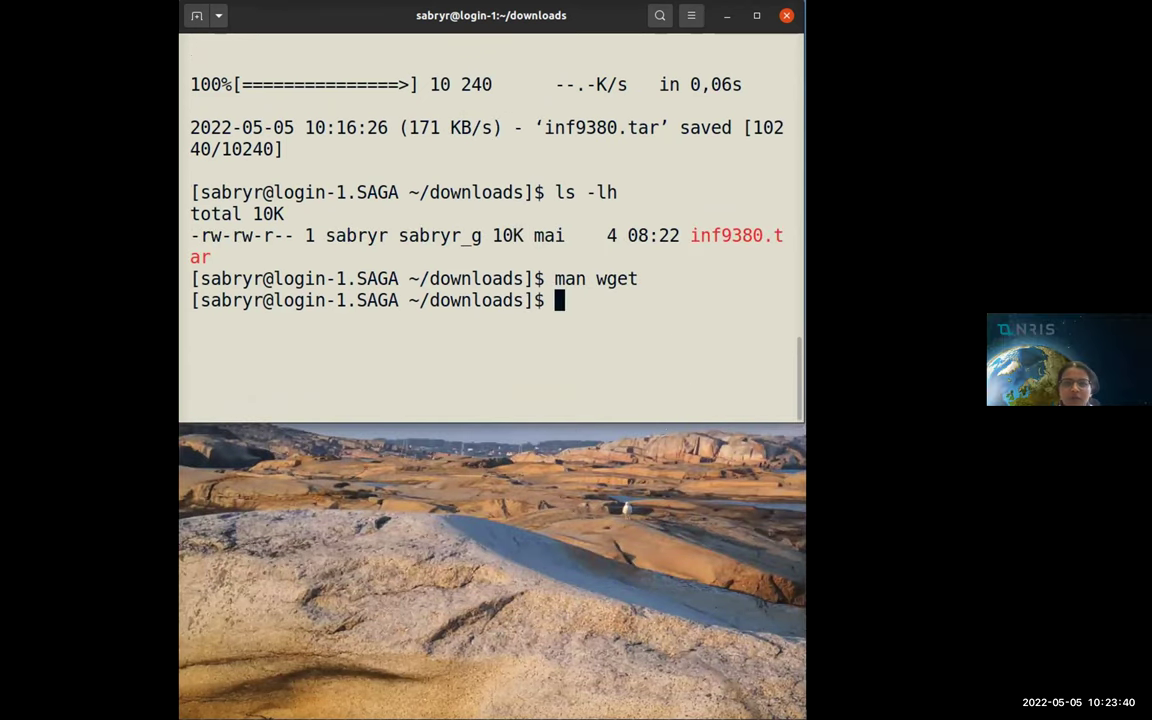
Step: Open a new local terminal, place it below the Saga terminal and widen it to the same width
{"action": "key", "text": "ctrl+alt+t"}
{"action": "left_click_drag", "start_coordinate": [590, 478], "coordinate": [435, 193]}
{"action": "key", "text": "alt+Tab"}
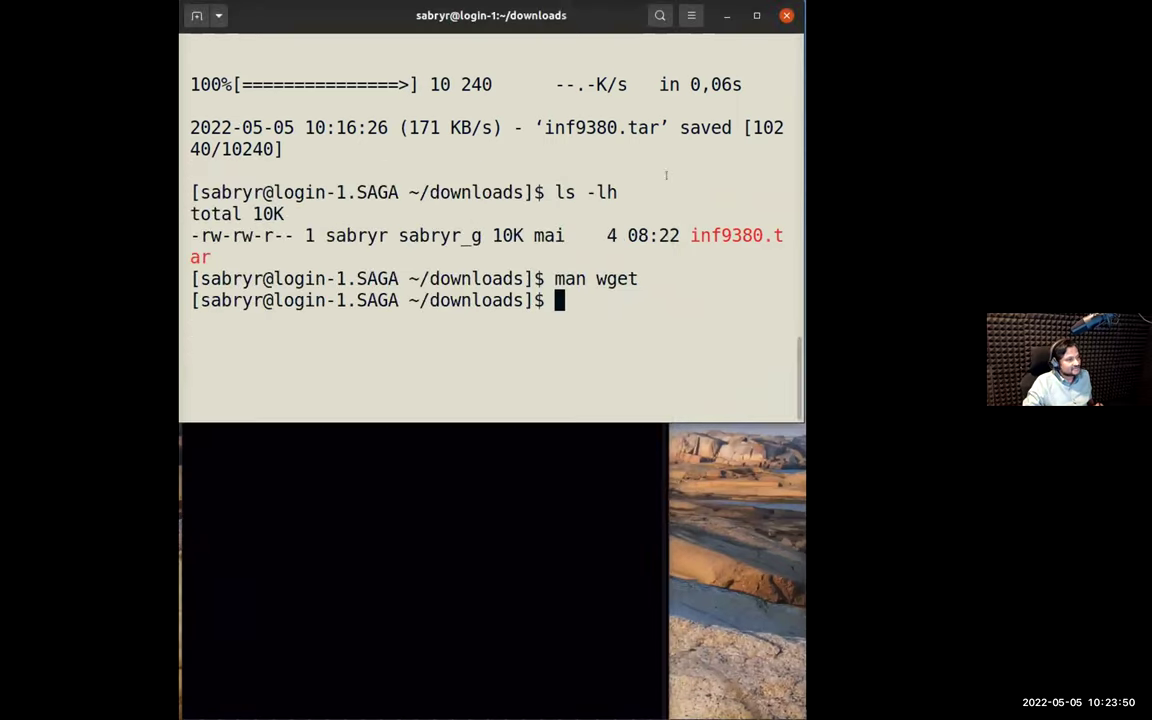
{"action": "key", "text": "alt+Tab"}
{"action": "left_click_drag", "start_coordinate": [662, 178], "coordinate": [801, 376]}
Step: Set the Saga terminal window to stay always on top
{"action": "left_click", "coordinate": [585, 16]}
{"action": "right_click", "coordinate": [585, 16]}
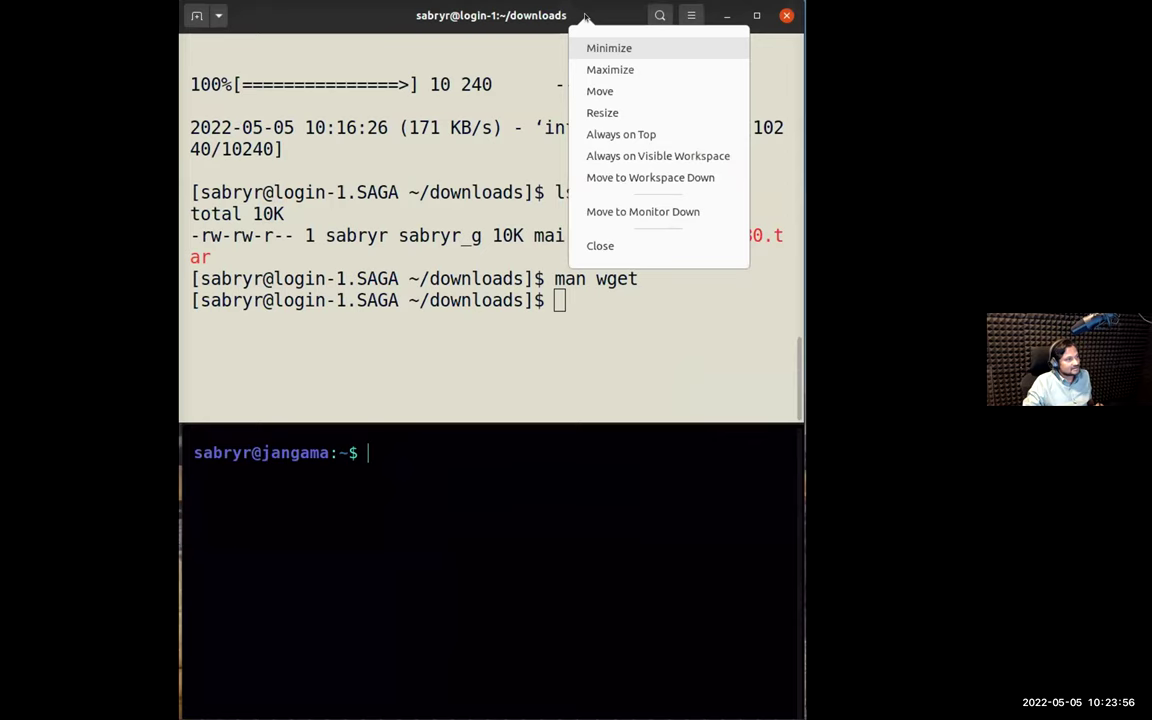
{"action": "left_click", "coordinate": [661, 115]}
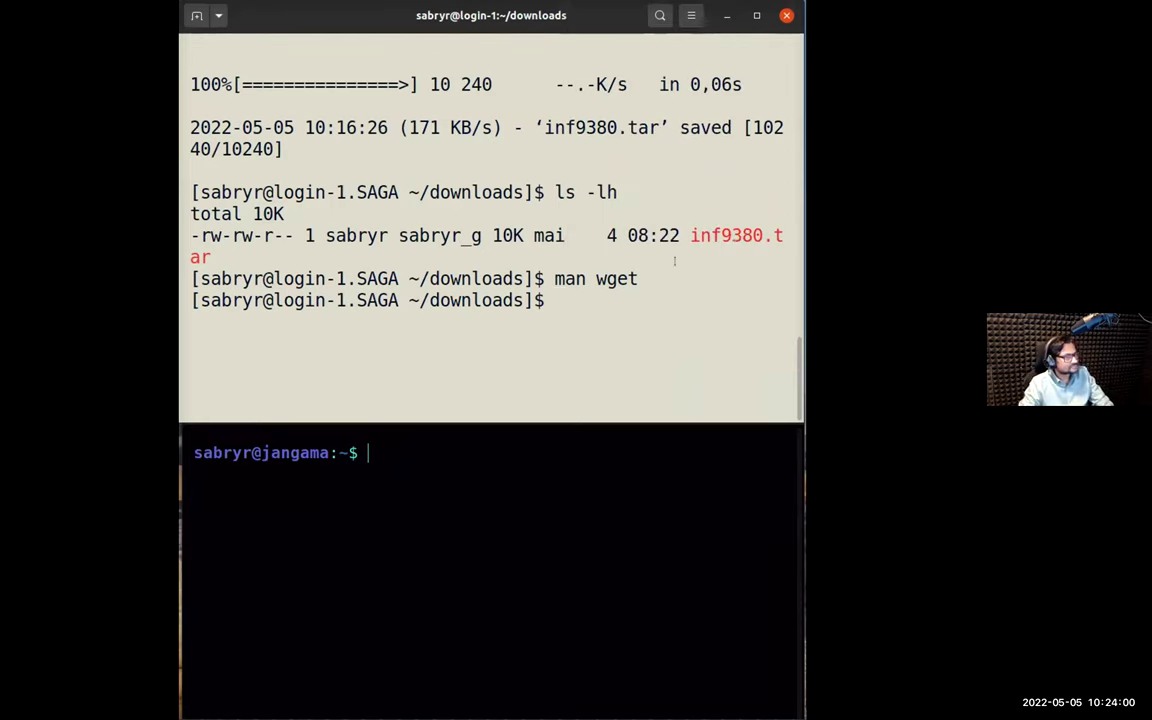
Step: Run hostname in the Saga terminal to identify the machine
{"action": "type", "text": "hostna"}
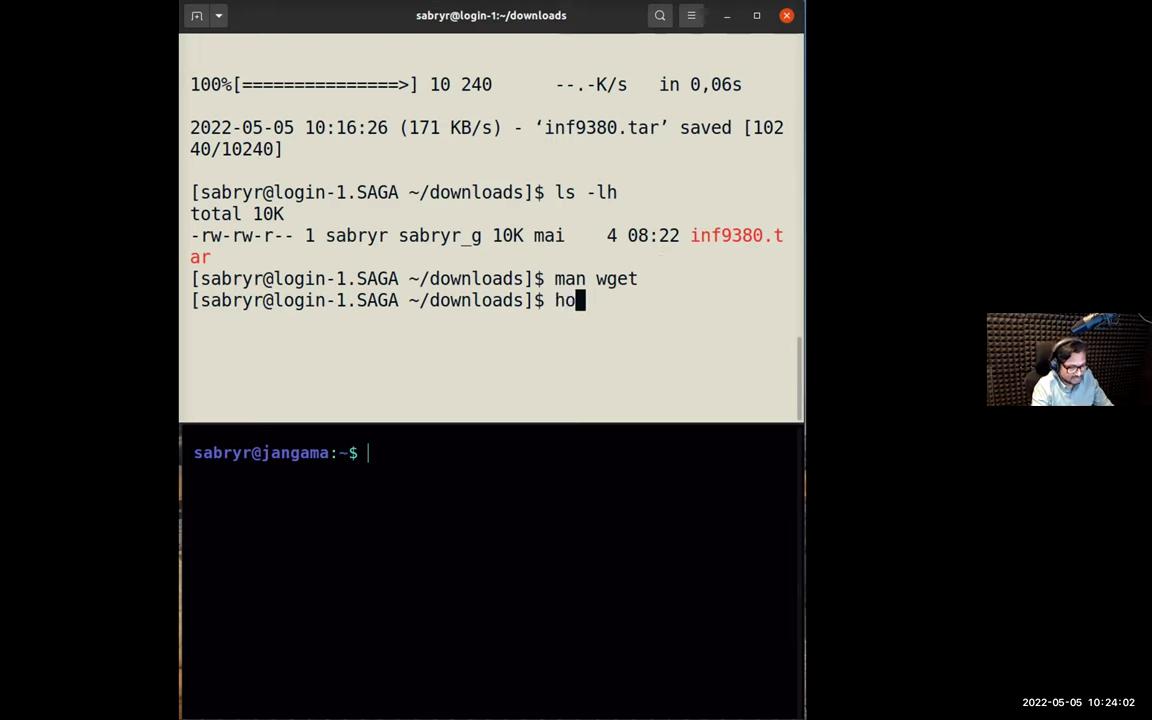
{"action": "type", "text": "me"}
{"action": "key", "text": "Return"}
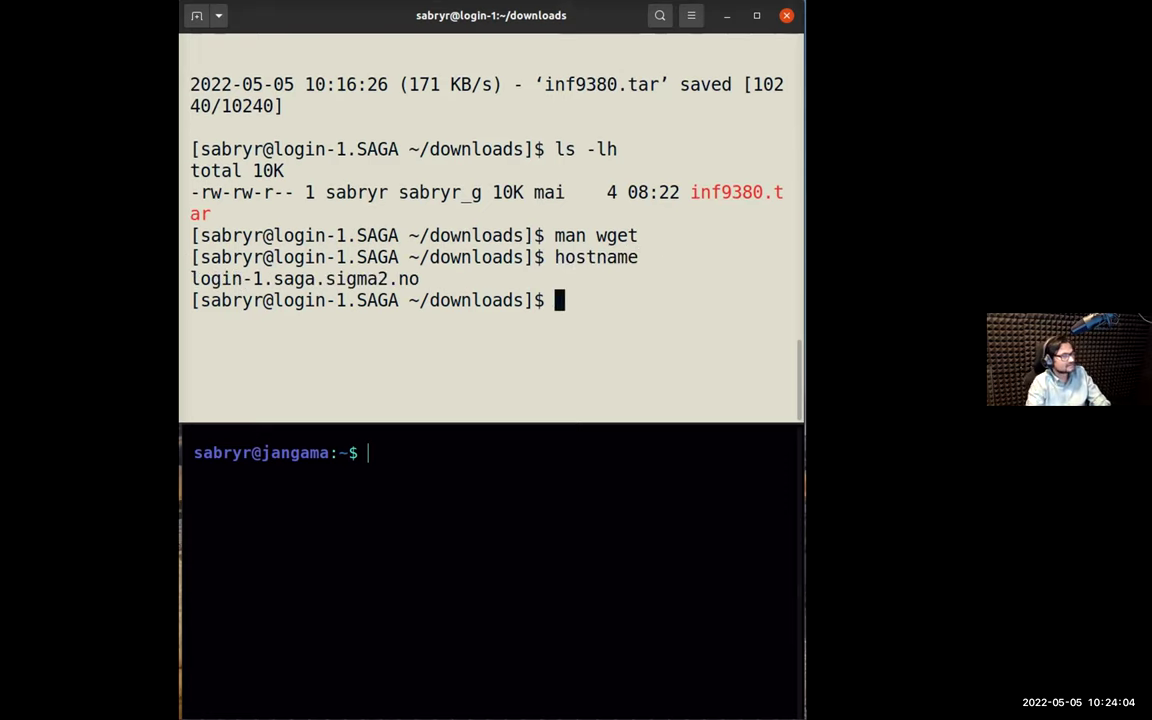
Step: Run hostname in the local terminal, correcting the misspelled command hostanme
{"action": "left_click", "coordinate": [487, 534]}
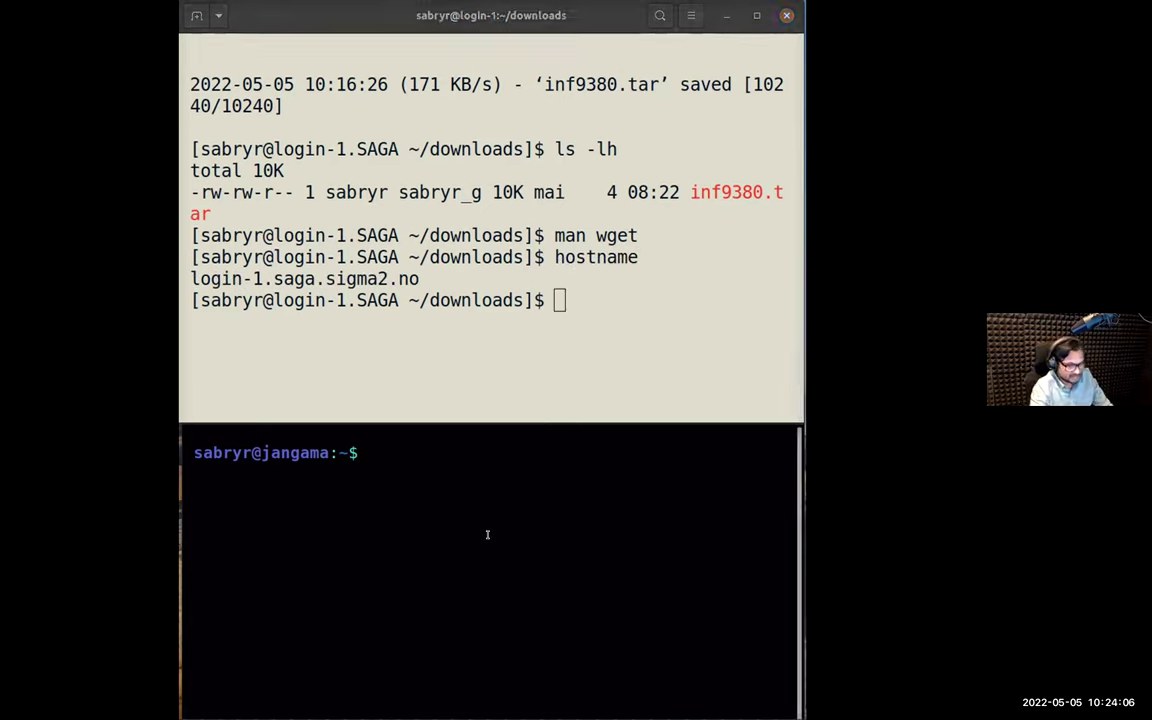
{"action": "type", "text": "hostanm,"}
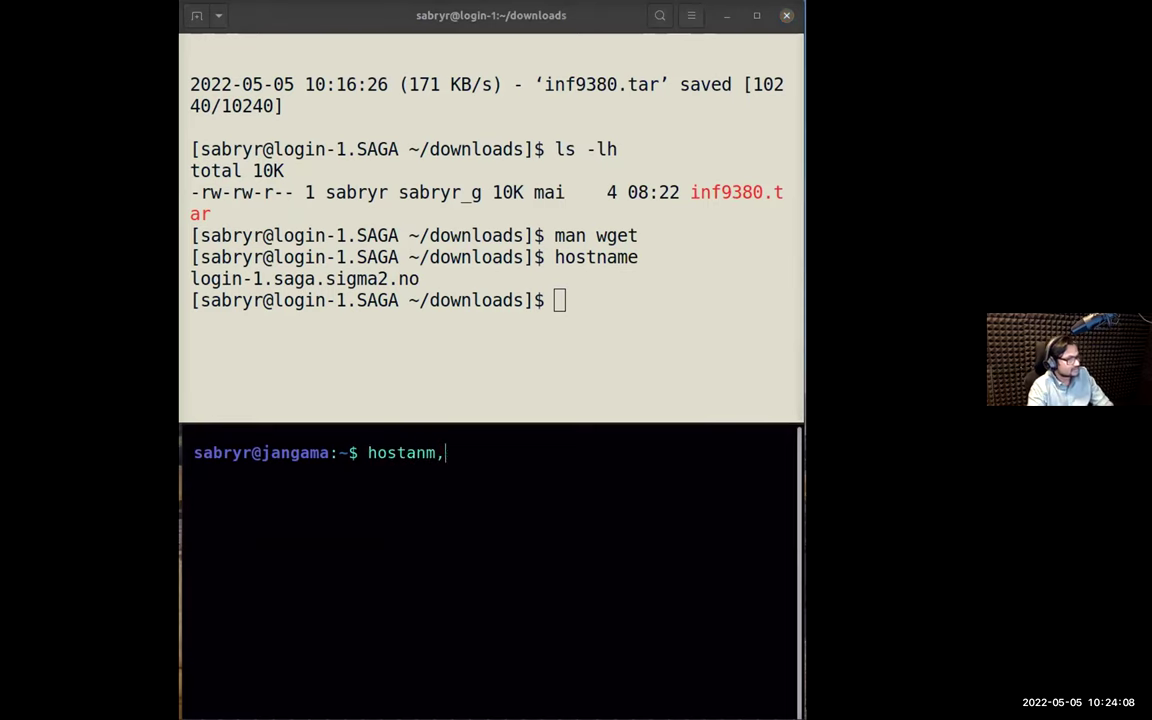
{"action": "key", "text": "BackSpace"}
{"action": "type", "text": "e"}
{"action": "key", "text": "Return"}
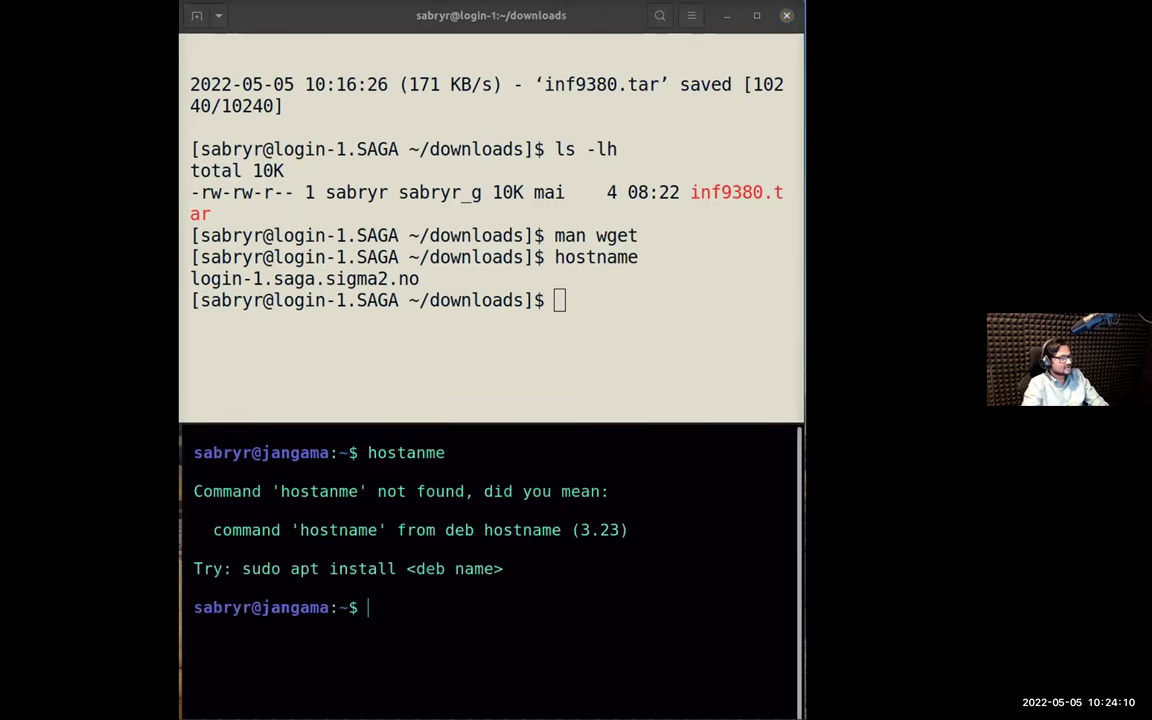
{"action": "key", "text": "Up"}
{"action": "key", "text": "Left"}
{"action": "key", "text": "Left"}
{"action": "key", "text": "Left"}
{"action": "key", "text": "BackSpace"}
{"action": "key", "text": "Right"}
{"action": "type", "text": "a"}
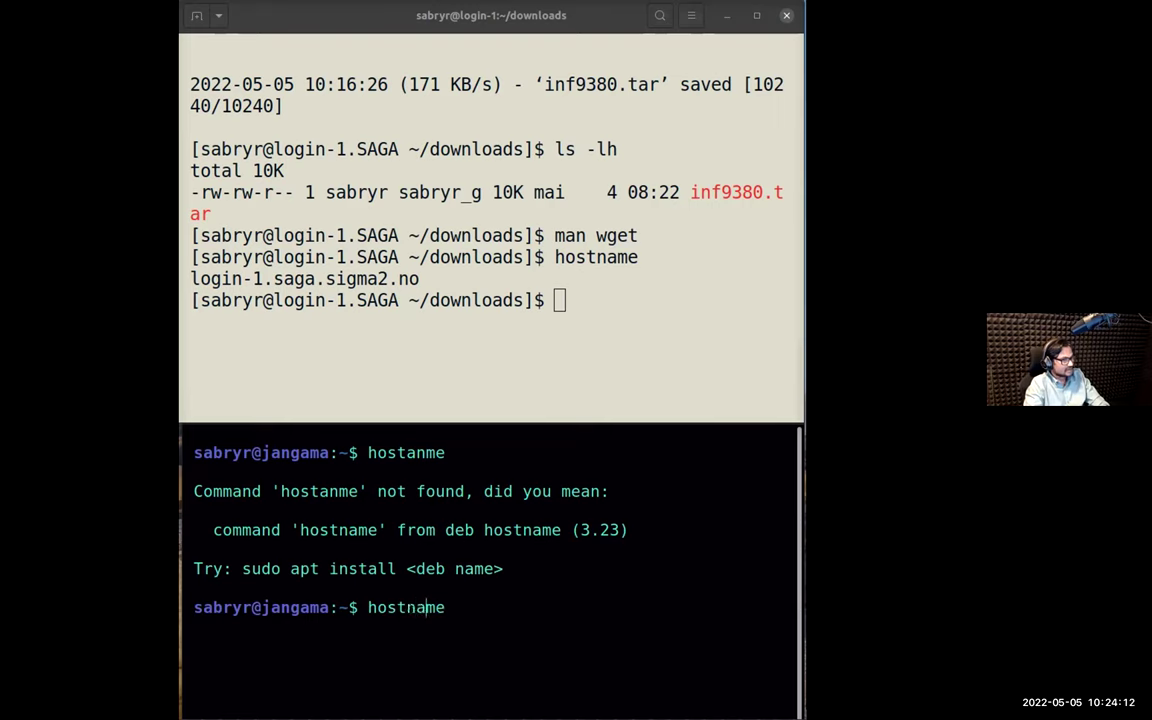
{"action": "key", "text": "Return"}
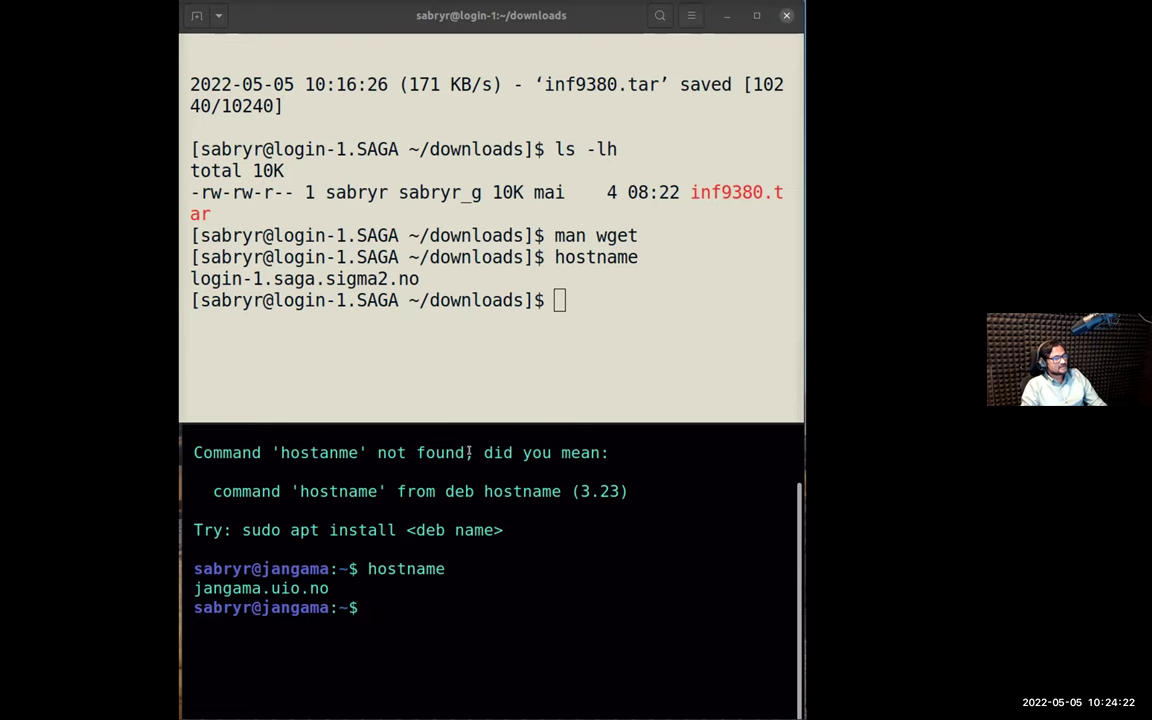
Step: Shorten the Saga terminal to give the local terminal more room, and clear the local terminal
{"action": "left_click_drag", "start_coordinate": [470, 418], "coordinate": [481, 316]}
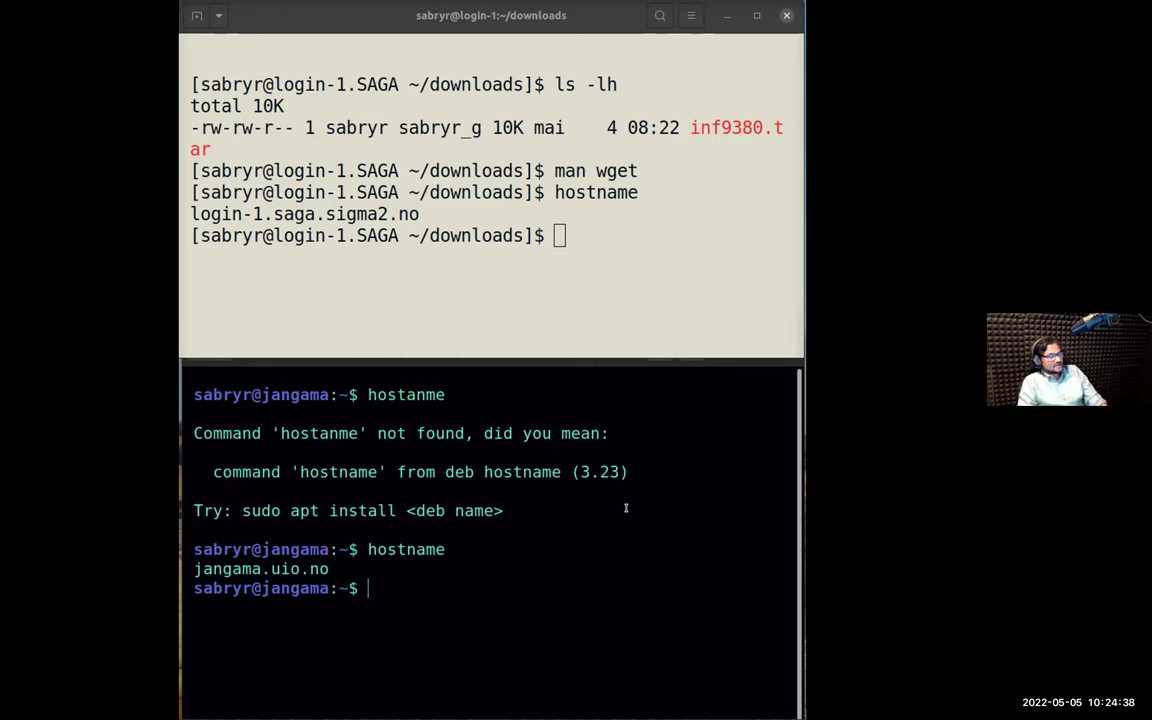
{"action": "type", "text": "clear"}
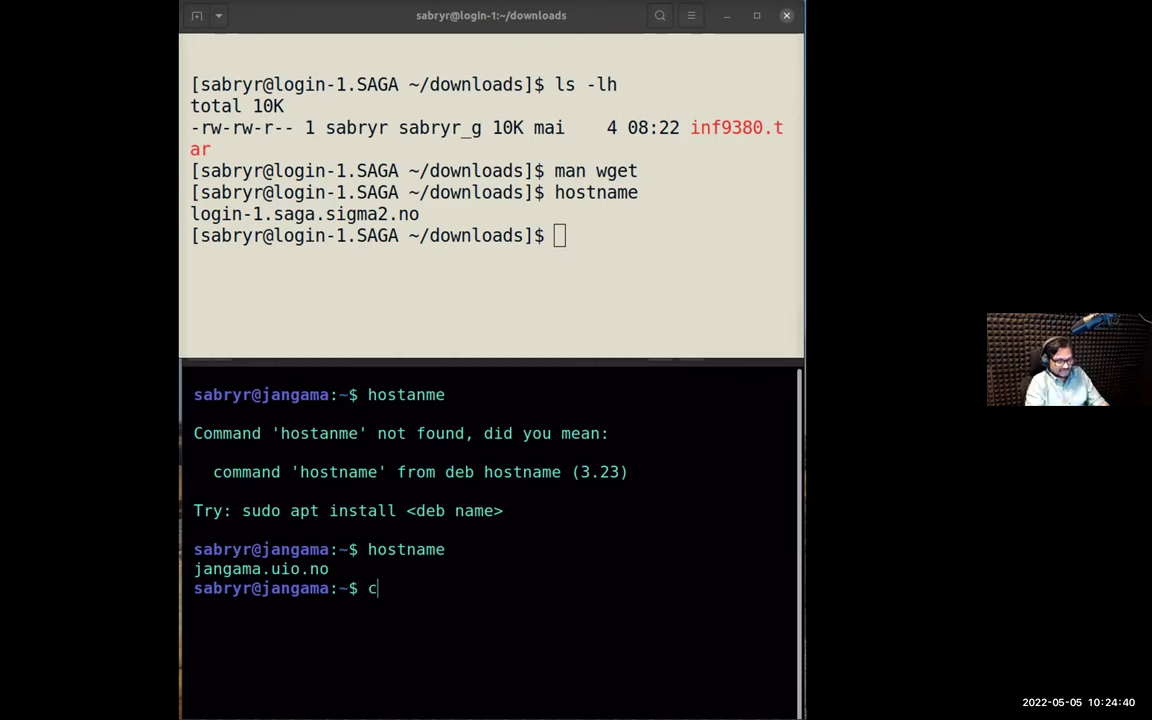
{"action": "key", "text": "Return"}
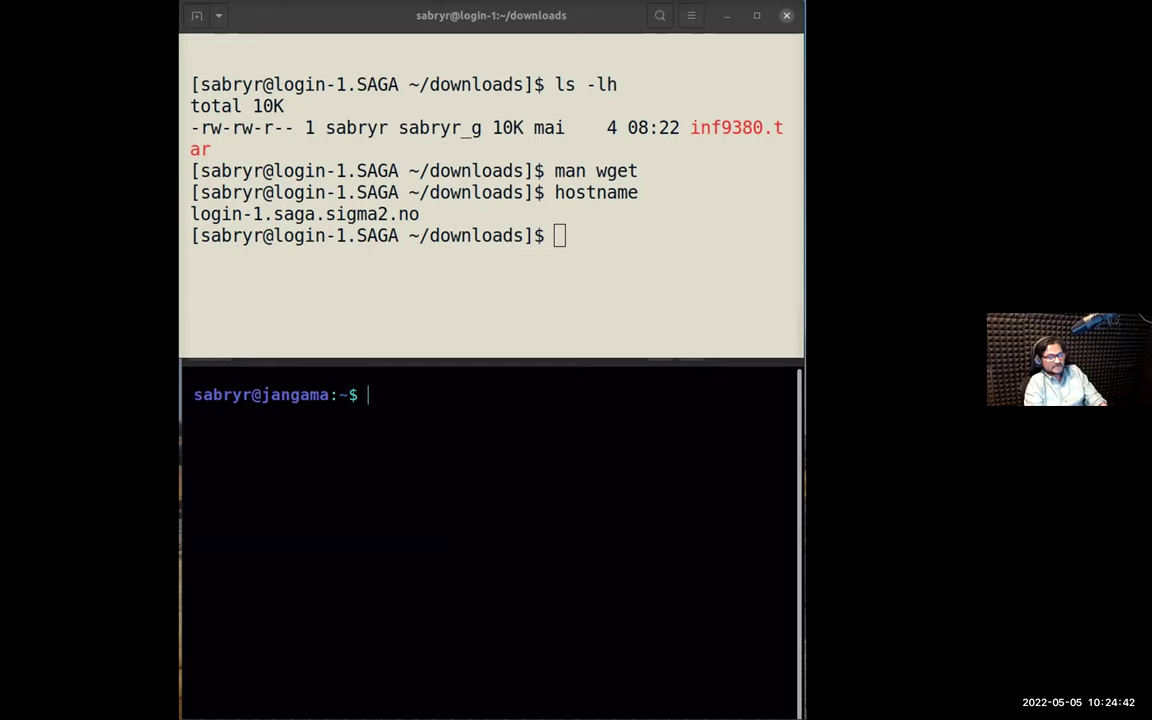
Step: Run echo $(date) in the local terminal to print the current date
{"action": "type", "text": "echo "}
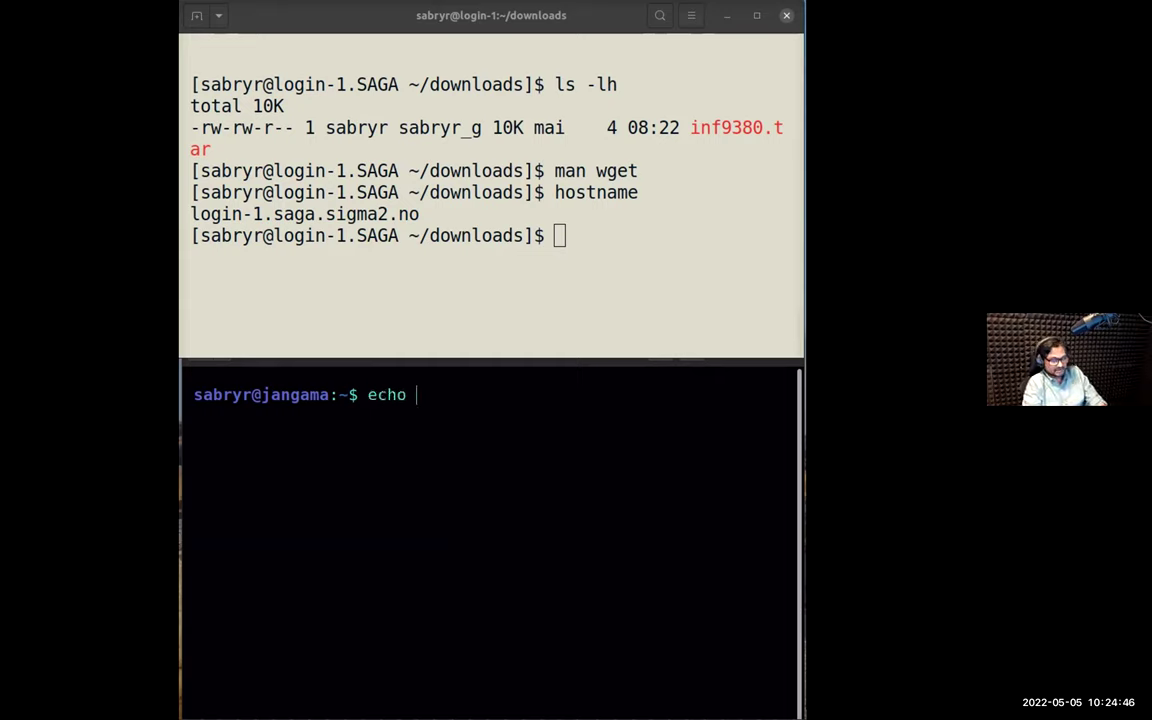
{"action": "type", "text": "$(da"}
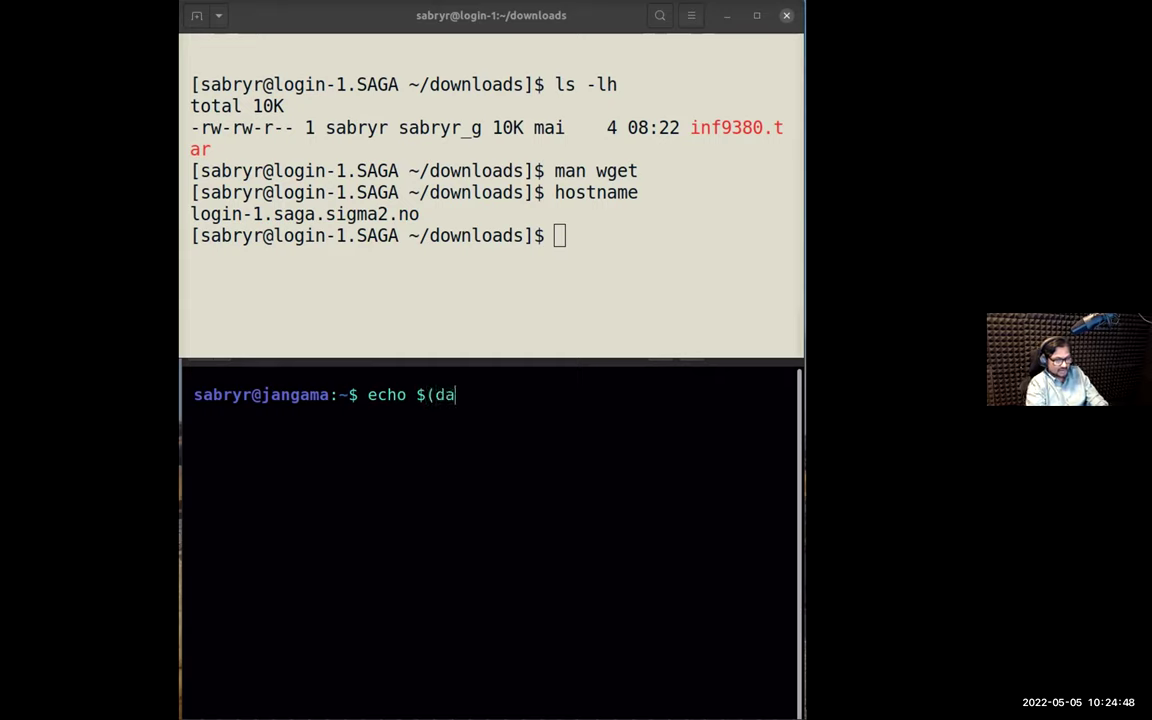
{"action": "type", "text": "te)"}
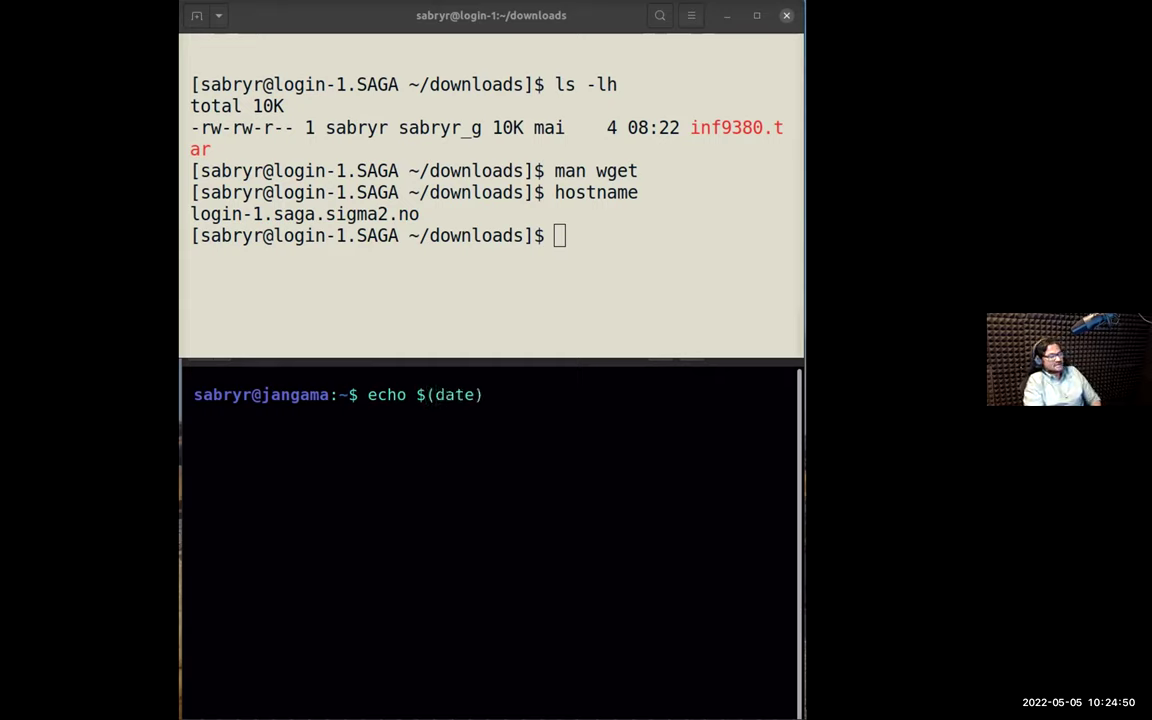
{"action": "key", "text": "Return"}
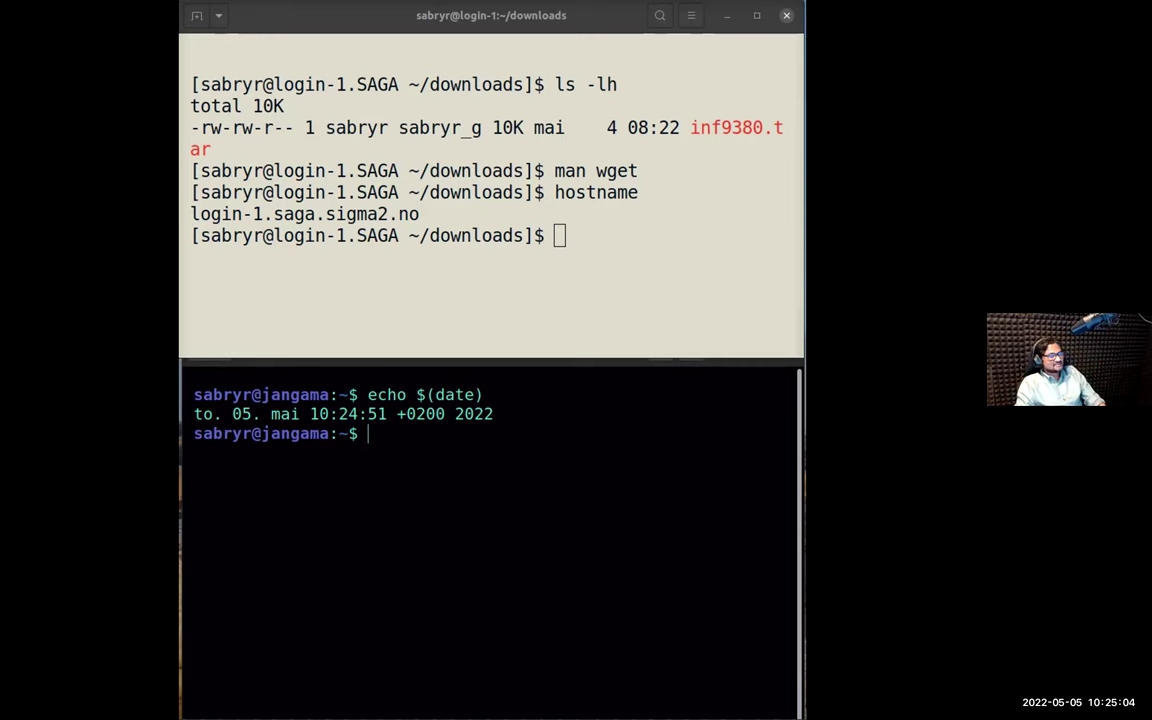
Step: List the contents of the downloads directory in the Saga terminal with ls
{"action": "left_click", "coordinate": [612, 232]}
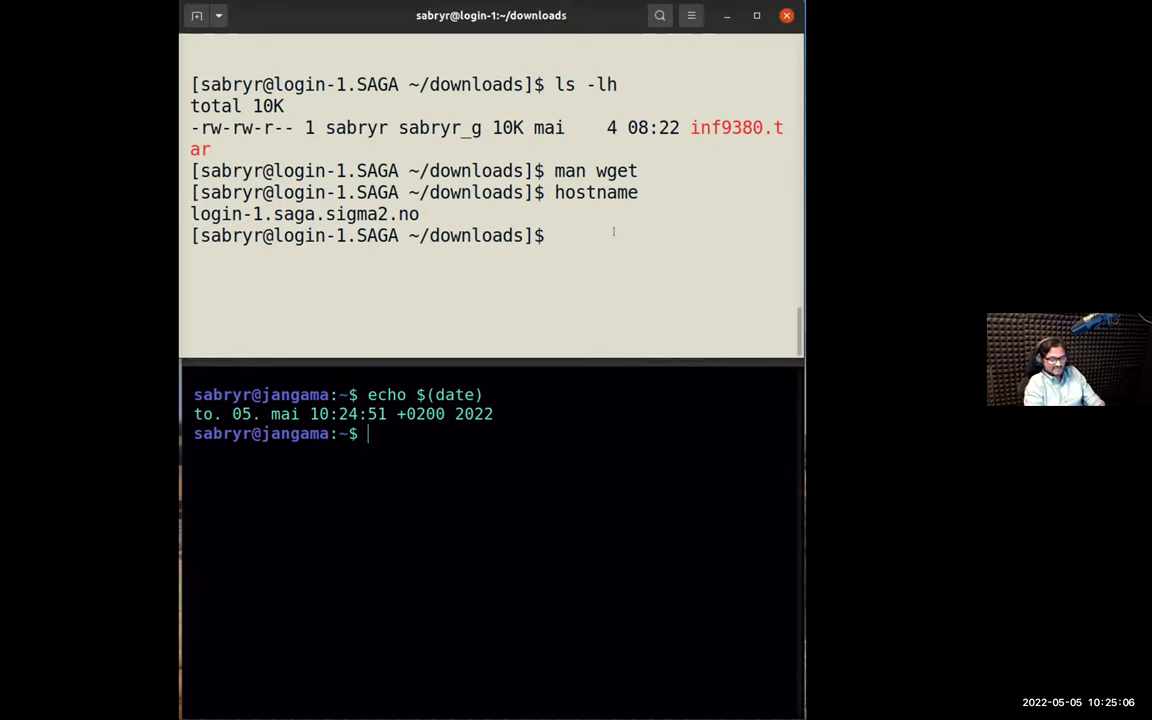
{"action": "type", "text": "ls"}
{"action": "key", "text": "Return"}
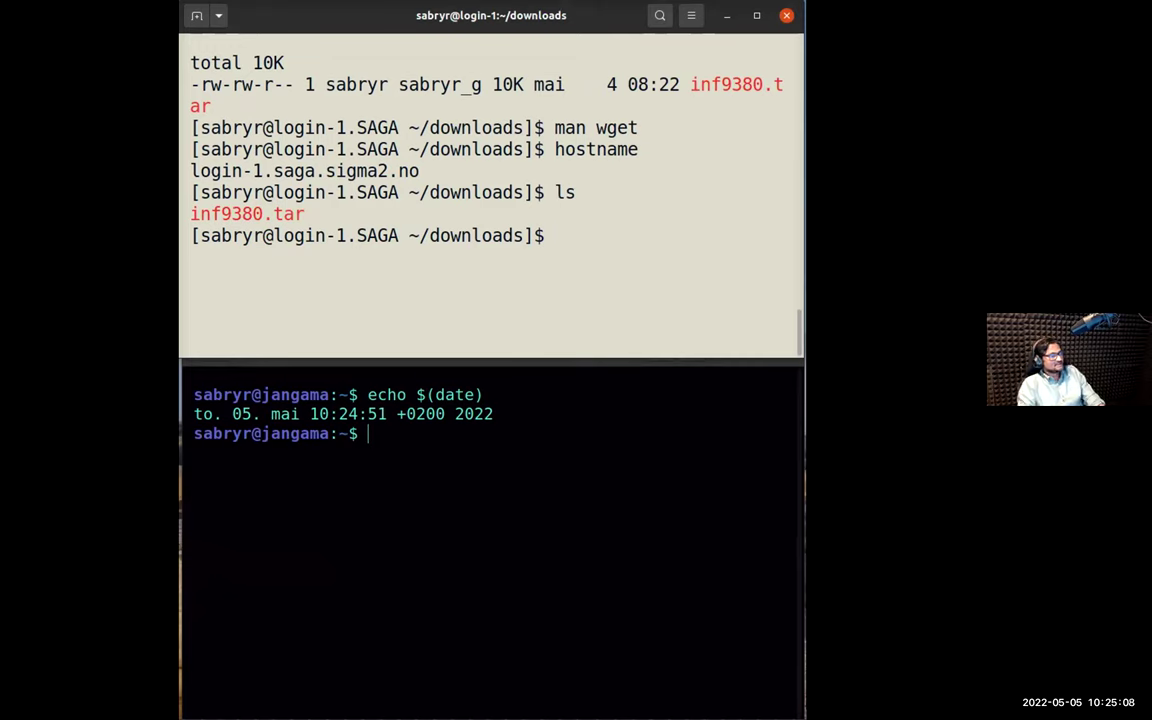
Step: Write the current date to a local file with echo $(date) > from_laptop.txt
{"action": "left_click", "coordinate": [585, 427]}
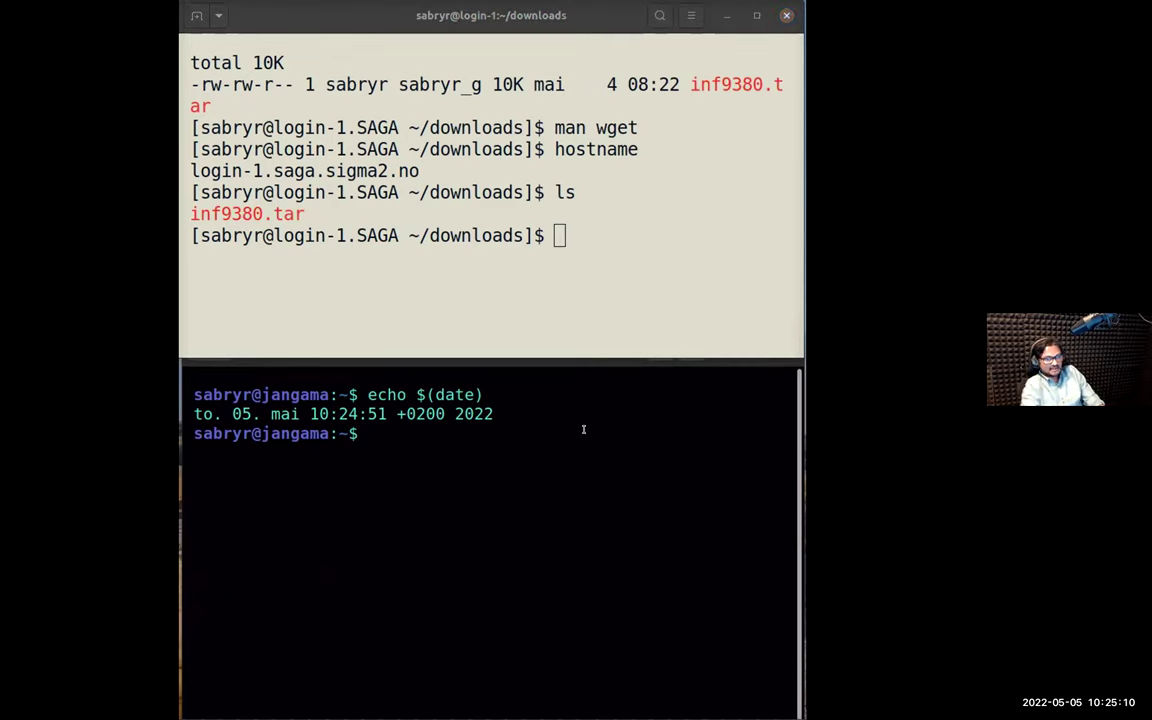
{"action": "key", "text": "Up"}
{"action": "type", "text": ">"}
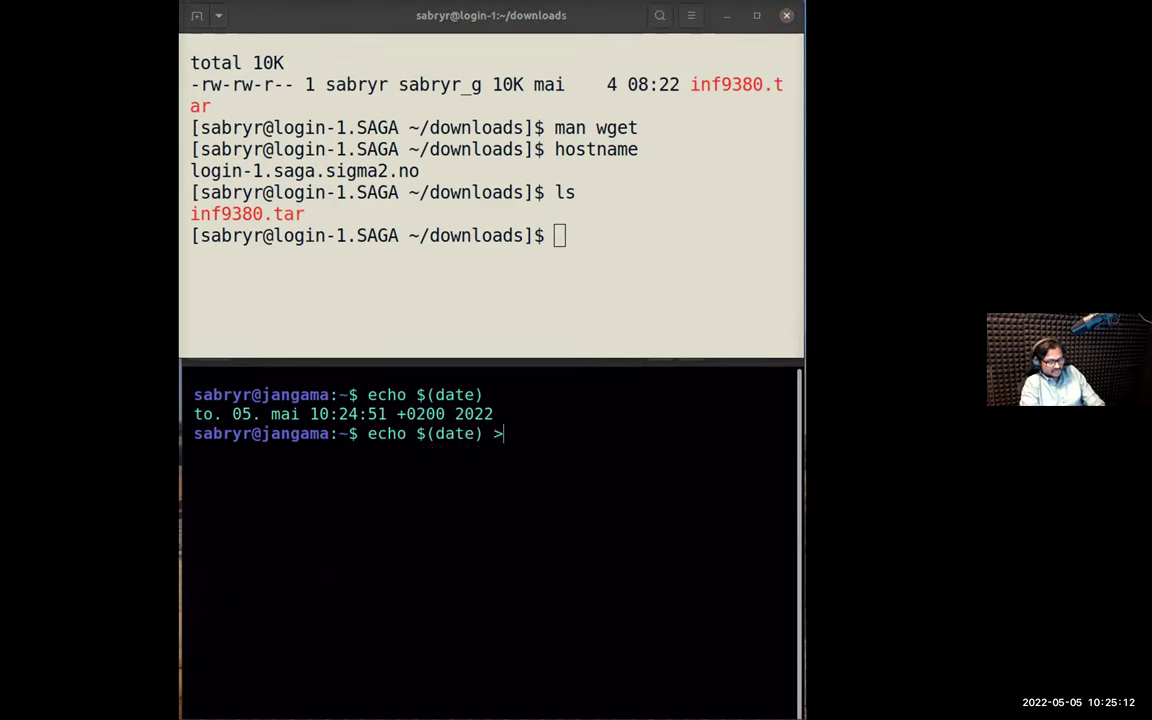
{"action": "type", "text": " file"}
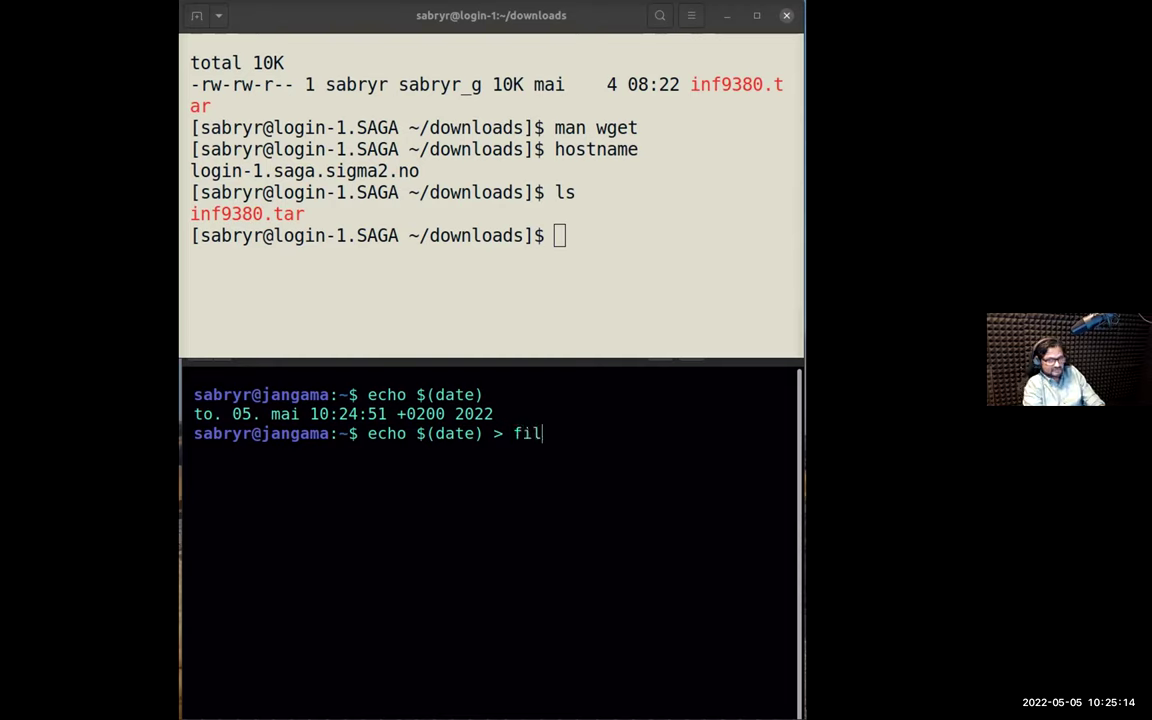
{"action": "key", "text": "BackSpace"}
{"action": "key", "text": "BackSpace"}
{"action": "key", "text": "BackSpace"}
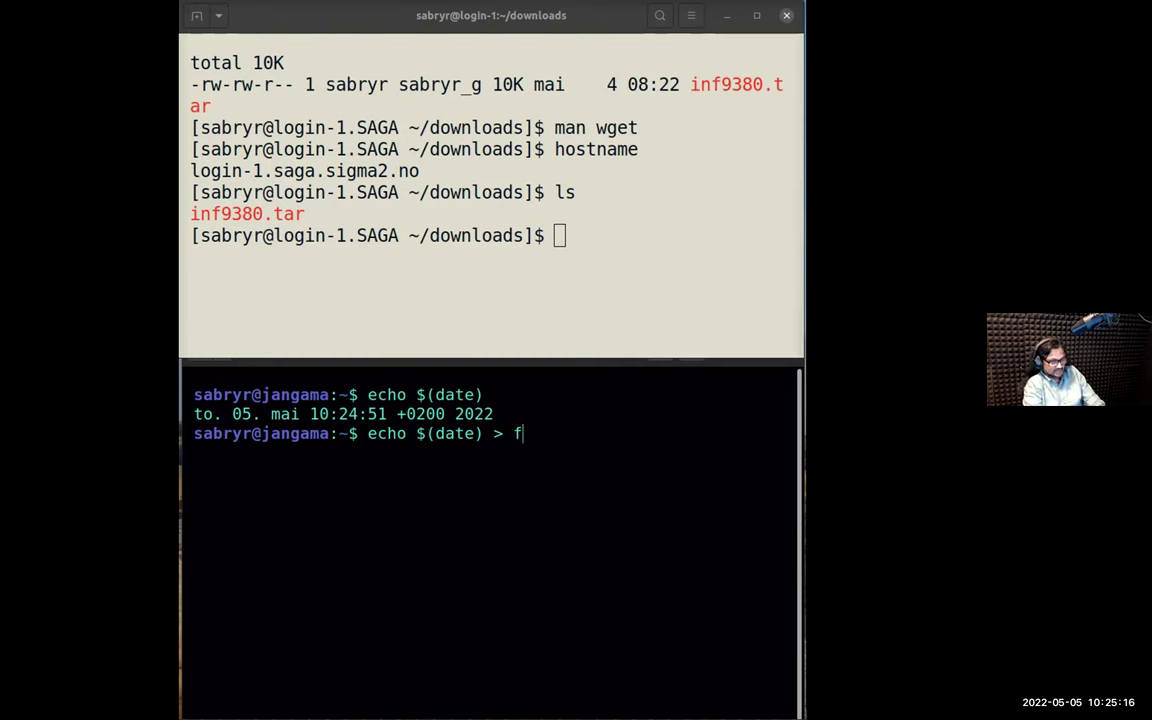
{"action": "type", "text": "rom "}
{"action": "type", "text": "lap"}
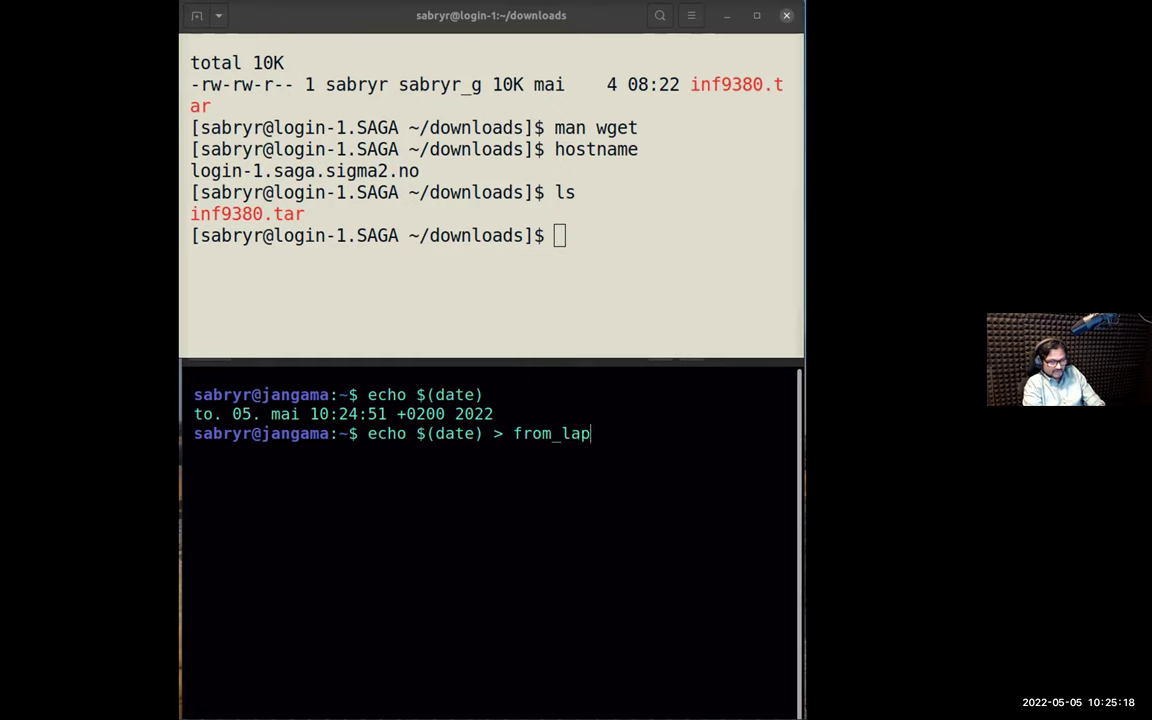
{"action": "type", "text": "top.txt"}
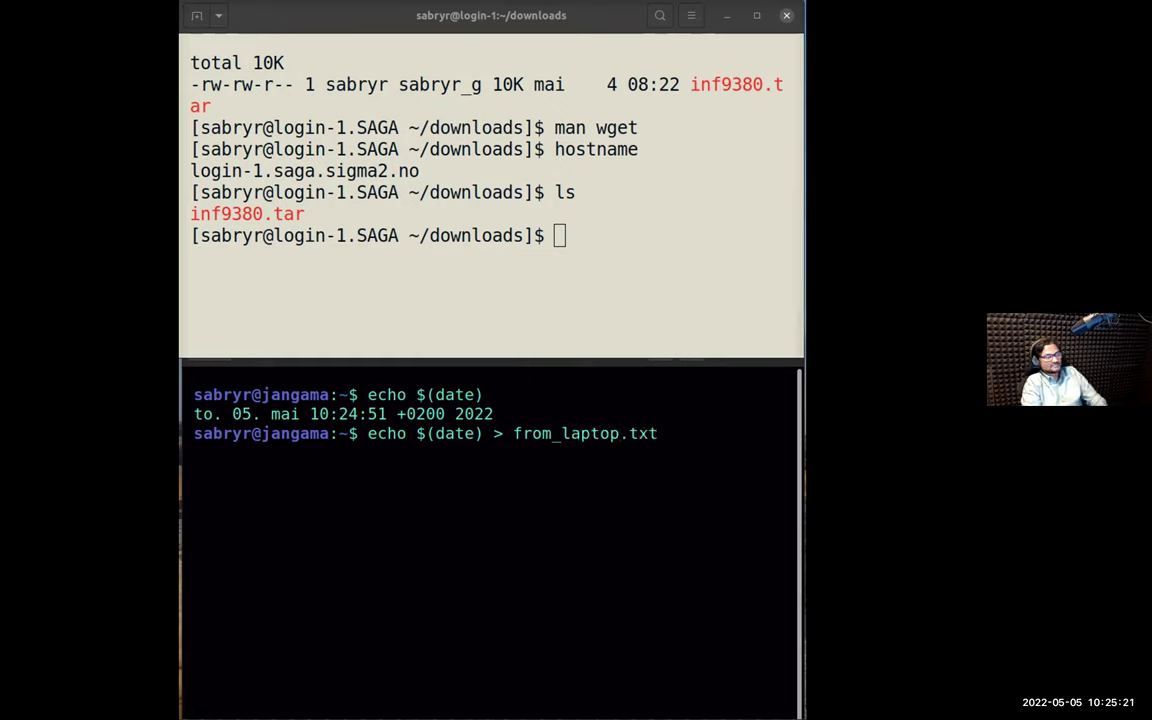
{"action": "key", "text": "Return"}
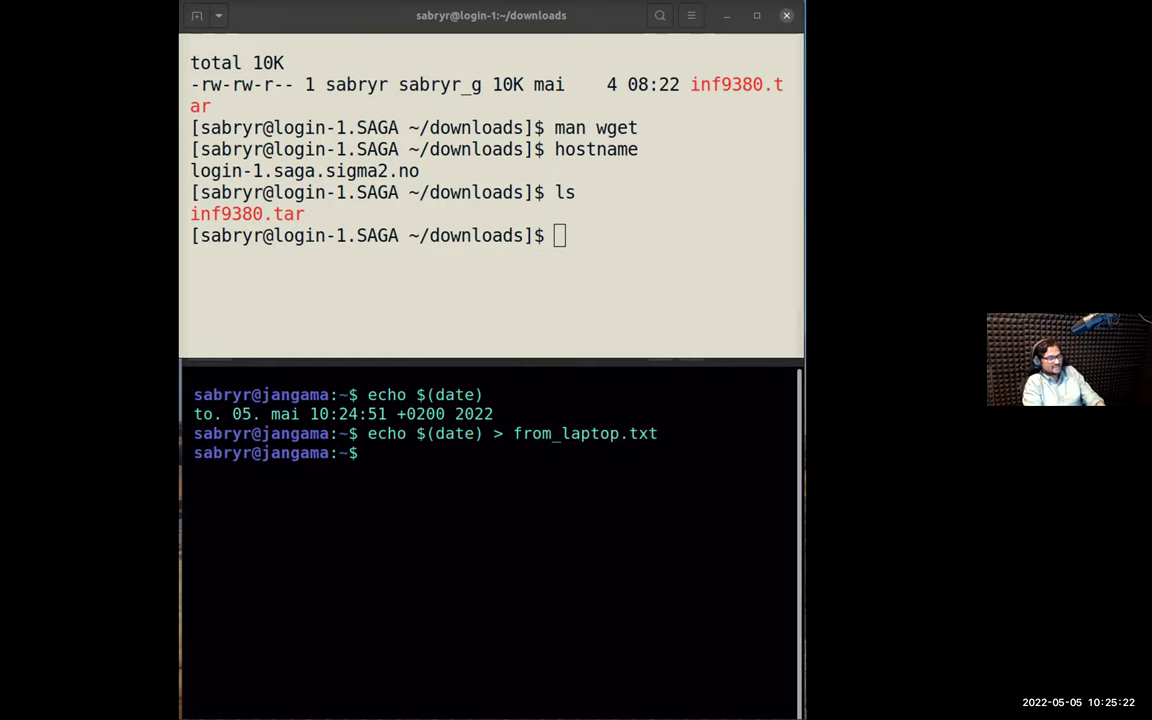
Step: Print the contents of from_laptop.txt in the local terminal with cat
{"action": "key", "text": "Up"}
{"action": "key", "text": "Home"}
{"action": "key", "text": "Delete"}
{"action": "key", "text": "Delete"}
{"action": "key", "text": "Delete"}
{"action": "key", "text": "Delete"}
{"action": "key", "text": "Delete"}
{"action": "key", "text": "Delete"}
{"action": "key", "text": "Delete"}
{"action": "key", "text": "Delete"}
{"action": "key", "text": "Delete"}
{"action": "key", "text": "Delete"}
{"action": "key", "text": "Delete"}
{"action": "key", "text": "Delete"}
{"action": "key", "text": "Delete"}
{"action": "key", "text": "Delete"}
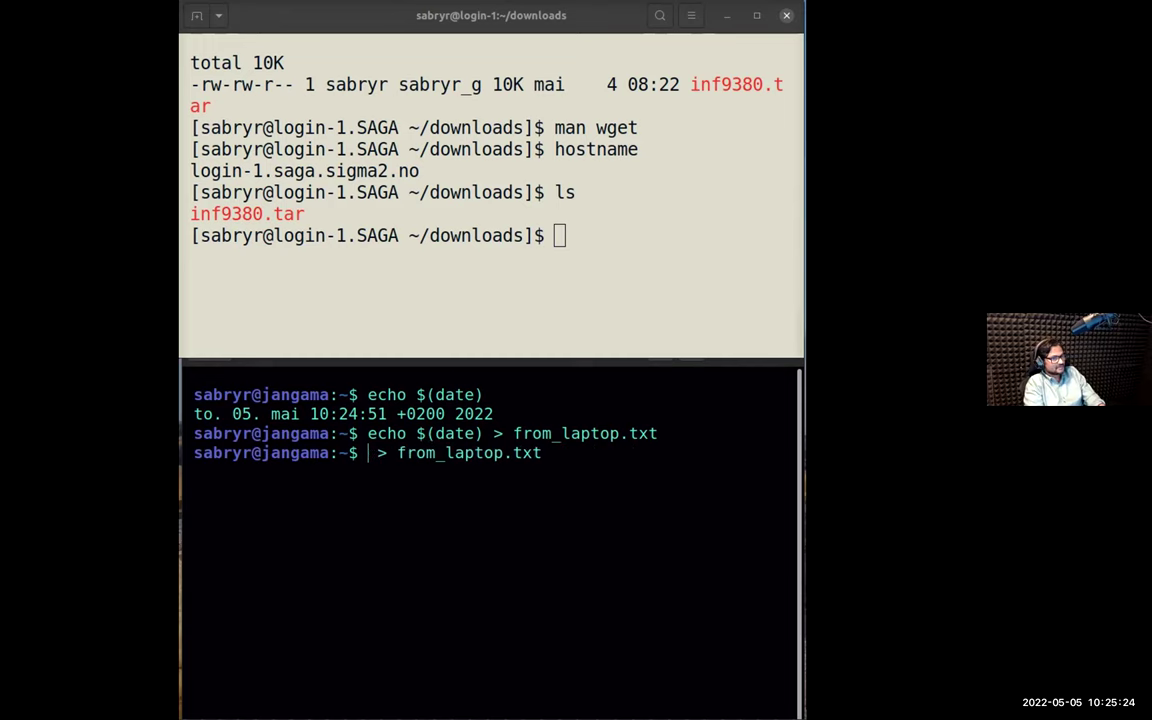
{"action": "type", "text": "cat"}
{"action": "key", "text": "Return"}
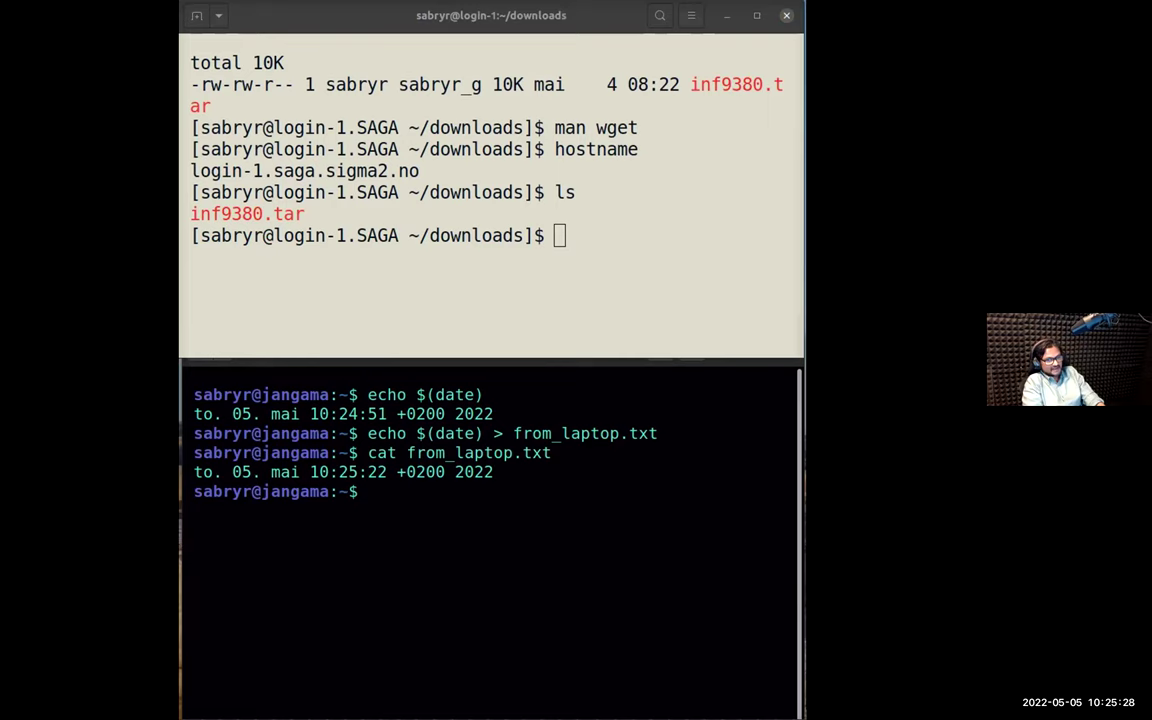
Step: Recall the echo $(date) > from_laptop.txt command in the local terminal and reduce it to just the file name
{"action": "key", "text": "Up"}
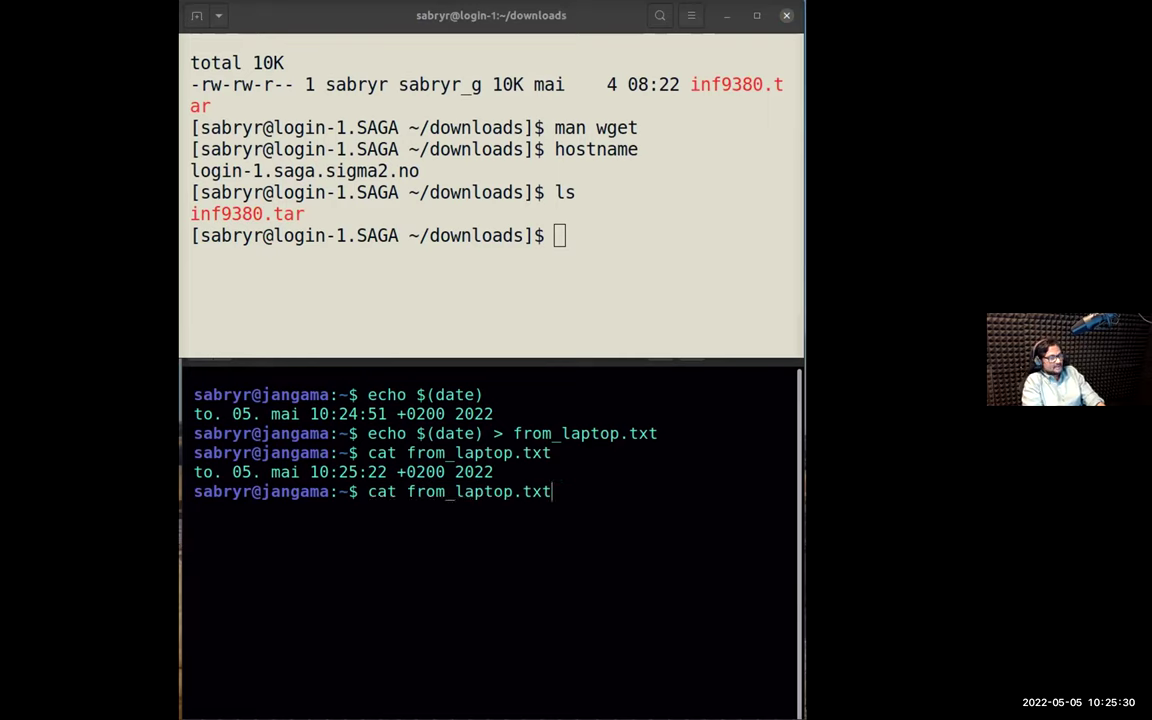
{"action": "key", "text": "Up"}
{"action": "key", "text": "Home"}
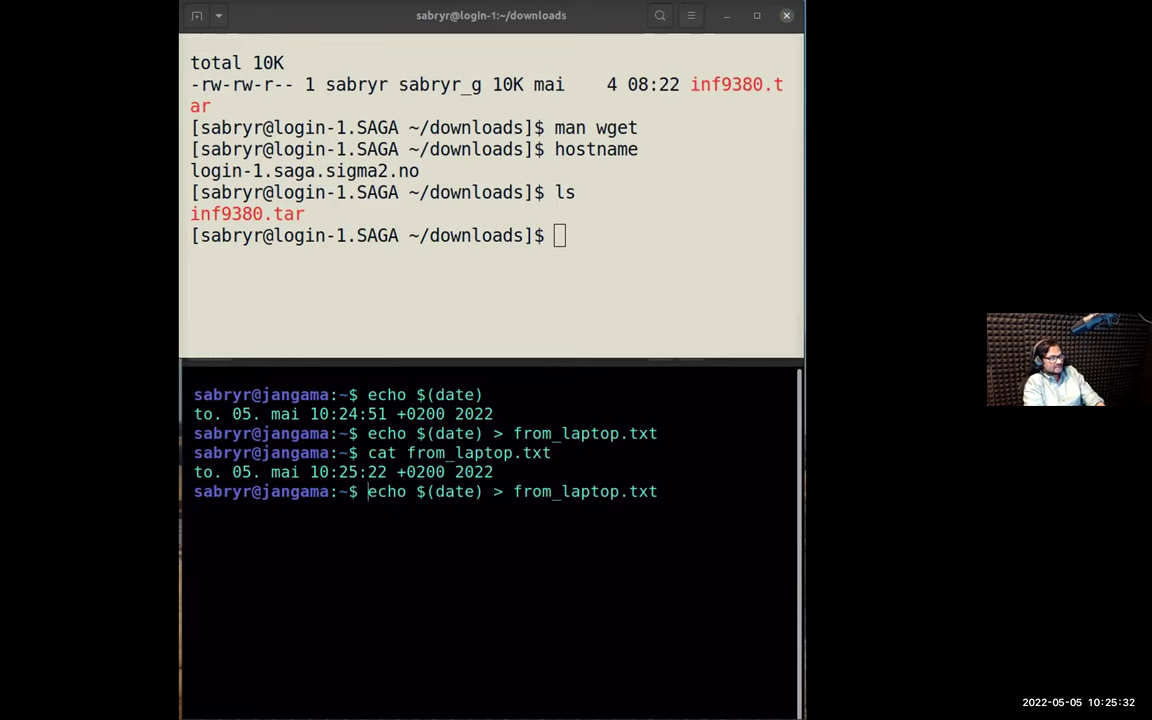
{"action": "key", "text": "Right"}
{"action": "key", "text": "Right"}
{"action": "key", "text": "BackSpace"}
{"action": "key", "text": "BackSpace"}
{"action": "key", "text": "Delete"}
{"action": "key", "text": "Delete"}
{"action": "key", "text": "Delete"}
{"action": "key", "text": "Delete"}
{"action": "key", "text": "Delete"}
{"action": "key", "text": "Delete"}
{"action": "key", "text": "Delete"}
{"action": "key", "text": "Delete"}
{"action": "key", "text": "Delete"}
{"action": "key", "text": "Delete"}
{"action": "key", "text": "Delete"}
{"action": "key", "text": "Delete"}
{"action": "key", "text": "Delete"}
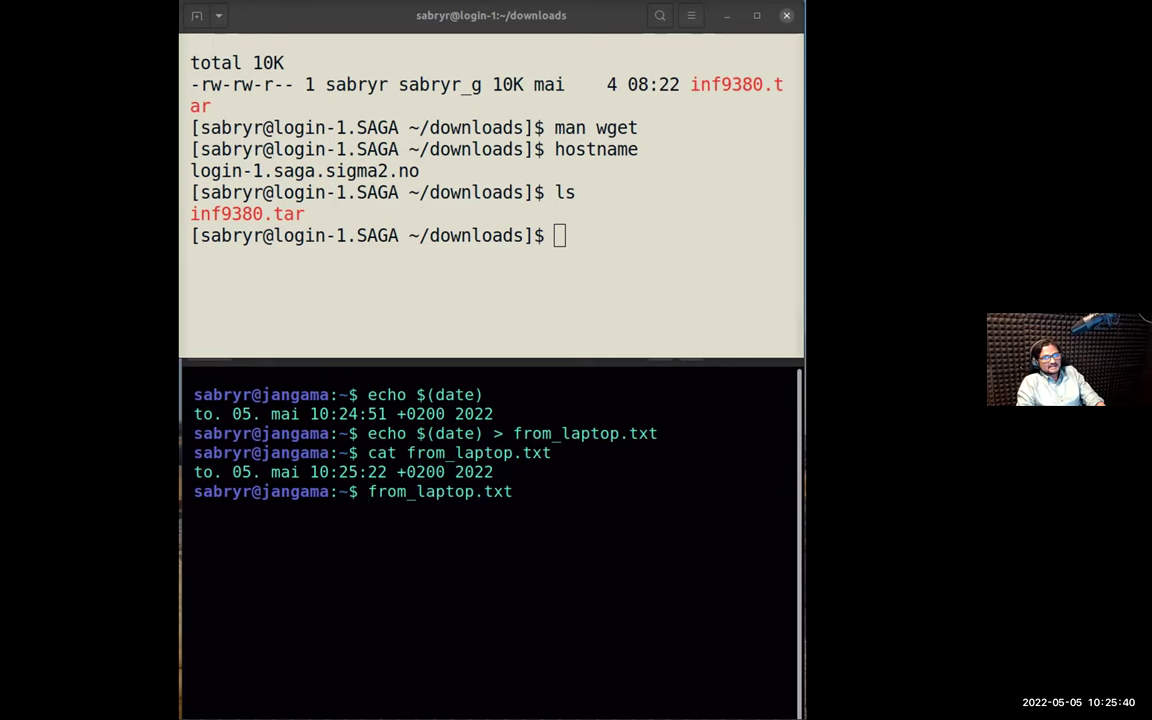
Step: Consult the lesson's scp example and compose an scp command for from_laptop.txt with the account username at saga.sigma2.no:do as target
{"action": "key", "text": "alt+Tab"}
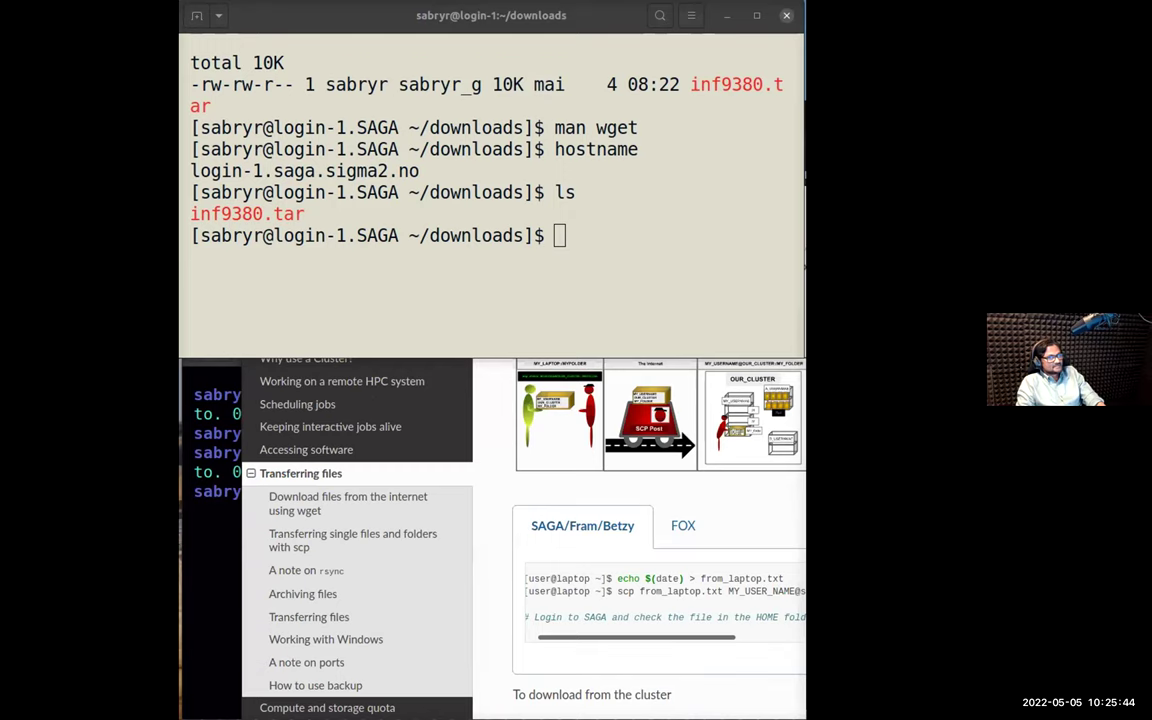
{"action": "key", "text": "alt+Tab"}
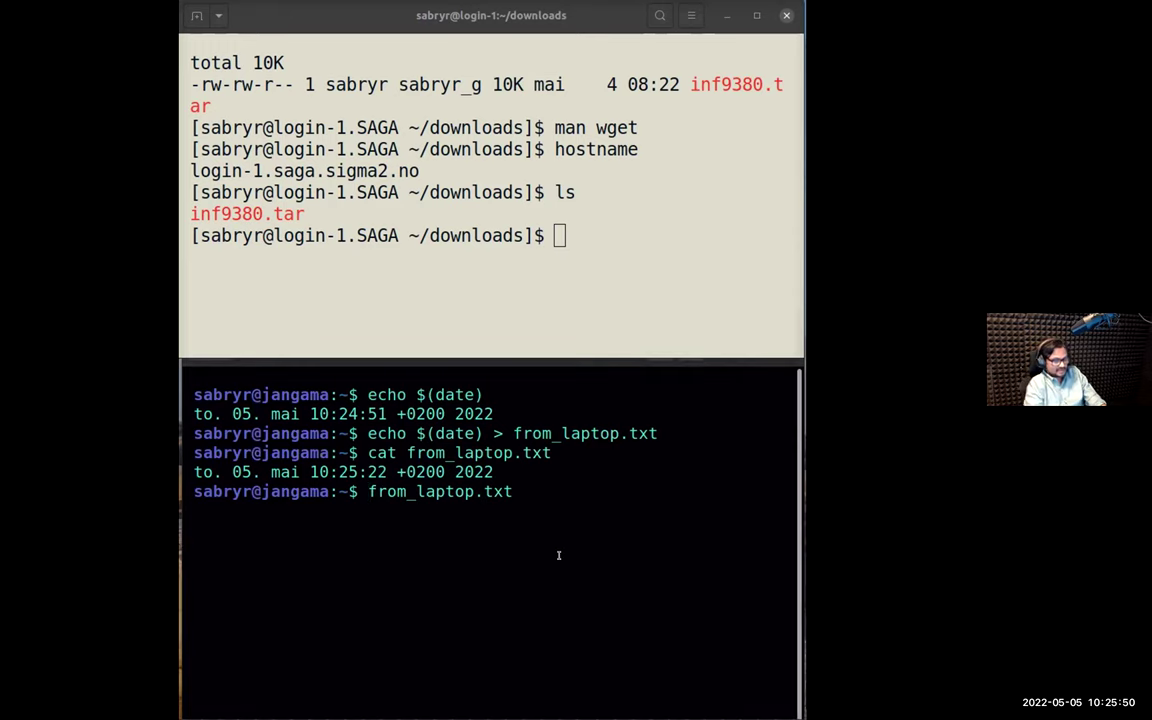
{"action": "type", "text": "scp"}
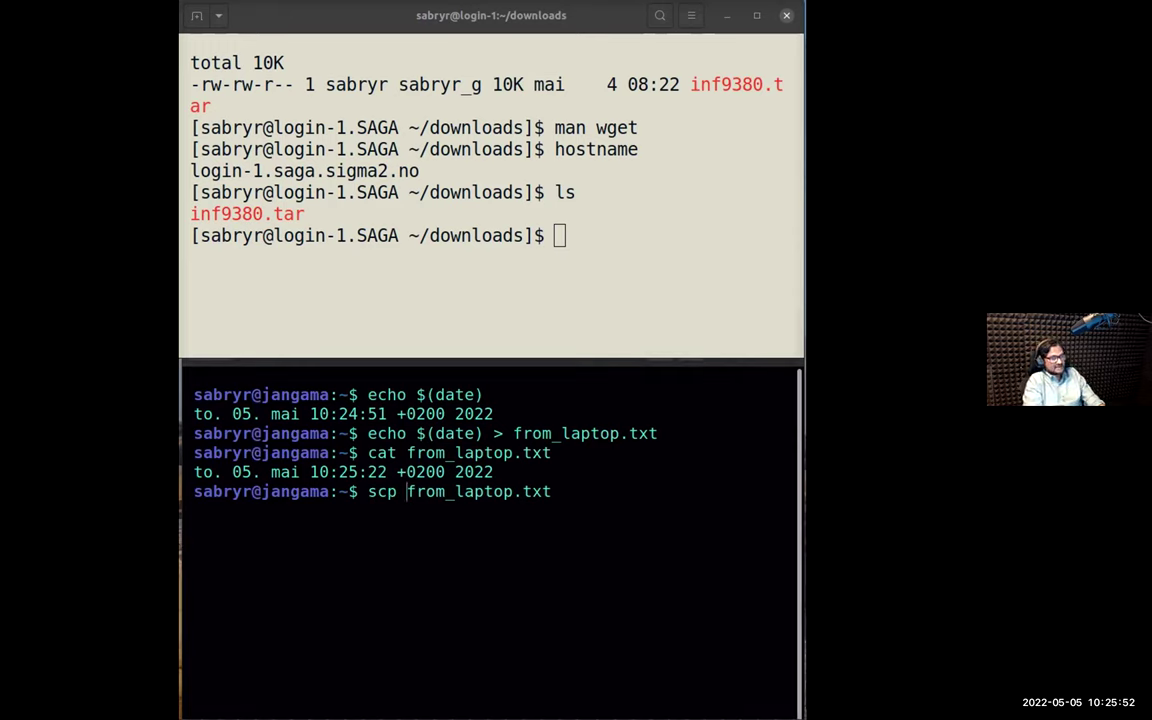
{"action": "key", "text": "Right"}
{"action": "key", "text": "Right"}
{"action": "key", "text": "Right"}
{"action": "key", "text": "Right"}
{"action": "key", "text": "Right"}
{"action": "key", "text": "Right"}
{"action": "key", "text": "Right"}
{"action": "key", "text": "Right"}
{"action": "key", "text": "Right"}
{"action": "key", "text": "Right"}
{"action": "key", "text": "Right"}
{"action": "key", "text": "Right"}
{"action": "key", "text": "Right"}
{"action": "key", "text": "Right"}
{"action": "key", "text": "Right"}
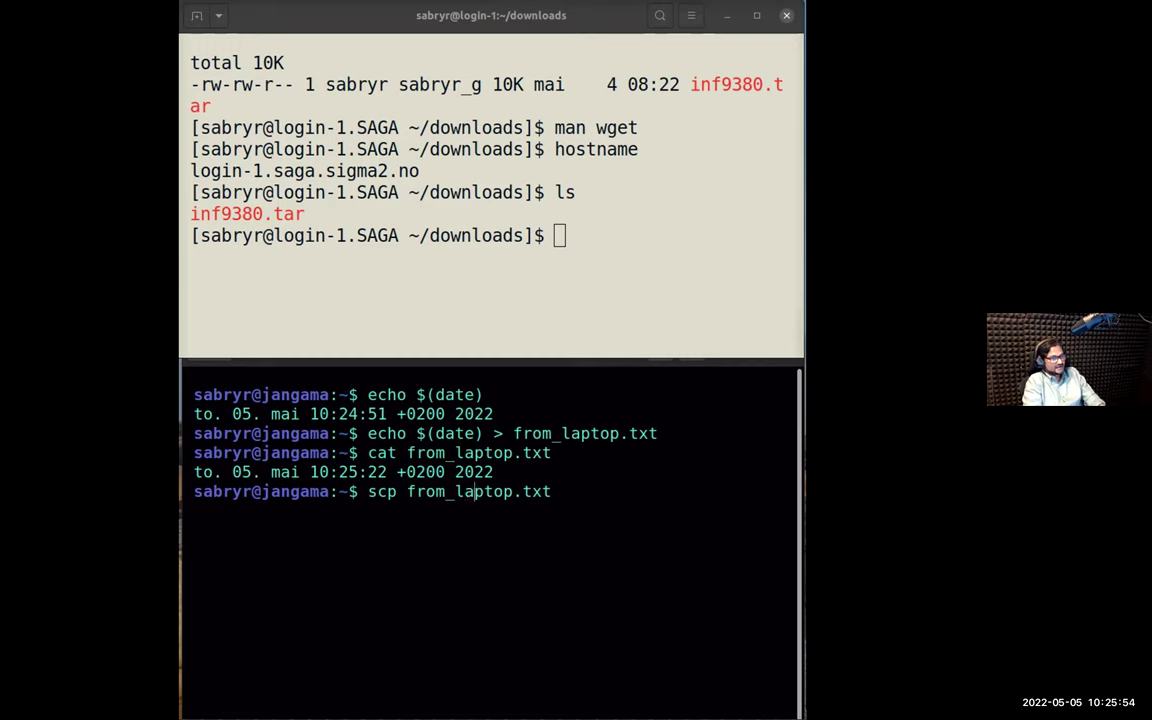
{"action": "type", "text": "sabry"}
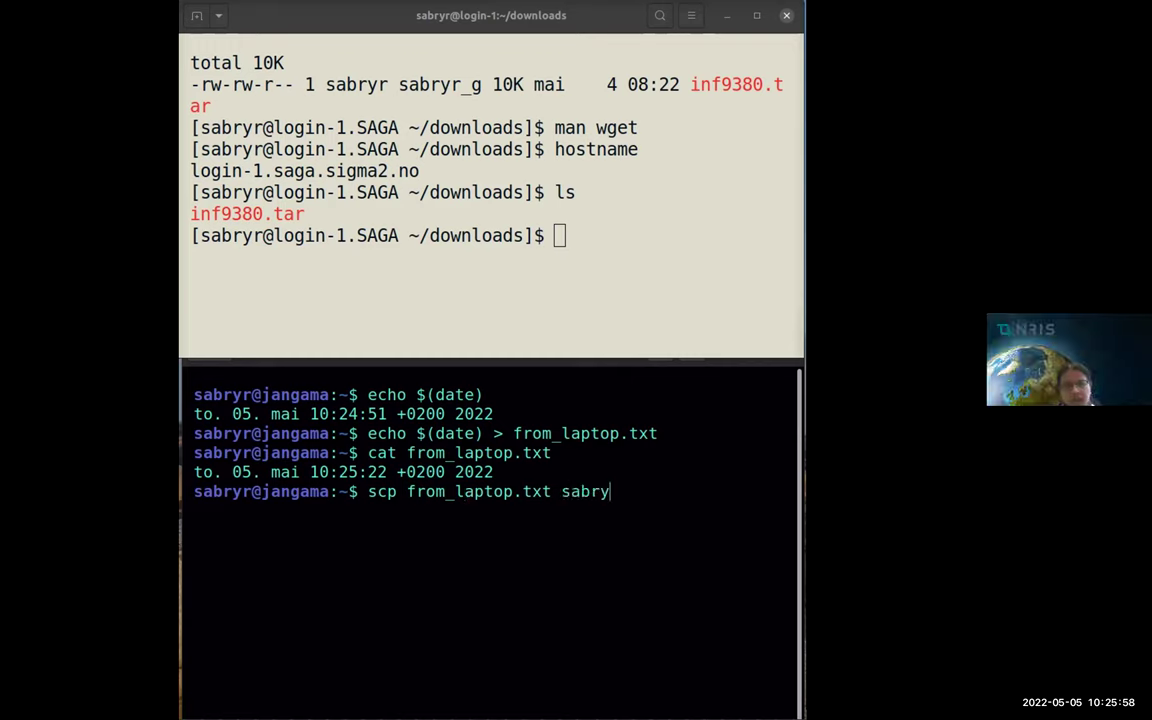
{"action": "type", "text": "@s"}
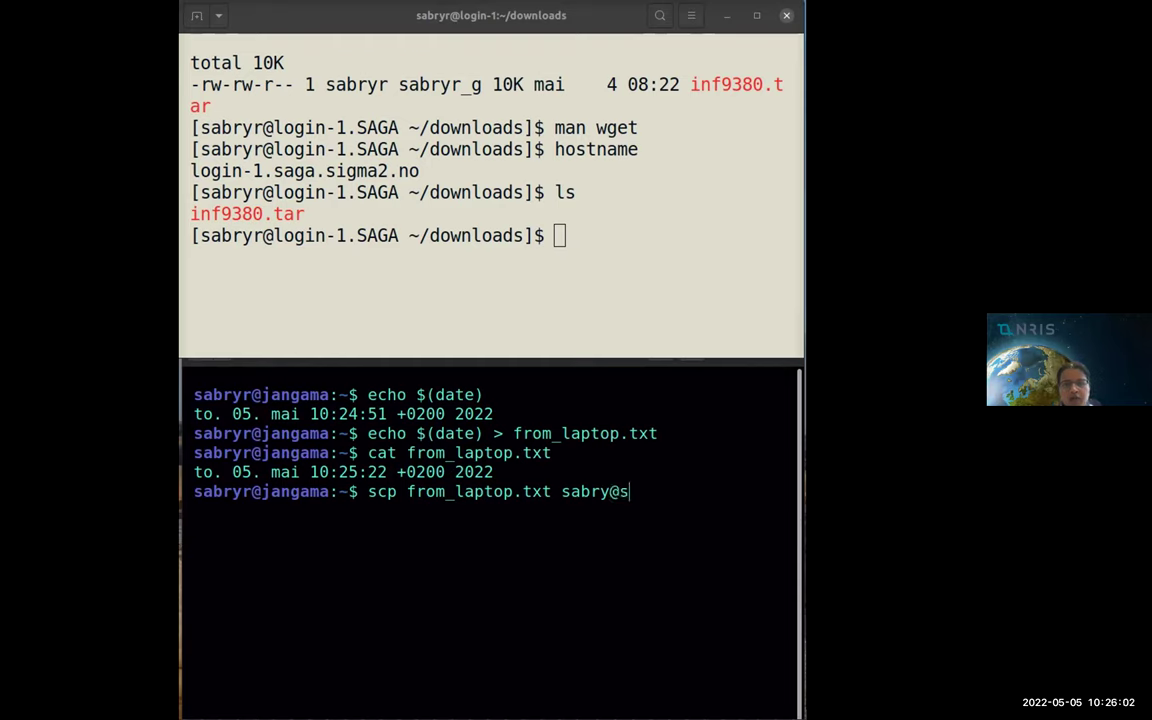
{"action": "type", "text": "aga.sigma2."}
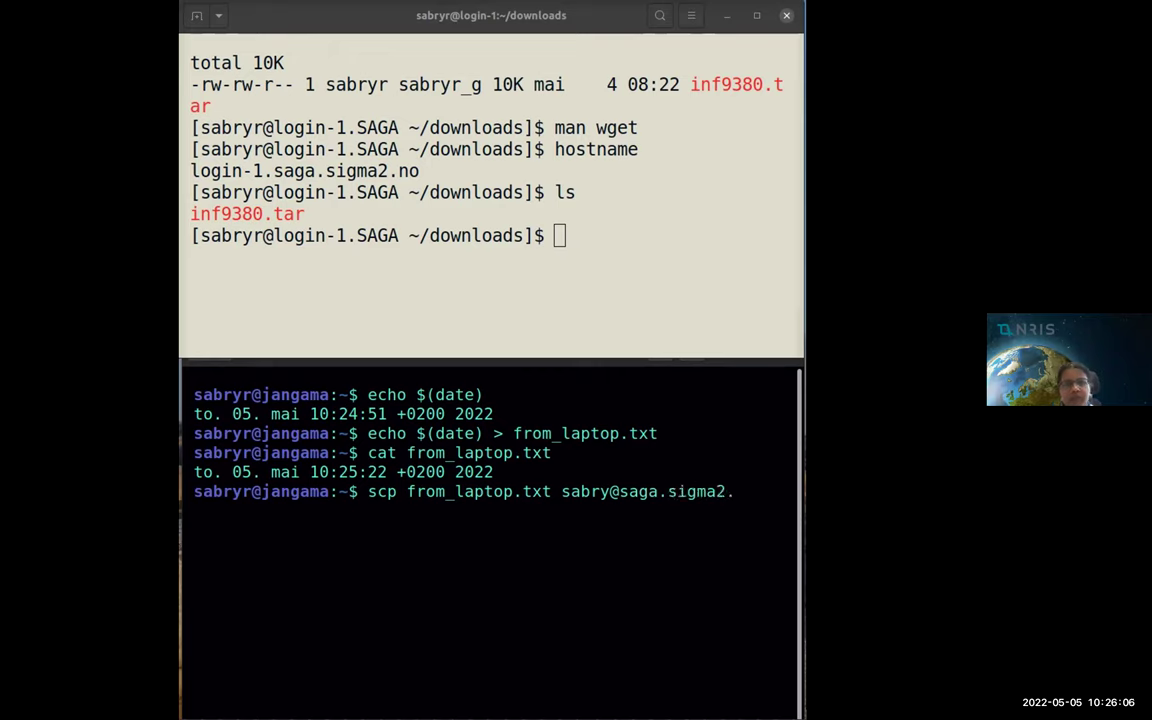
{"action": "type", "text": "no"}
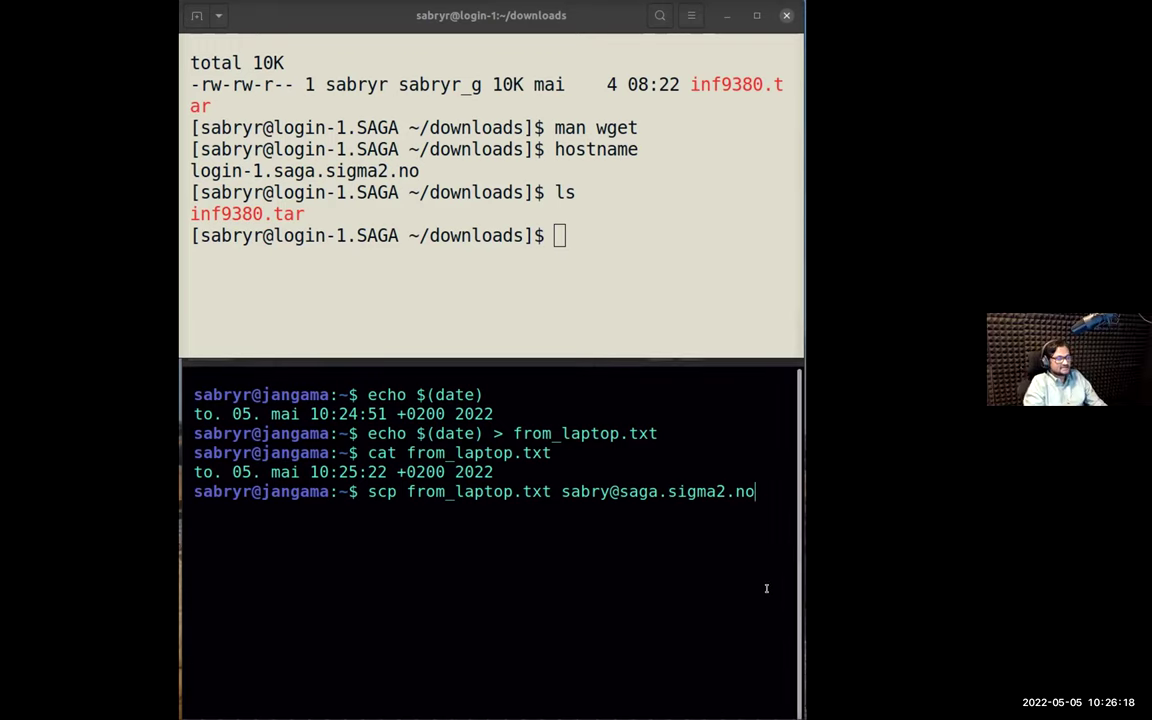
{"action": "type", "text": ":"}
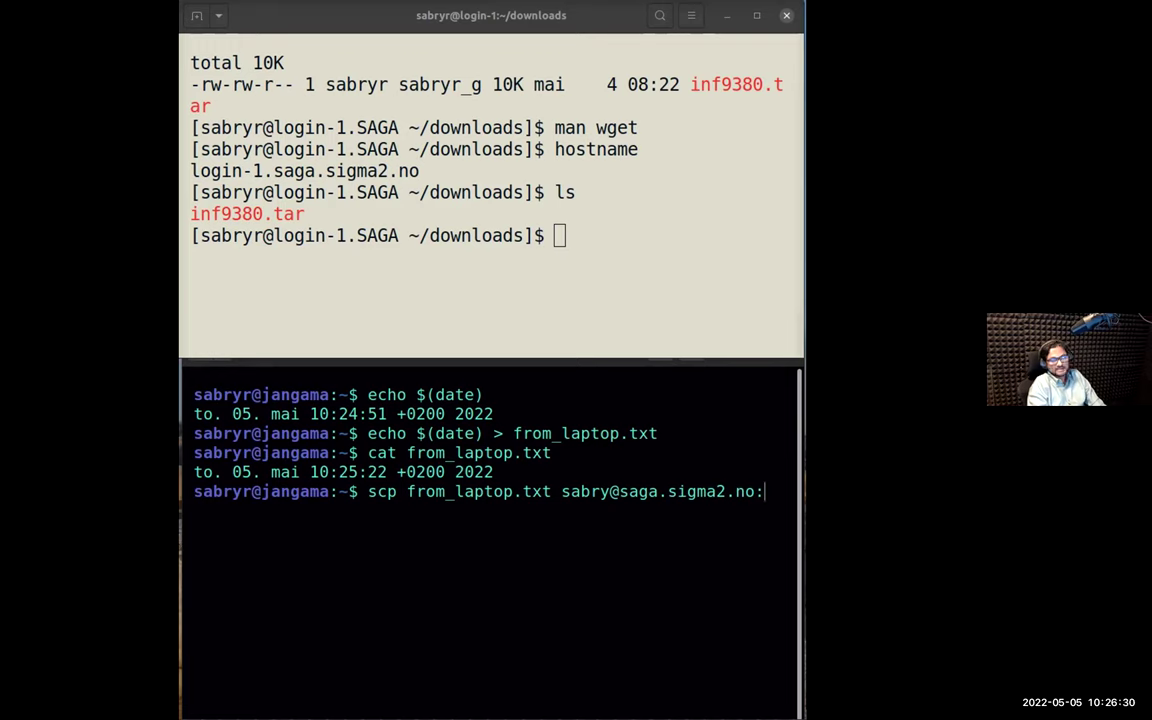
{"action": "type", "text": "do"}
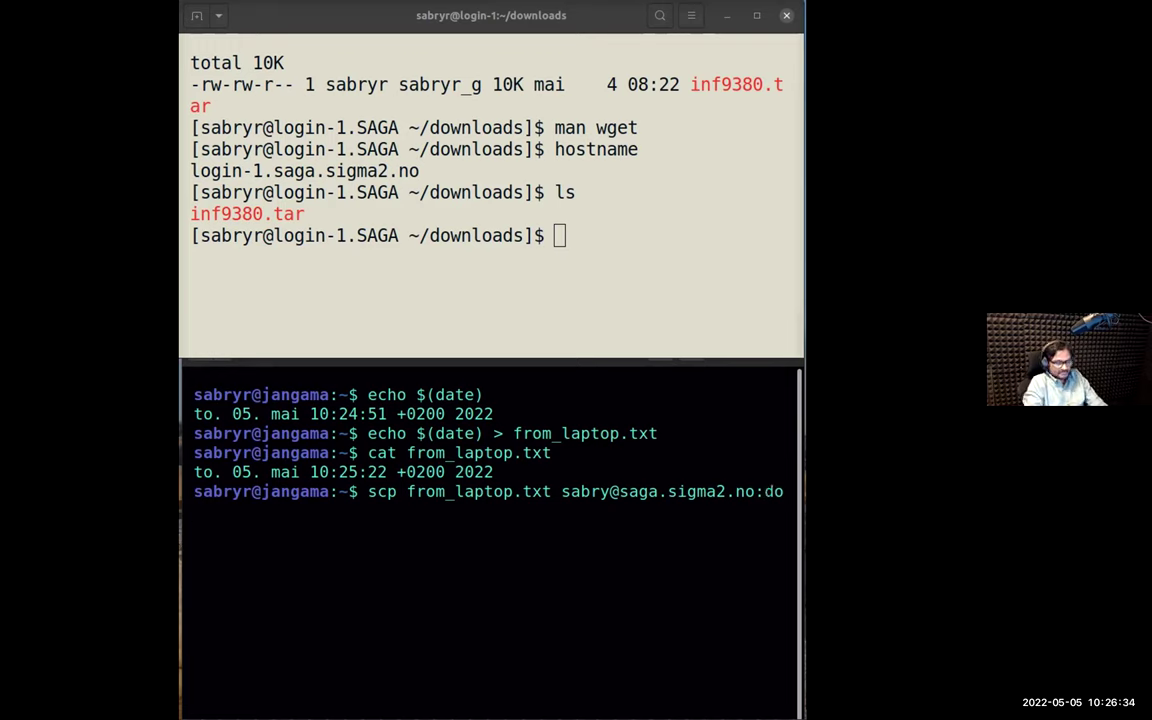
Step: Comment out the unfinished scp command with # and submit it to get a fresh prompt
{"action": "key", "text": "ctrl+a"}
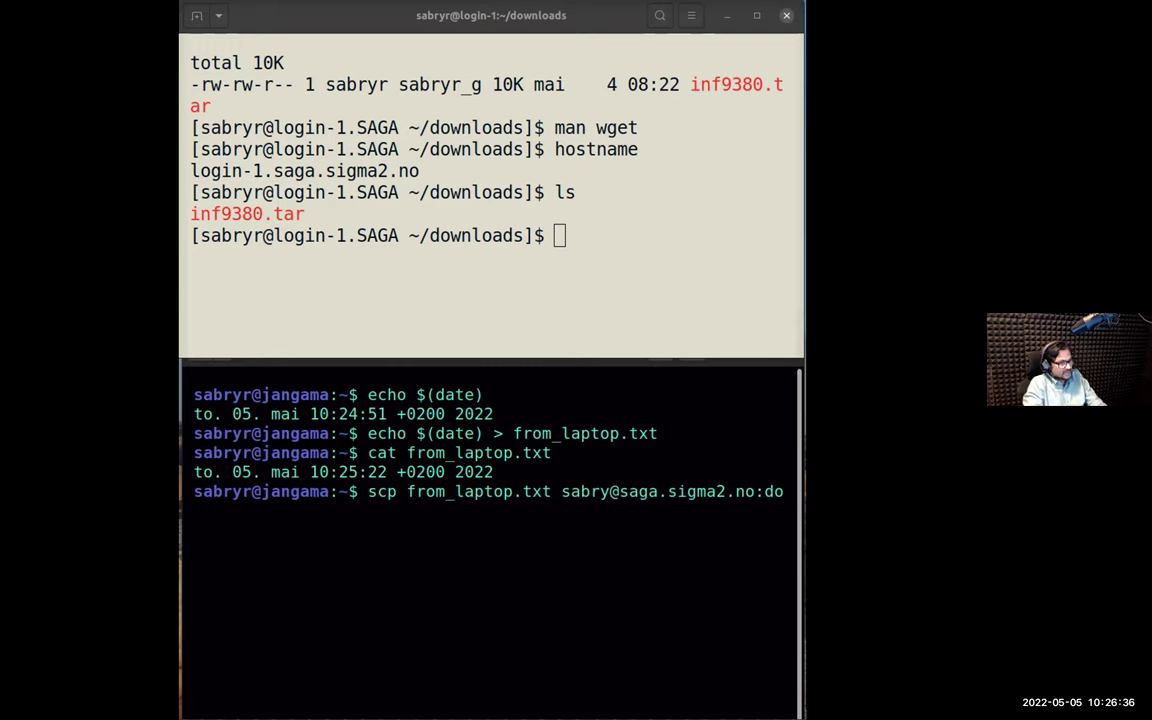
{"action": "type", "text": "#"}
{"action": "key", "text": "Return"}
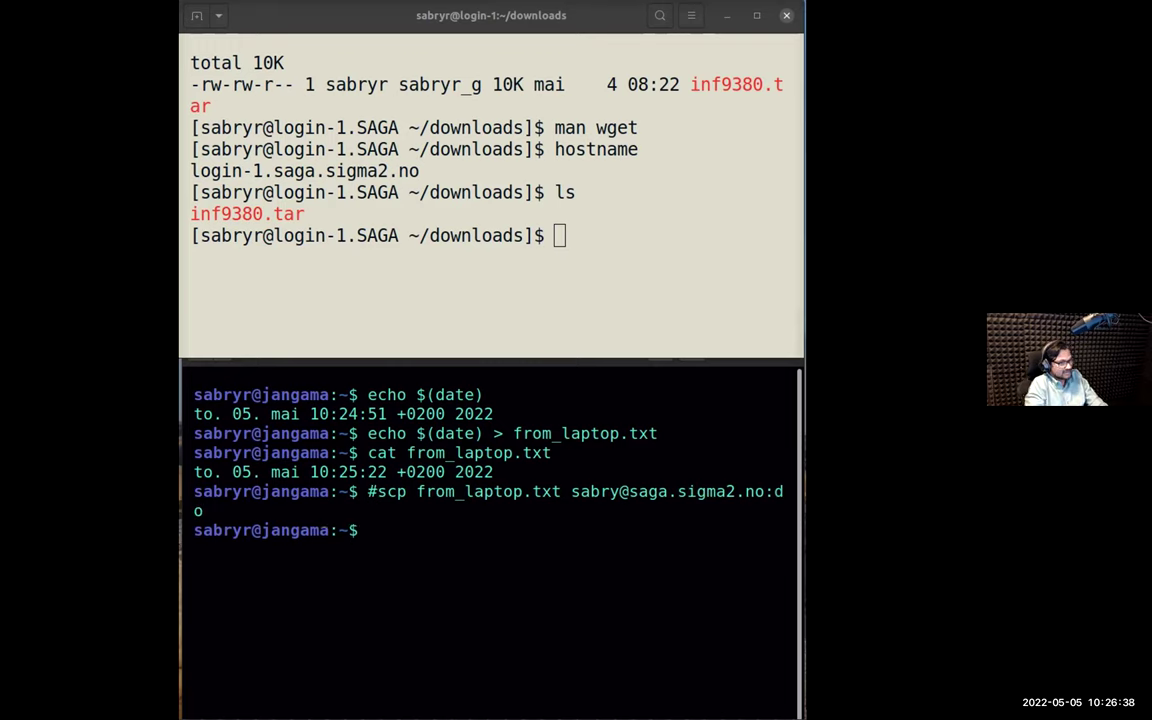
Step: Shorten the local terminal's prompt by running export PS1="LAPTOP$ "
{"action": "type", "text": "exp"}
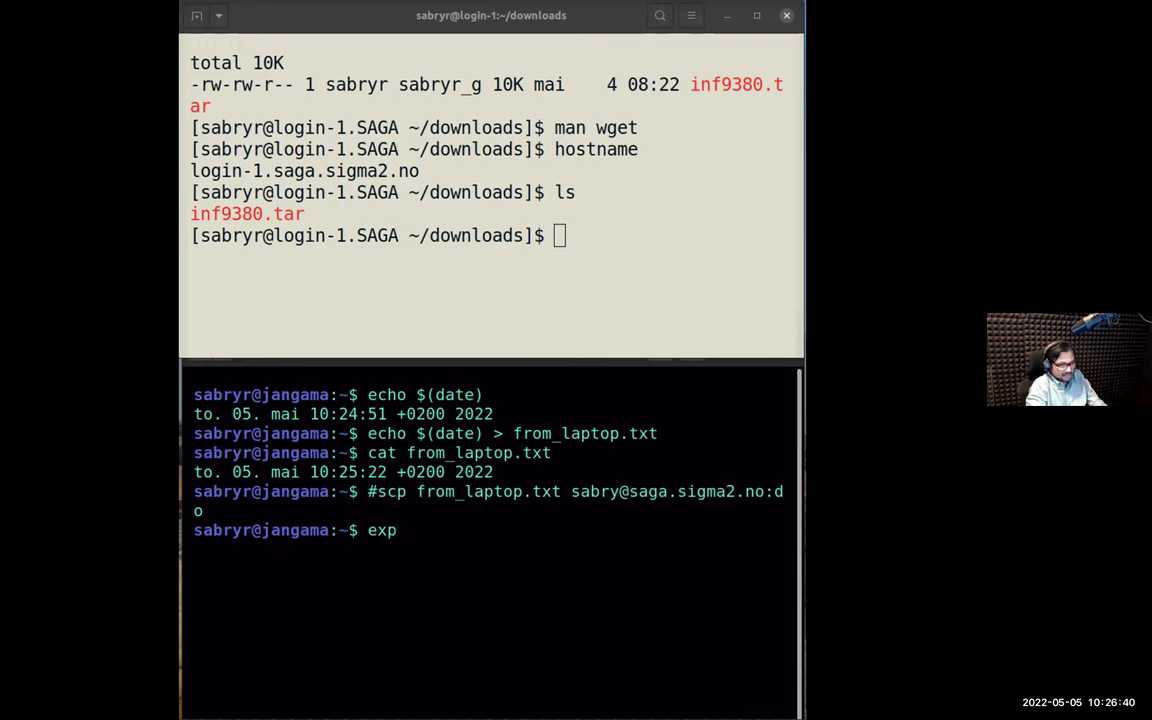
{"action": "type", "text": "ostr"}
{"action": "key", "text": "BackSpace"}
{"action": "key", "text": "BackSpace"}
{"action": "key", "text": "BackSpace"}
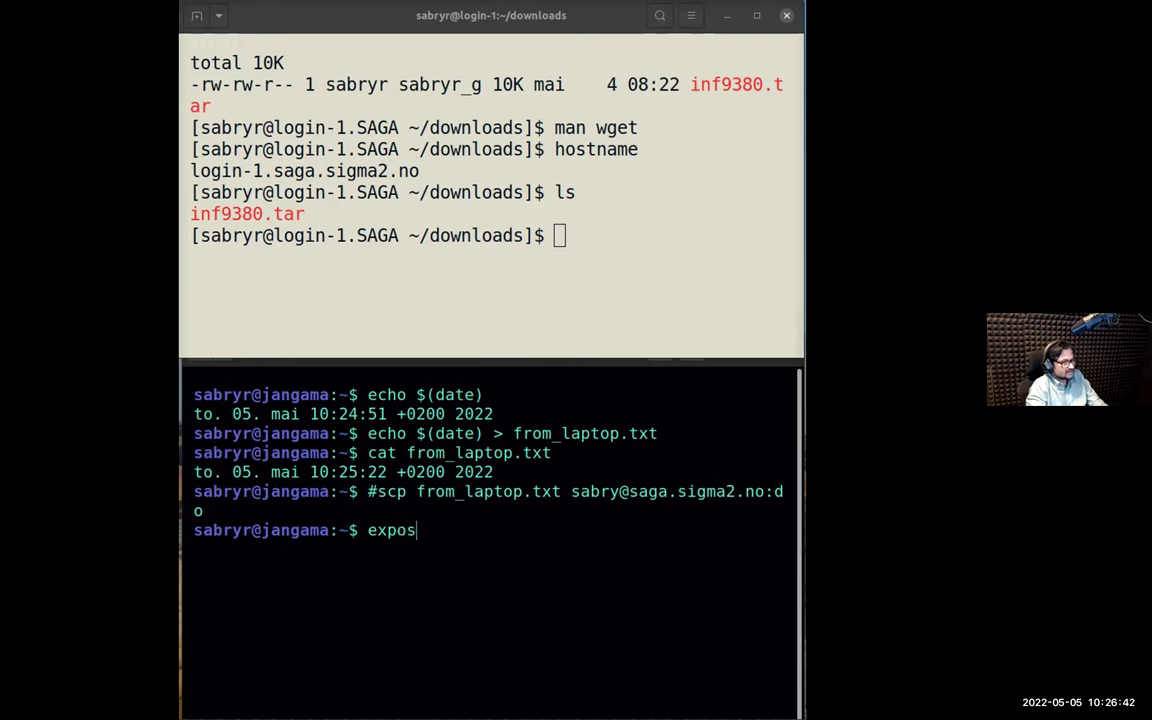
{"action": "type", "text": "rt "}
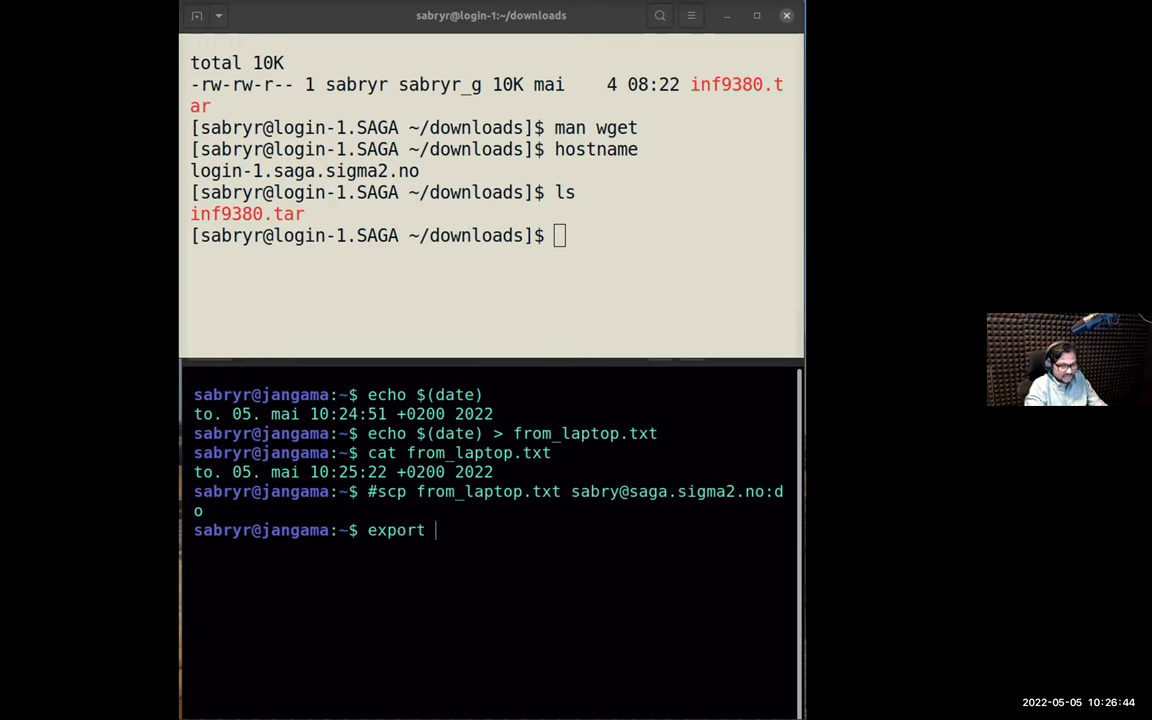
{"action": "type", "text": "PS"}
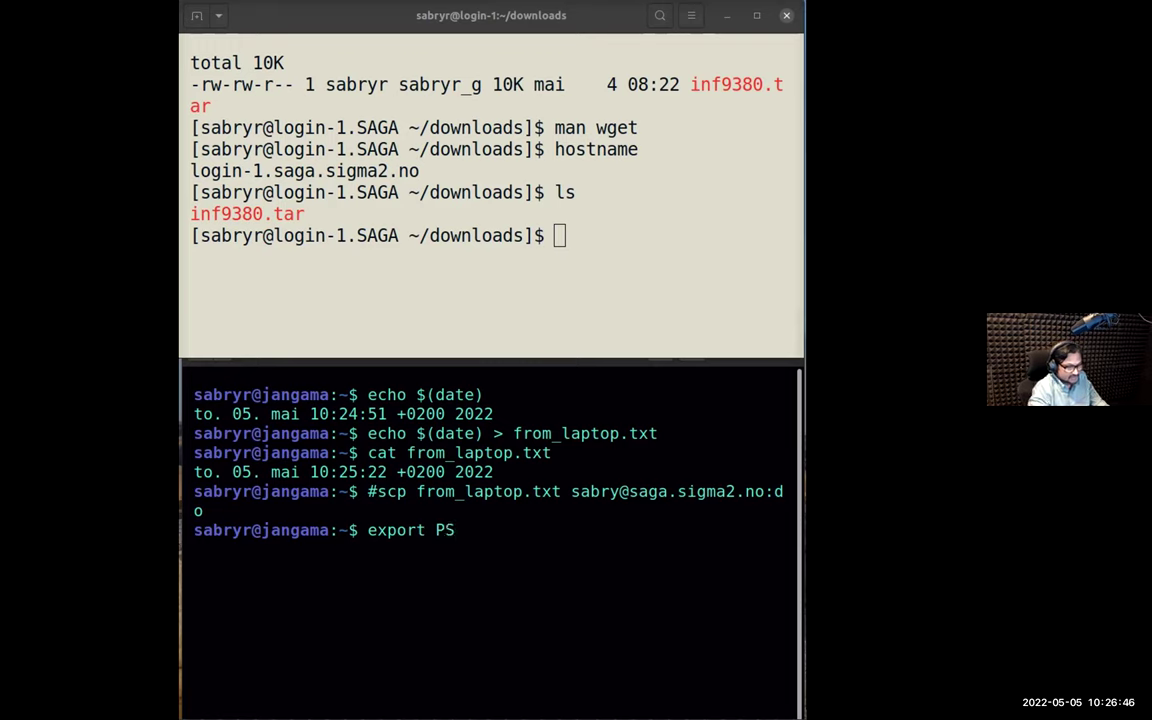
{"action": "type", "text": "1=\"\""}
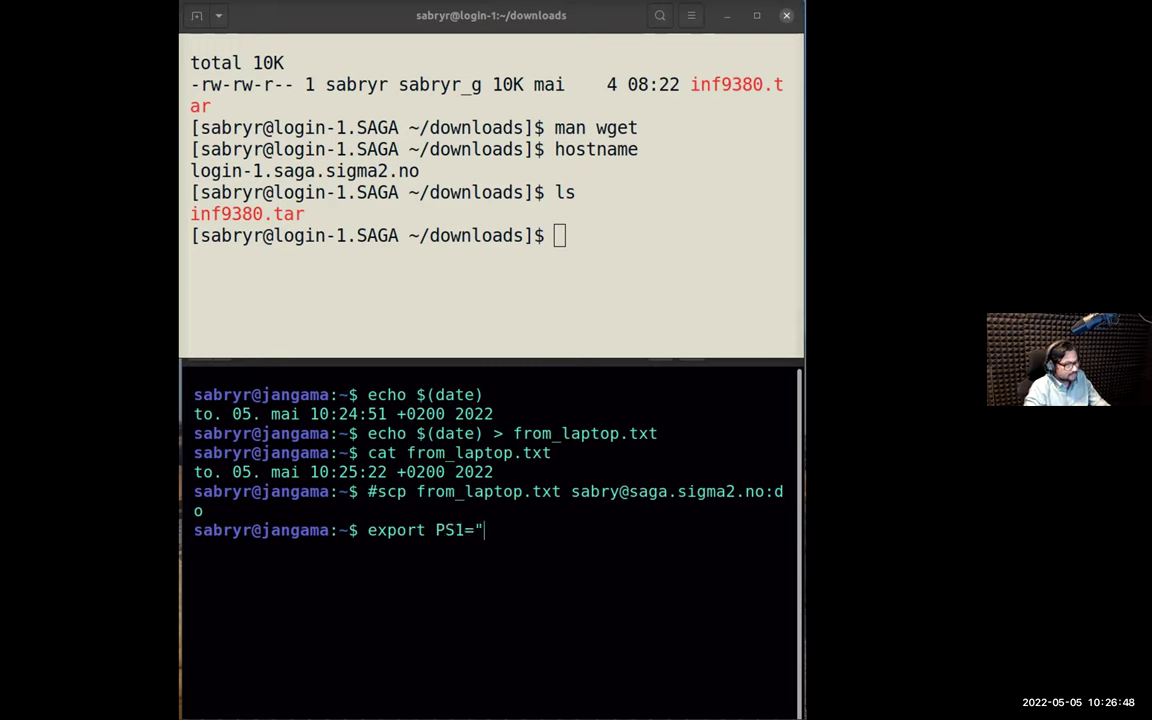
{"action": "key", "text": "Left"}
{"action": "type", "text": "LAPTOP"}
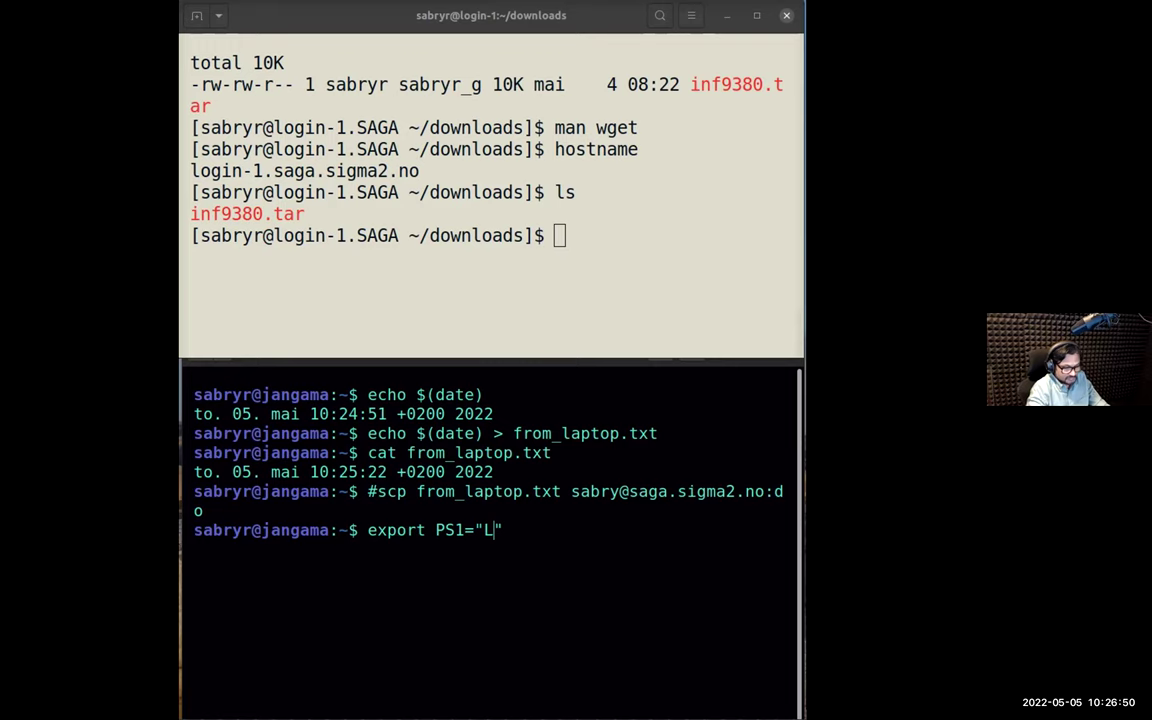
{"action": "type", "text": " $"}
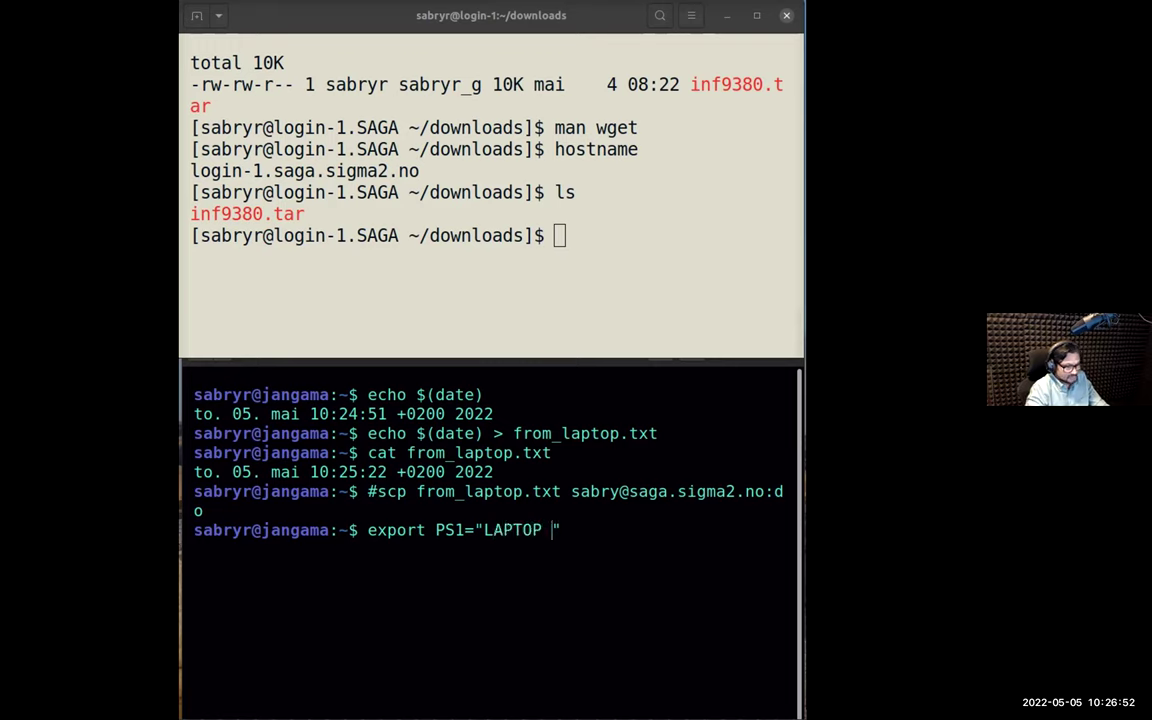
{"action": "key", "text": "Left"}
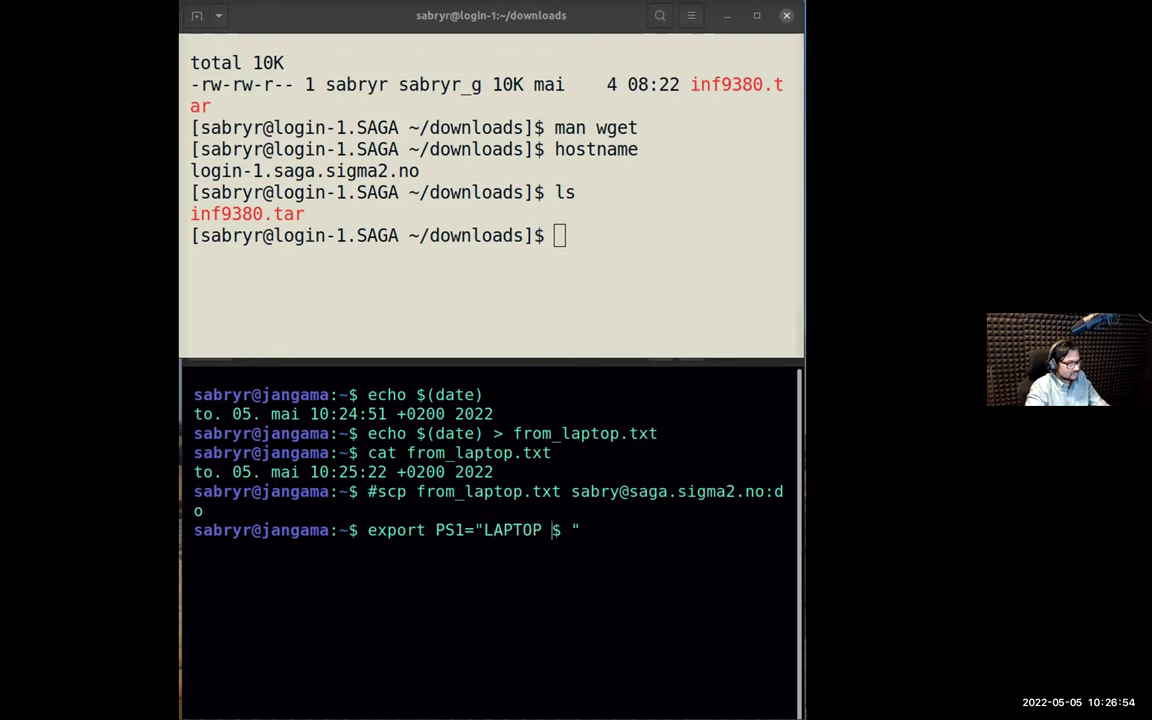
{"action": "key", "text": "BackSpace"}
{"action": "key", "text": "Return"}
Step: Recall the commented-out scp command in the local terminal and remove its leading #
{"action": "key", "text": "Up"}
{"action": "key", "text": "Up"}
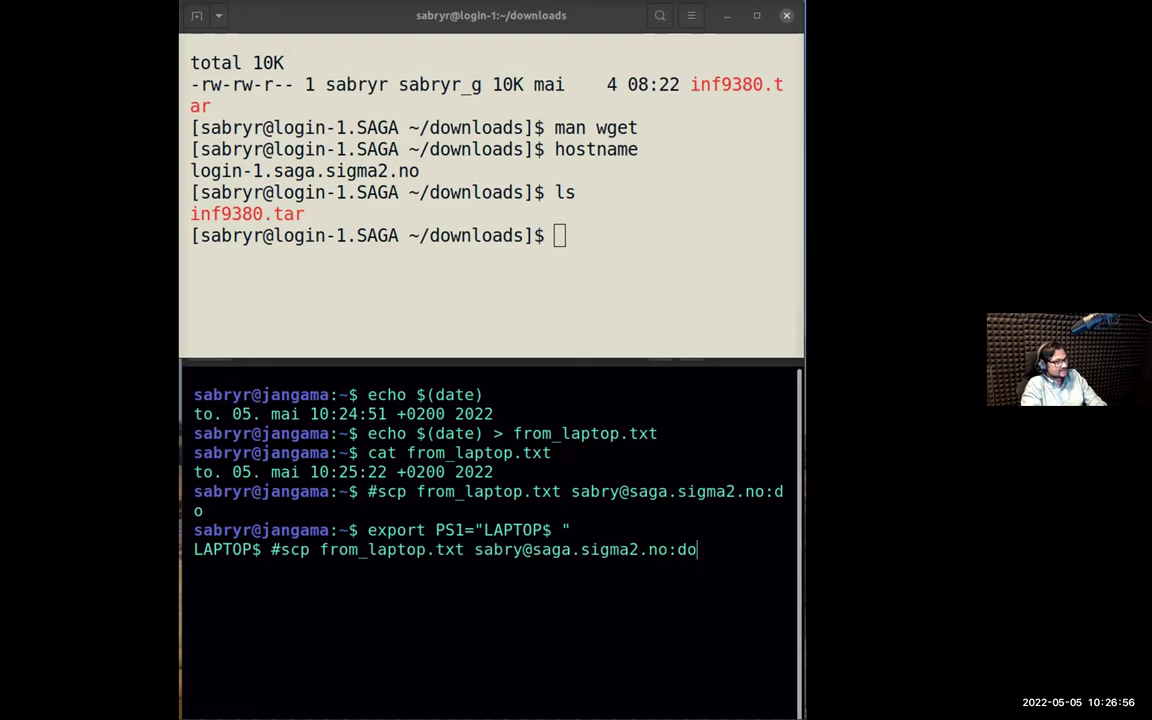
{"action": "key", "text": "Home"}
{"action": "key", "text": "Delete"}
Step: Complete the remote directory at the end of the scp command so it reads downloads
{"action": "key", "text": "Right"}
{"action": "key", "text": "Right"}
{"action": "key", "text": "Right"}
{"action": "key", "text": "Right"}
{"action": "key", "text": "Right"}
{"action": "key", "text": "Right"}
{"action": "key", "text": "Right"}
{"action": "key", "text": "Right"}
{"action": "key", "text": "Right"}
{"action": "key", "text": "Right"}
{"action": "key", "text": "Right"}
{"action": "key", "text": "Right"}
{"action": "key", "text": "Right"}
{"action": "key", "text": "Right"}
{"action": "key", "text": "Right"}
{"action": "key", "text": "Right"}
{"action": "key", "text": "Right"}
{"action": "key", "text": "Right"}
{"action": "key", "text": "Right"}
{"action": "key", "text": "Right"}
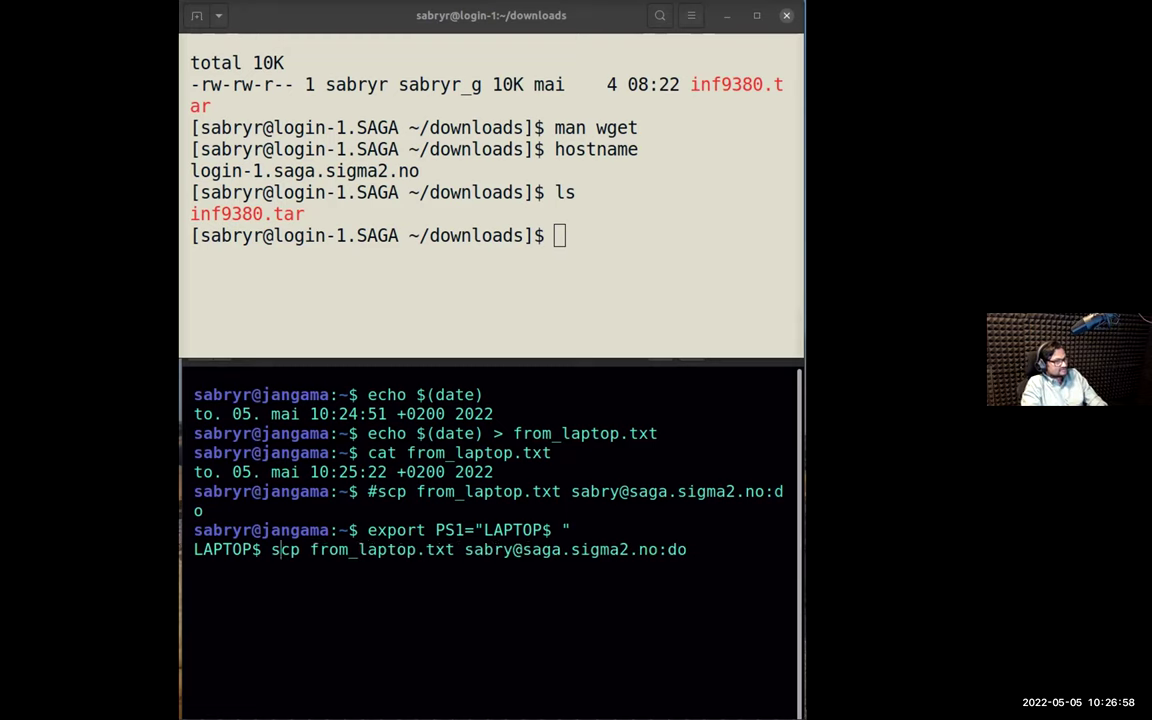
{"action": "key", "text": "Right"}
{"action": "key", "text": "Right"}
{"action": "key", "text": "Right"}
{"action": "key", "text": "Right"}
{"action": "key", "text": "Right"}
{"action": "key", "text": "Right"}
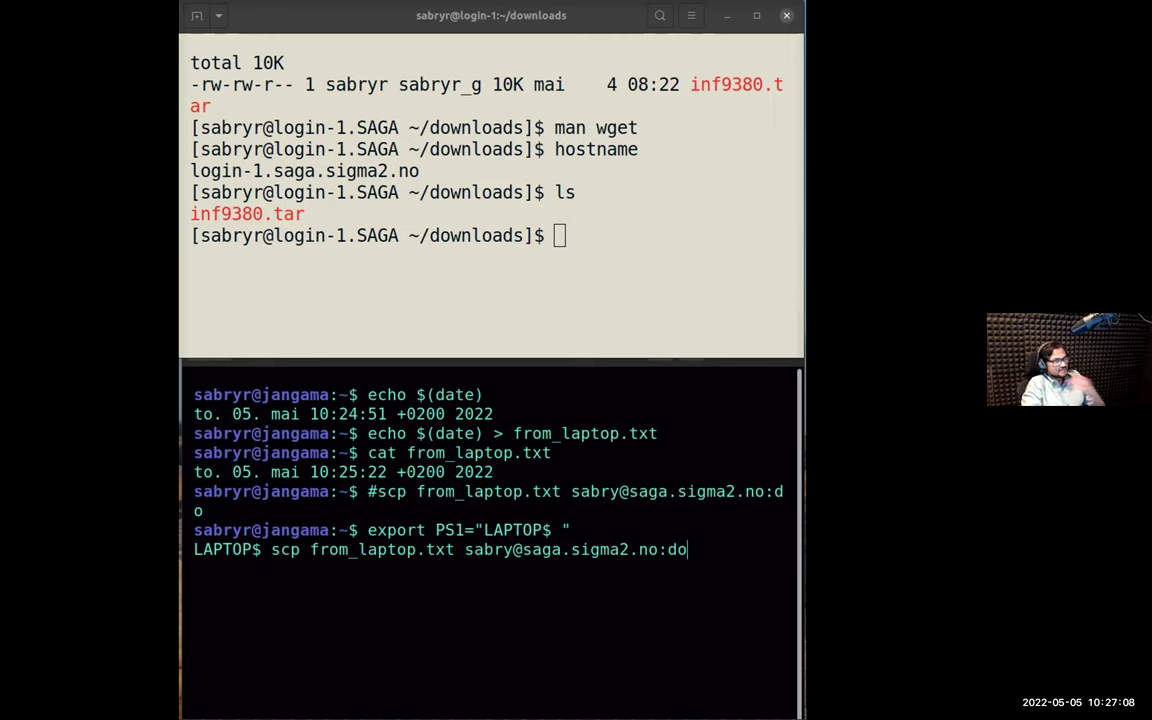
{"action": "type", "text": "wload"}
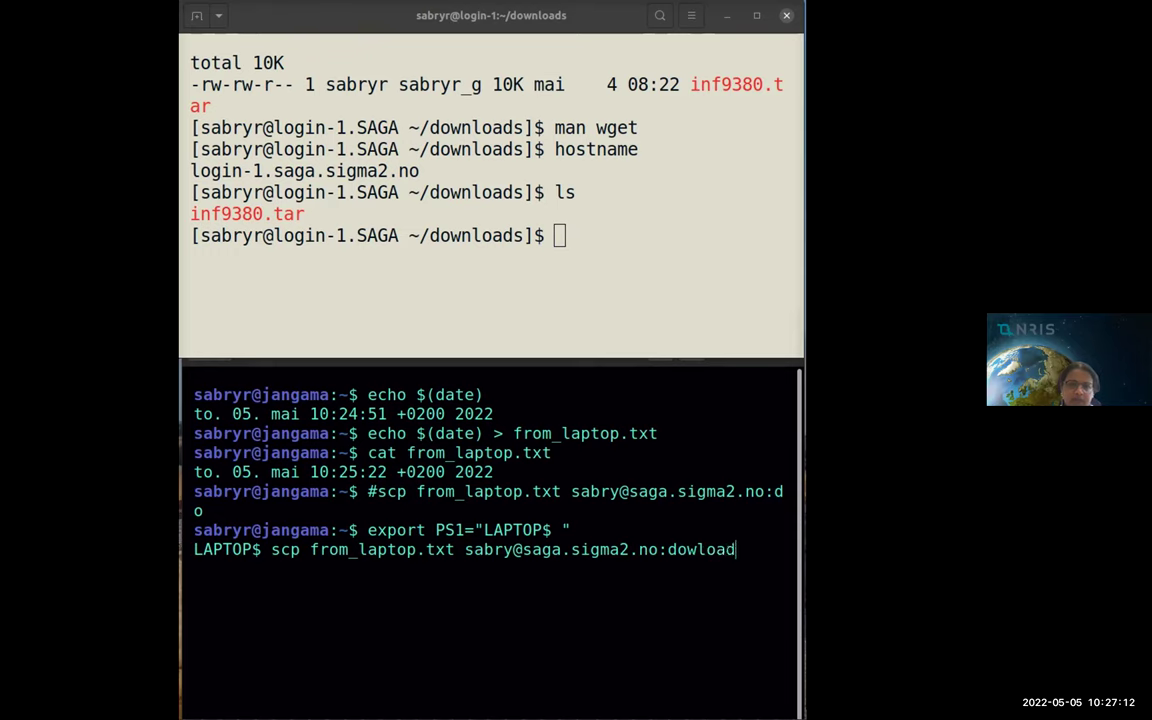
{"action": "type", "text": "s"}
{"action": "key", "text": "Left"}
{"action": "key", "text": "Left"}
{"action": "key", "text": "Left"}
{"action": "key", "text": "Left"}
{"action": "key", "text": "Left"}
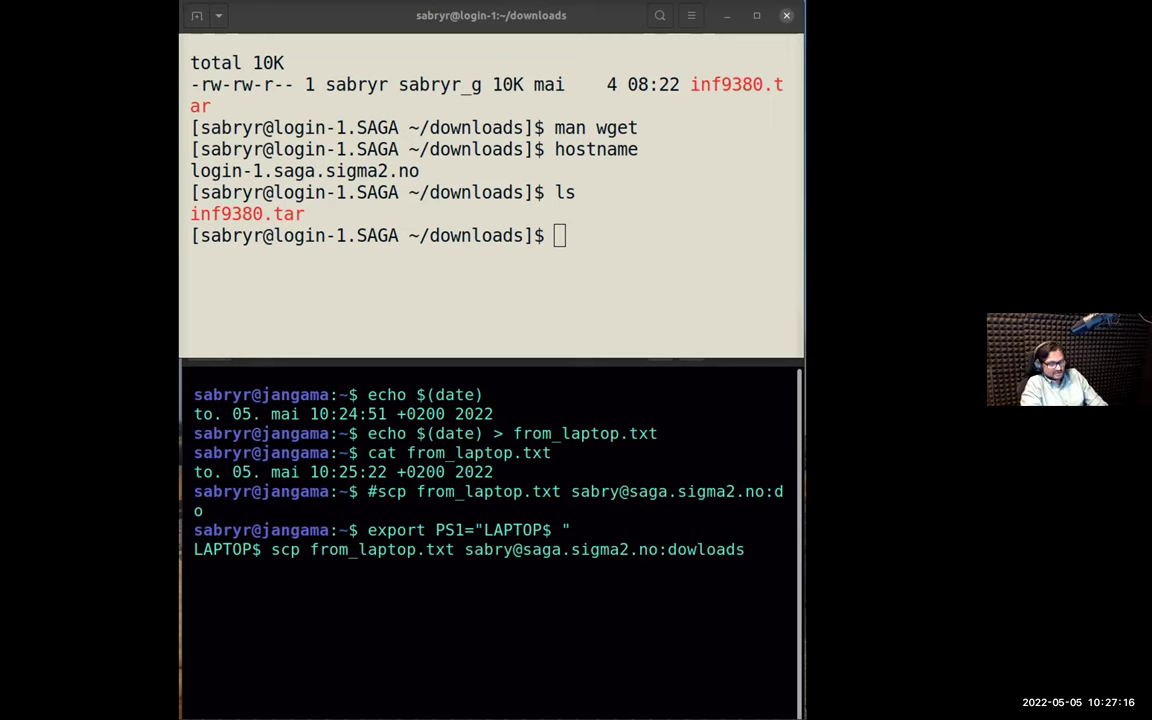
{"action": "type", "text": "n"}
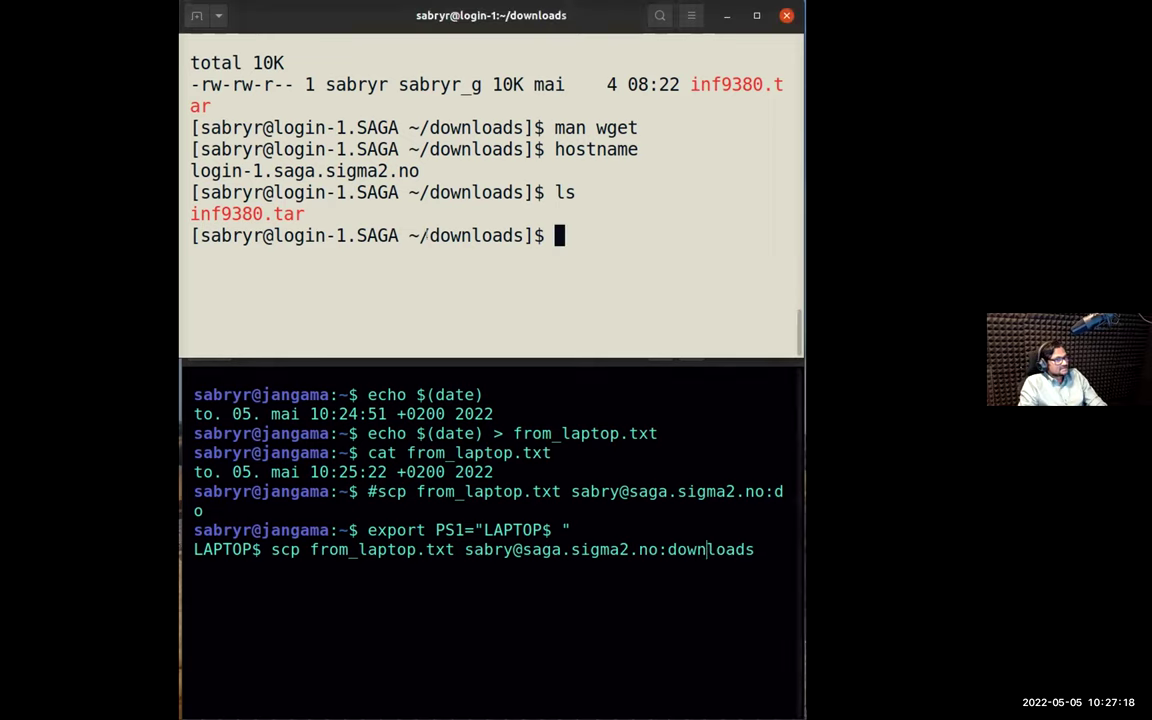
Step: Highlight the downloads directory in the Saga prompt and run the completed scp command in the local terminal
{"action": "left_click_drag", "start_coordinate": [430, 235], "coordinate": [533, 235]}
{"action": "left_click", "coordinate": [765, 587]}
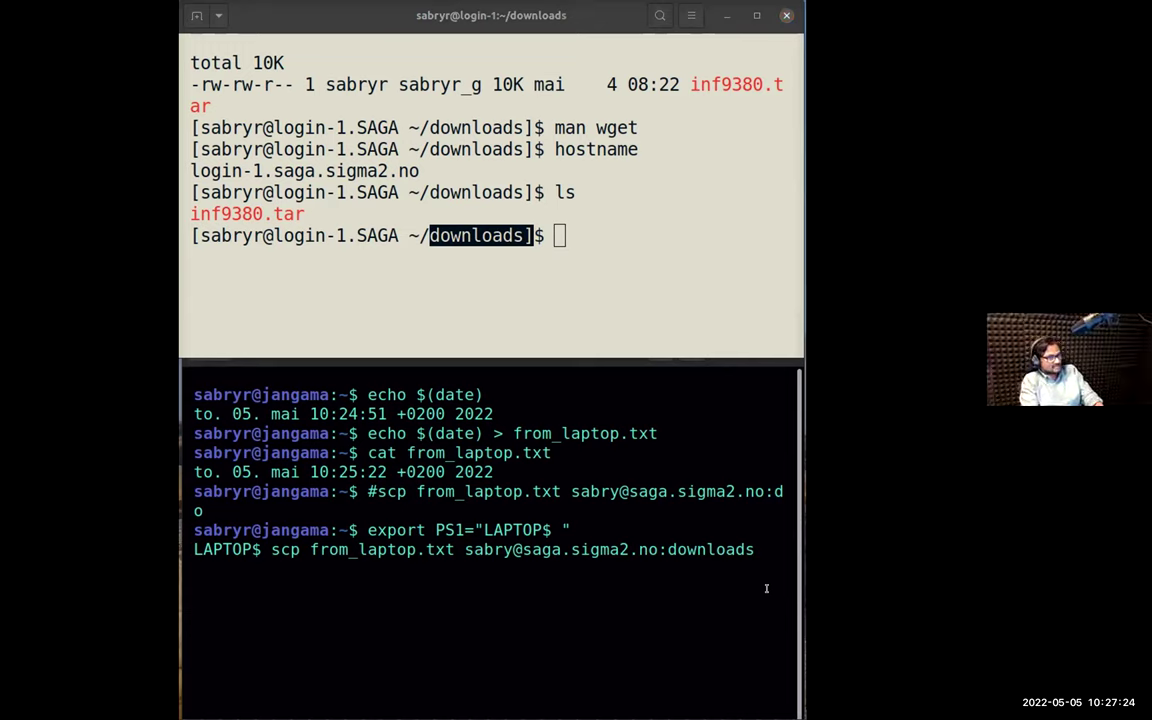
{"action": "key", "text": "Right"}
{"action": "key", "text": "Right"}
{"action": "key", "text": "Right"}
{"action": "key", "text": "Right"}
{"action": "key", "text": "Right"}
{"action": "key", "text": "Return"}
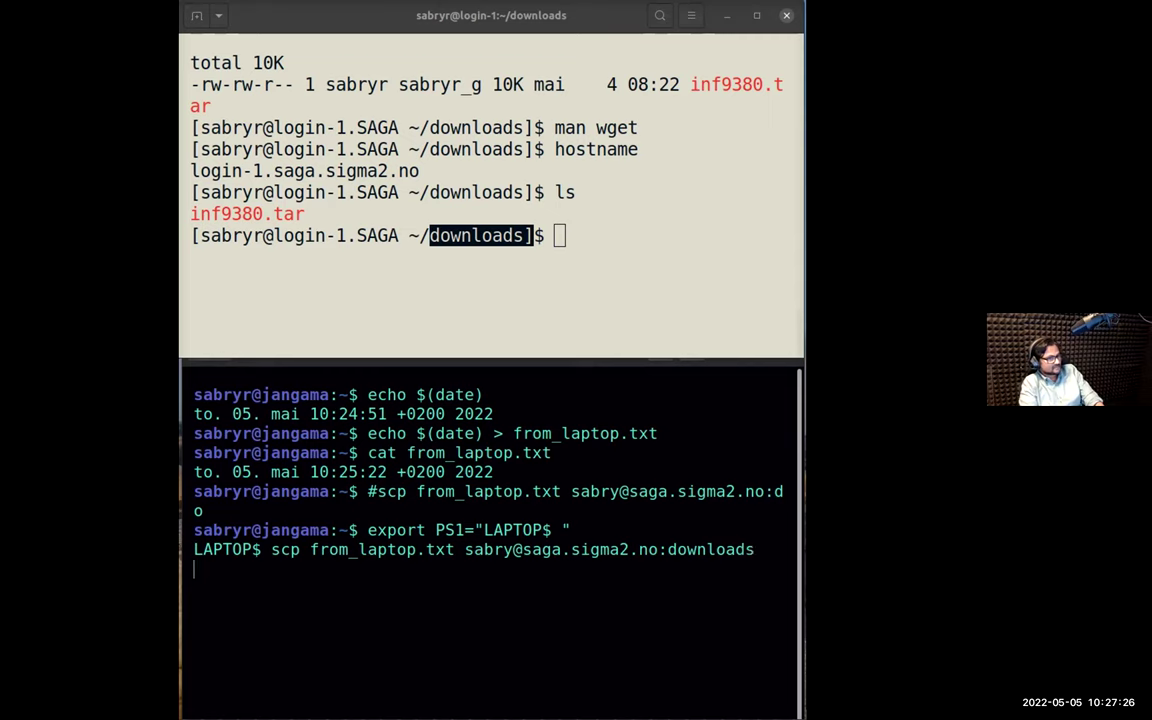